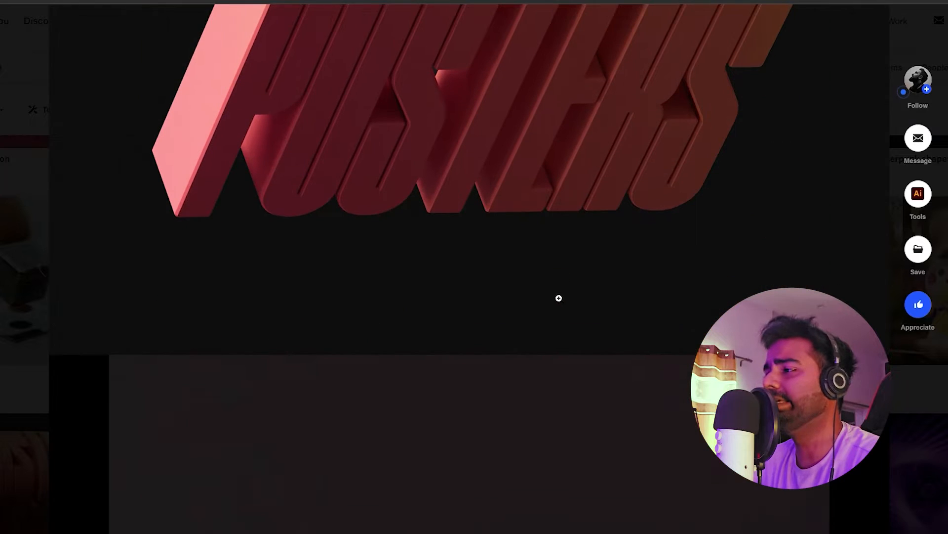
scroll(557, 303, down, 5)
scroll(557, 303, up, 5)
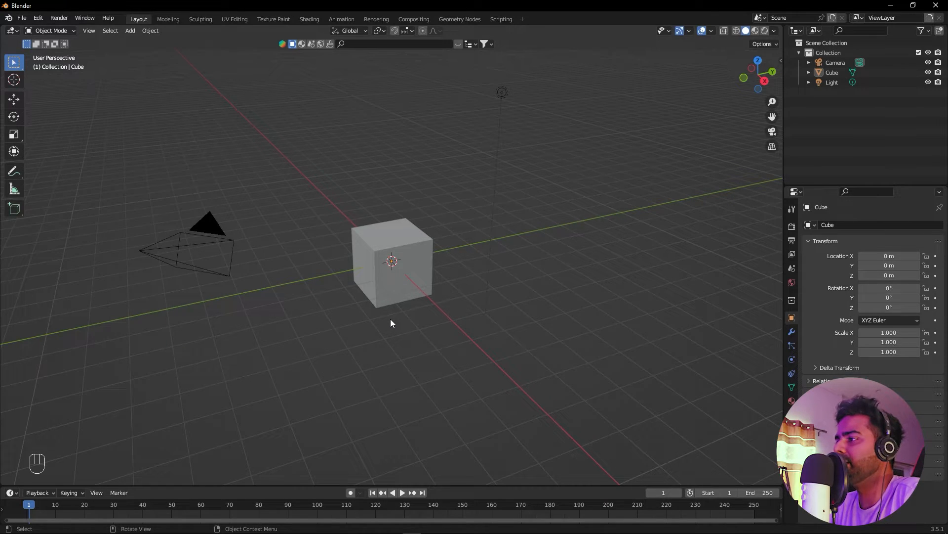
Delete all of the scene's default objects: the camera, cube and light.
key(a)
key(x)
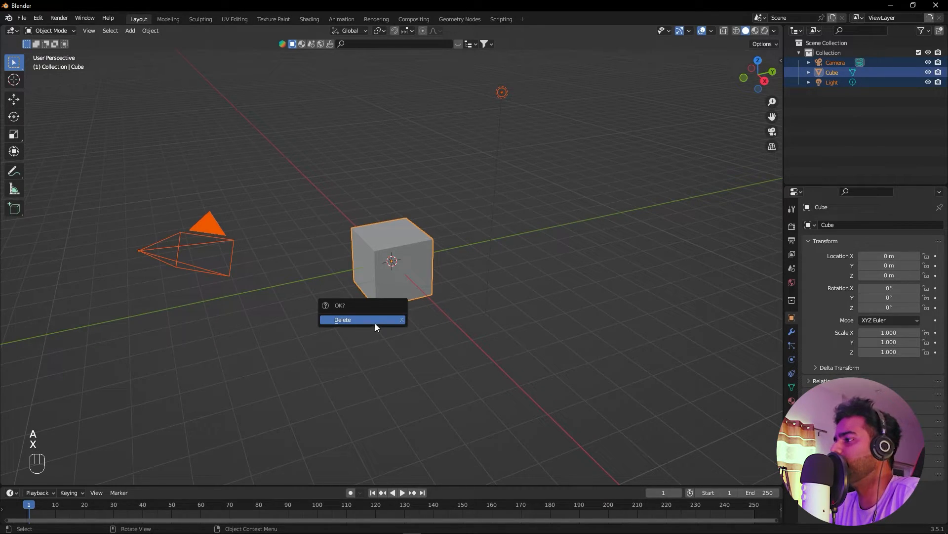
click(375, 322)
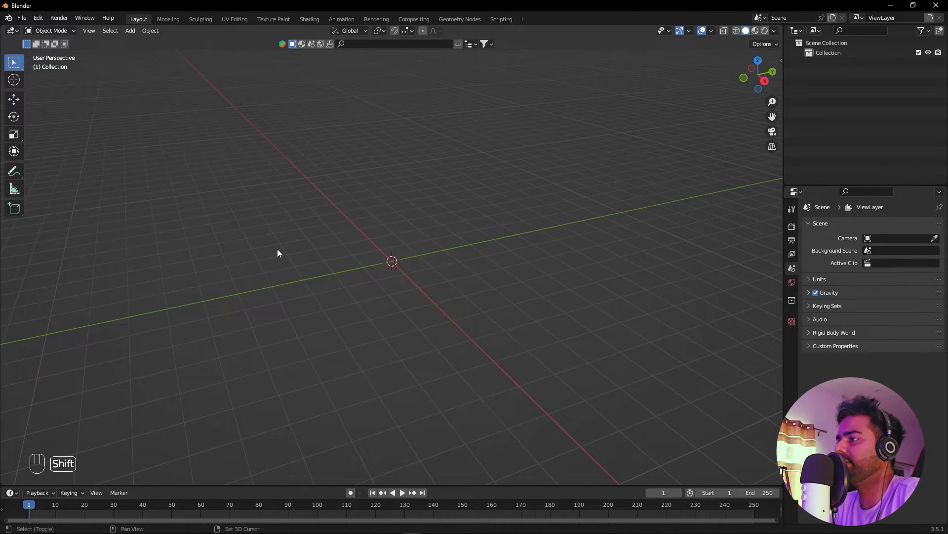
Add a text object and replace its default content with "100K".
key(shift+a)
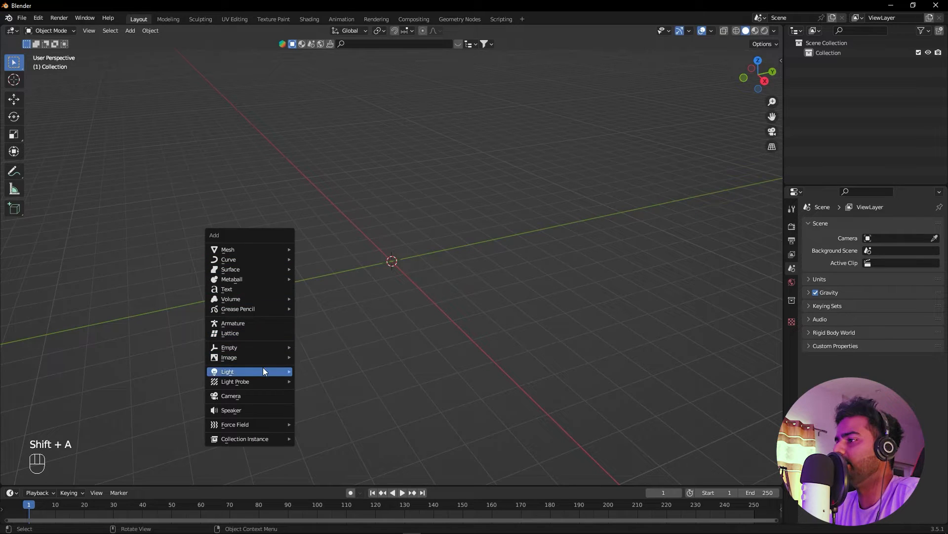
click(252, 288)
middle_drag(257, 289, 535, 308)
key(Tab)
key(BackSpace)
key(BackSpace)
key(BackSpace)
key(BackSpace)
key(BackSpace)
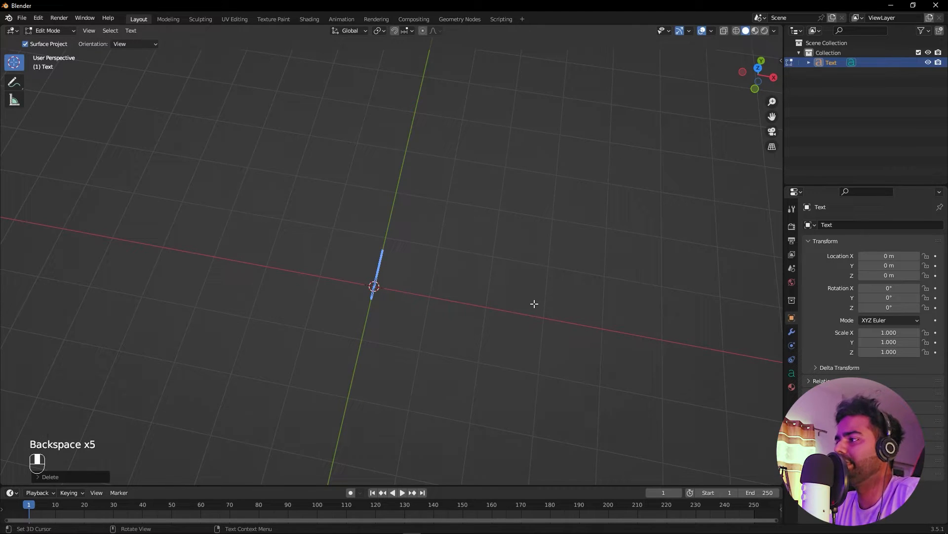
text(100)
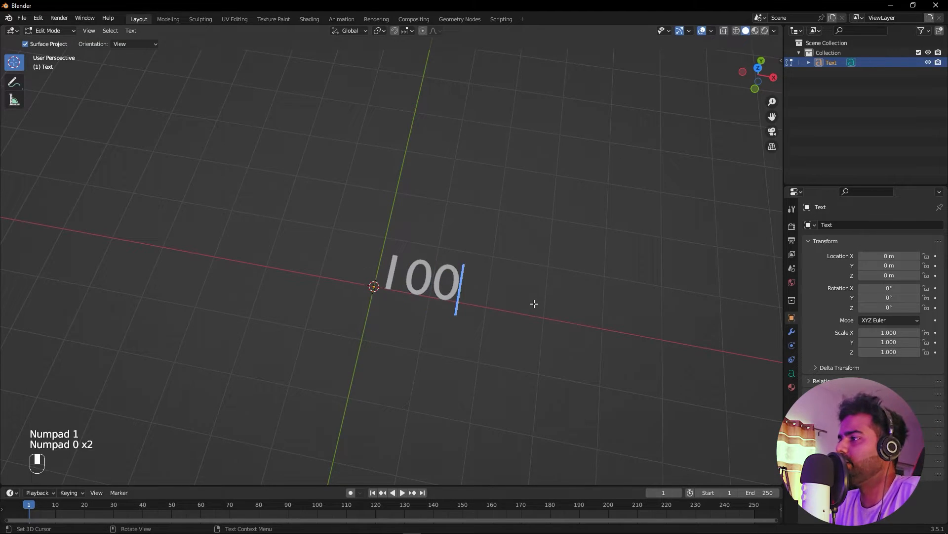
text(K)
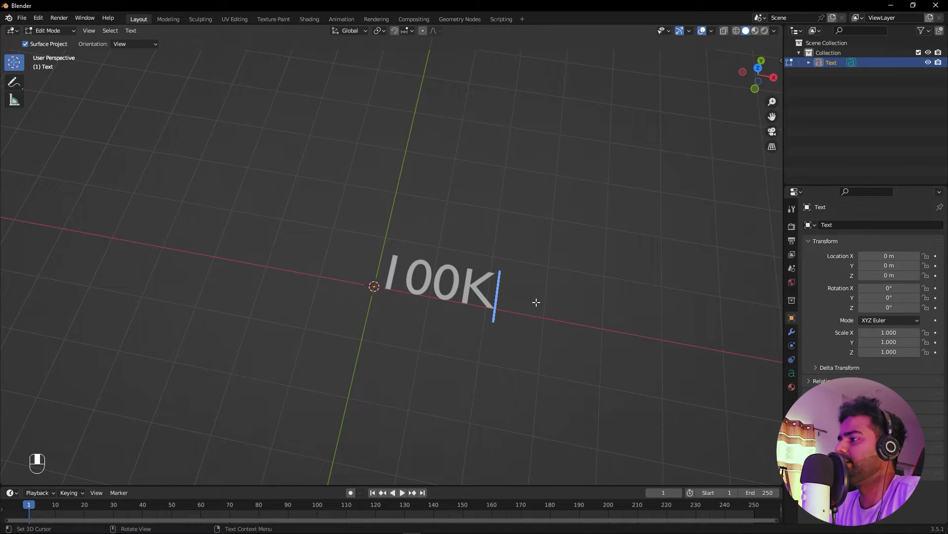
key(Tab)
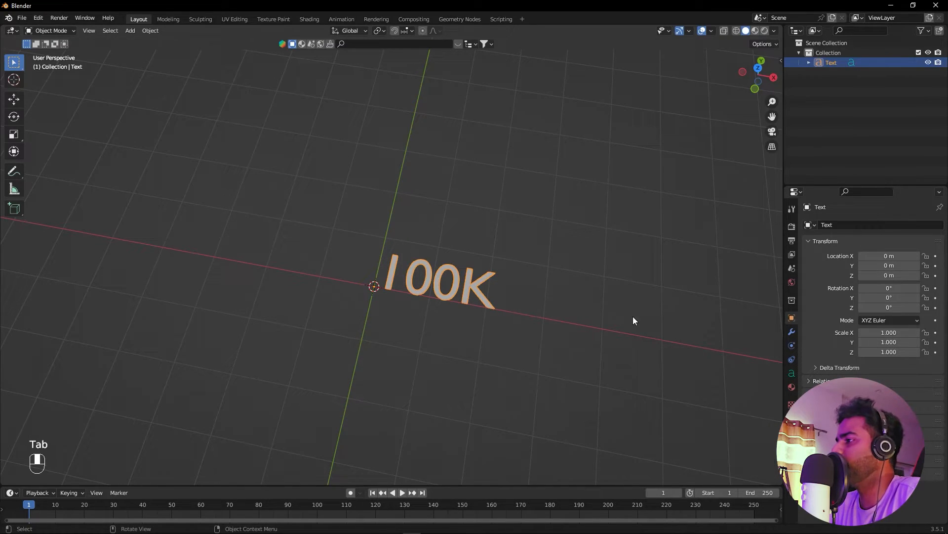
Set the text's paragraph alignment to Center horizontally and Middle vertically.
click(792, 373)
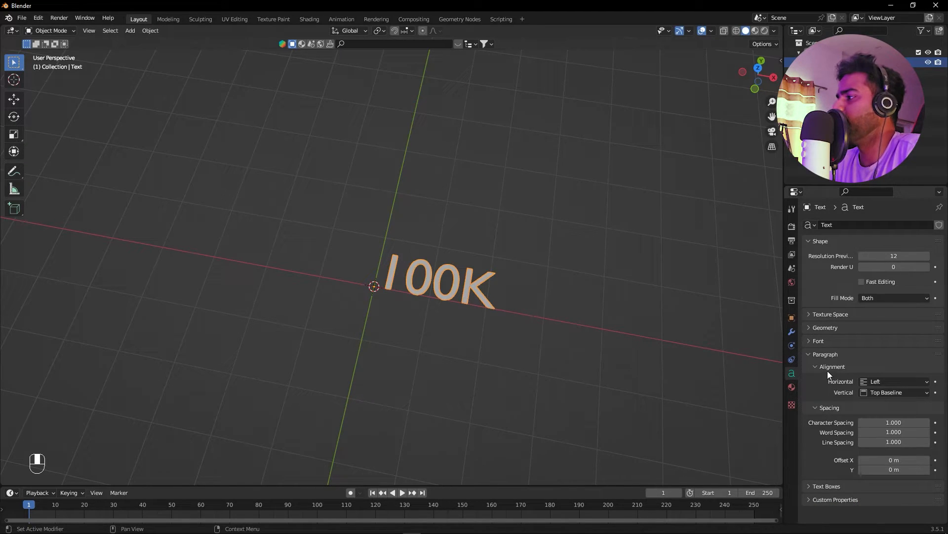
click(880, 381)
click(870, 408)
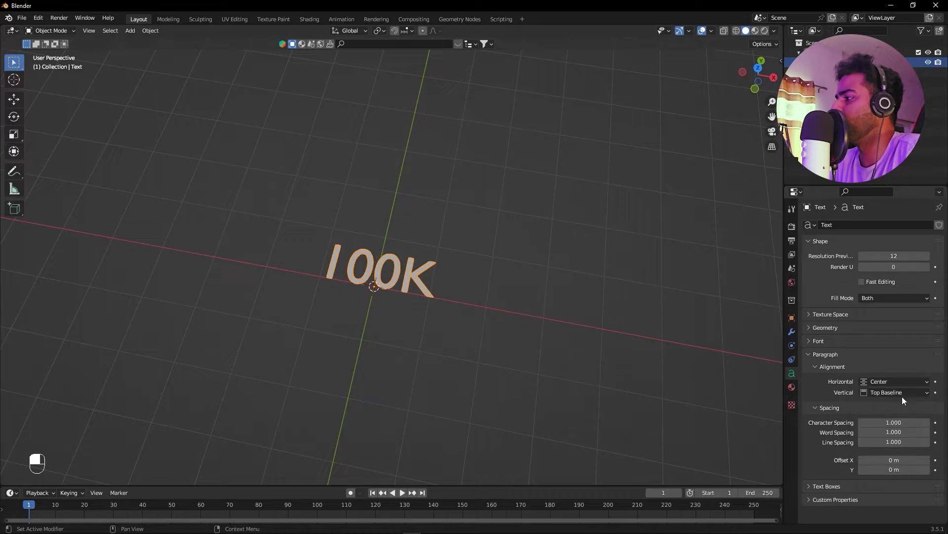
click(879, 392)
click(882, 426)
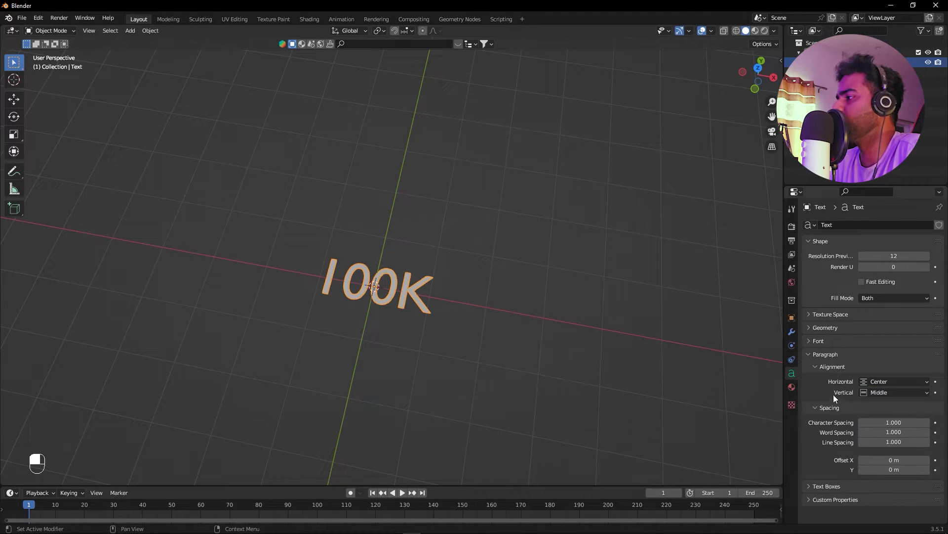
Load AlternateGothic2 BT Regular as the text's regular font.
alt+drag(420, 295, 492, 306)
click(813, 341)
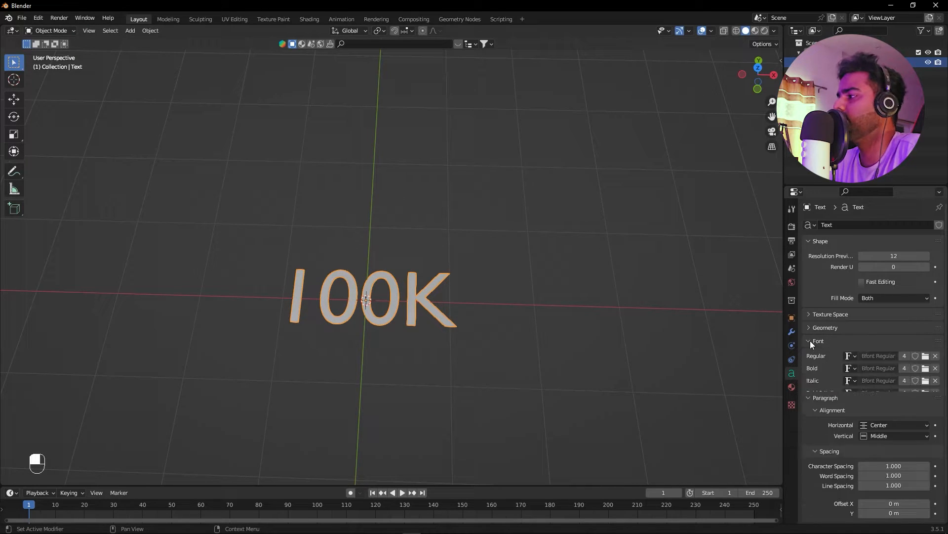
click(927, 357)
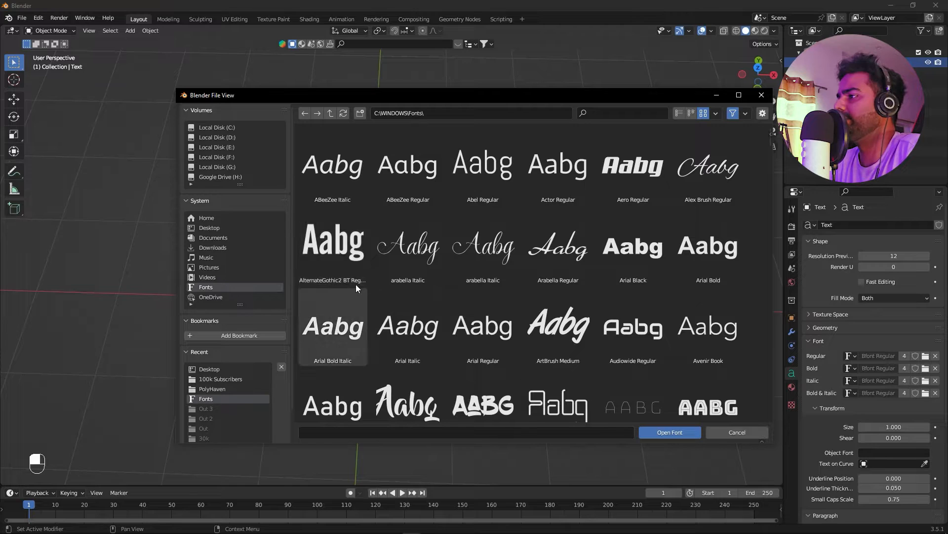
double_click(324, 238)
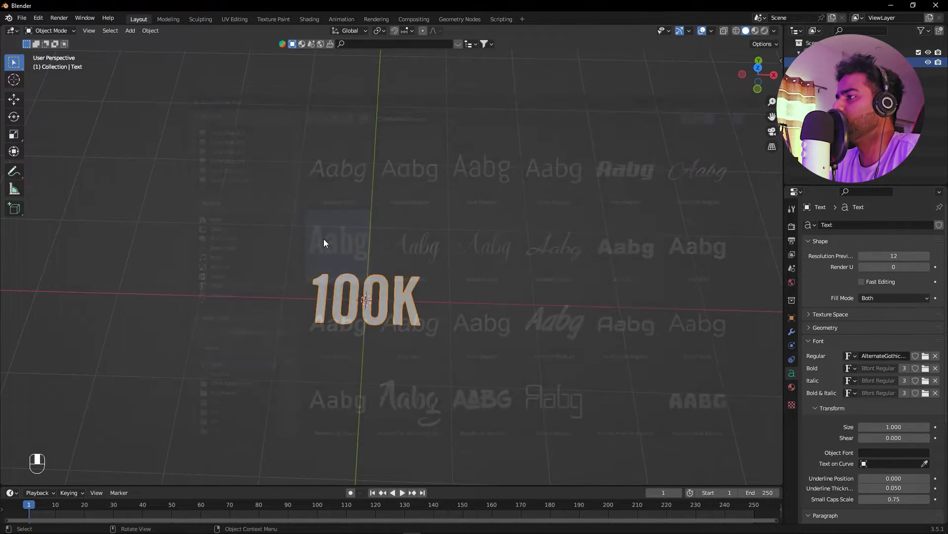
Stand the text upright by rotating it 90° about the X axis, and scale it by 2.
middle_drag(527, 351, 532, 298)
text(rx90)
key(Return)
alt+middle_drag(530, 297, 577, 259)
key(s)
right_click(577, 259)
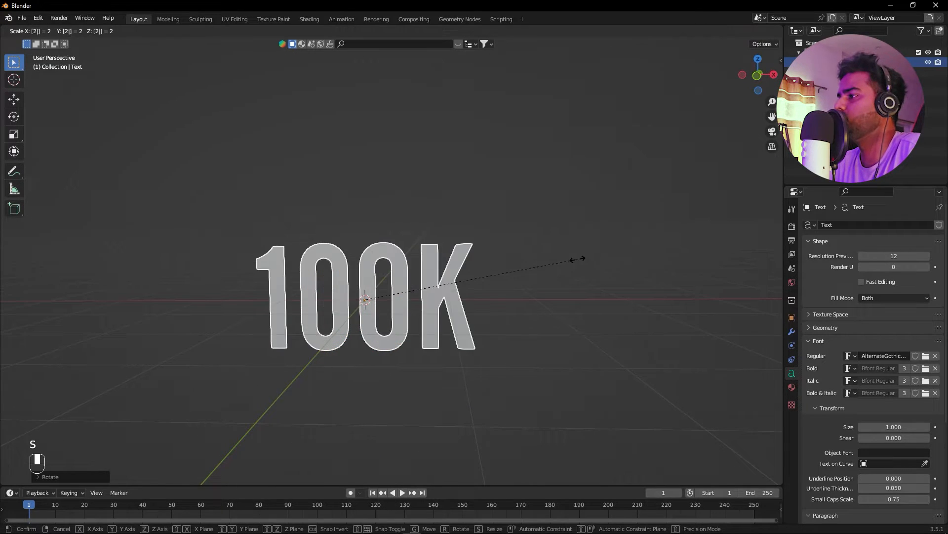
mouse_move(607, 267)
alt+middle_down()
mouse_move(491, 280)
mouse_move(606, 284)
alt+middle_up()
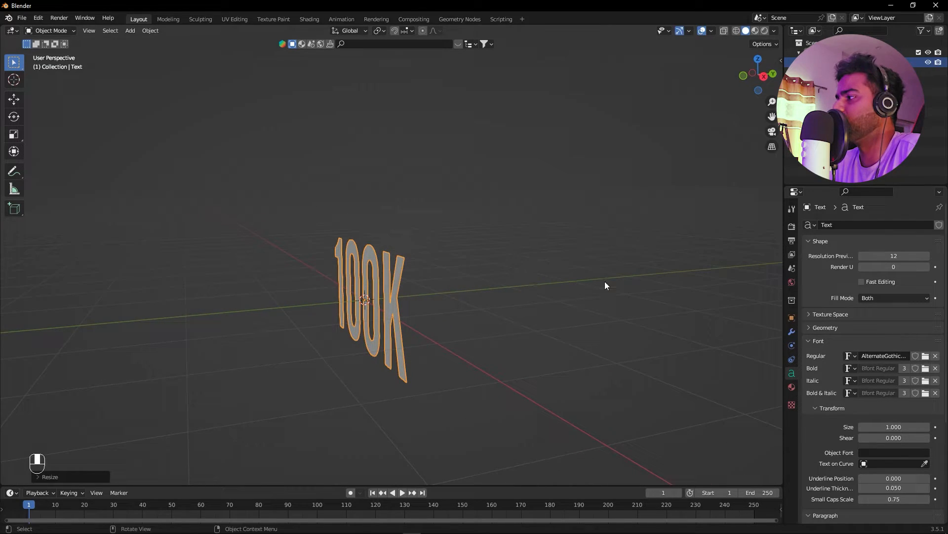
Extrude the text by 0.088 m through its geometry settings.
click(811, 325)
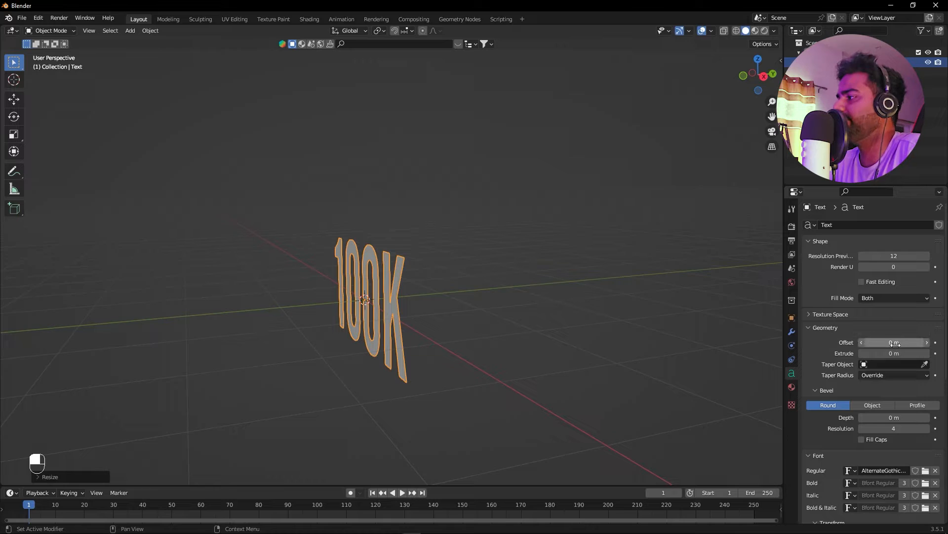
drag(894, 352, 914, 352)
alt+middle_drag(490, 339, 443, 334)
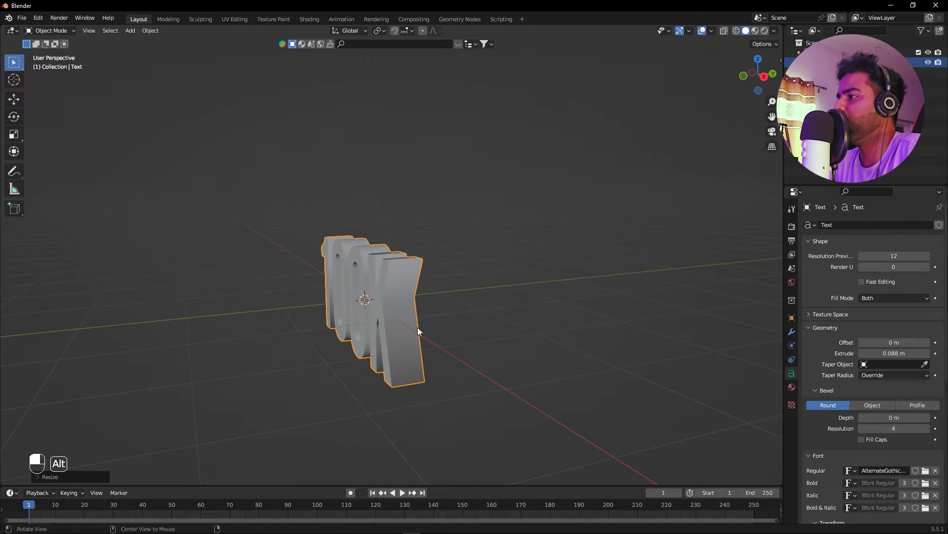
Round the text's edges with a bevel depth of 0.016 m and inspect the letters up close.
mouse_move(375, 279)
alt+middle_down()
mouse_move(458, 297)
mouse_move(392, 277)
mouse_move(413, 262)
mouse_move(378, 276)
mouse_move(359, 255)
mouse_move(394, 284)
mouse_move(376, 279)
alt+middle_up()
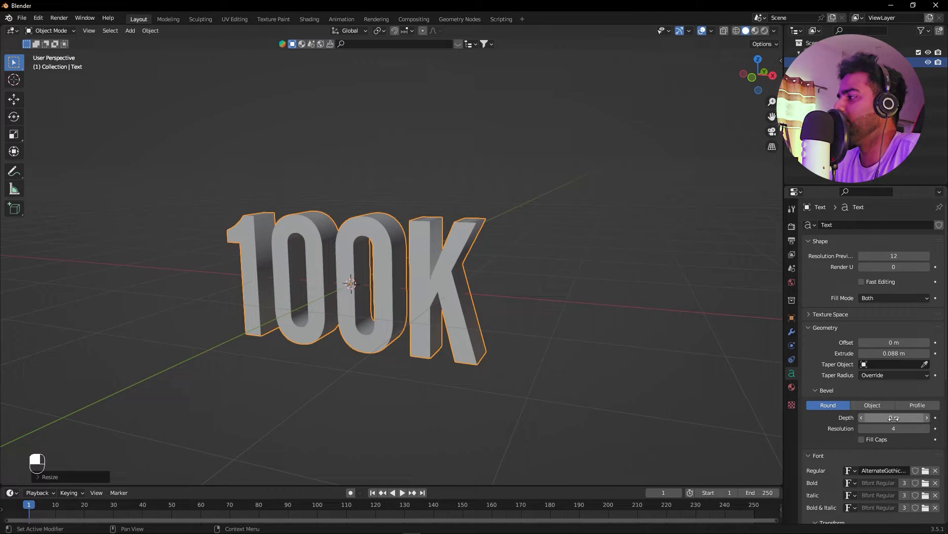
mouse_move(893, 418)
shift+mouse_down()
mouse_move(939, 418)
mouse_move(892, 419)
shift+mouse_up()
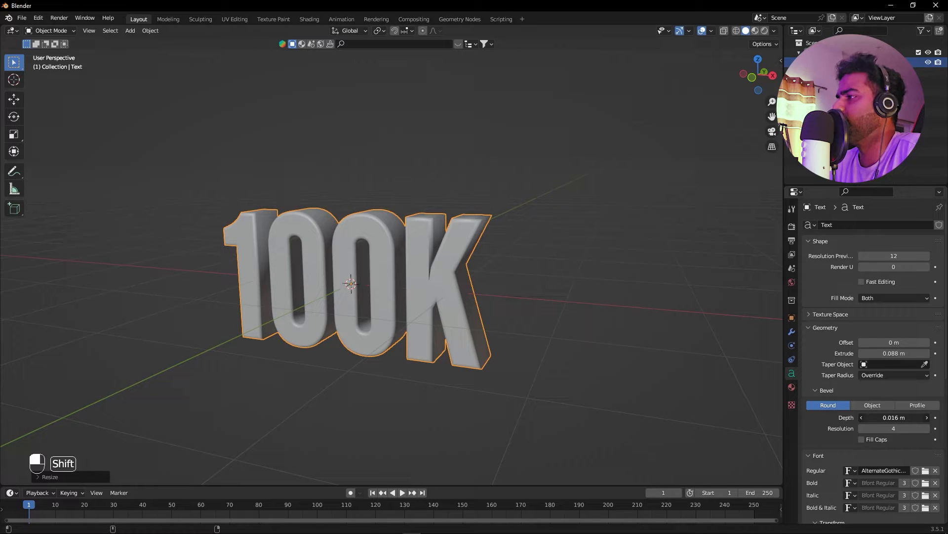
scroll(638, 344, up, 5)
alt+shift+drag(611, 239, 571, 284)
alt+drag(611, 271, 595, 287)
Try a bevel resolution of 0 on the text, and set it back to 4.
mouse_move(897, 428)
mouse_down()
mouse_move(914, 429)
mouse_move(879, 428)
mouse_up()
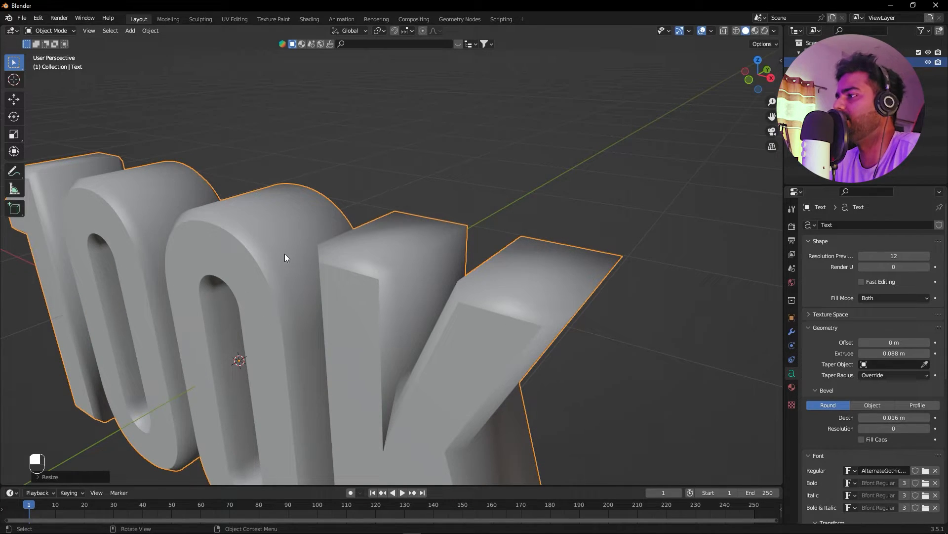
click(891, 428)
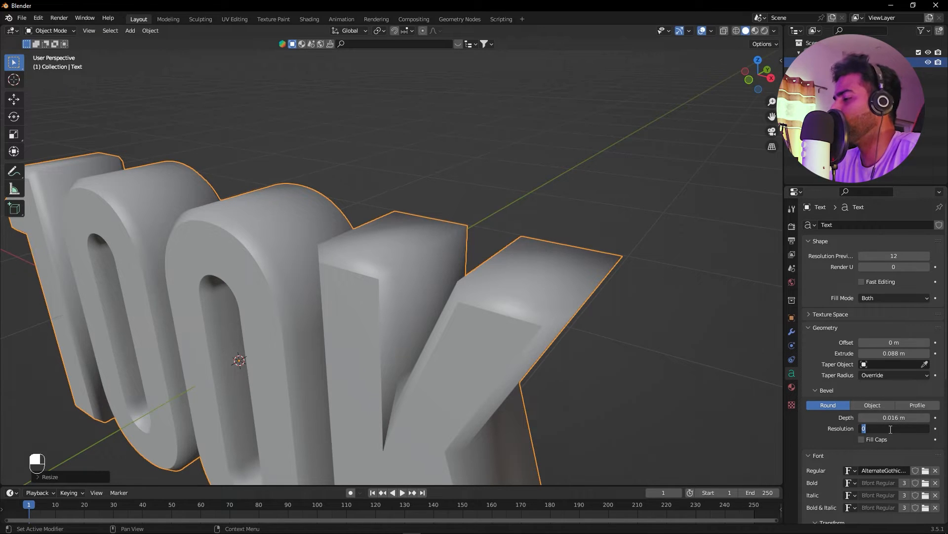
text(4)
key(Return)
Set the text's bevel depth to 0.008 m.
shift+drag(894, 417, 879, 417)
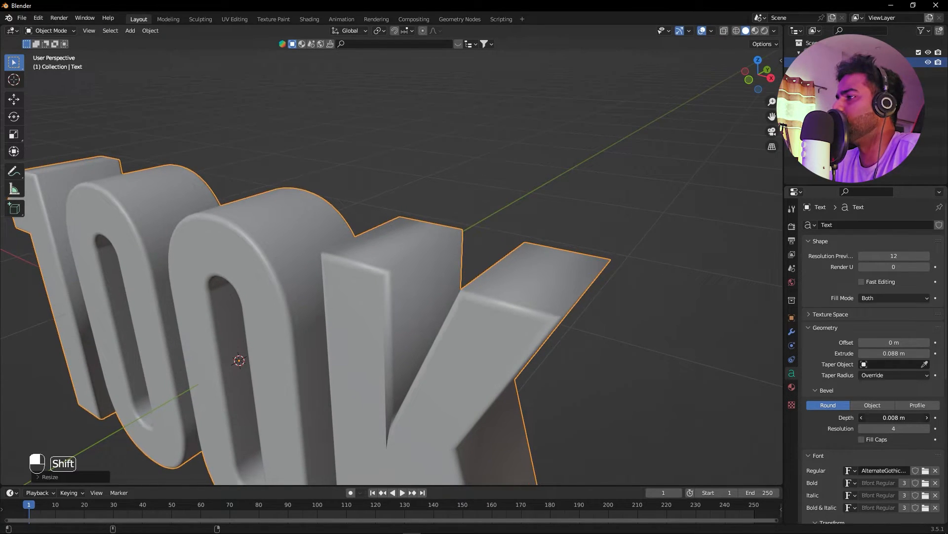
alt+scroll(339, 321, down, 2)
scroll(339, 321, down, 7)
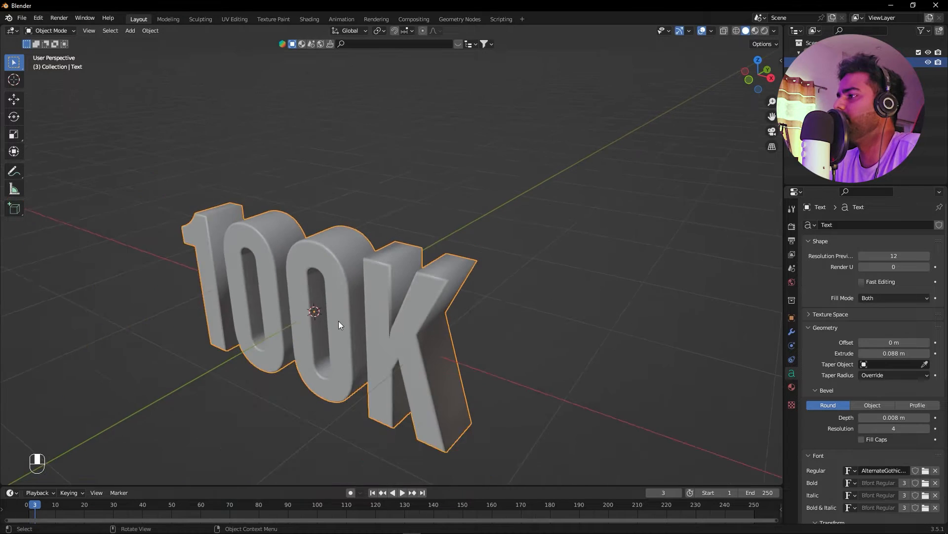
alt+middle_drag(348, 344, 375, 346)
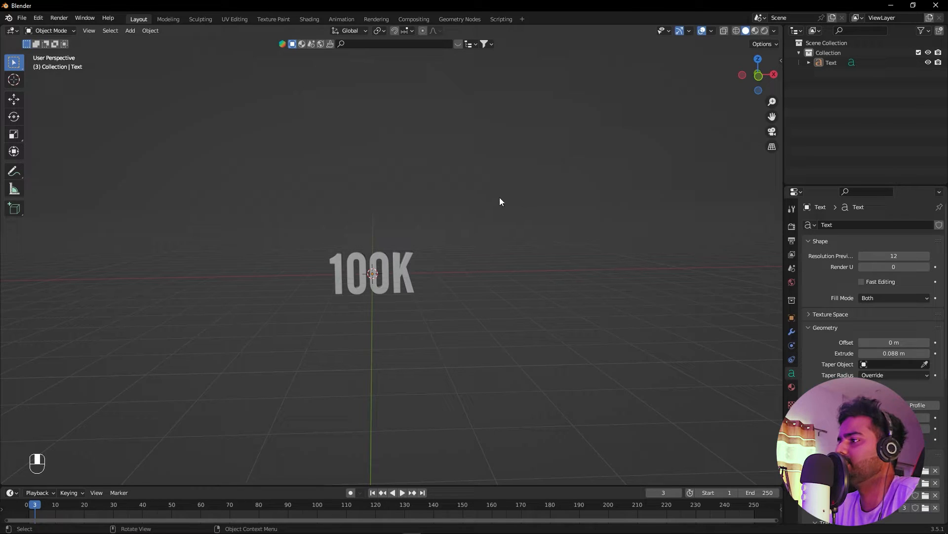
Hide the 100K text in the viewport and disable it in renders.
scroll(418, 291, up, 4)
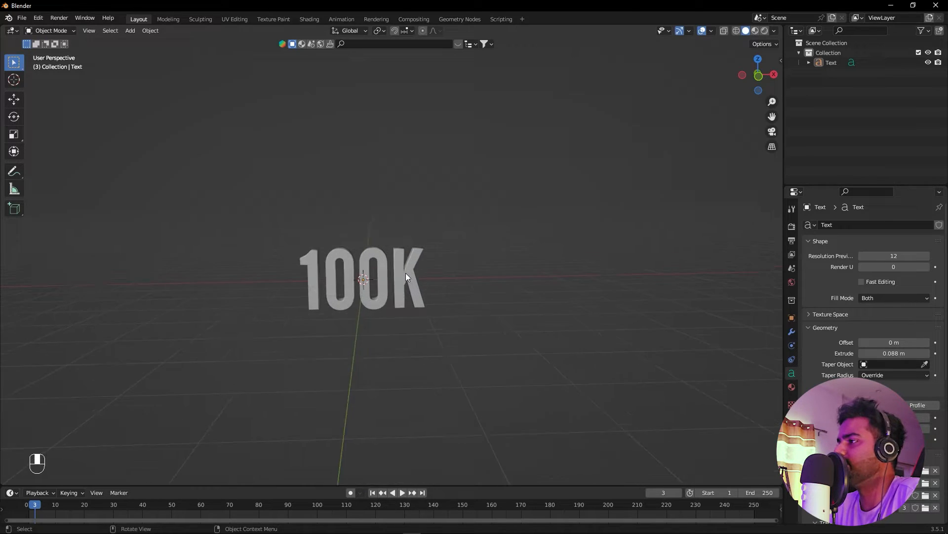
click(408, 270)
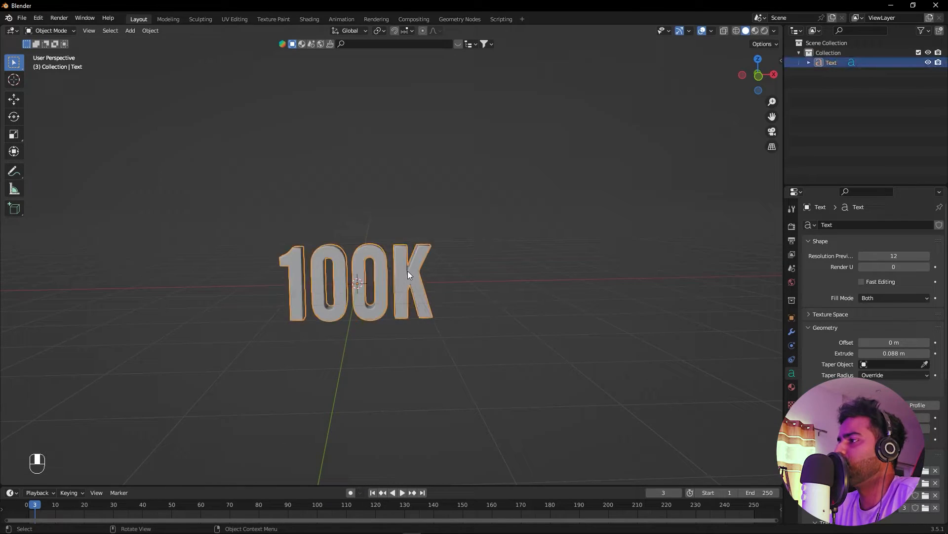
click(928, 63)
click(938, 62)
alt+middle_drag(463, 327, 441, 312)
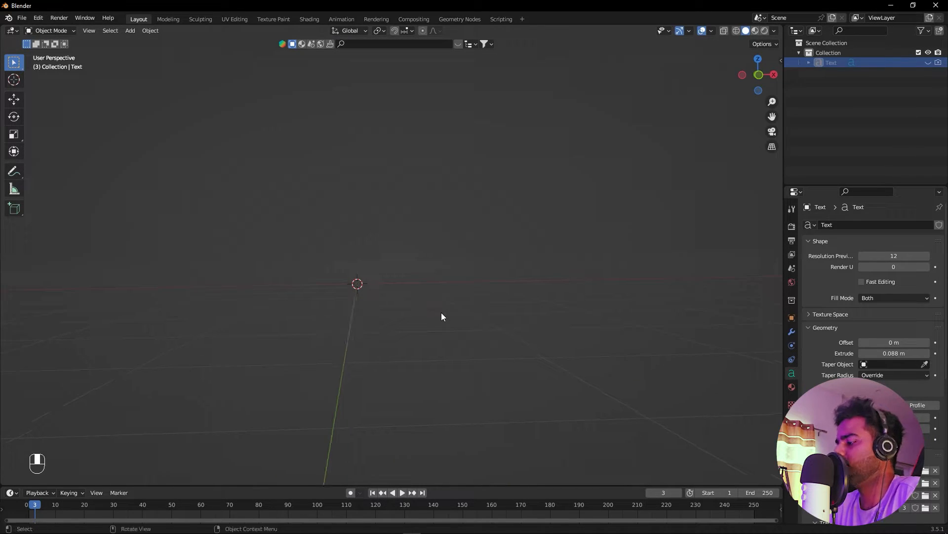
Add a Bezier circle at the origin and rotate it 90° about the X axis to face the front view.
key(KP_1)
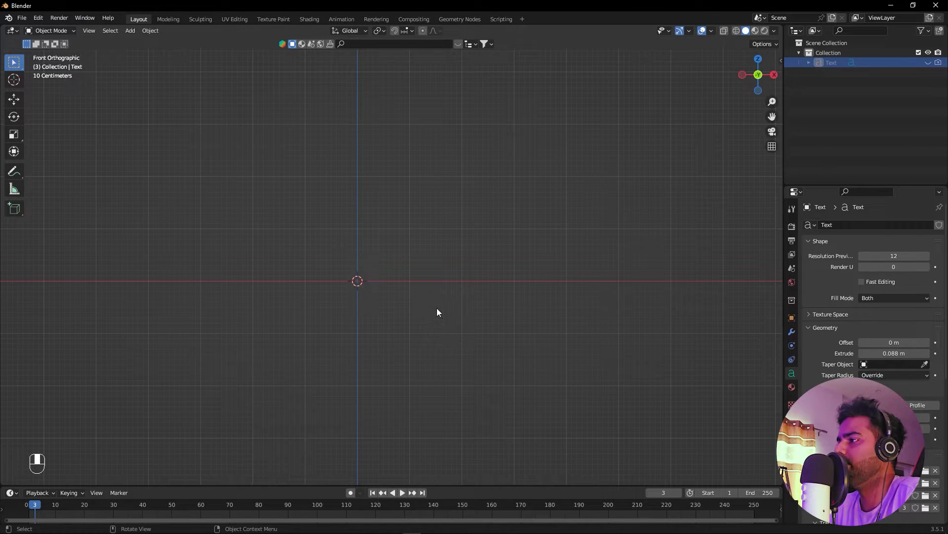
key(KP_3)
key(KP_1)
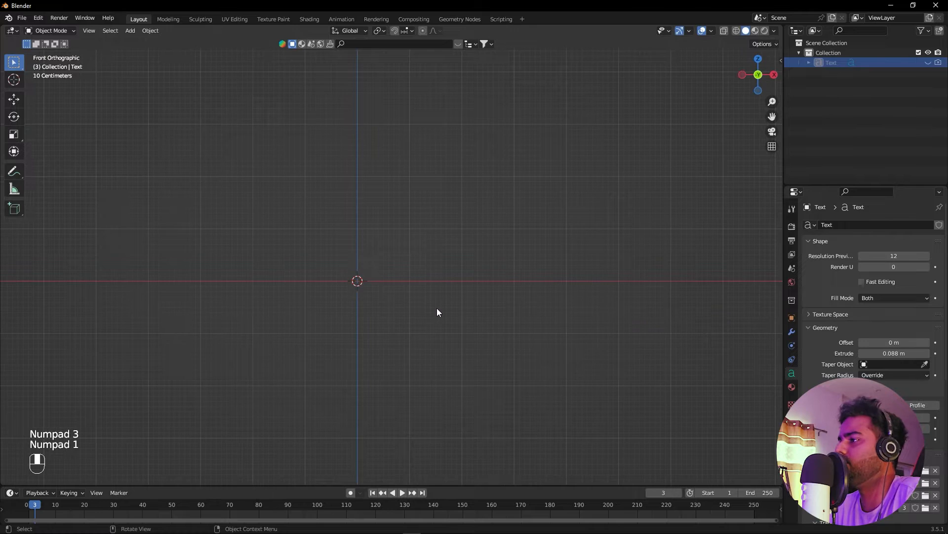
click(772, 74)
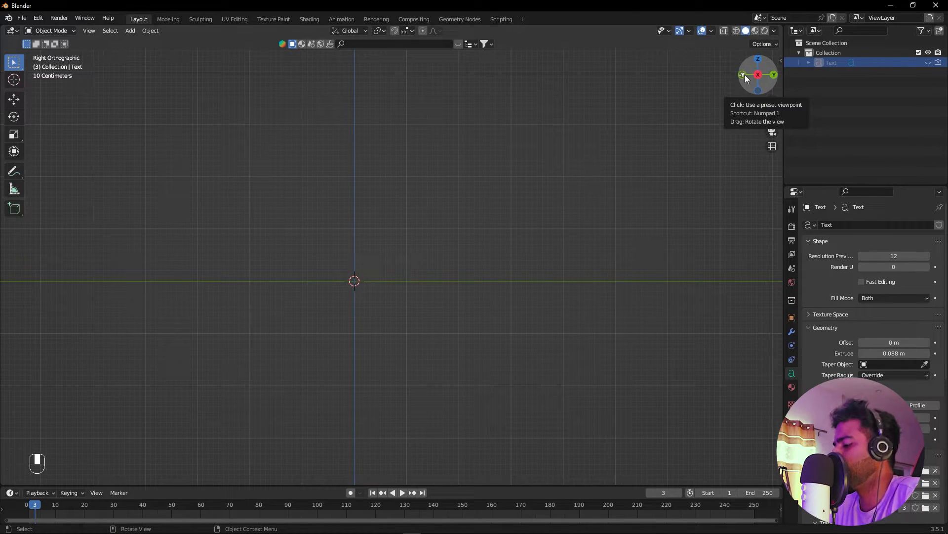
key(KP_1)
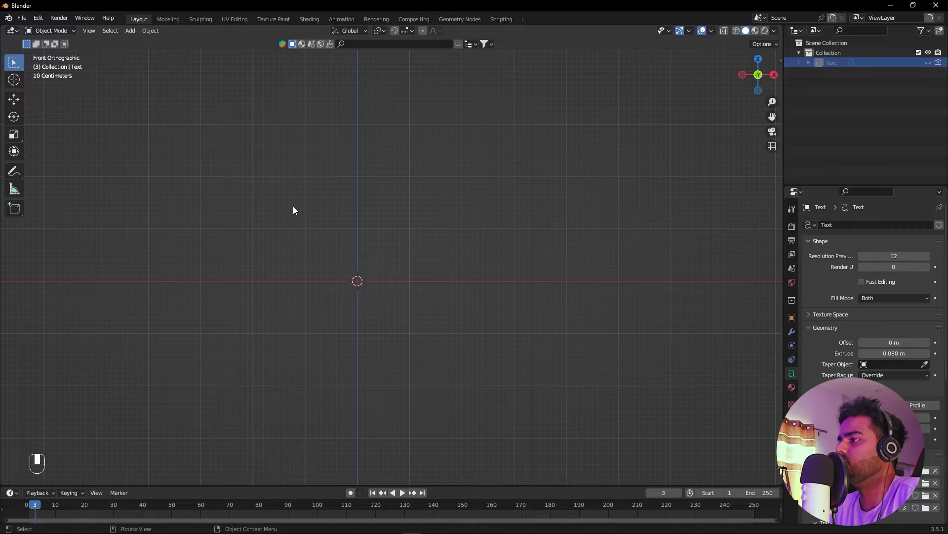
key(shift+a)
mouse_move(275, 171)
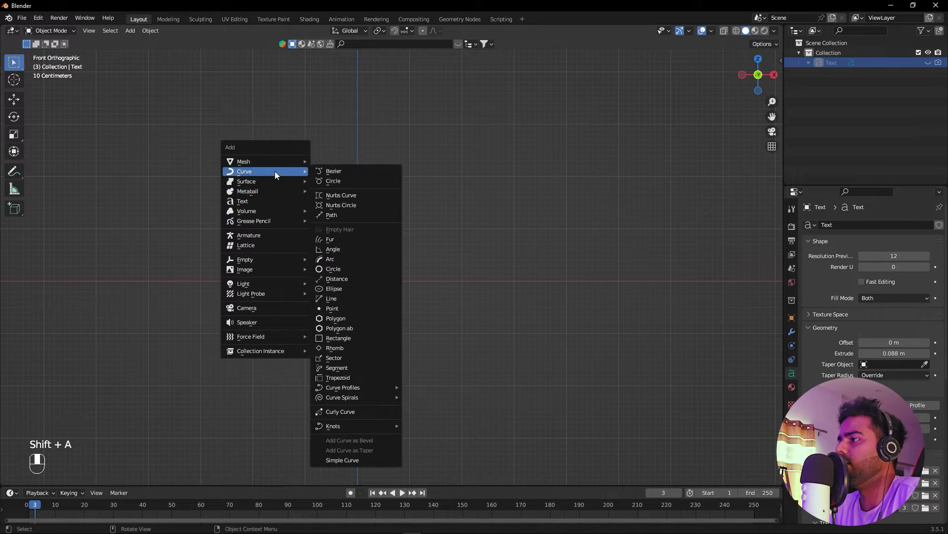
click(348, 181)
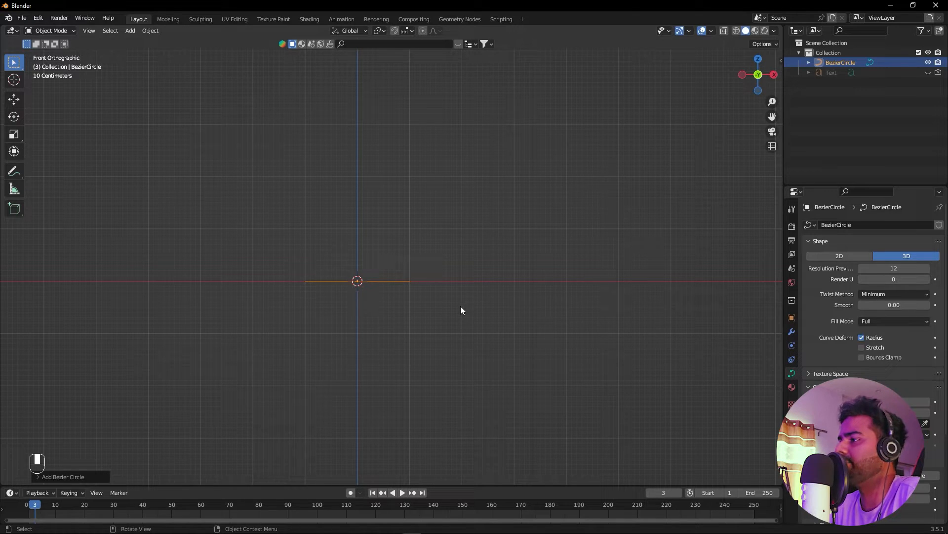
text(rx90)
key(Return)
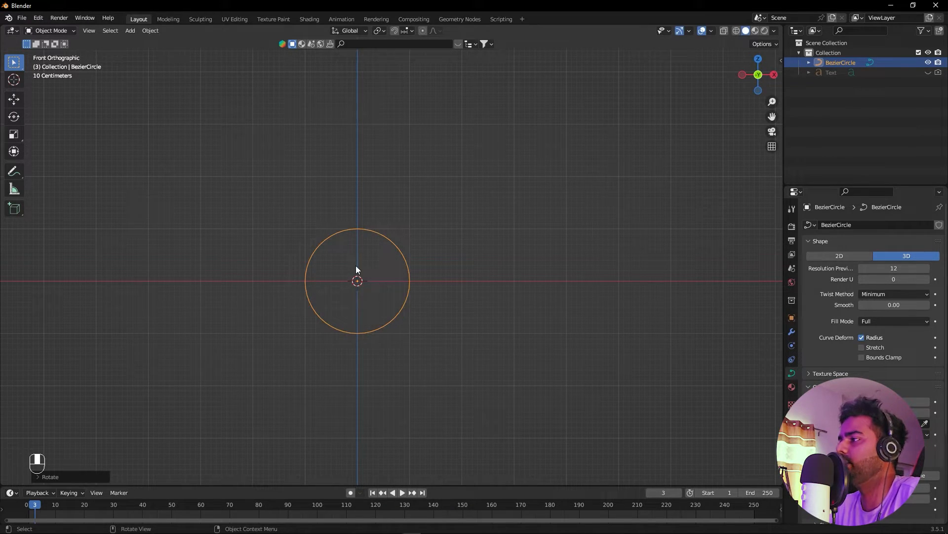
Add a Bezier curve at the origin, alongside the Bezier circle.
shift+middle_drag(417, 333, 429, 312)
click(352, 308)
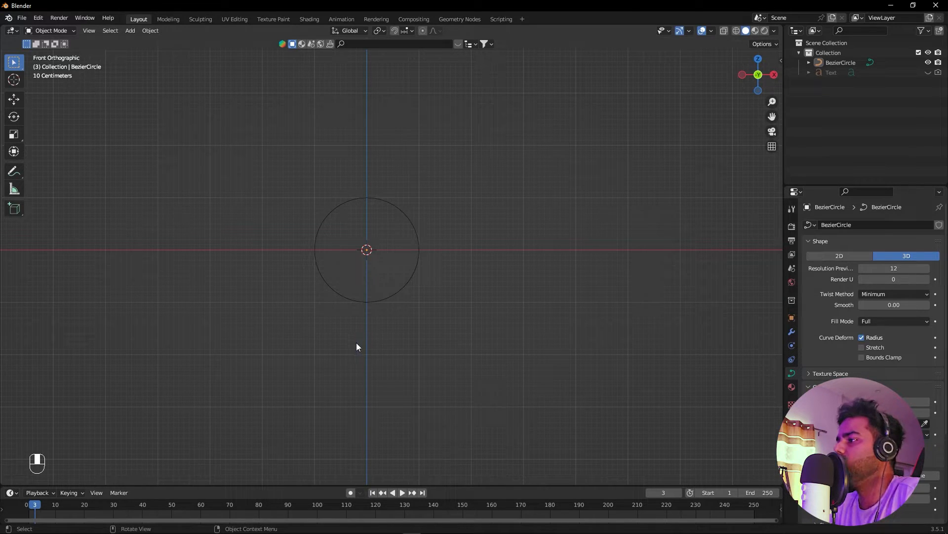
key(shift+a)
mouse_move(356, 342)
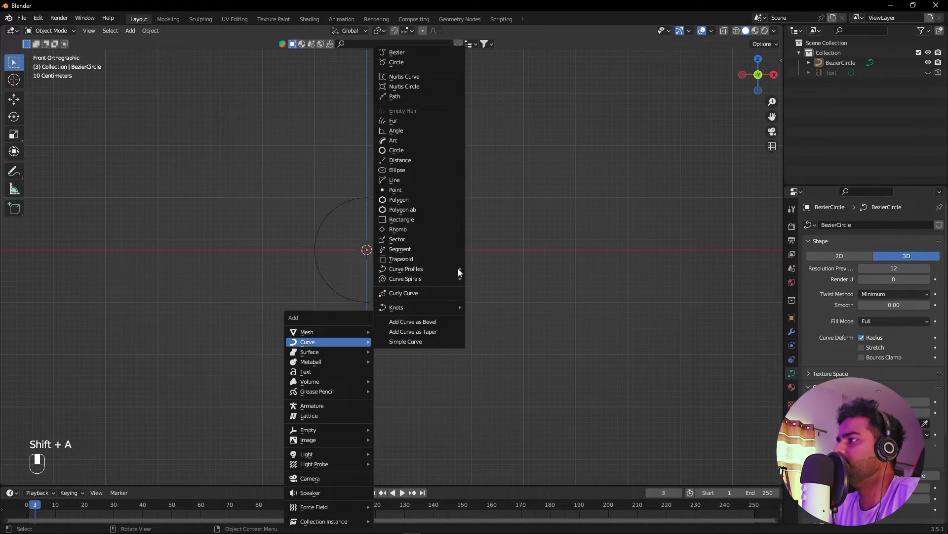
click(401, 54)
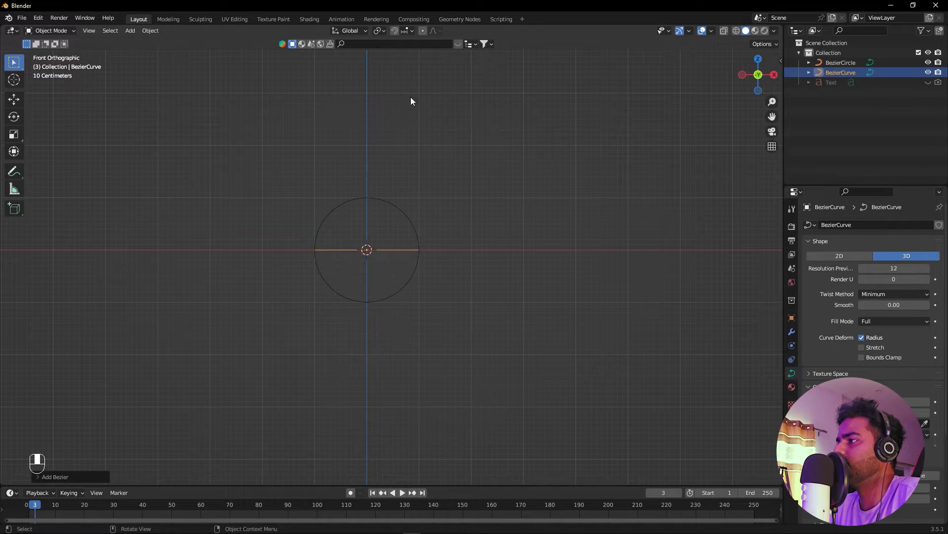
alt+drag(461, 152, 445, 226)
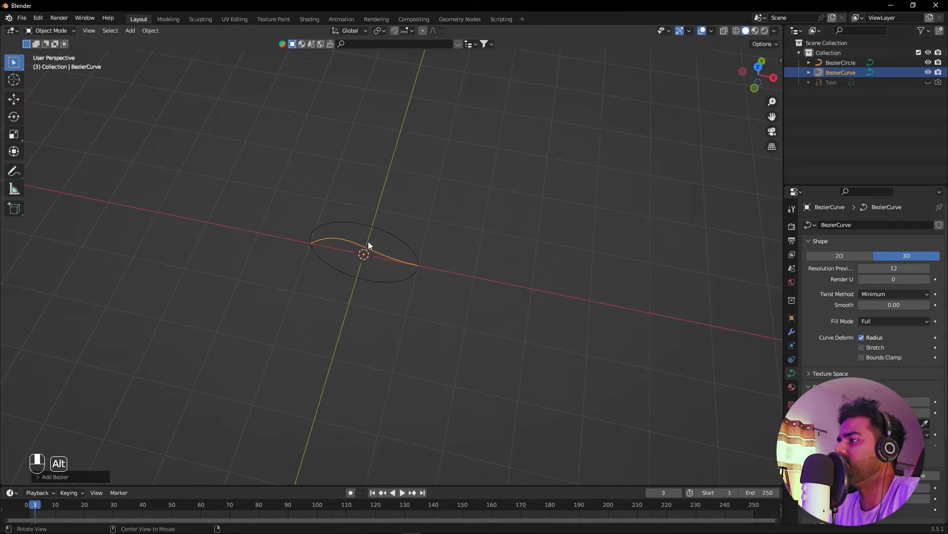
Edit the Bezier curve, delete its control point on the negative X side, and select the remaining one.
key(Tab)
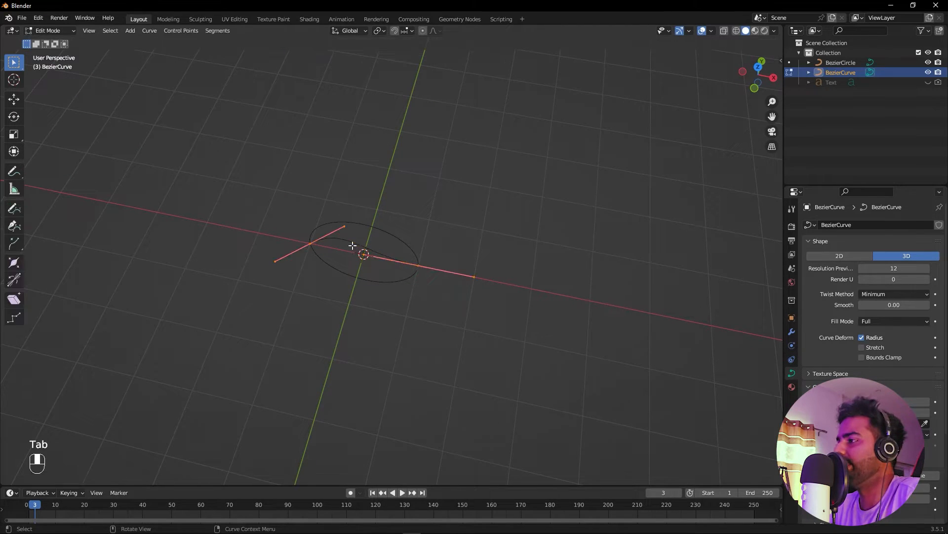
drag(291, 228, 323, 257)
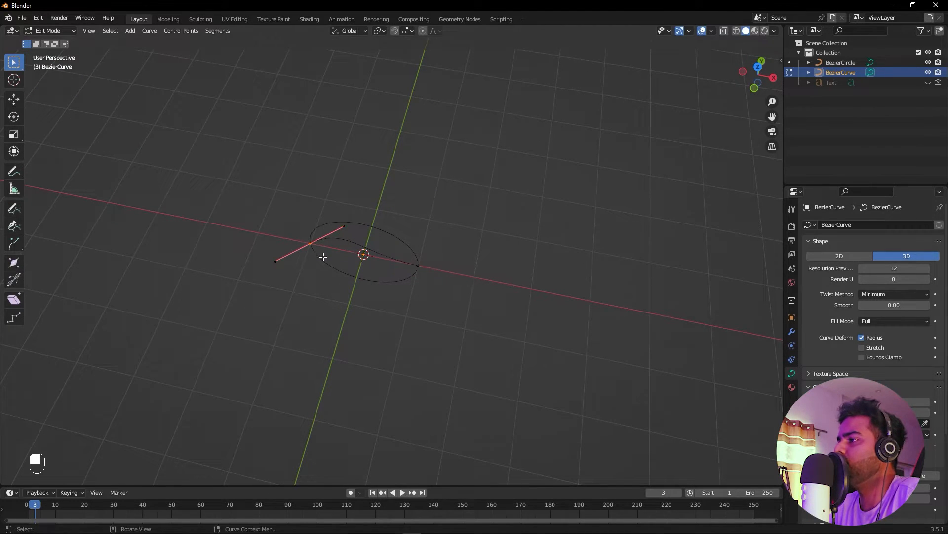
key(x)
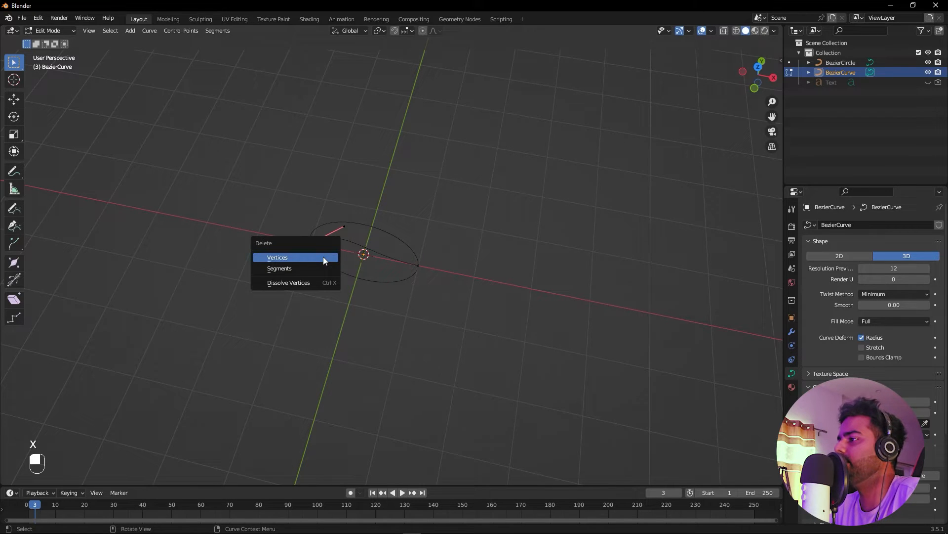
click(323, 257)
drag(456, 254, 415, 271)
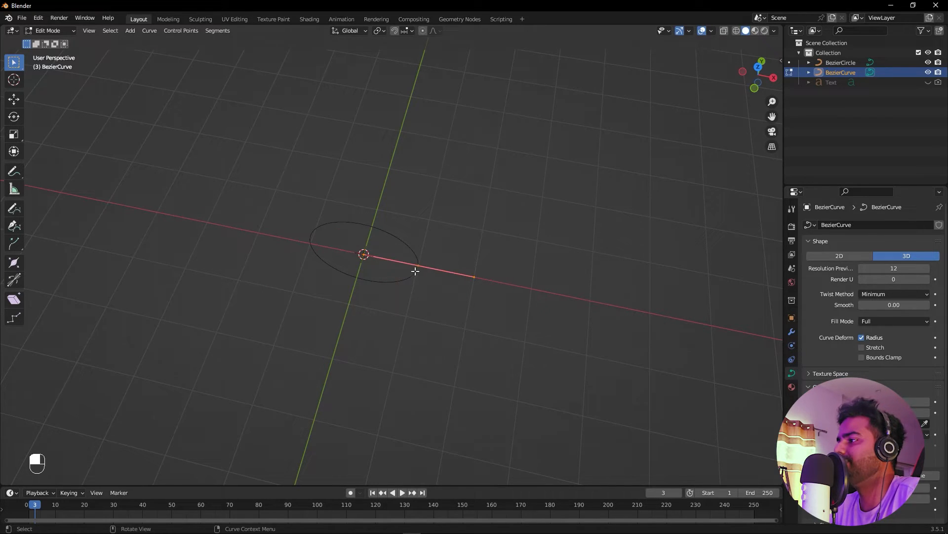
key(g)
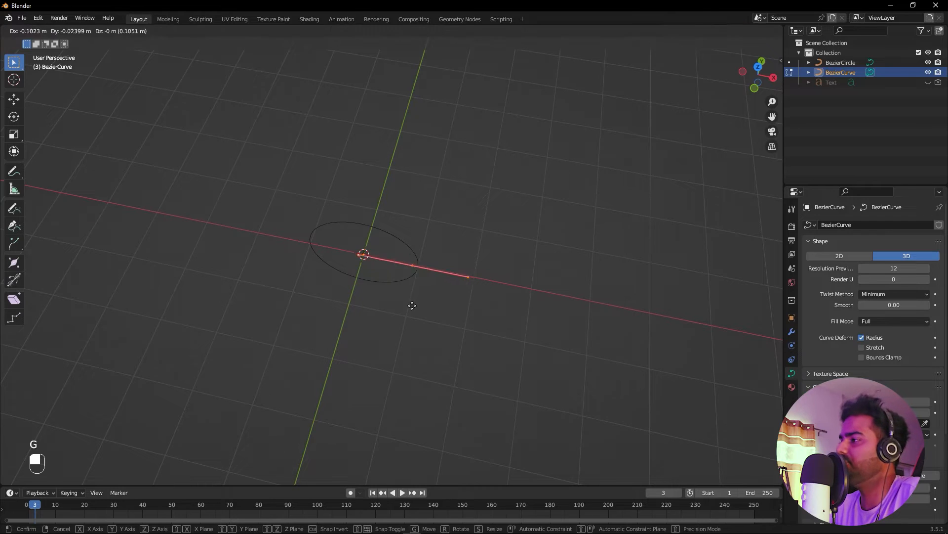
click(403, 318)
key(ctrl+z)
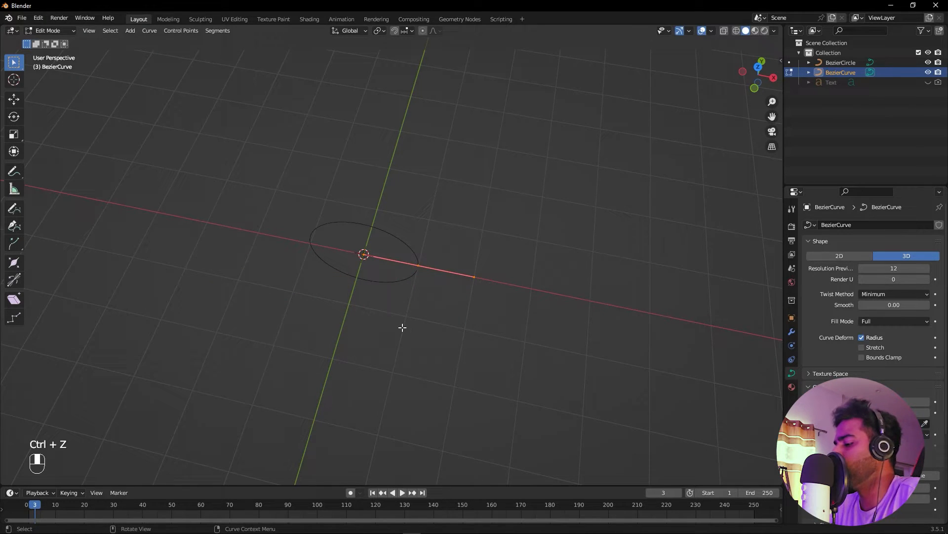
In front view, move the remaining control point about 5 m along negative X and 3 m along negative Z.
key(KP_1)
shift+middle_drag(421, 334, 474, 280)
key(g)
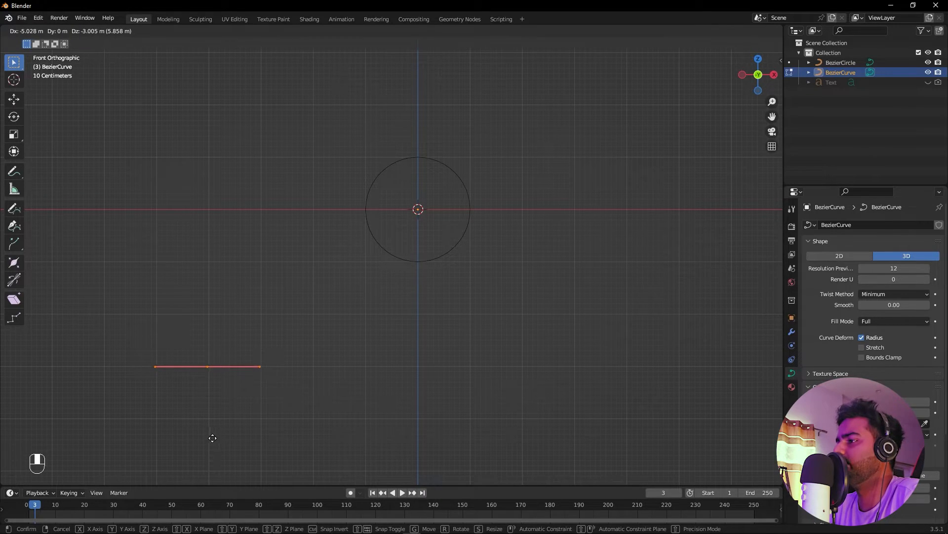
click(214, 439)
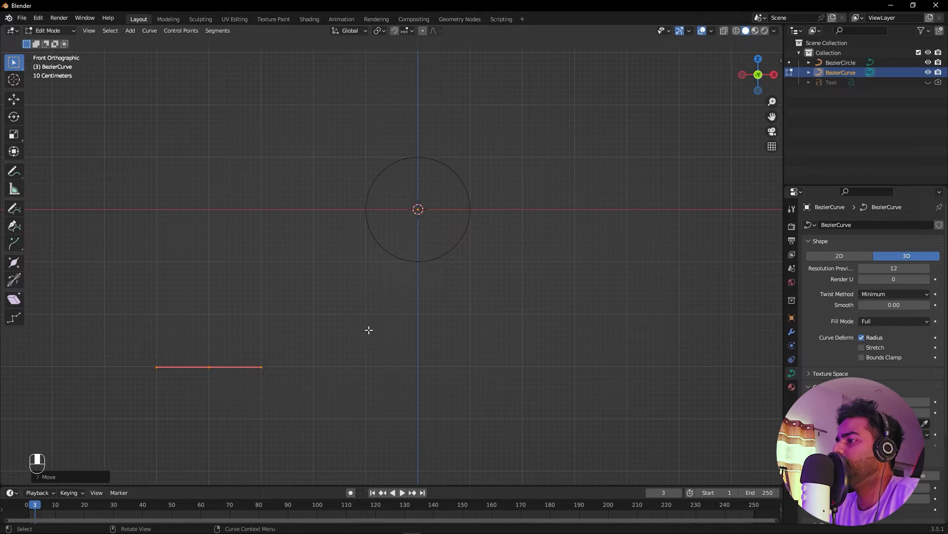
Extrude a new control point about 5 m along X and 3 m up to the circle's right edge.
key(e)
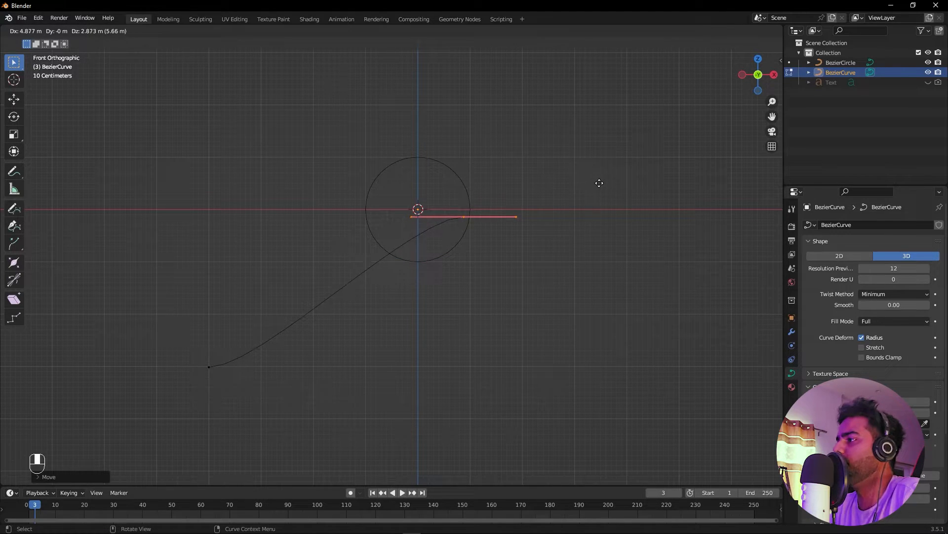
key(ctrl)
ctrl+click(603, 177)
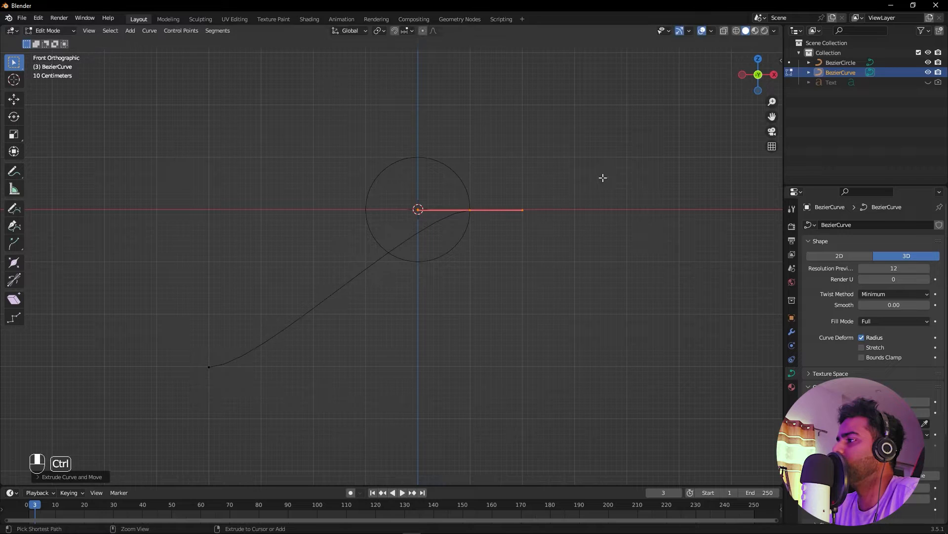
Nudge the new control point up so it aligns closely with the X axis at the circle's edge.
scroll(579, 188, up, 6)
shift+middle_drag(623, 204, 390, 280)
scroll(346, 278, up, 12)
shift+middle_drag(298, 275, 480, 213)
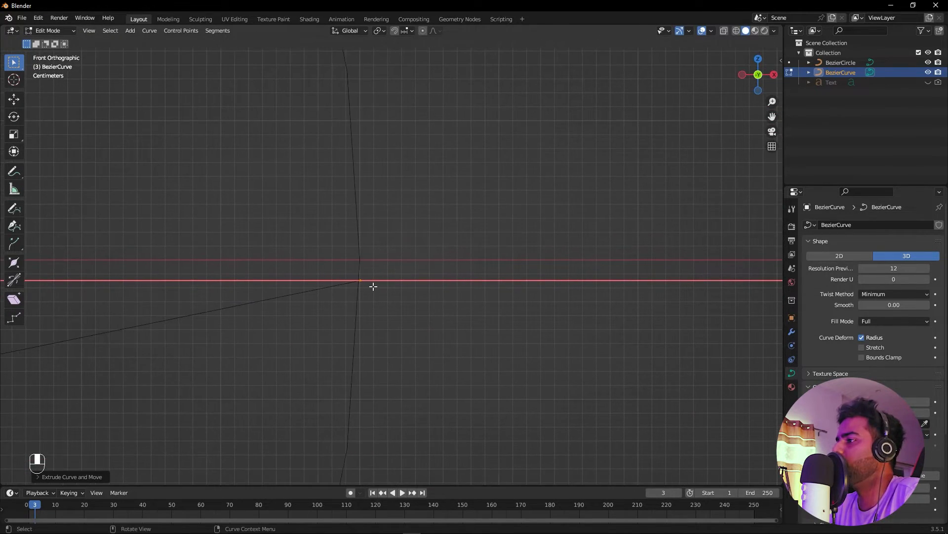
key(g)
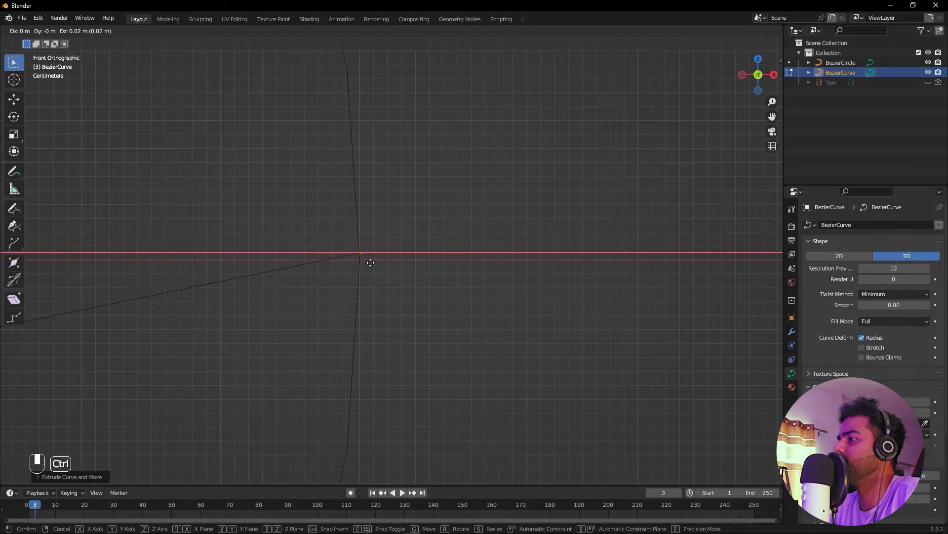
click(371, 265)
Rotate the control point's handles by about -90° so they run vertically, tangent to the circle.
scroll(440, 282, down, 10)
key(r)
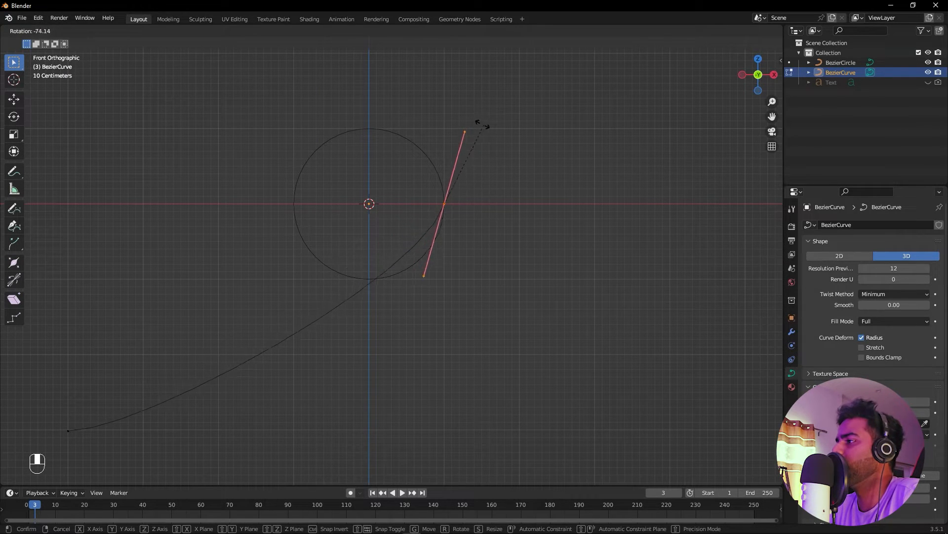
click(459, 122)
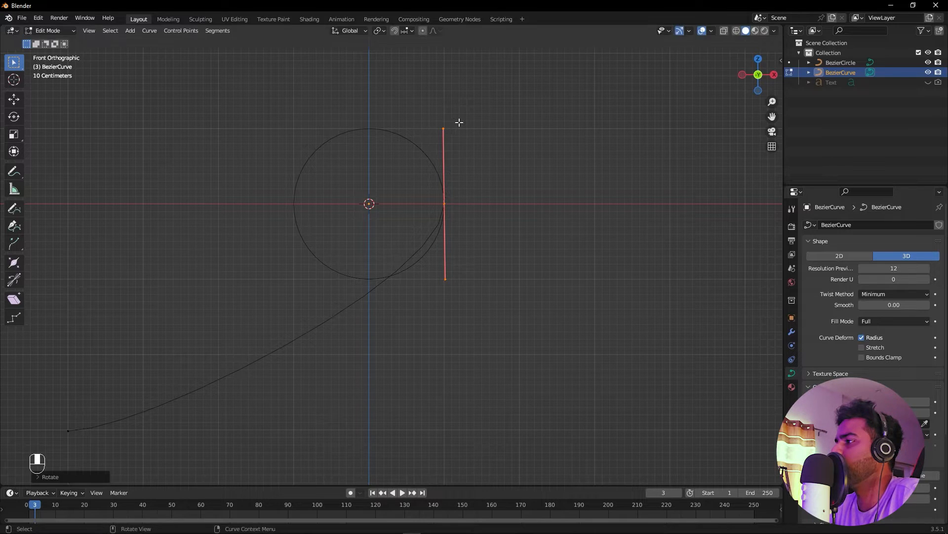
Lengthen the lower handle of the control point at the circle's right edge by moving it down along Z.
drag(489, 302, 434, 271)
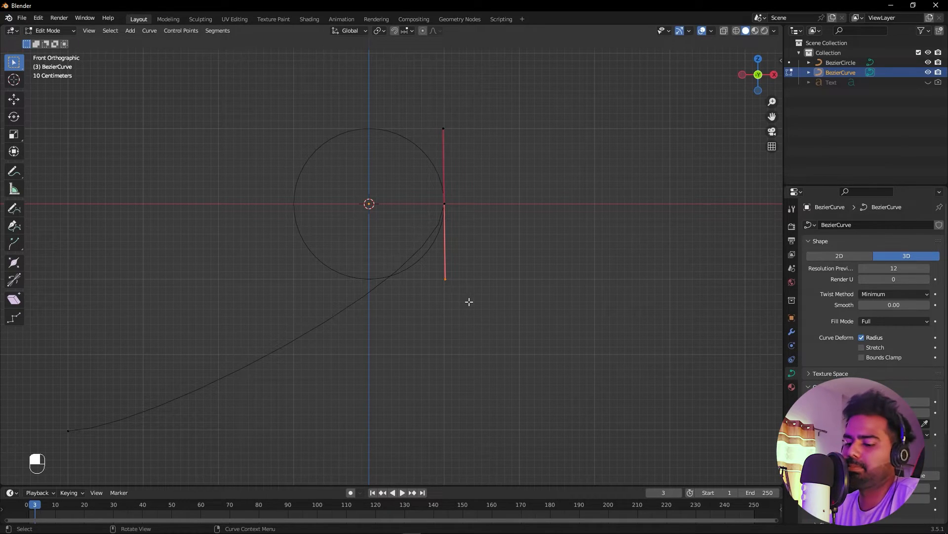
key(g)
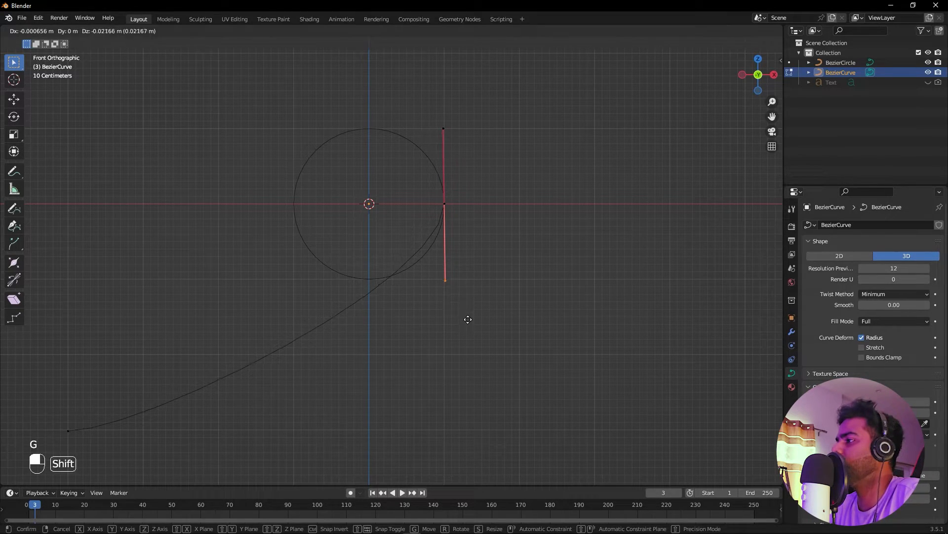
key(z)
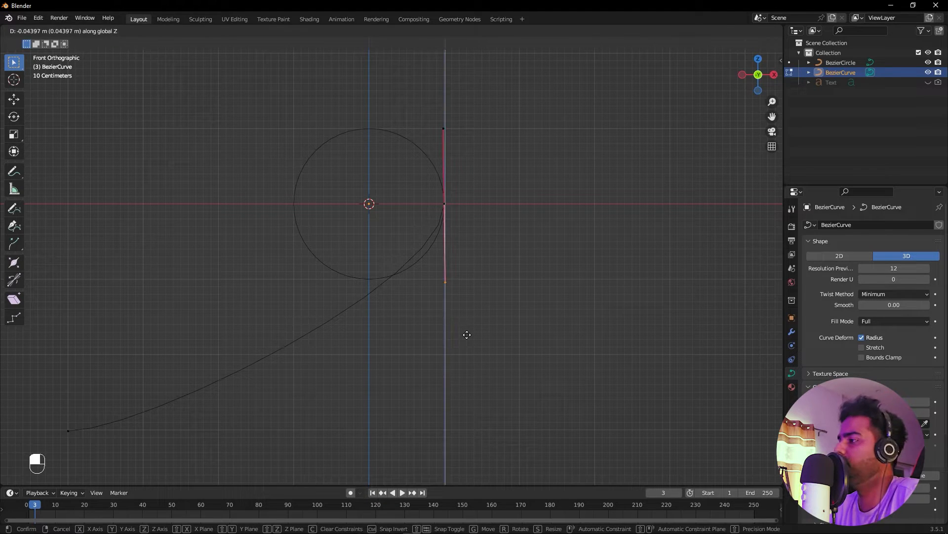
click(460, 381)
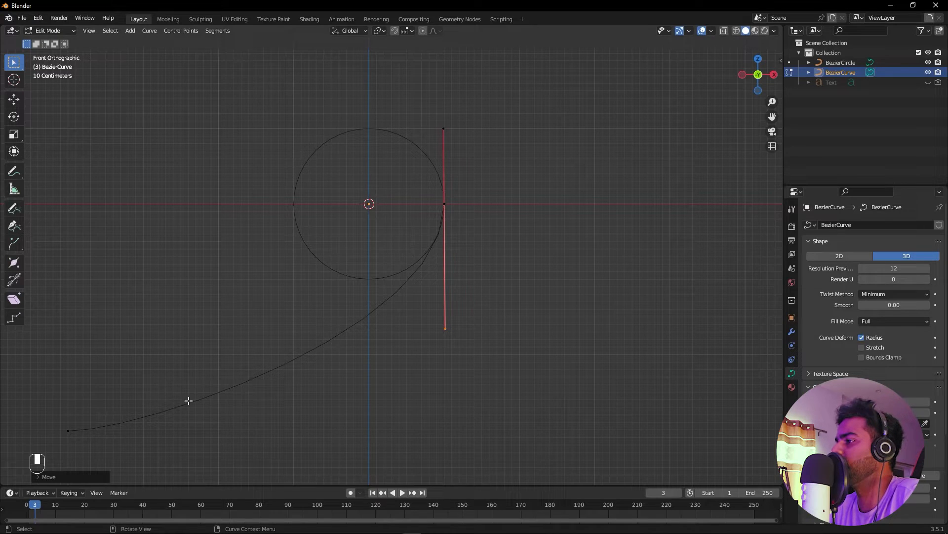
Raise the inner handle of the curve's lower-left start point by about 0.3 m to straighten the curve there.
drag(90, 408, 54, 454)
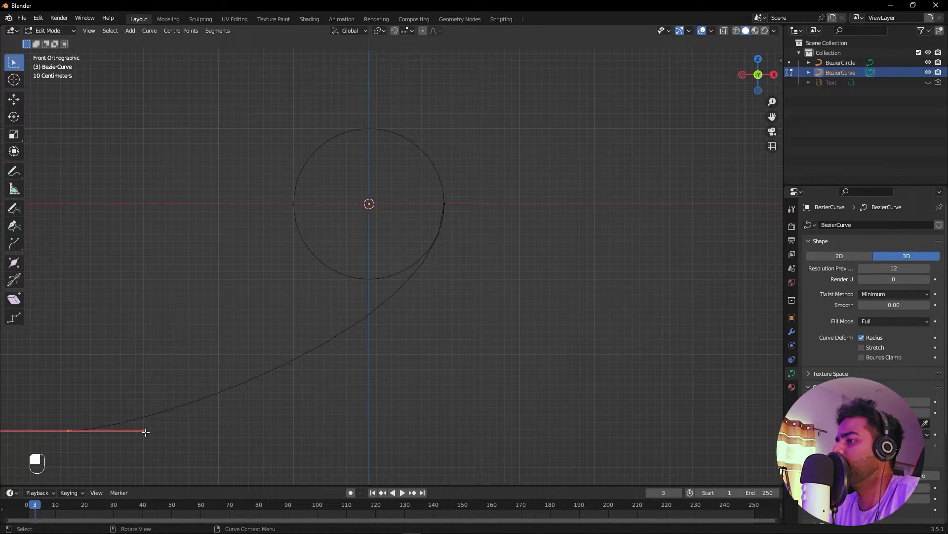
key(g)
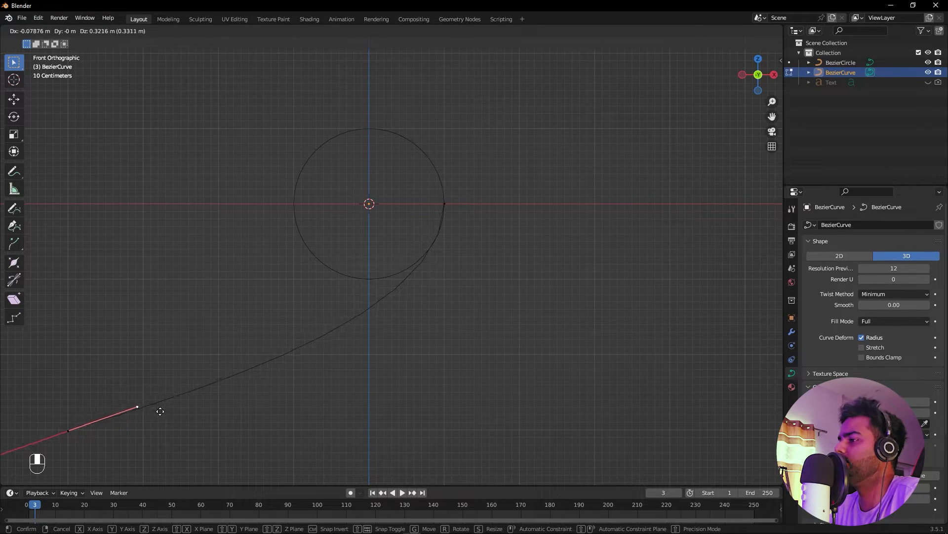
click(161, 412)
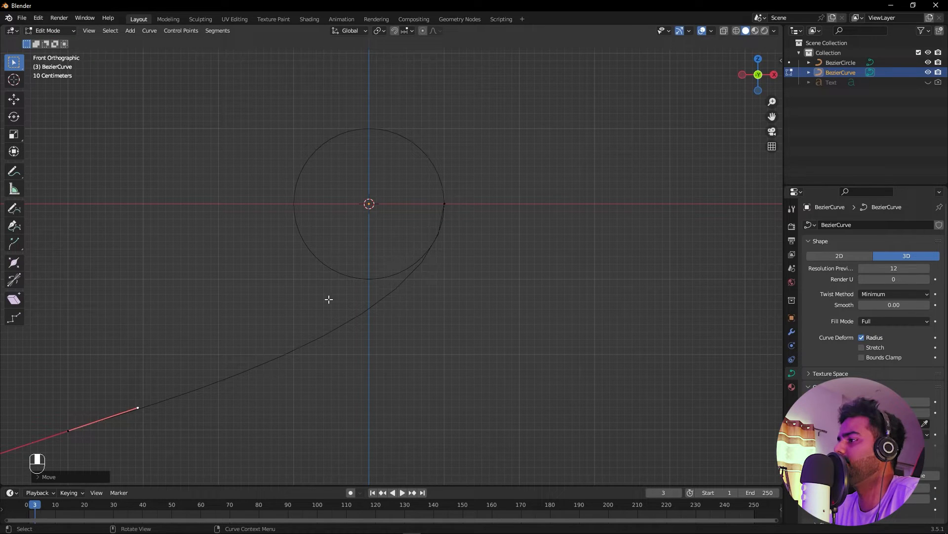
Extrude a new control point from the circle's right edge to its top, about 1 m left and 1 m up.
click(445, 201)
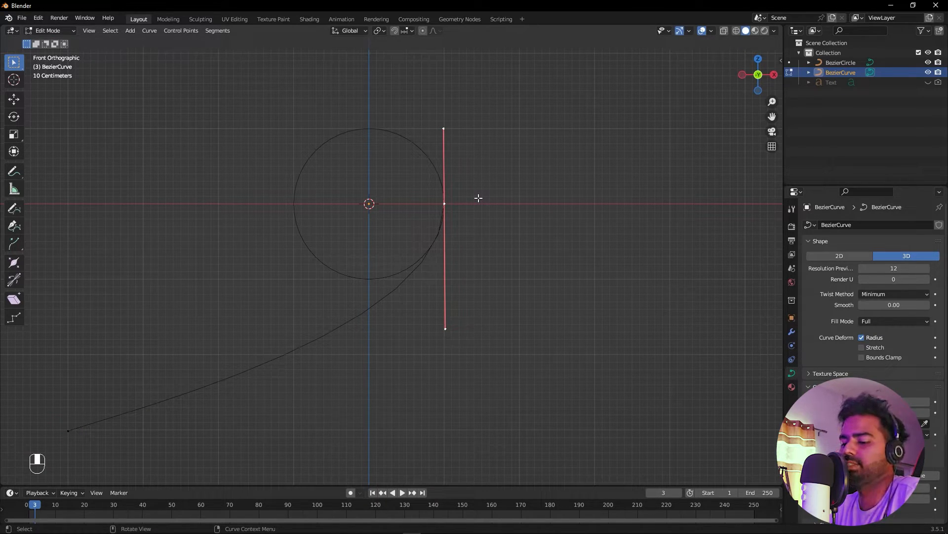
key(e)
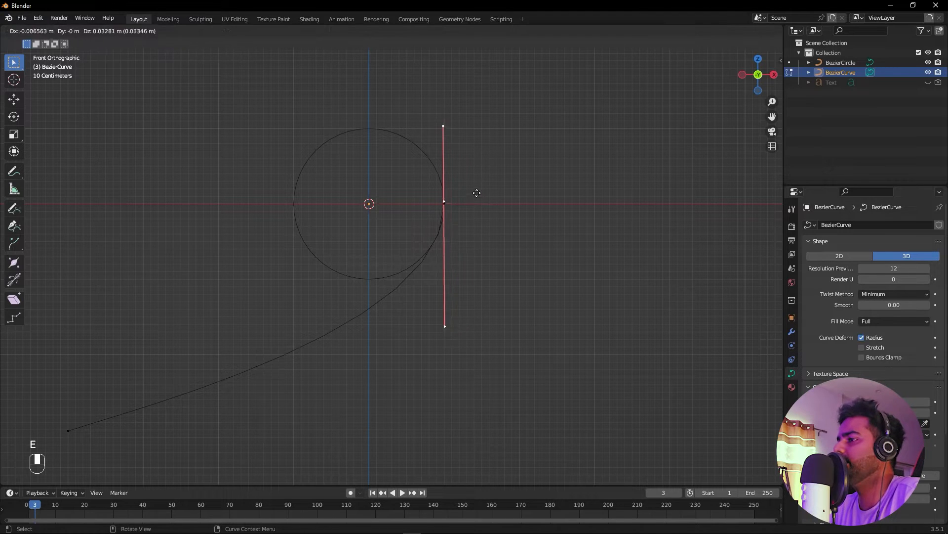
click(402, 123)
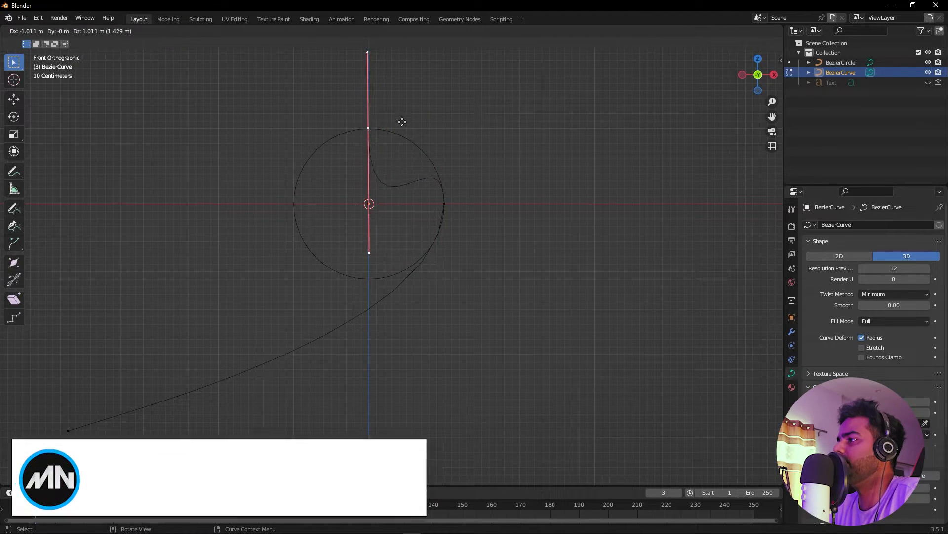
scroll(403, 123, up, 9)
shift+middle_drag(409, 242, 491, 481)
shift+middle_drag(420, 151, 476, 284)
scroll(479, 280, down, 4)
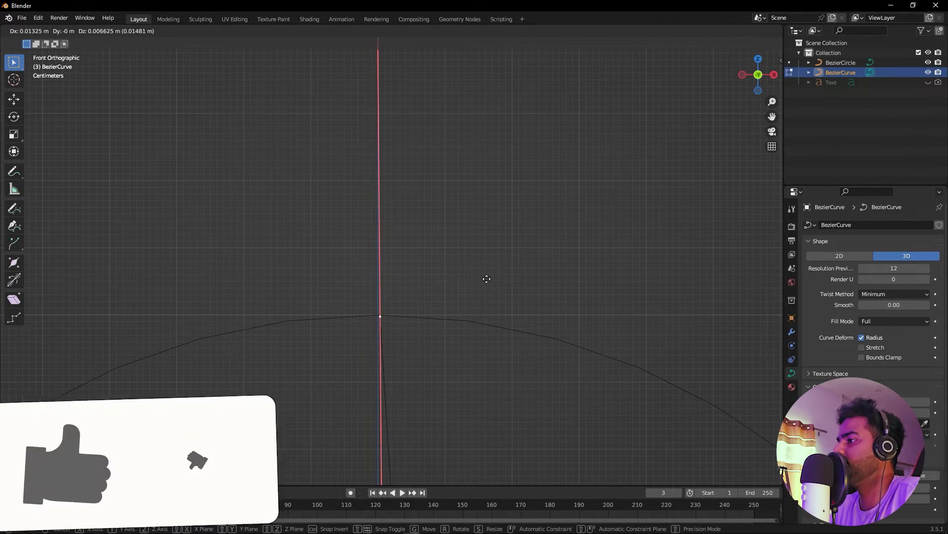
scroll(497, 291, down, 5)
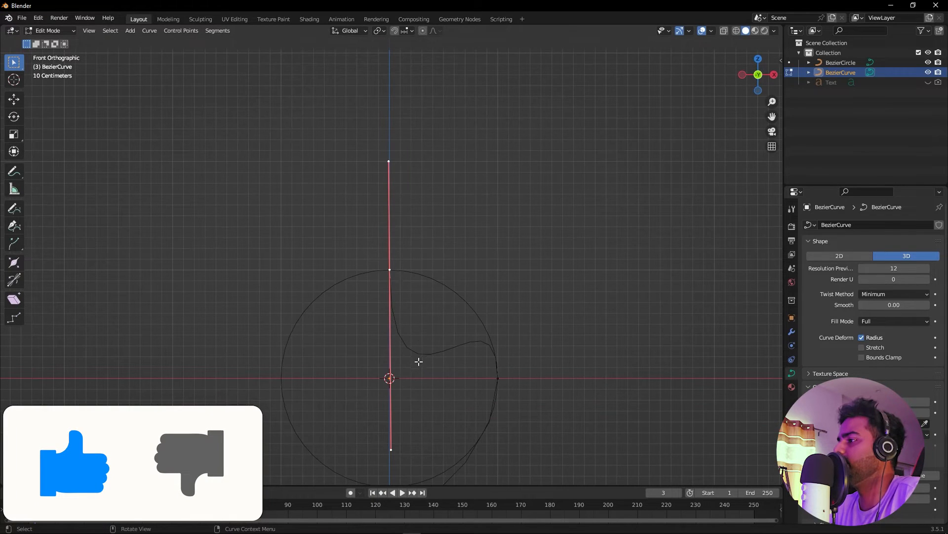
Rotate the top control point's handles to near horizontal and shorten its right handle by about 1.5 m.
key(r)
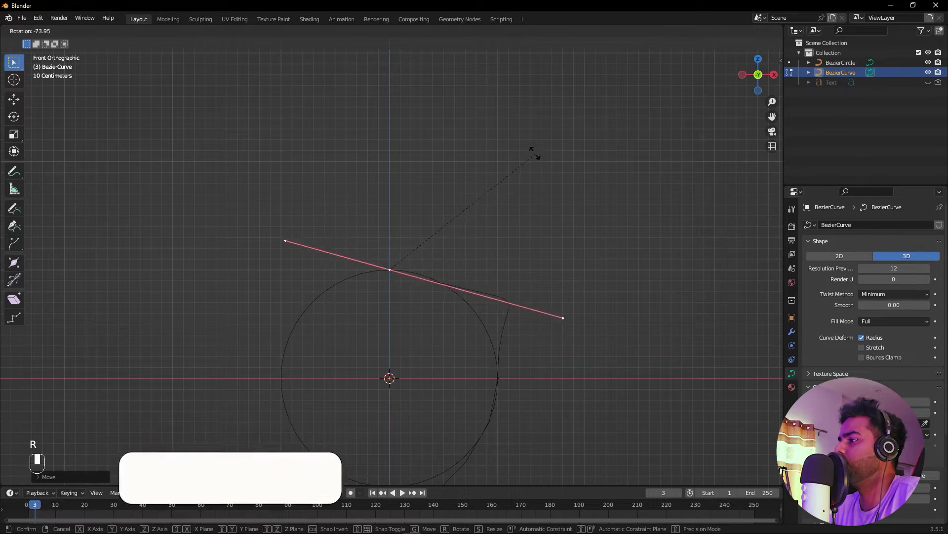
click(489, 144)
drag(631, 243, 543, 298)
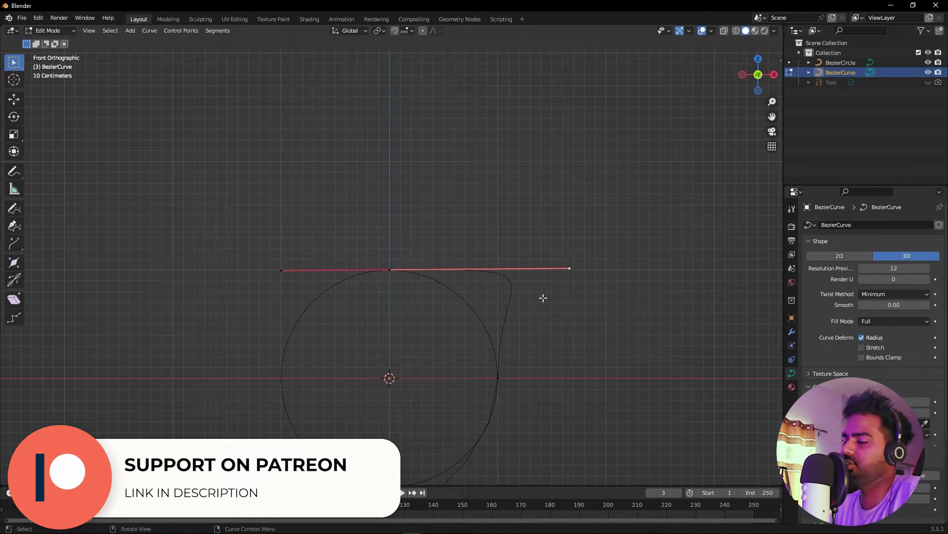
key(g)
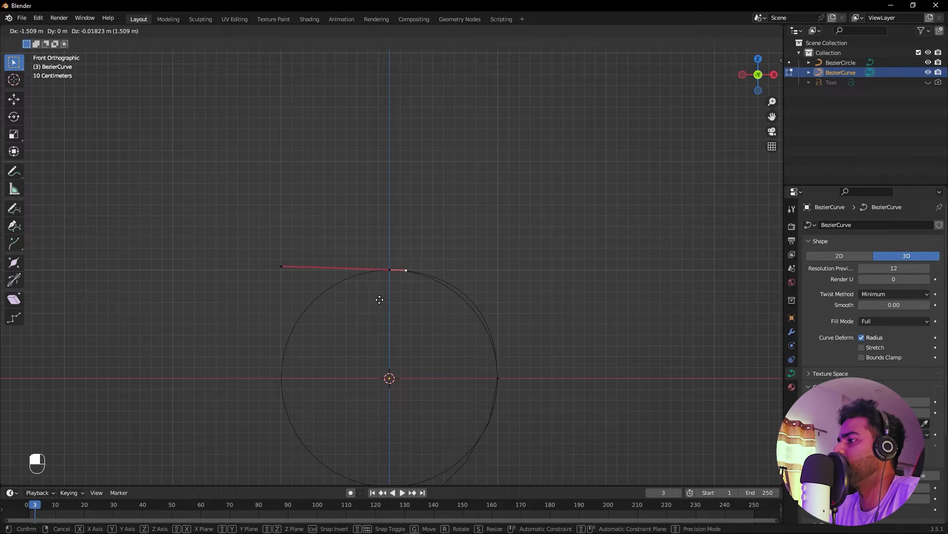
click(383, 298)
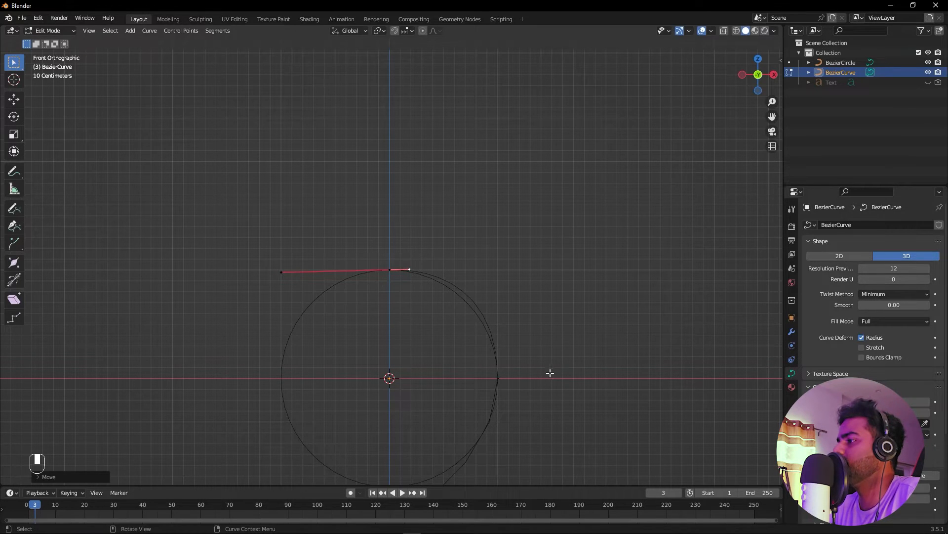
Shorten the upper handle of the control point at the circle's right edge by about 0.2 m along Z.
click(498, 378)
drag(507, 258, 486, 276)
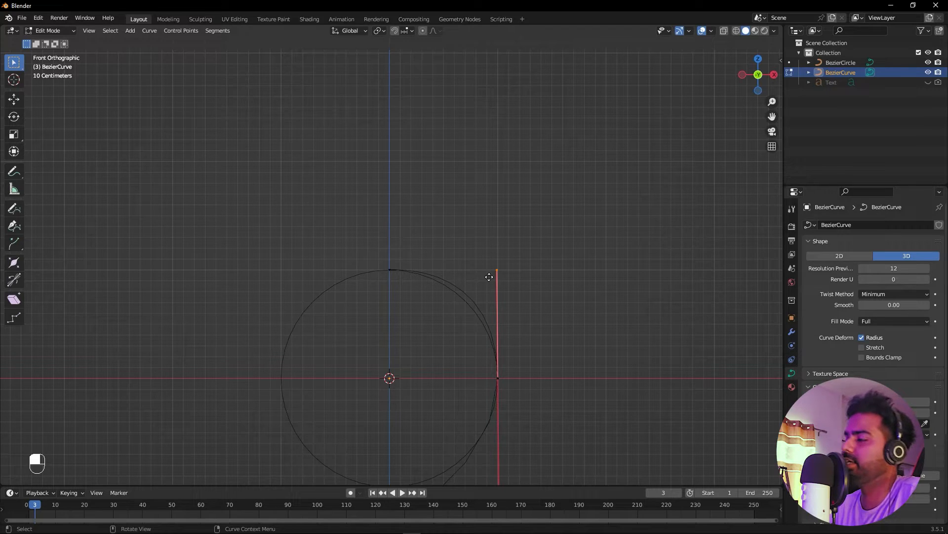
key(g)
key(z)
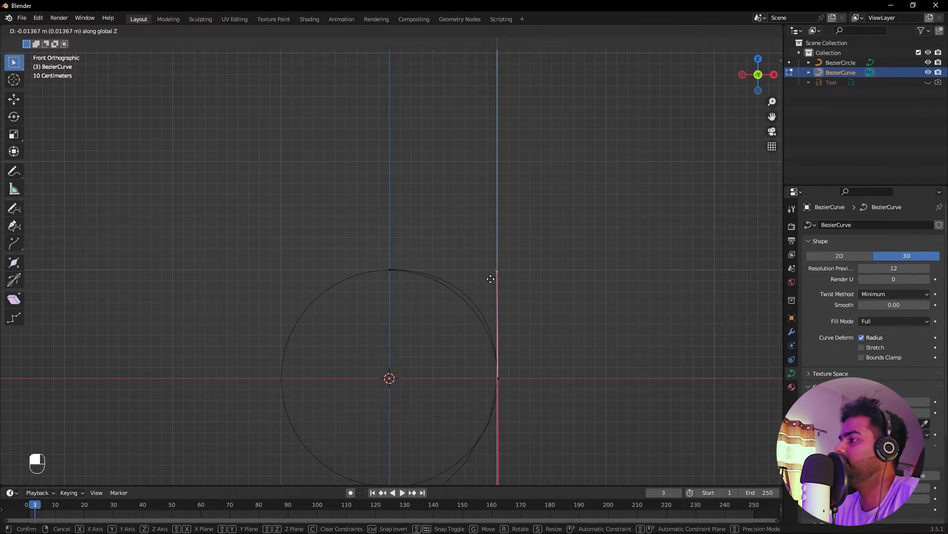
click(492, 293)
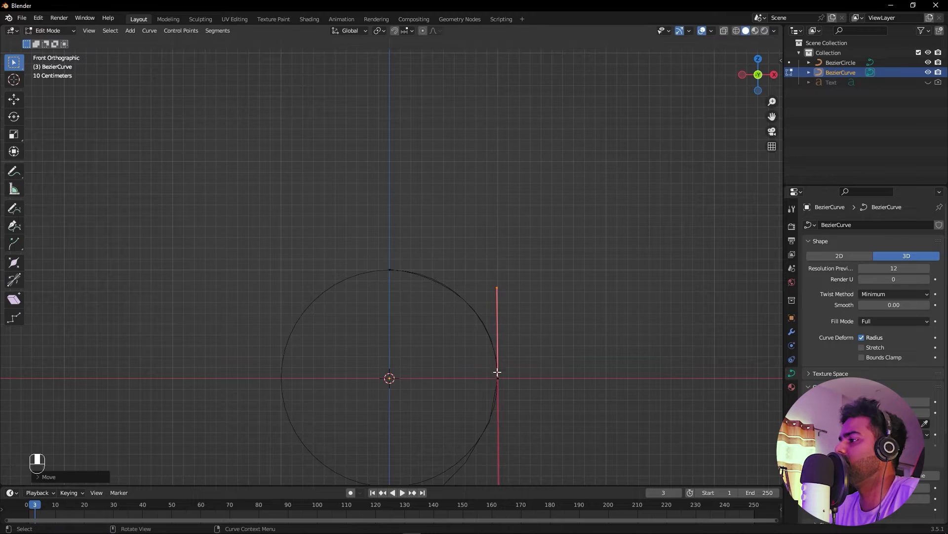
Extrude a control point from the circle's top to its left edge, about 1 m left and 1 m down, and rotate its handles by -90°.
click(378, 284)
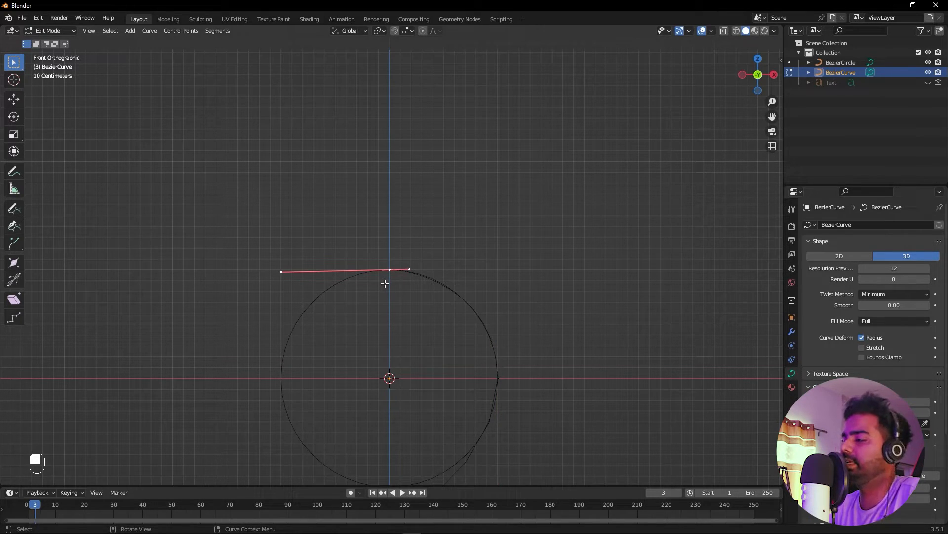
key(e)
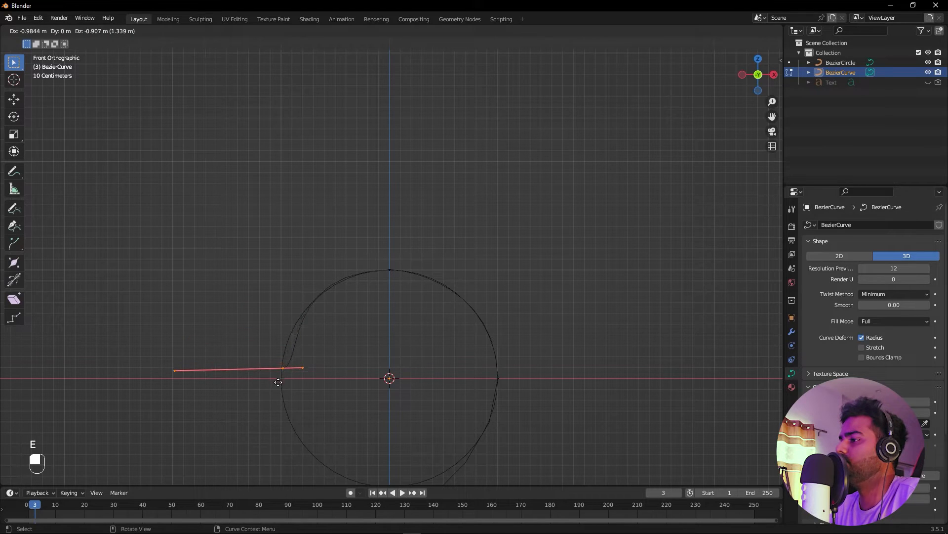
key(ctrl)
click(276, 391)
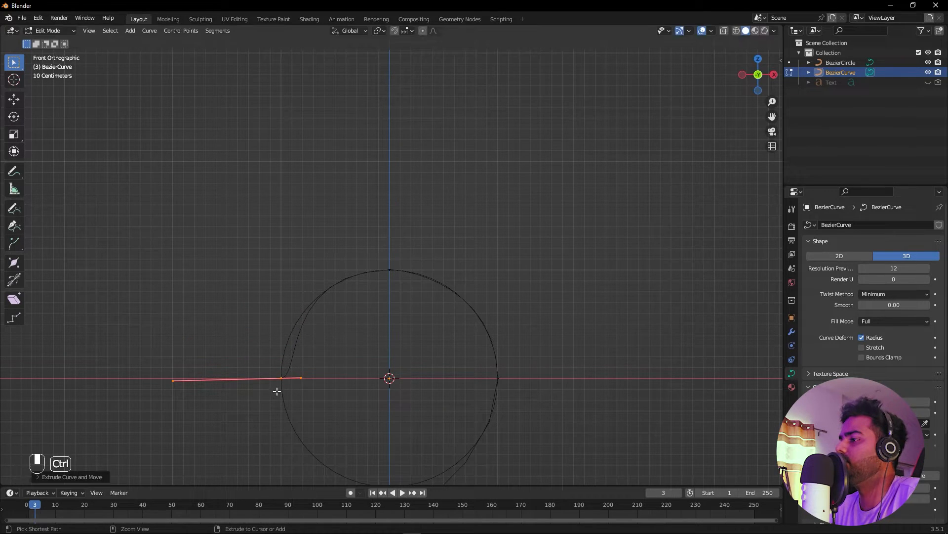
key(r)
key(ctrl)
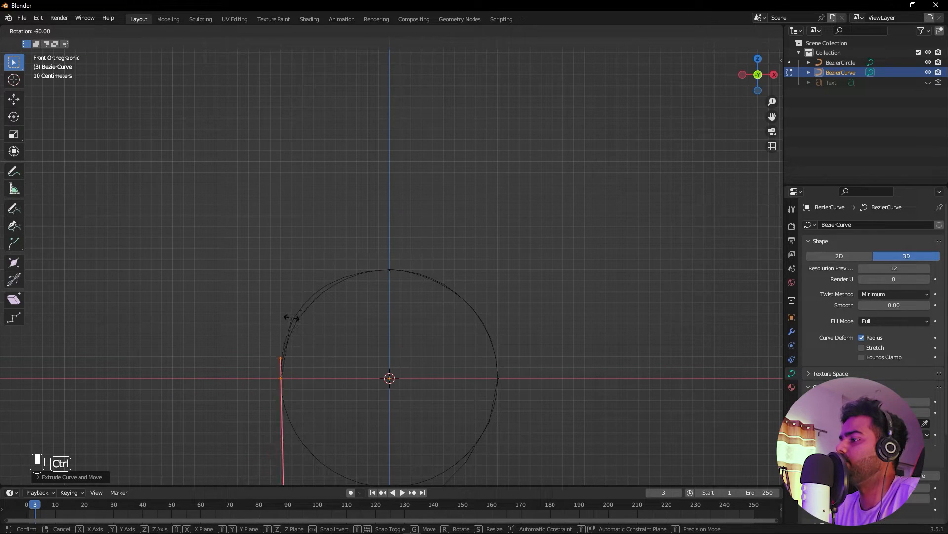
click(288, 318)
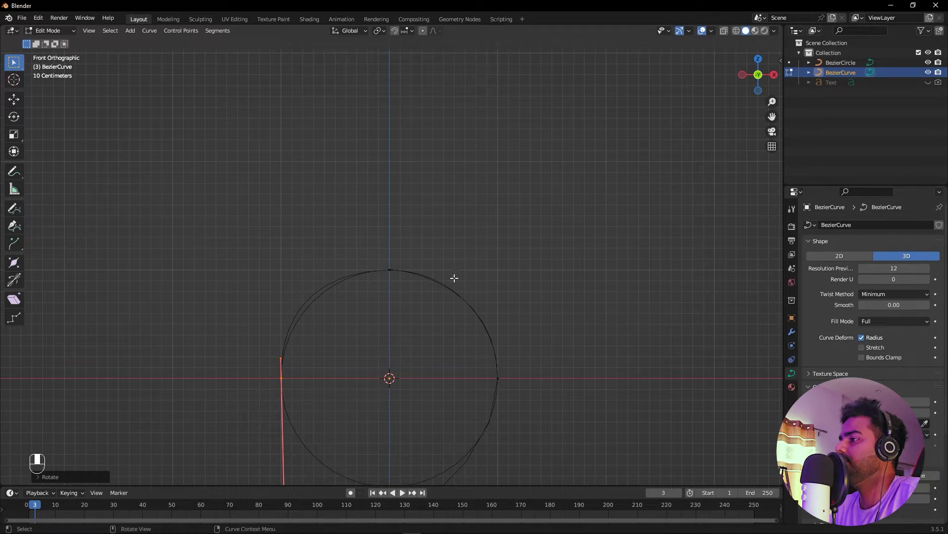
Shorten the left handle of the top control point by about 0.1 m and lower it slightly to follow the circle.
click(392, 269)
click(275, 281)
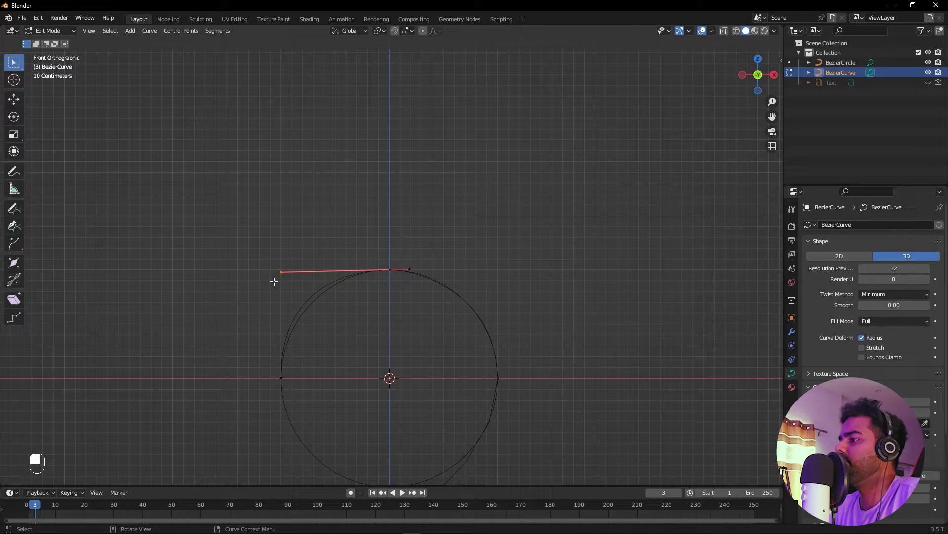
key(g)
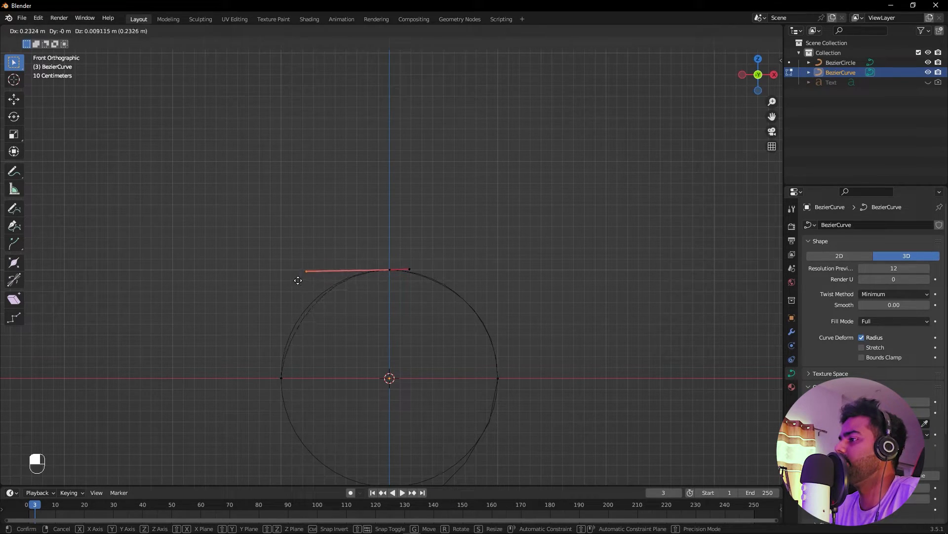
click(286, 285)
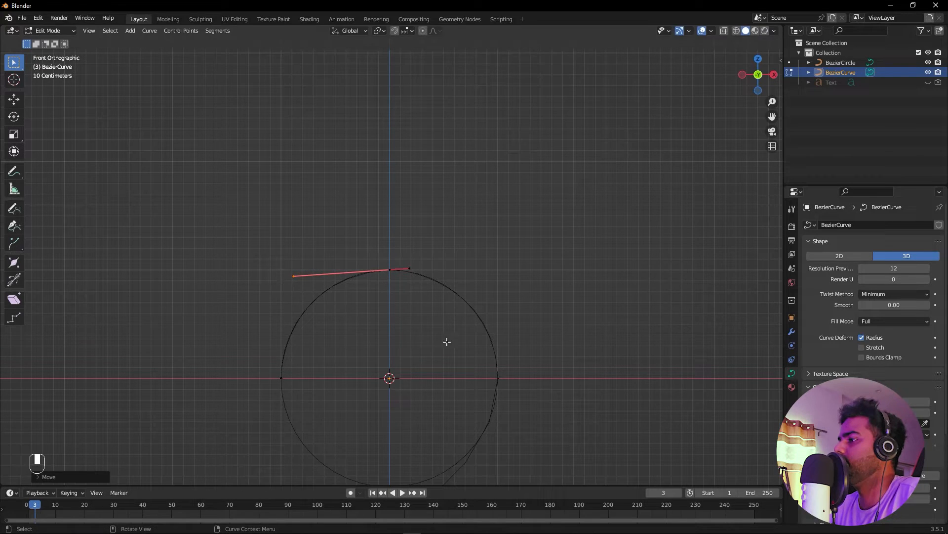
Extrude a control point from the circle's left edge to its bottom, 1 m right and 1 m down, and rotate its handles to horizontal.
shift+middle_drag(392, 333, 377, 203)
drag(279, 242, 254, 262)
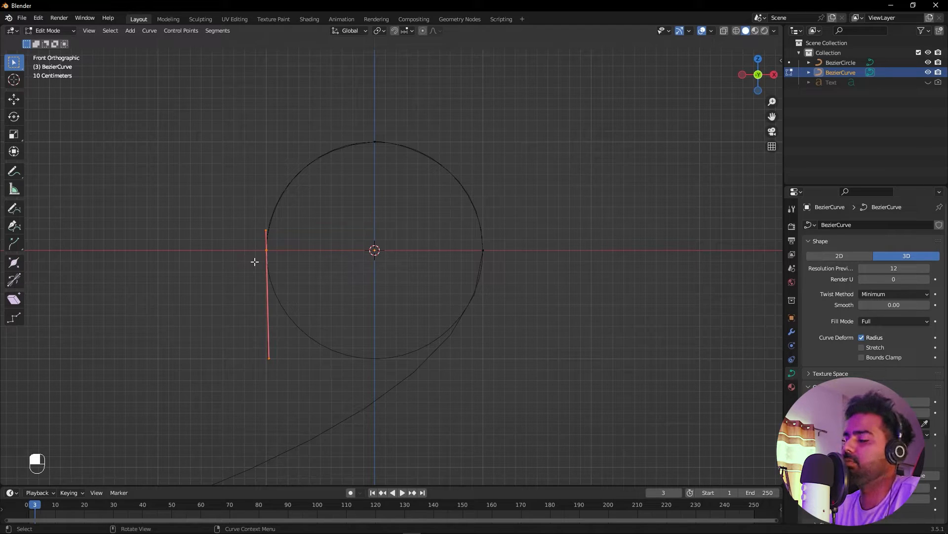
key(e)
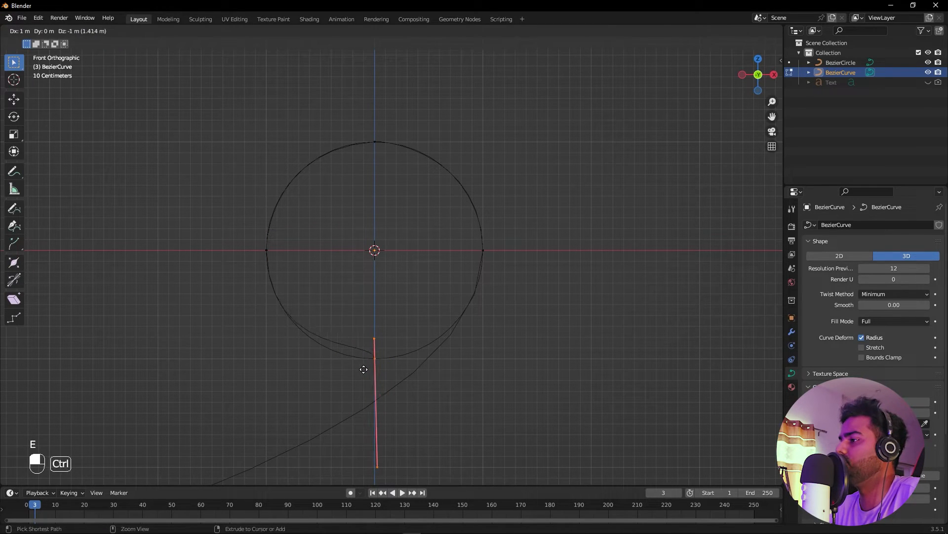
key(r)
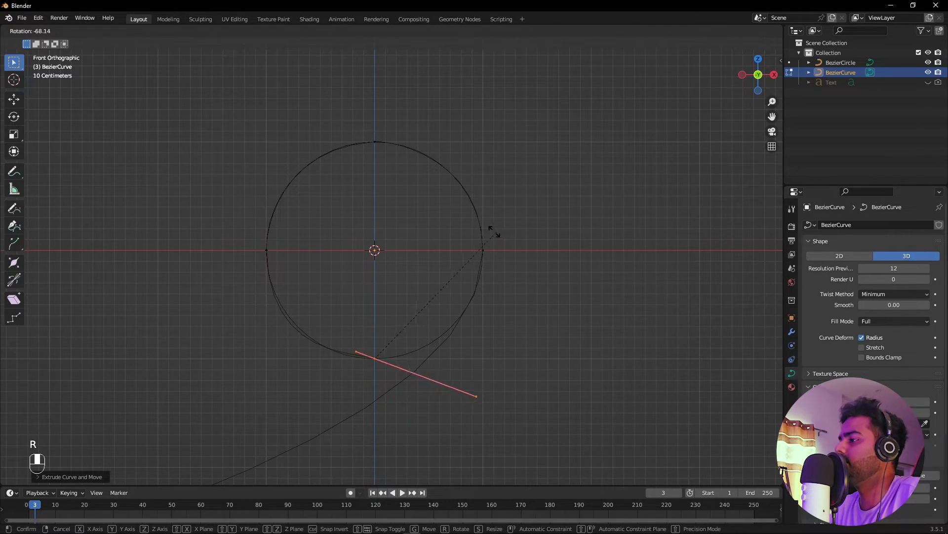
click(427, 230)
Shorten the lower handle of the left-edge control point by about 0.13 m to match the circle.
drag(284, 243, 194, 270)
drag(280, 373, 241, 345)
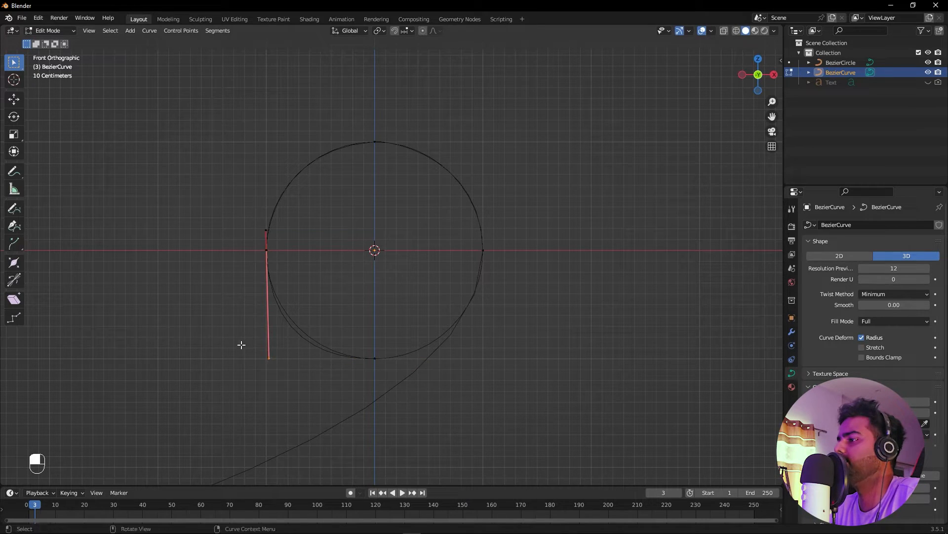
key(g)
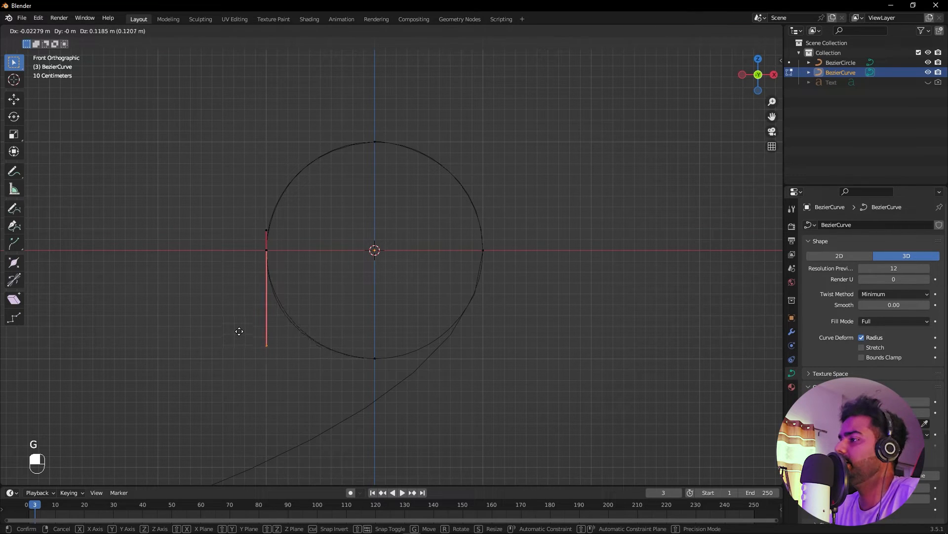
click(240, 330)
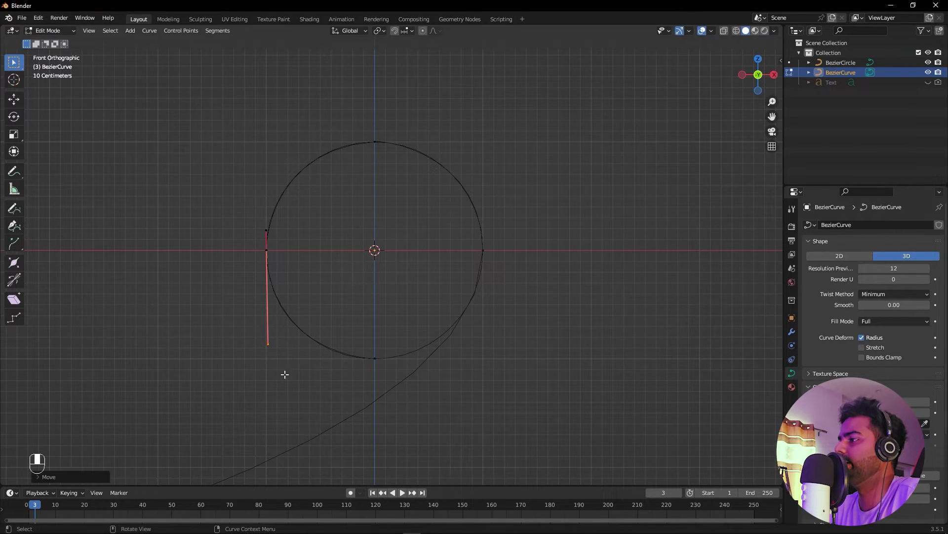
Extrude an end point from the circle's bottom control point towards the upper right, about 3.1 m right and 2.8 m up.
drag(390, 345, 358, 370)
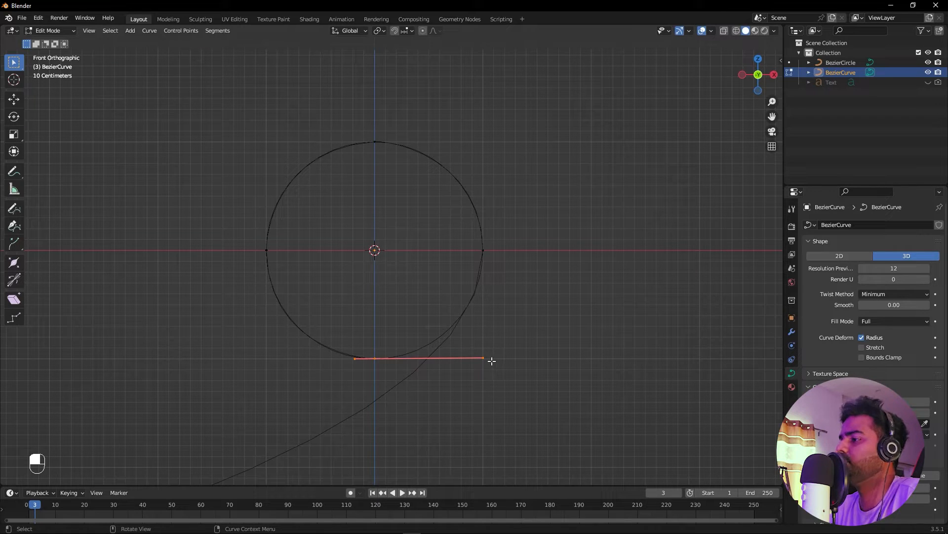
key(e)
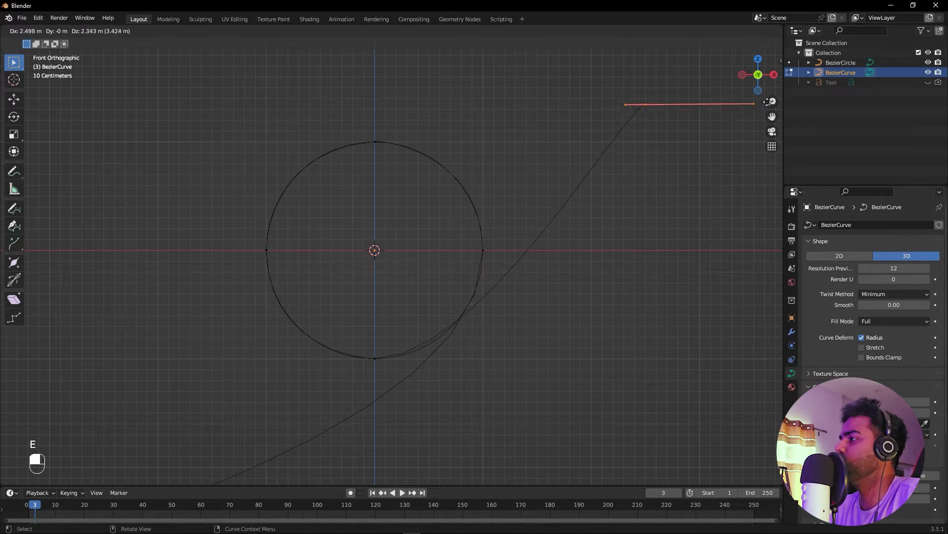
click(50, 58)
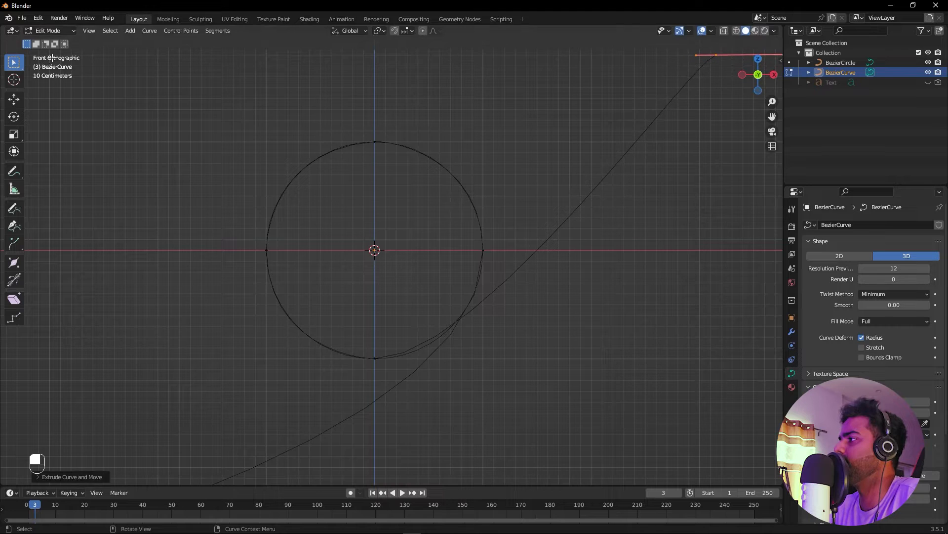
Move the curve's upper-right end point about 0.9 m right and 0.9 m up, and rotate its handles by about -54°.
scroll(479, 274, down, 4)
shift+middle_drag(501, 257, 474, 328)
drag(536, 187, 469, 240)
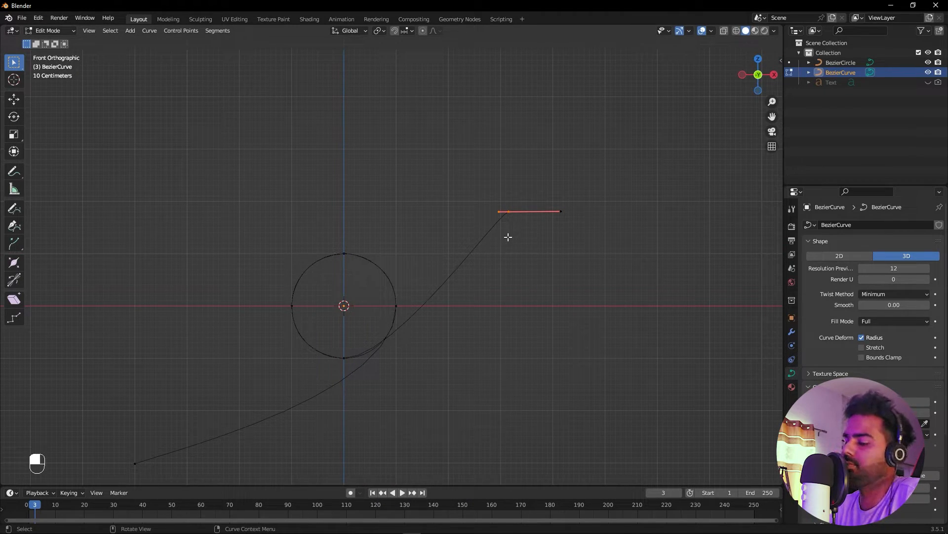
key(g)
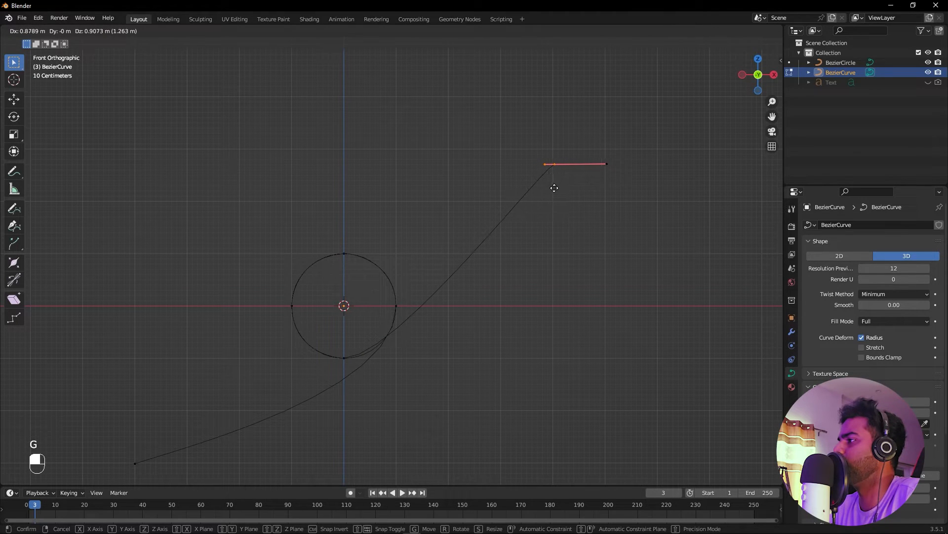
click(553, 187)
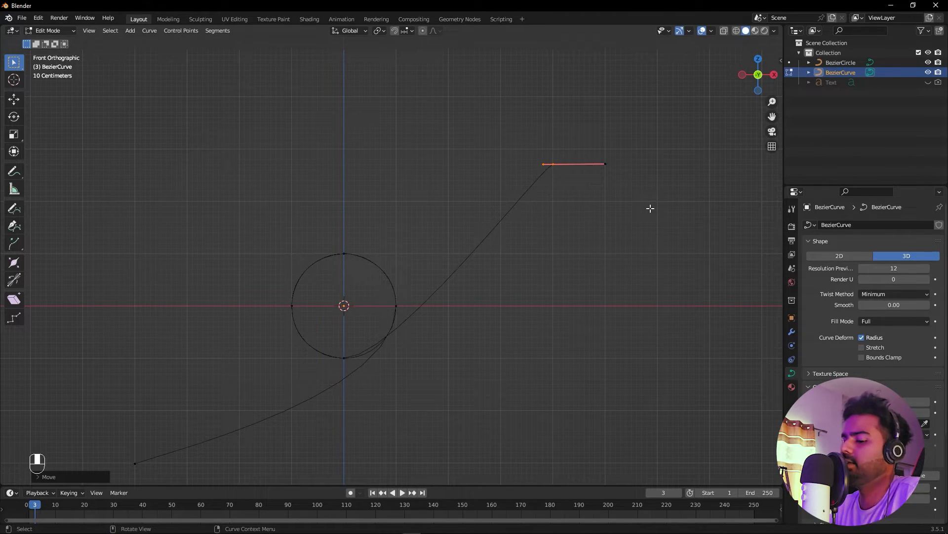
key(r)
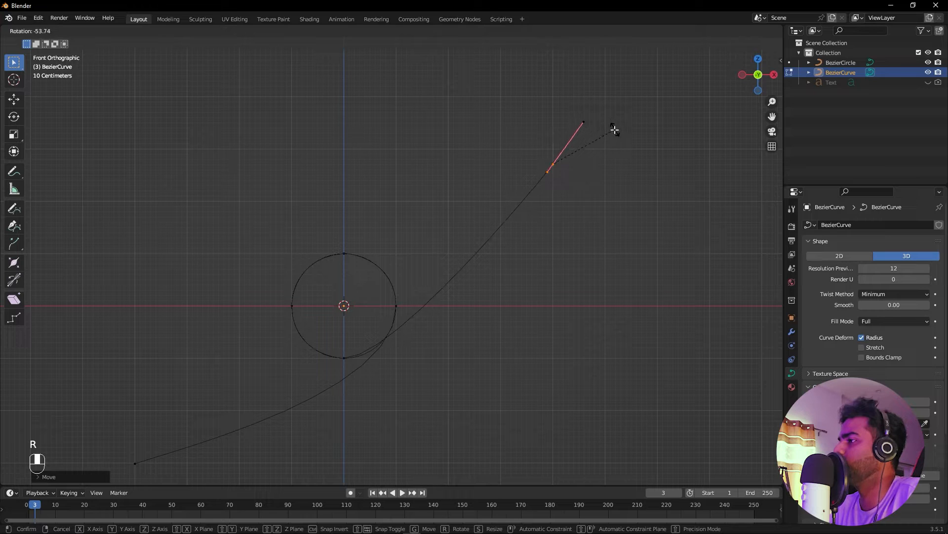
click(614, 128)
Lengthen the right handle of the circle's bottom control point by about 0.35 m to smooth the outgoing curve.
click(392, 365)
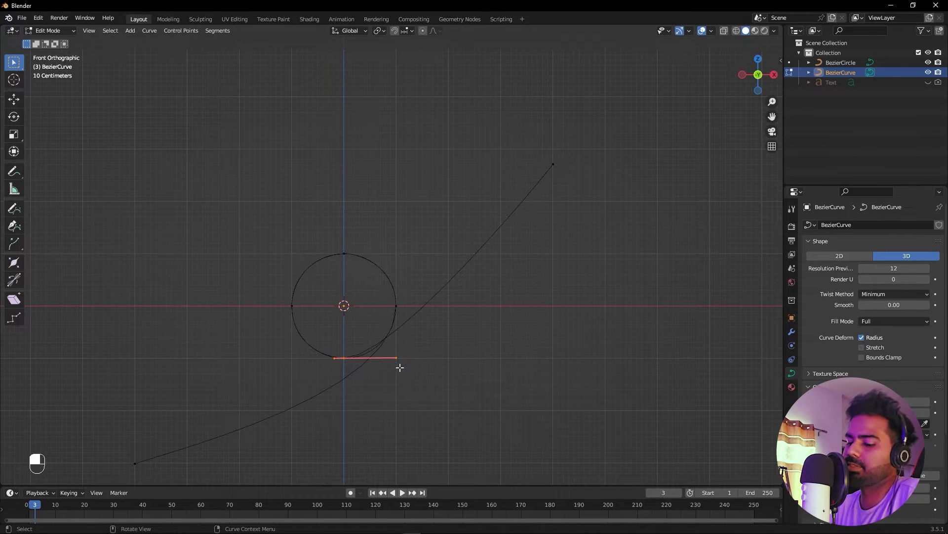
key(g)
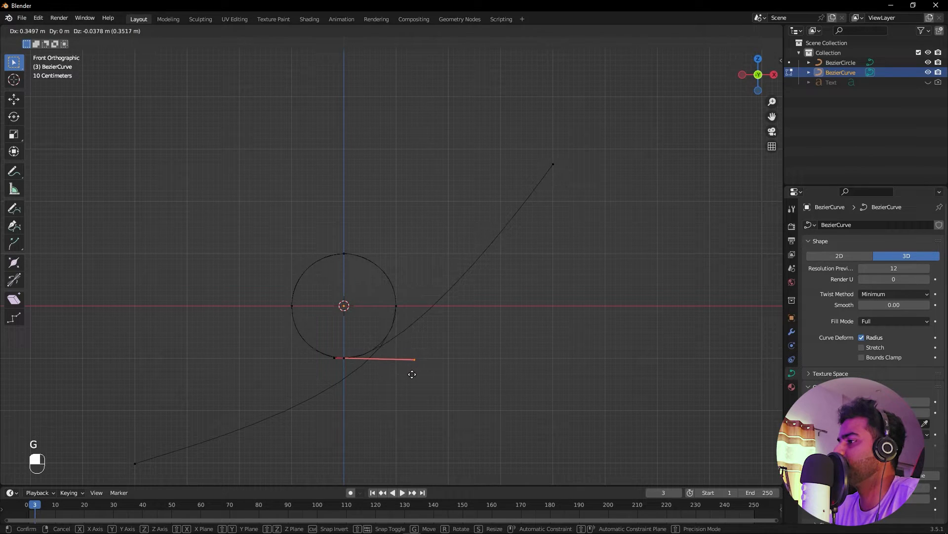
click(412, 373)
click(476, 408)
Hide the BezierCircle guide and, back in Object Mode, make the Text object visible.
alt+shift+drag(410, 400, 430, 320)
click(835, 63)
click(928, 62)
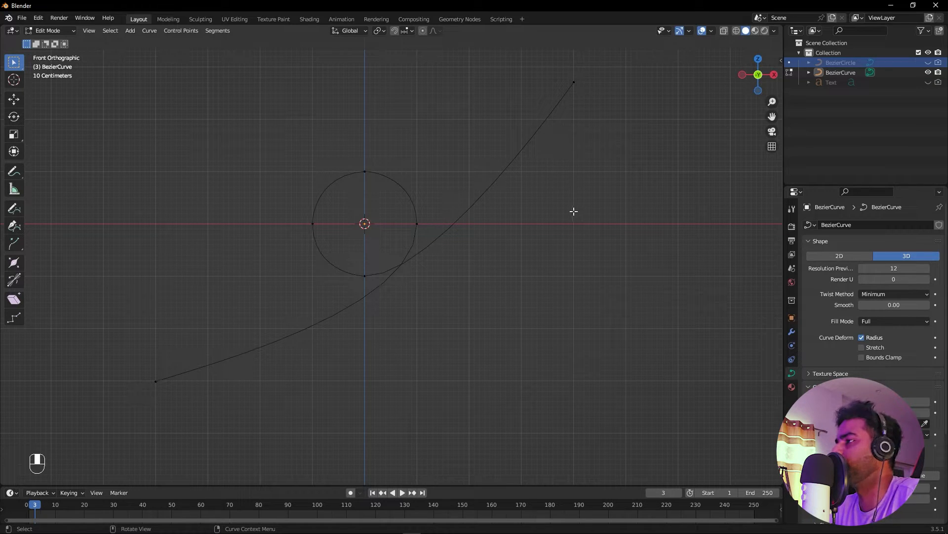
key(Tab)
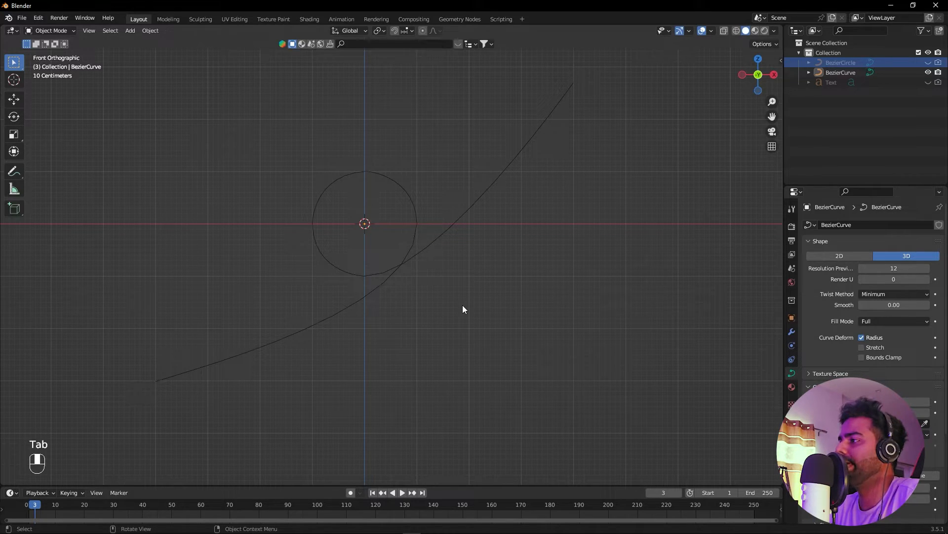
alt+drag(481, 288, 505, 298)
click(928, 82)
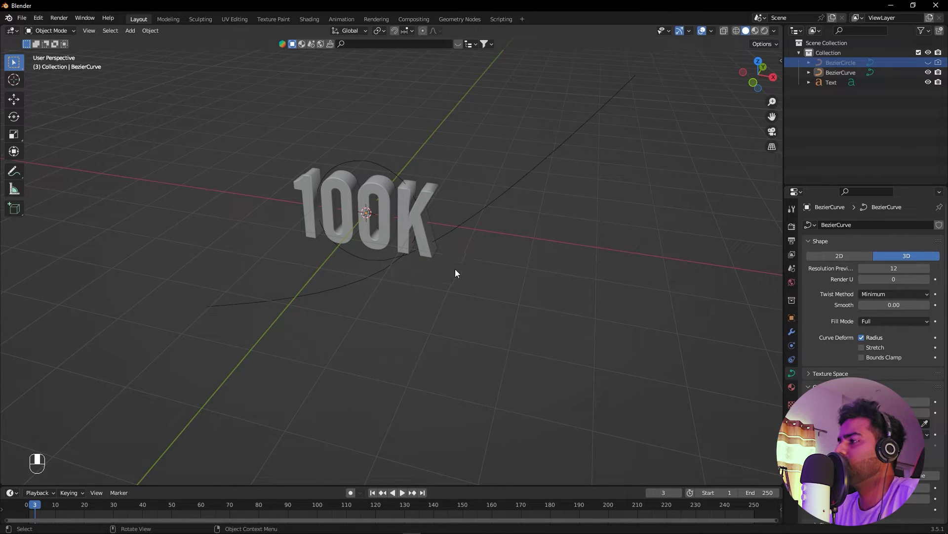
Add a Curve modifier to the 100K text object.
click(402, 212)
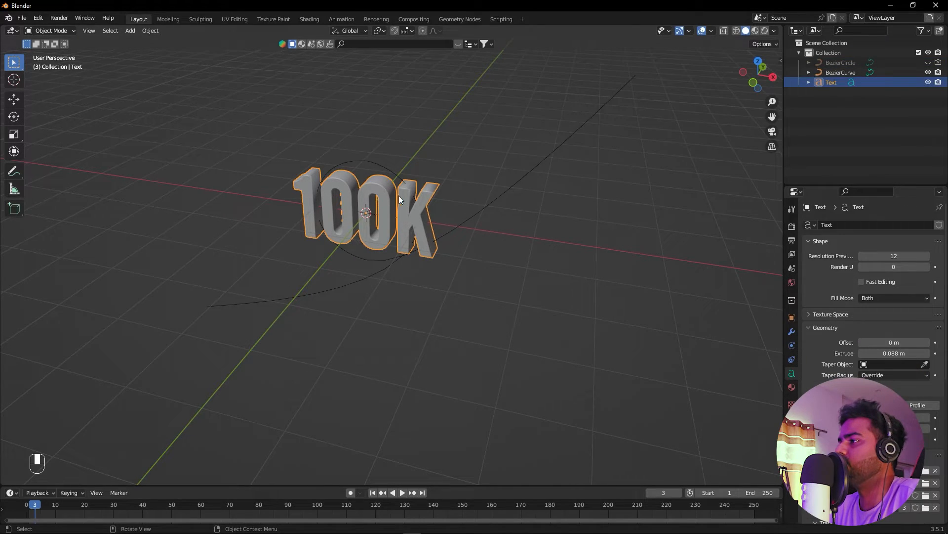
click(376, 163)
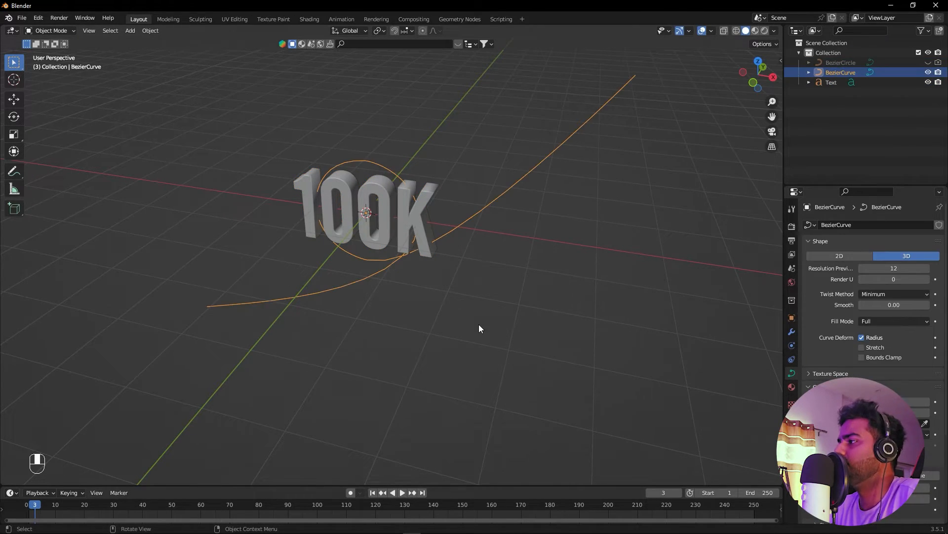
click(791, 331)
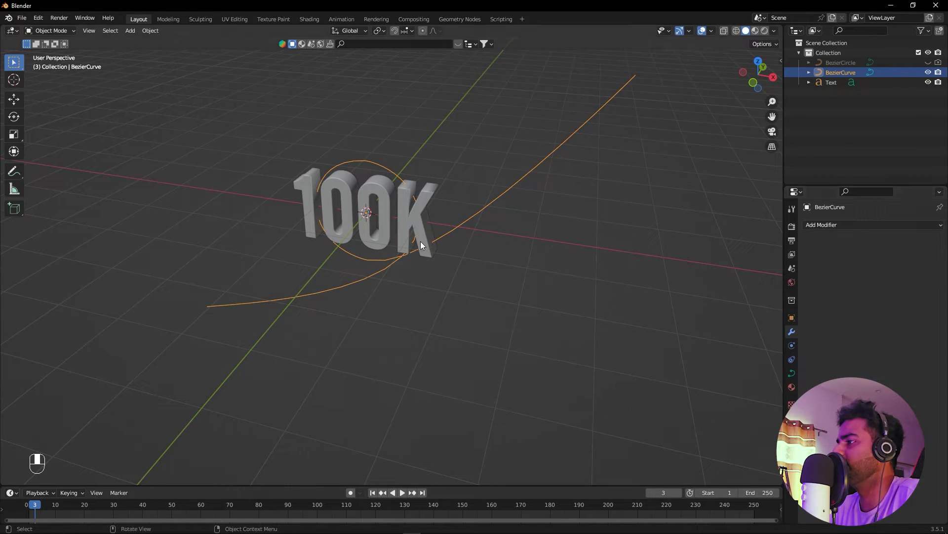
click(367, 194)
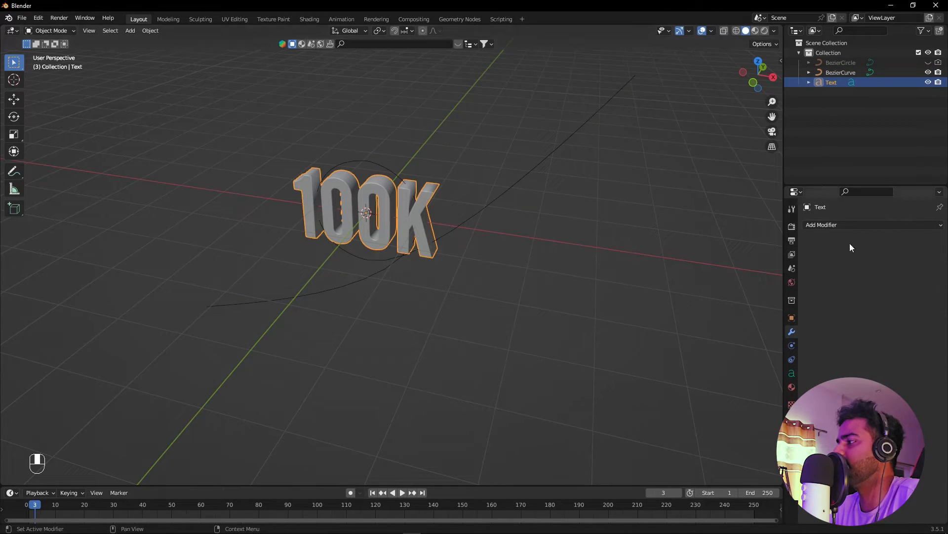
click(834, 224)
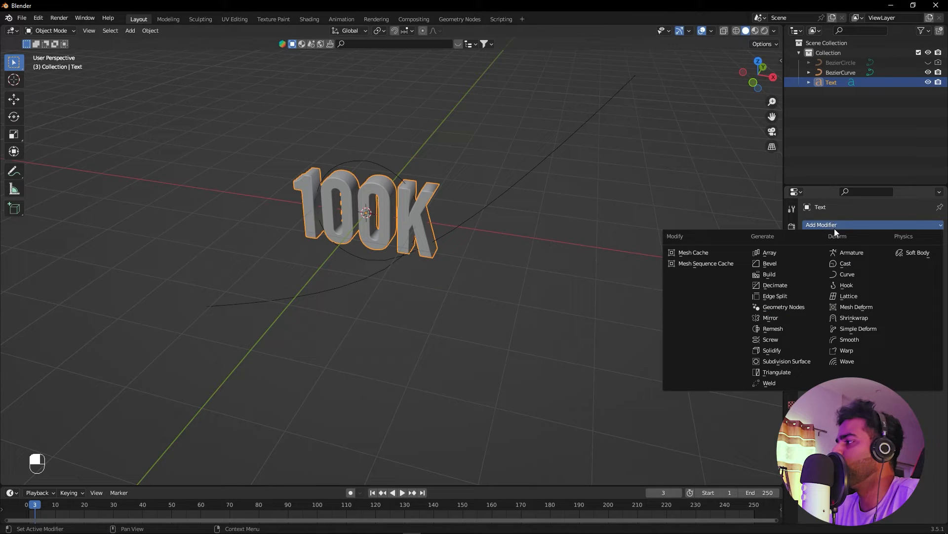
click(849, 274)
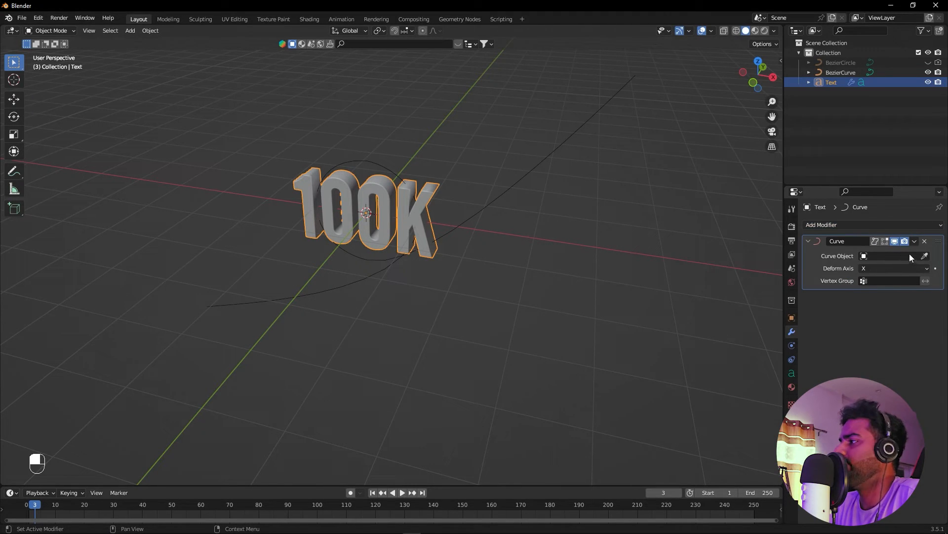
Set BezierCurve as the Curve modifier's curve object for the 100K text.
click(924, 255)
click(504, 186)
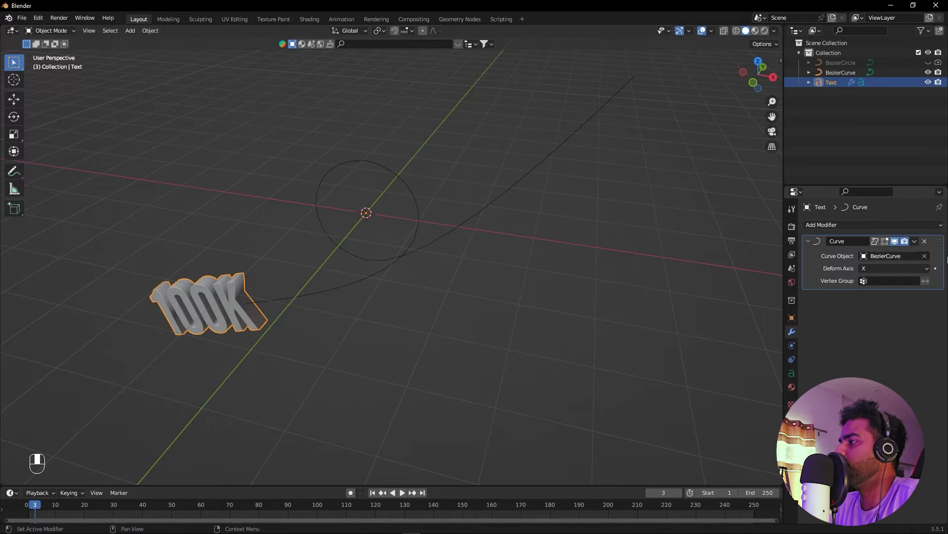
click(896, 256)
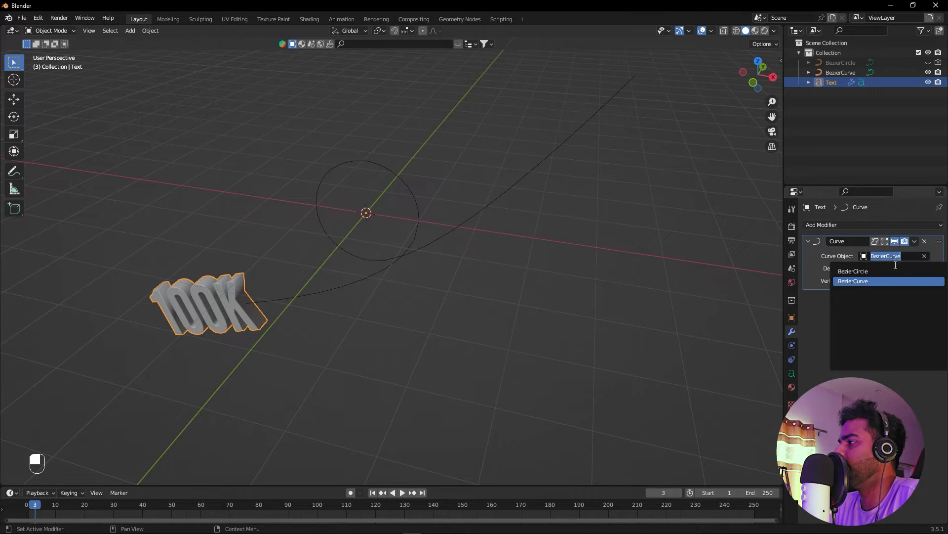
click(868, 281)
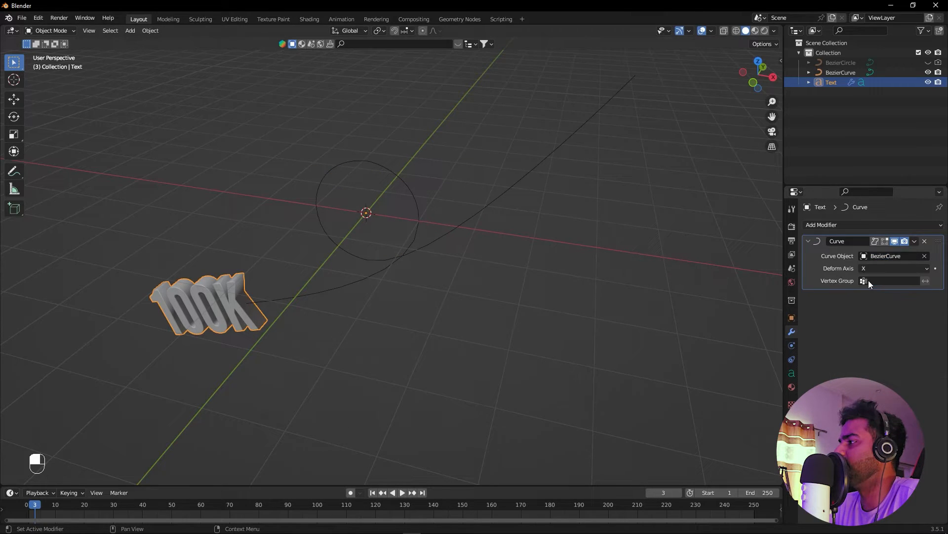
Delete the hidden BezierCircle guide from the scene.
click(859, 61)
click(940, 63)
click(836, 63)
click(844, 60)
key(x)
click(399, 160)
key(a)
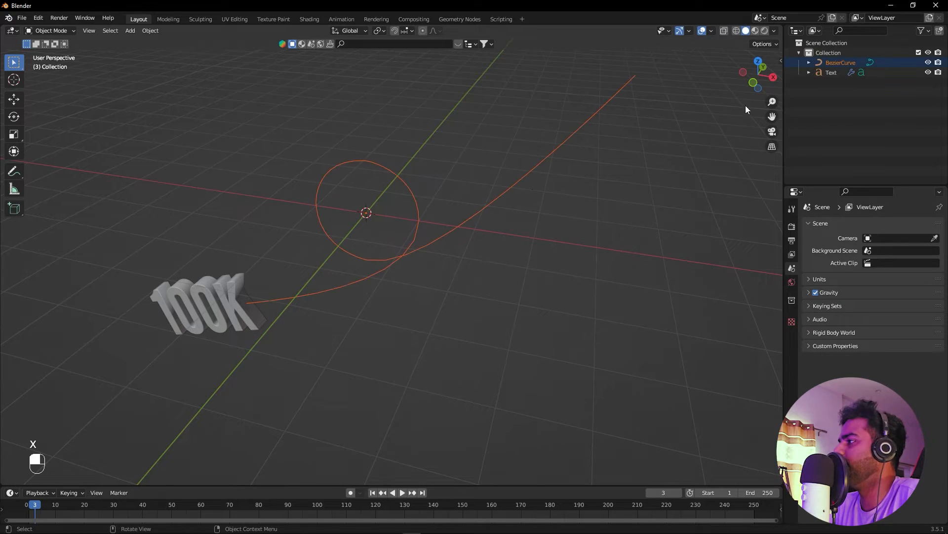
Set the Text object's Z rotation to 90°.
click(833, 72)
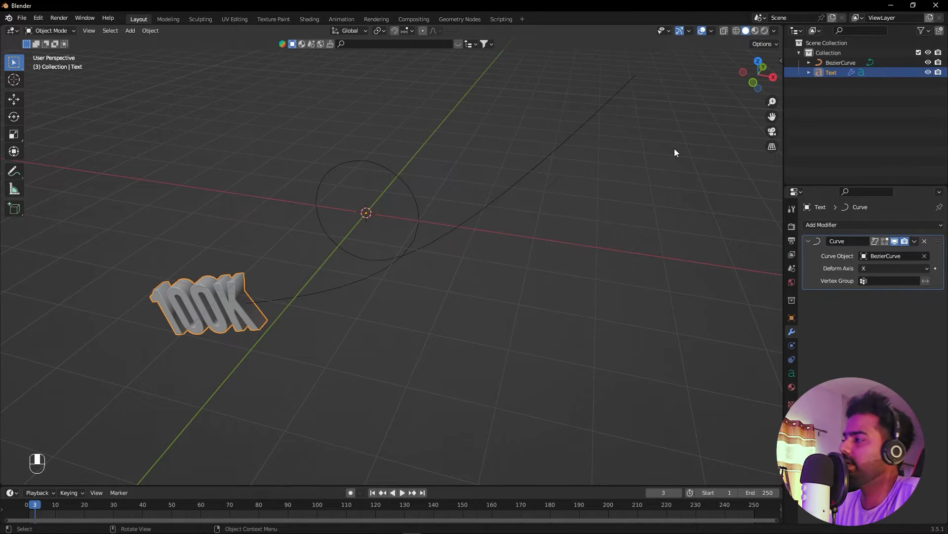
key(n)
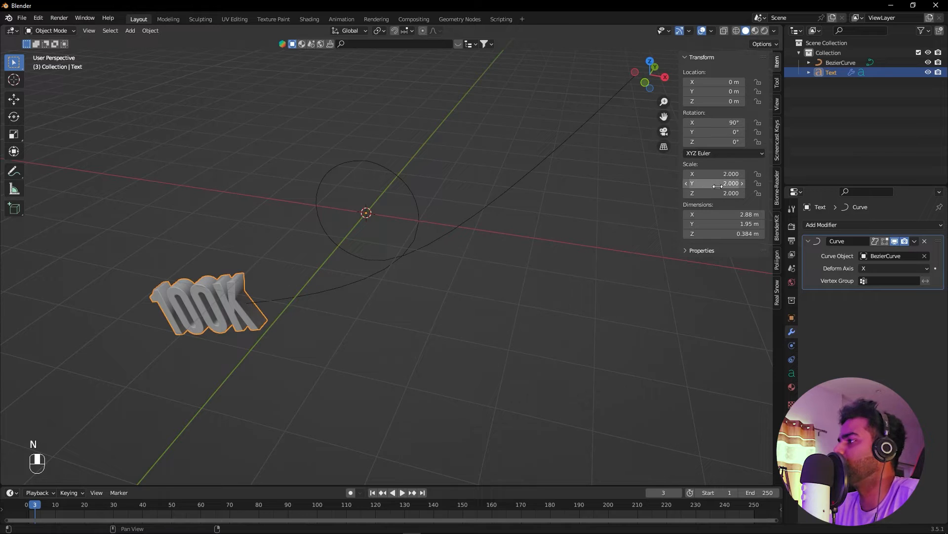
mouse_move(721, 142)
mouse_down()
mouse_move(711, 142)
mouse_move(730, 143)
mouse_up()
click(729, 143)
text(90)
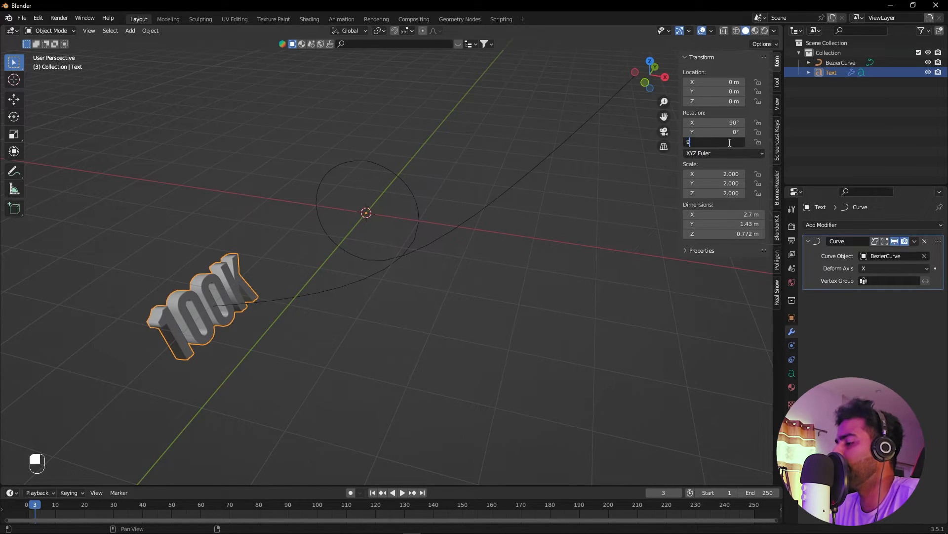
key(Return)
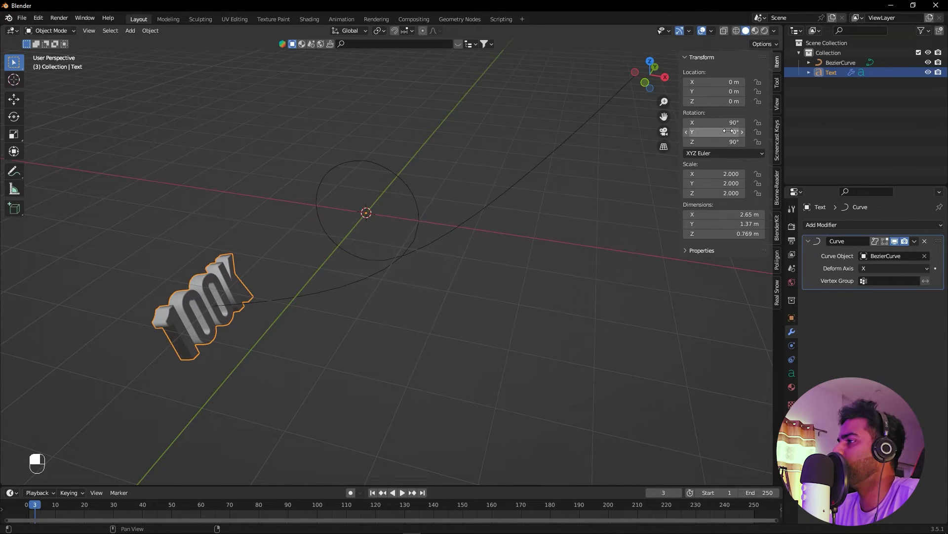
Set the Text object's X rotation to 180°.
drag(729, 122, 755, 123)
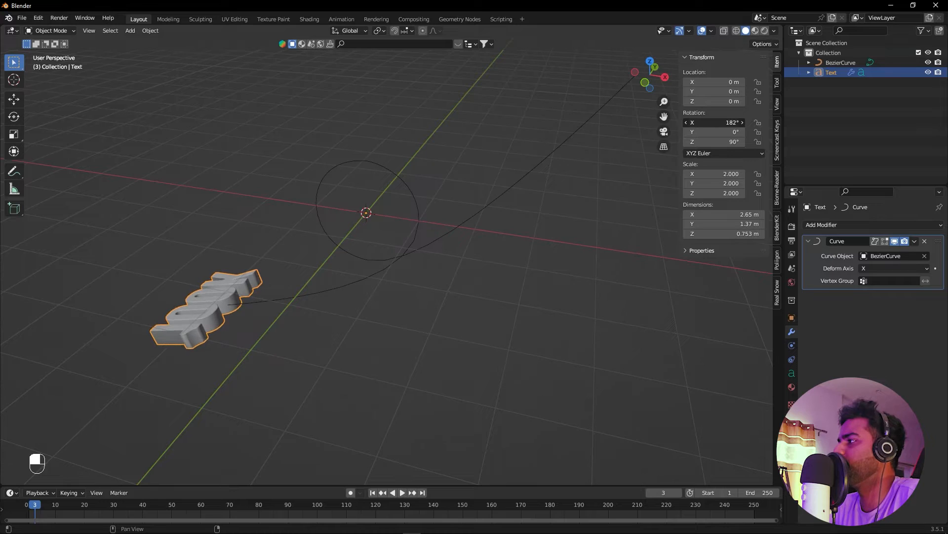
click(725, 122)
text(180)
key(Return)
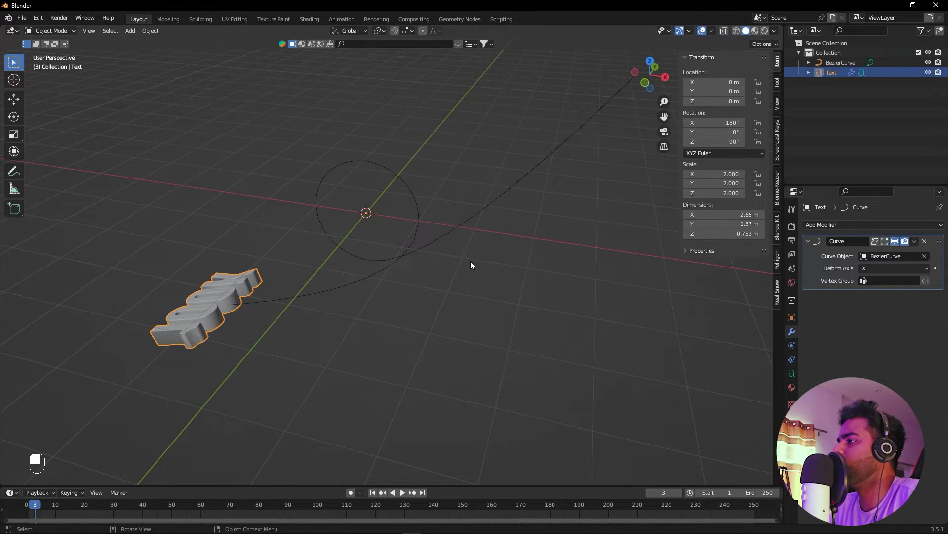
Slide the text along the curve into the loop by changing its X location to about 6.17 m.
drag(716, 81, 754, 81)
scroll(546, 143, up, 3)
alt+drag(561, 209, 416, 111)
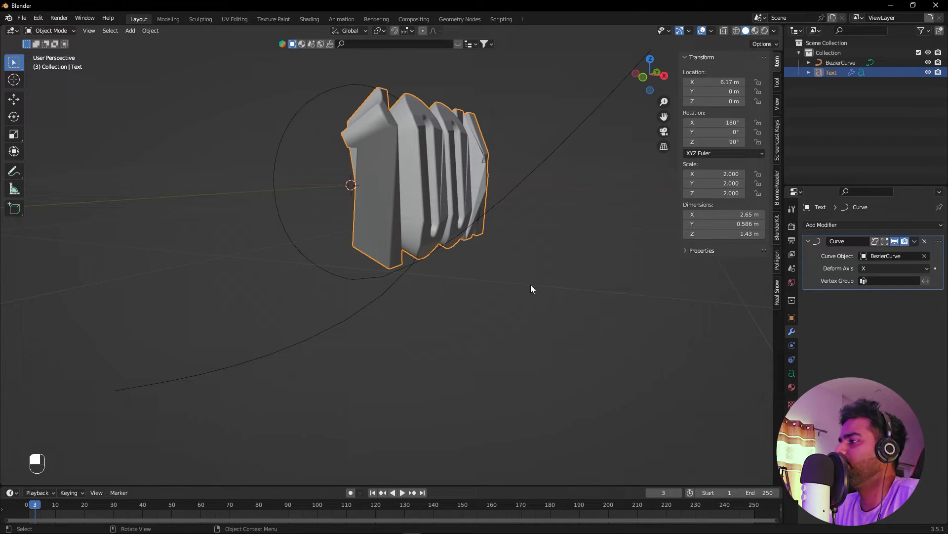
scroll(435, 316, down, 1)
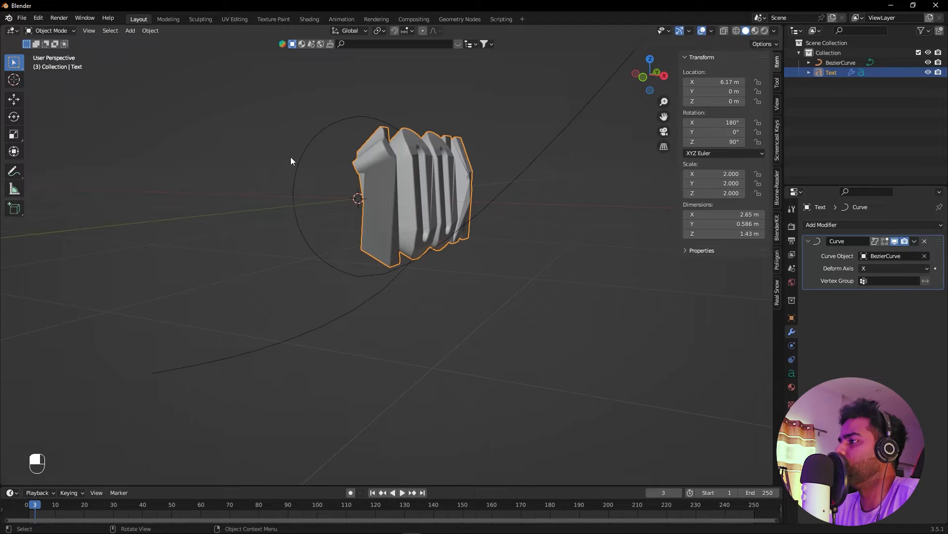
Duplicate the looping BezierCurve in place without moving the copy.
click(845, 61)
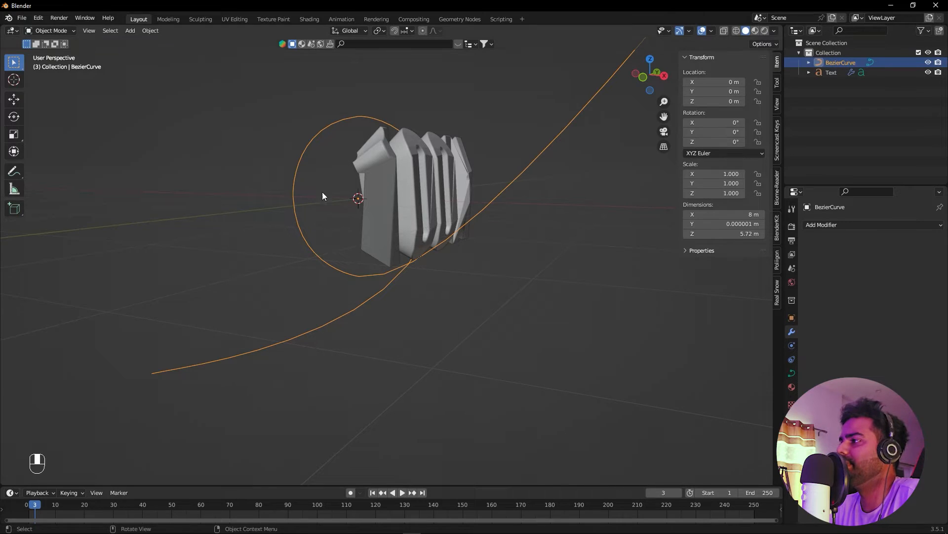
key(shift+d)
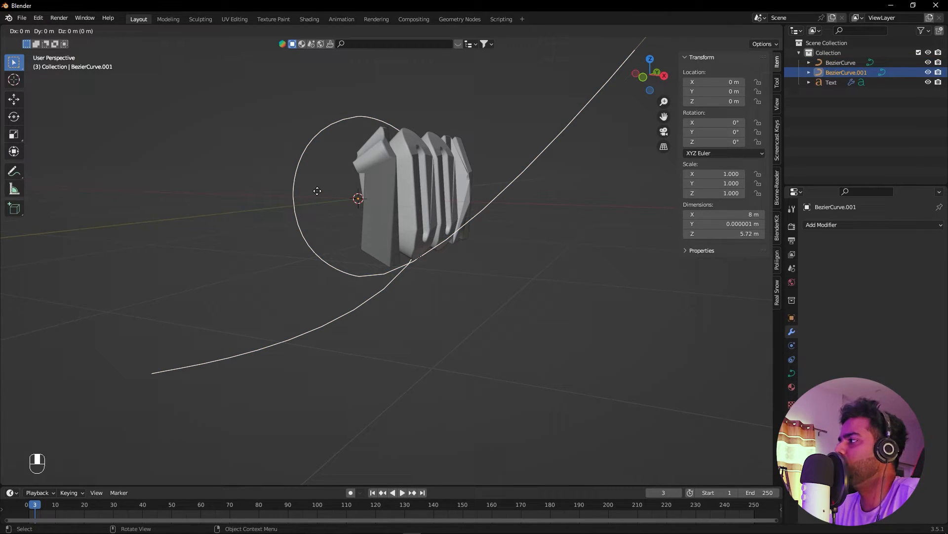
click(317, 191)
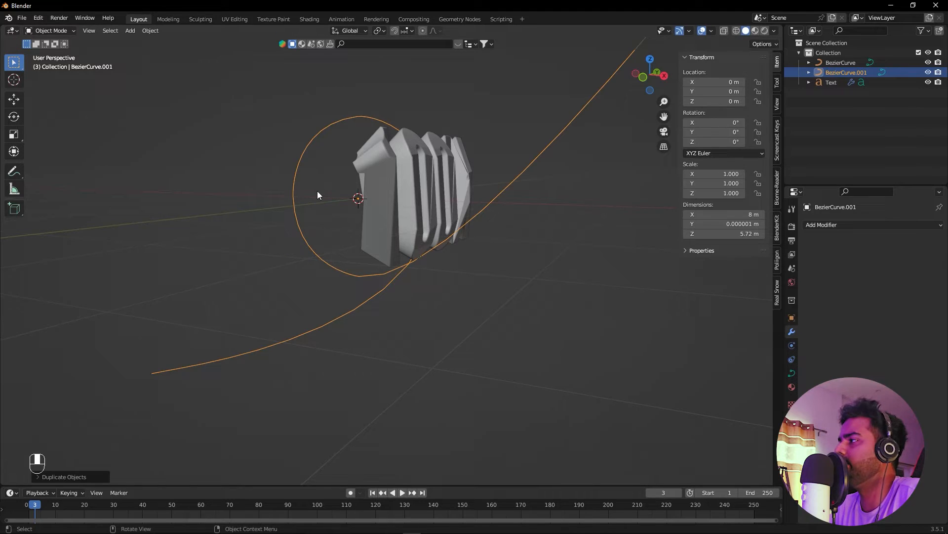
Rename the duplicated curve as Backup Curve and hide it in both the viewport and renders.
click(848, 72)
key(Return)
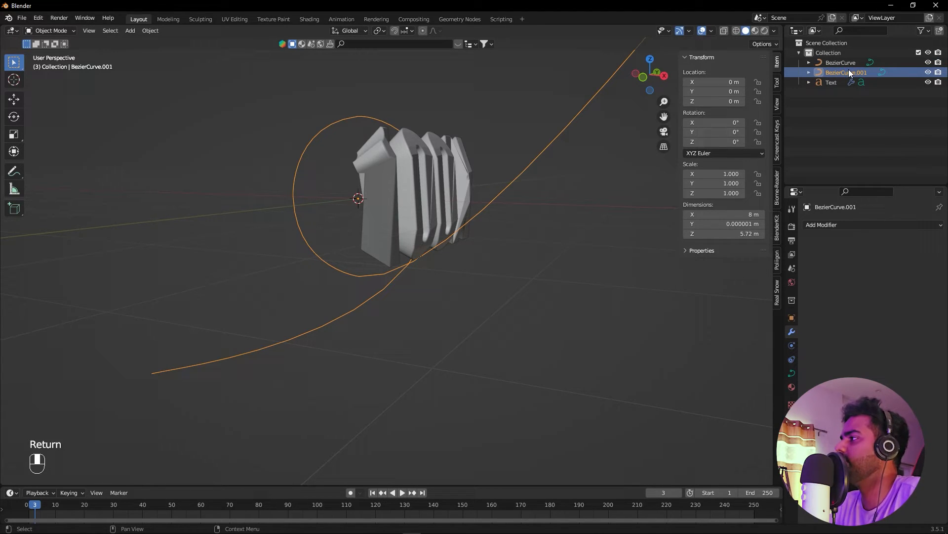
double_click(854, 73)
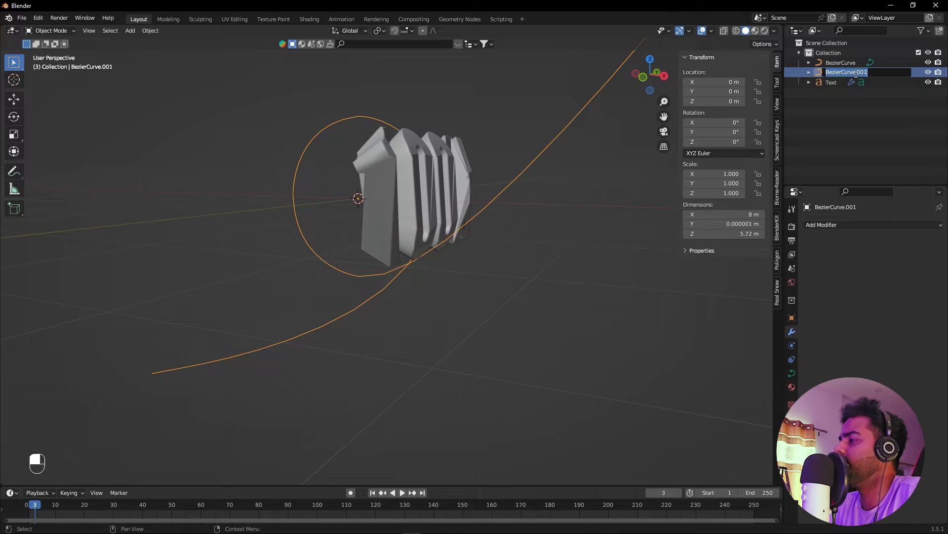
key(BackSpace)
text(Backup Curve)
key(Return)
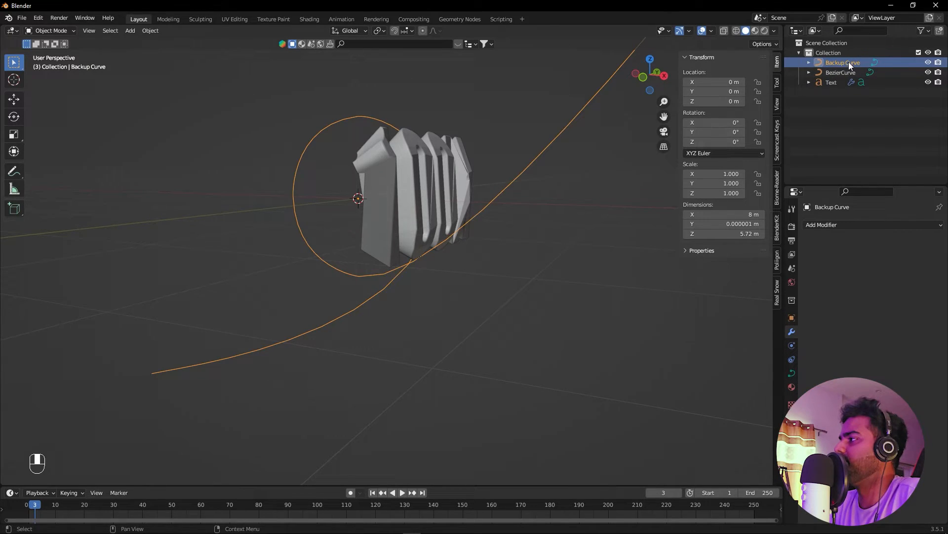
click(929, 62)
click(938, 63)
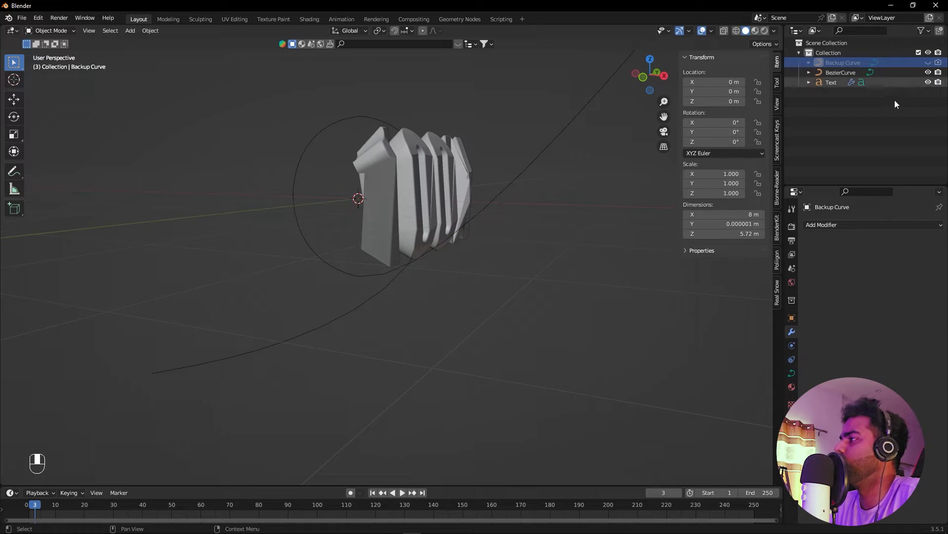
Subdivide all segments of the original BezierCurve three times in Edit Mode, and return to Object Mode.
click(838, 72)
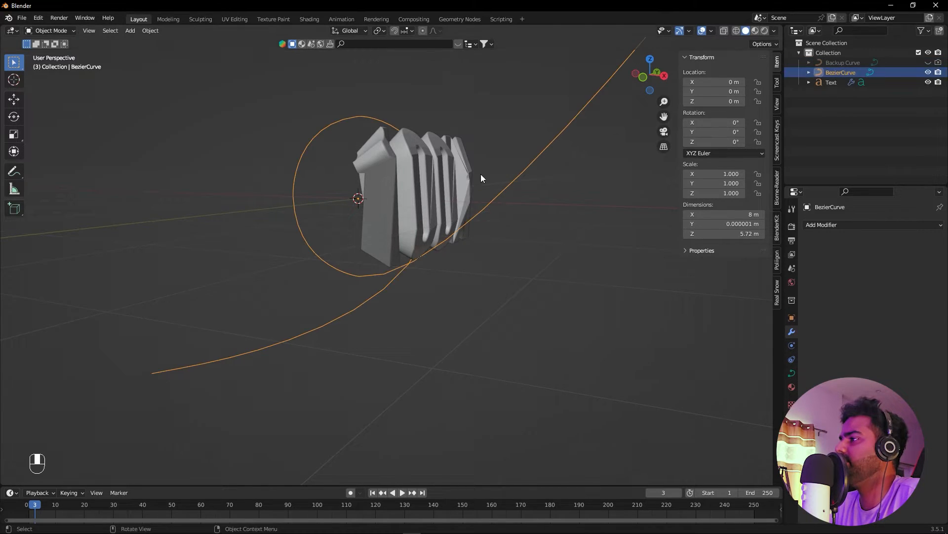
middle_drag(512, 165, 443, 224)
scroll(448, 230, down, 3)
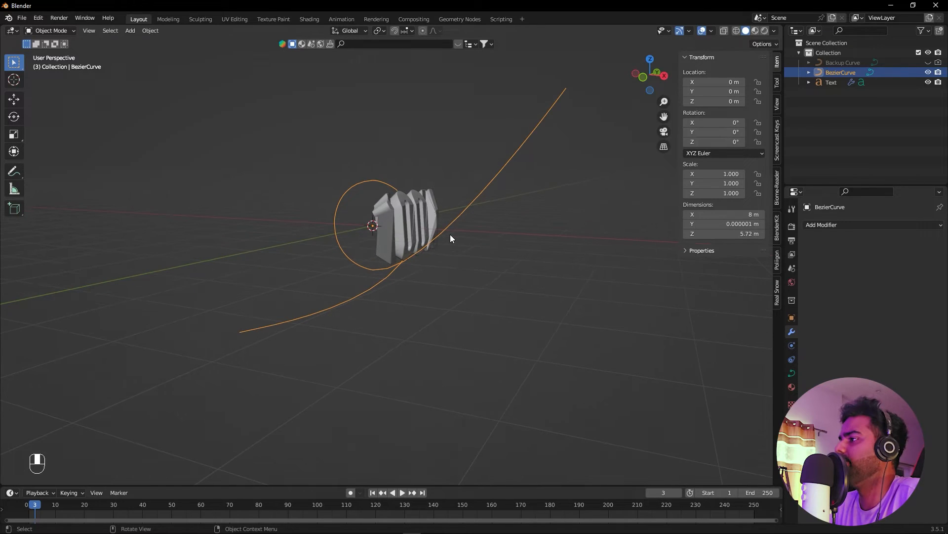
key(Tab)
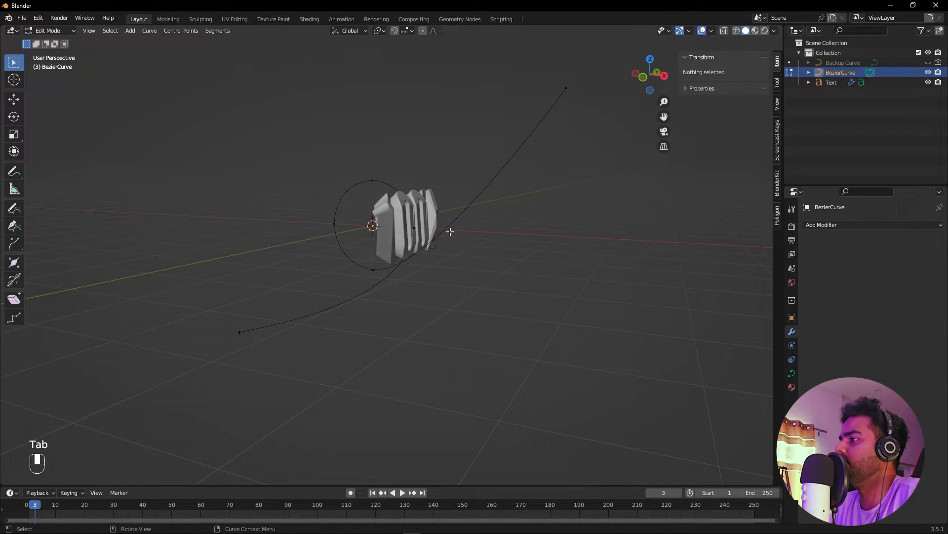
key(a)
right_click(450, 231)
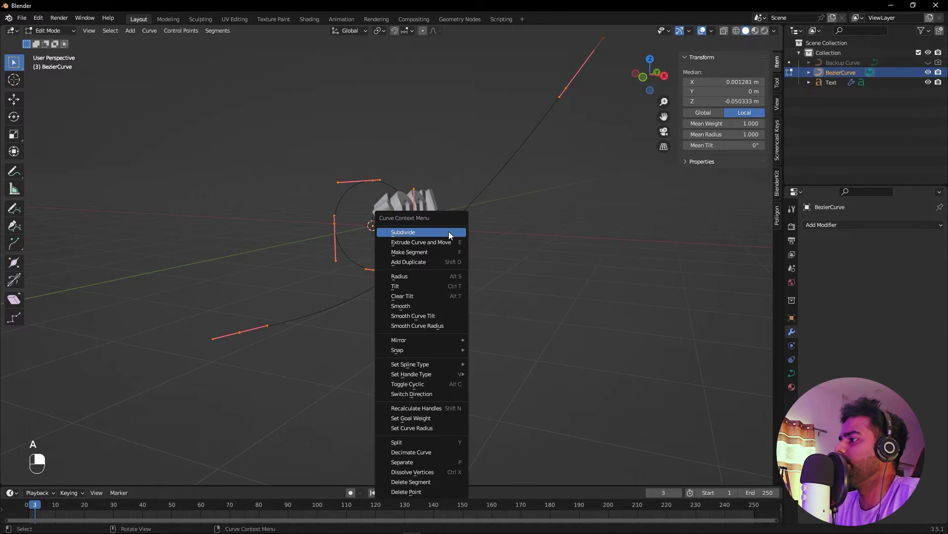
click(436, 232)
right_click(437, 232)
click(436, 231)
right_click(436, 231)
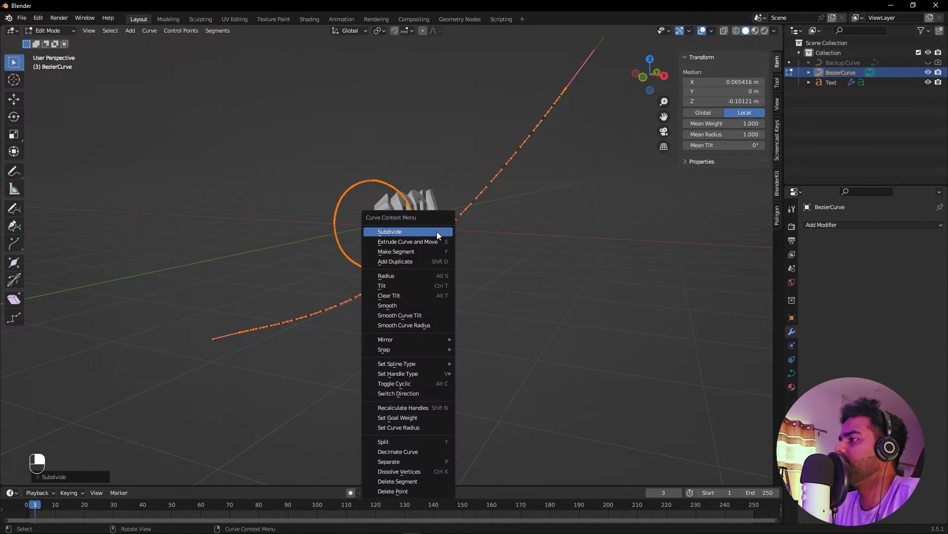
click(437, 232)
key(Tab)
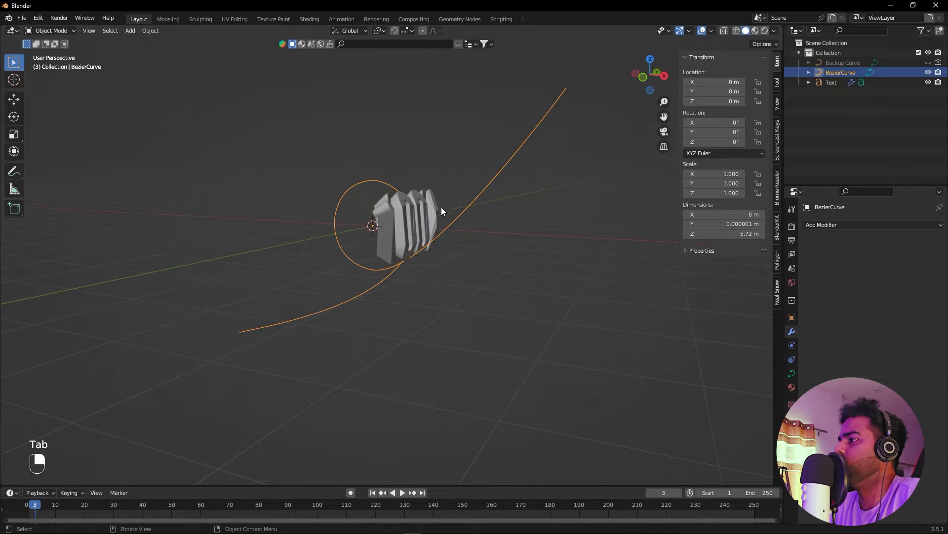
Add a Remesh modifier to the 100K text and place it above the Curve modifier in the stack.
alt+drag(403, 295, 492, 271)
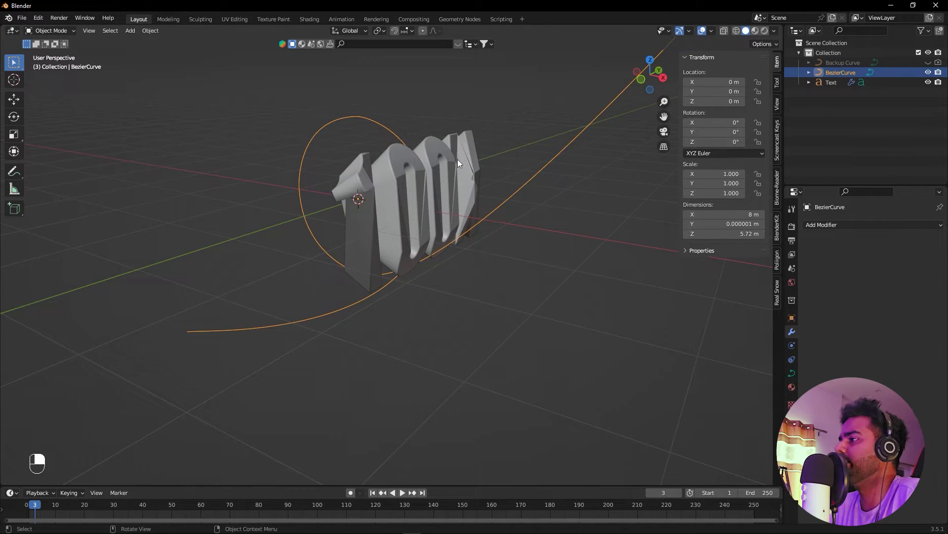
click(469, 165)
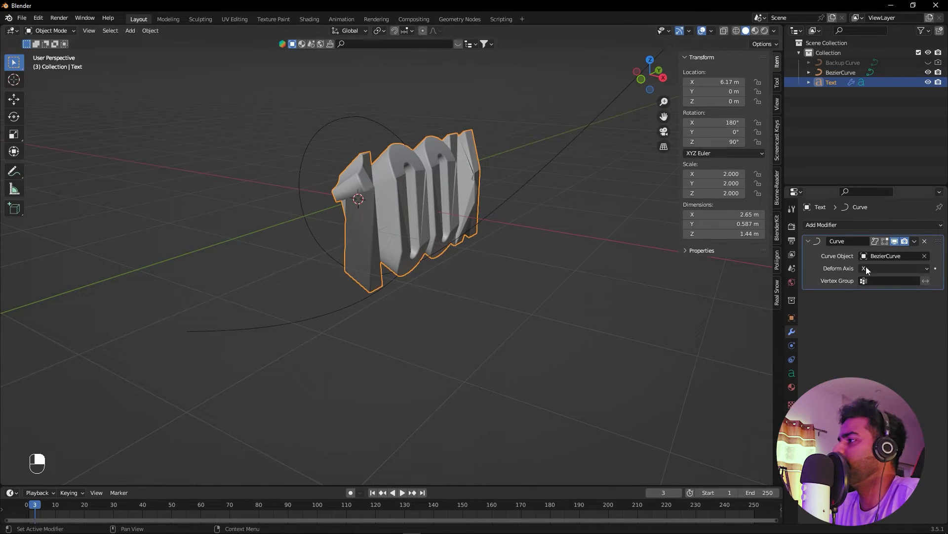
click(863, 225)
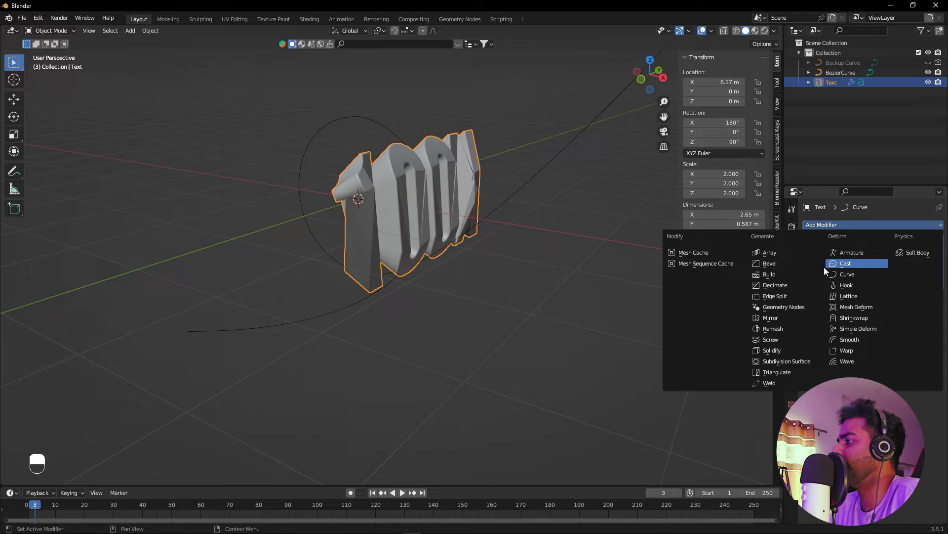
click(773, 328)
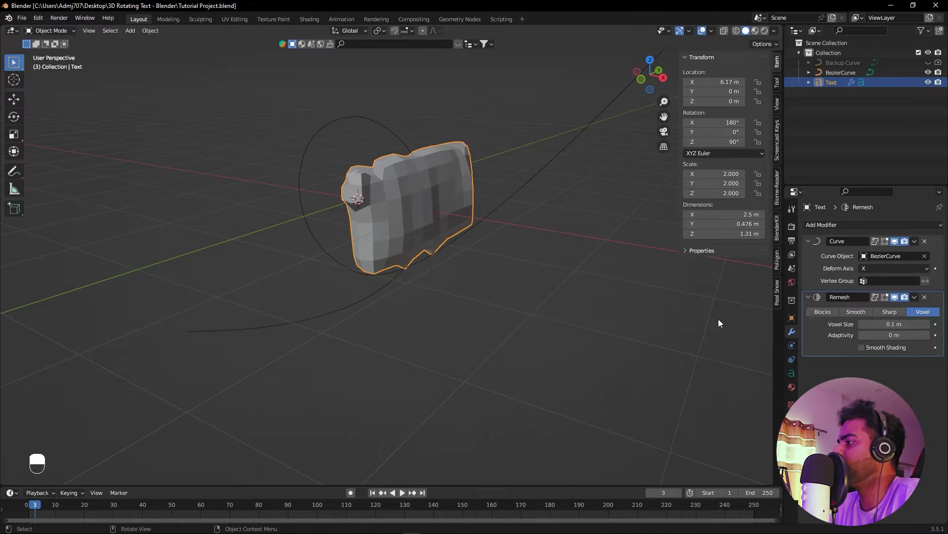
drag(940, 297, 945, 232)
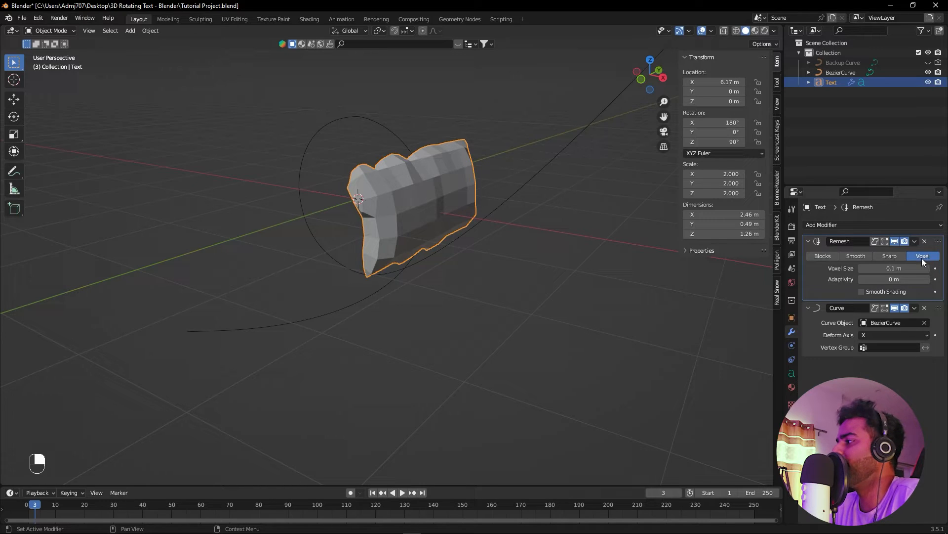
Set the Remesh modifier to Smooth mode with octree depth 5, disable Remove Disconnected and enable Smooth Shading.
click(858, 255)
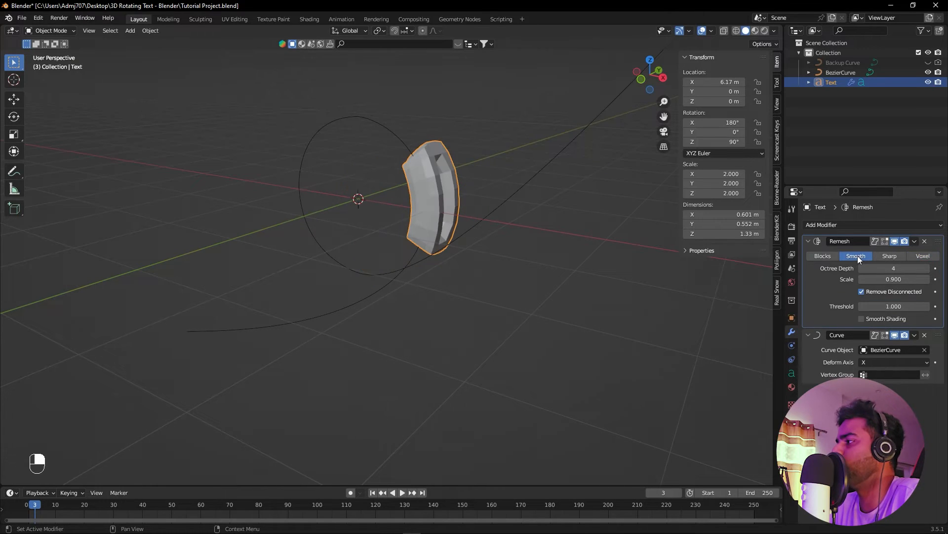
click(927, 268)
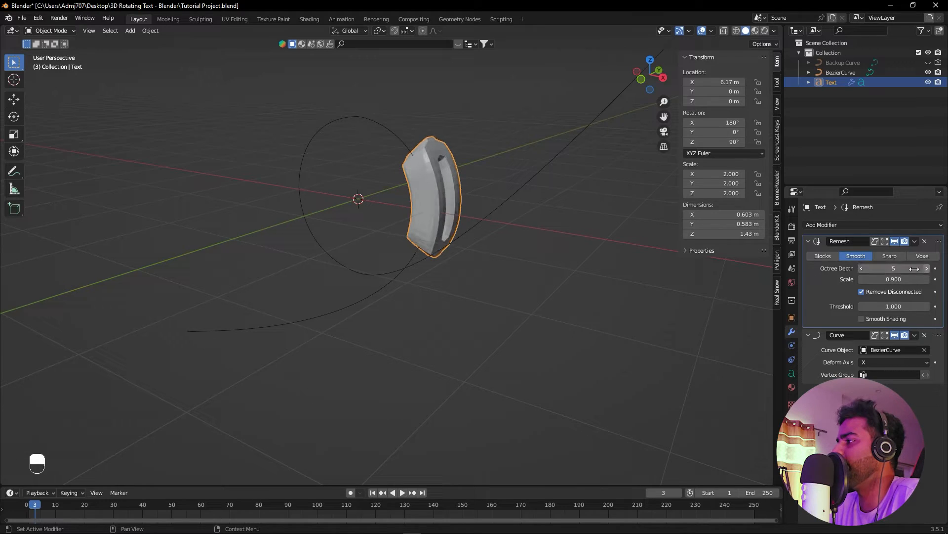
click(861, 291)
click(861, 319)
alt+middle_drag(556, 233, 457, 198)
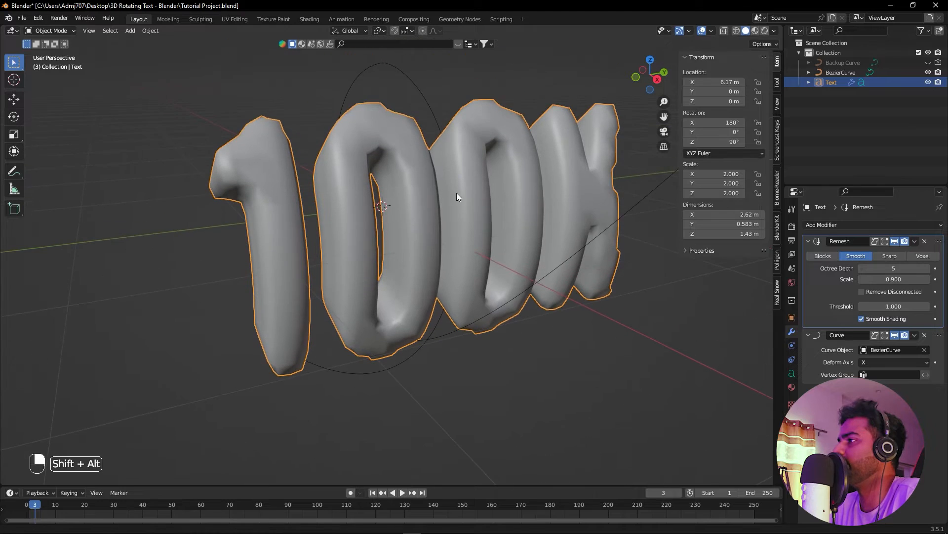
Raise the Remesh modifier's octree depth to 8 to sharpen the letter shapes.
click(928, 269)
click(928, 270)
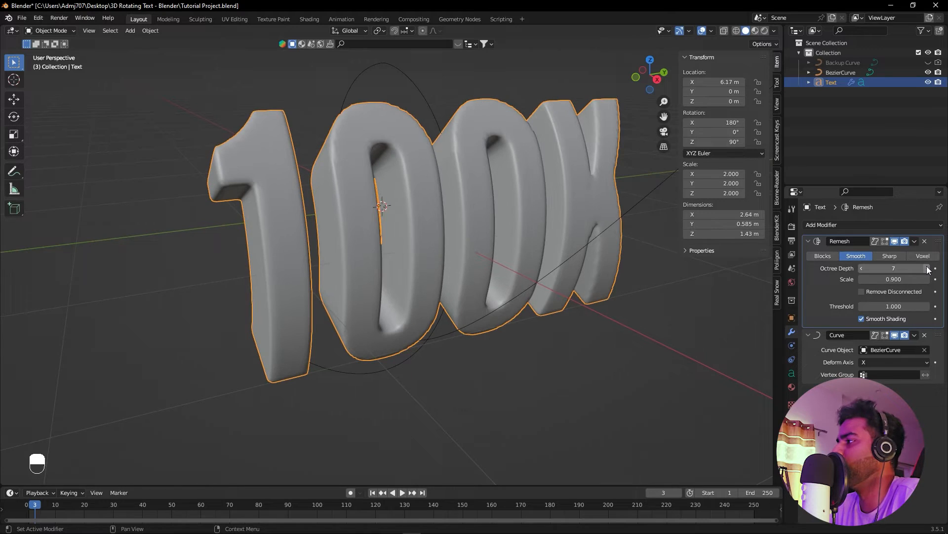
click(928, 269)
click(928, 270)
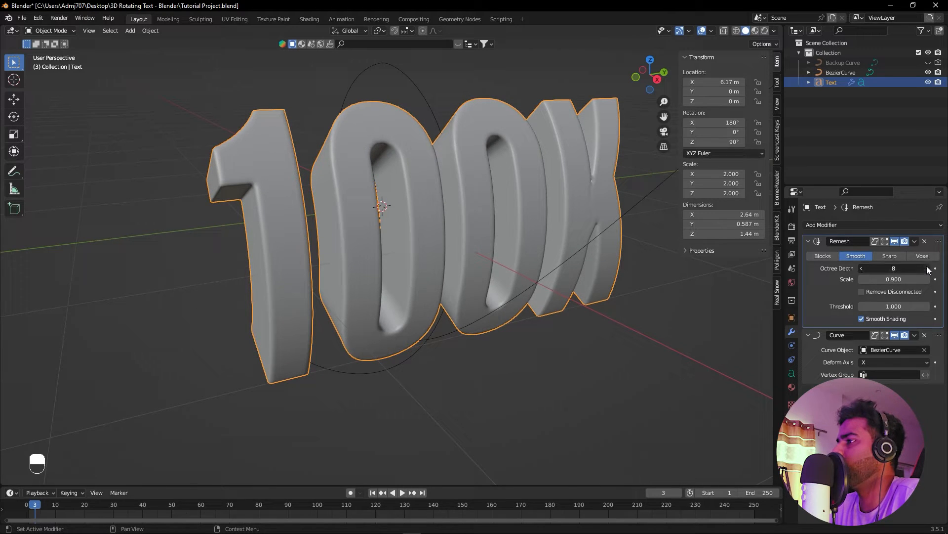
Switch the 100K text's Remesh modifier to Voxel mode and reduce the voxel size to 0.00549 m for crisp letters.
alt+middle_drag(618, 288, 600, 274)
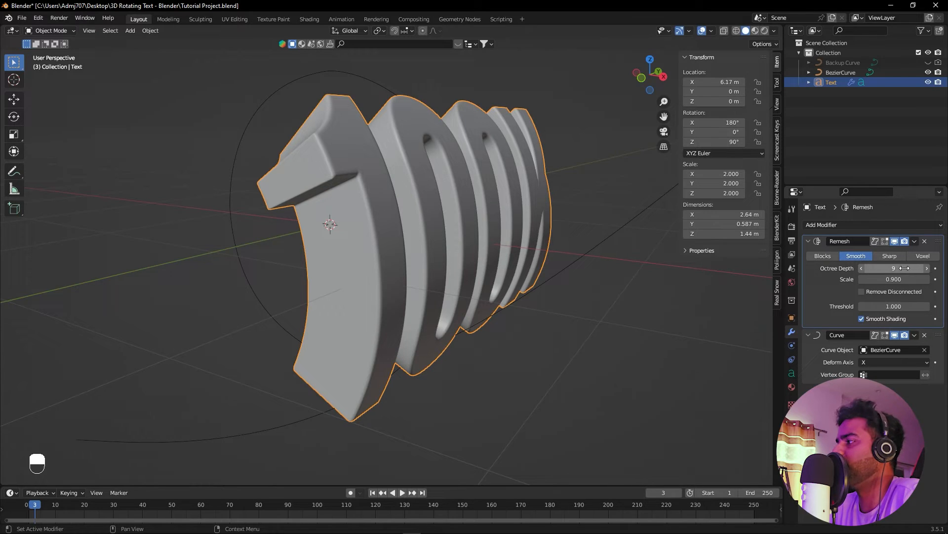
alt+middle_drag(680, 269, 624, 280)
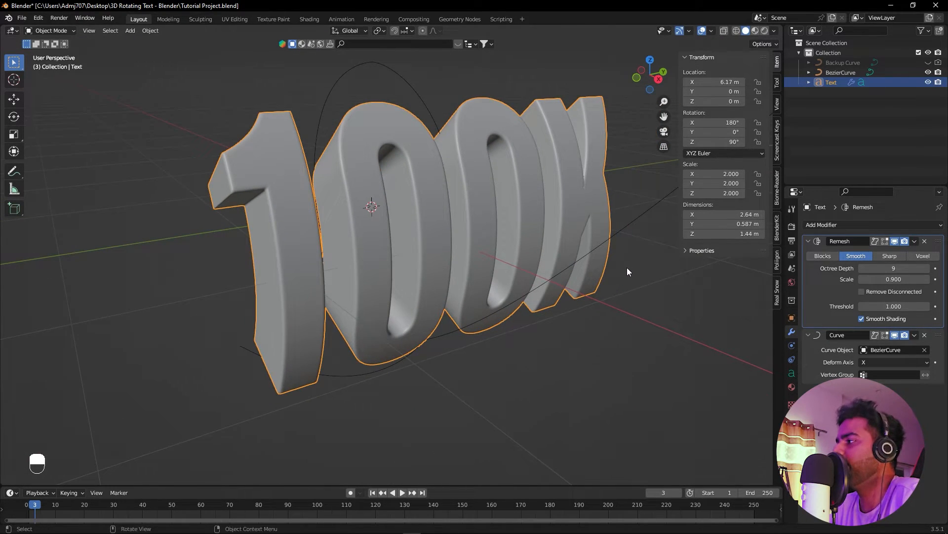
click(927, 256)
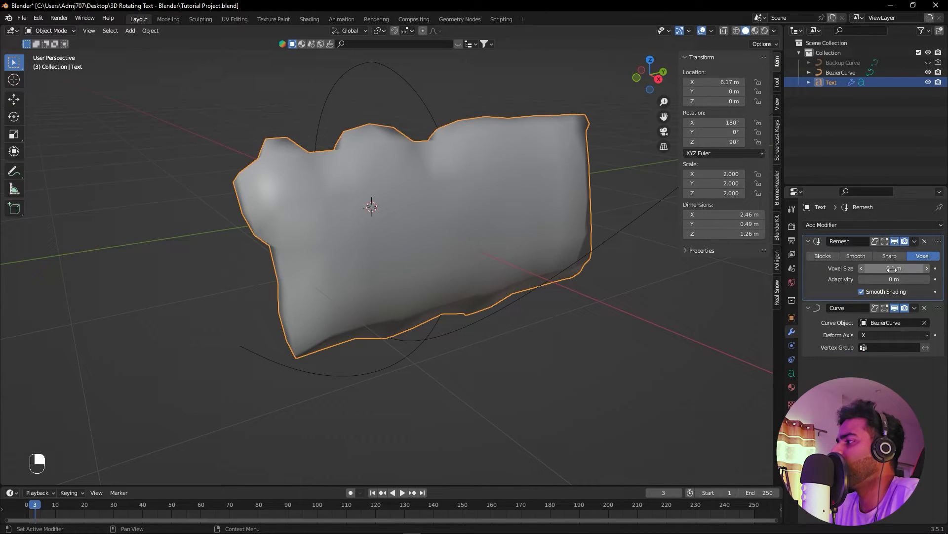
shift+drag(895, 269, 903, 268)
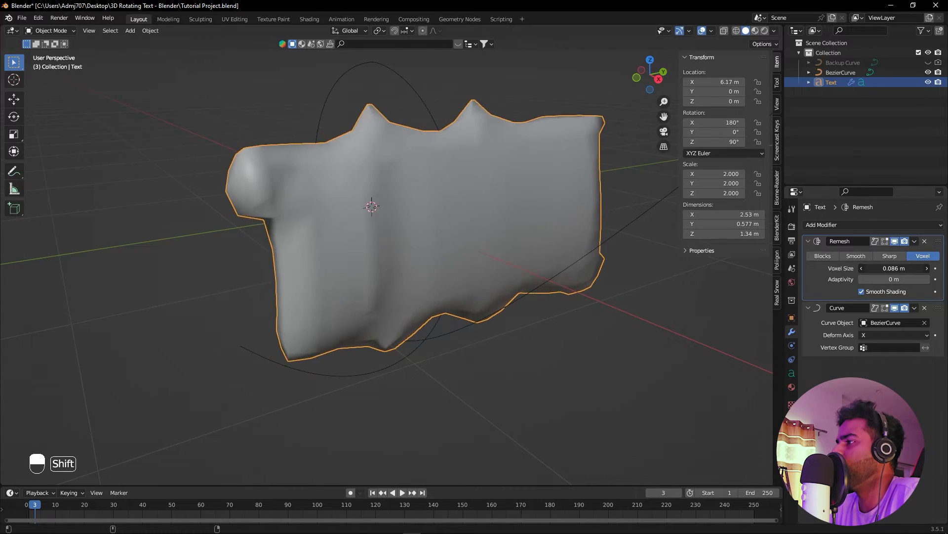
shift+drag(893, 268, 851, 269)
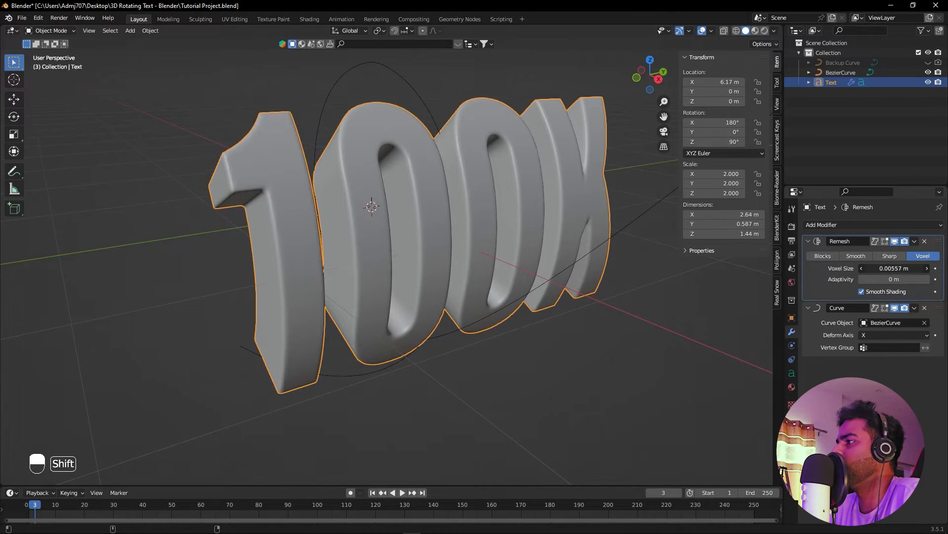
click(617, 351)
alt+middle_drag(616, 352, 592, 334)
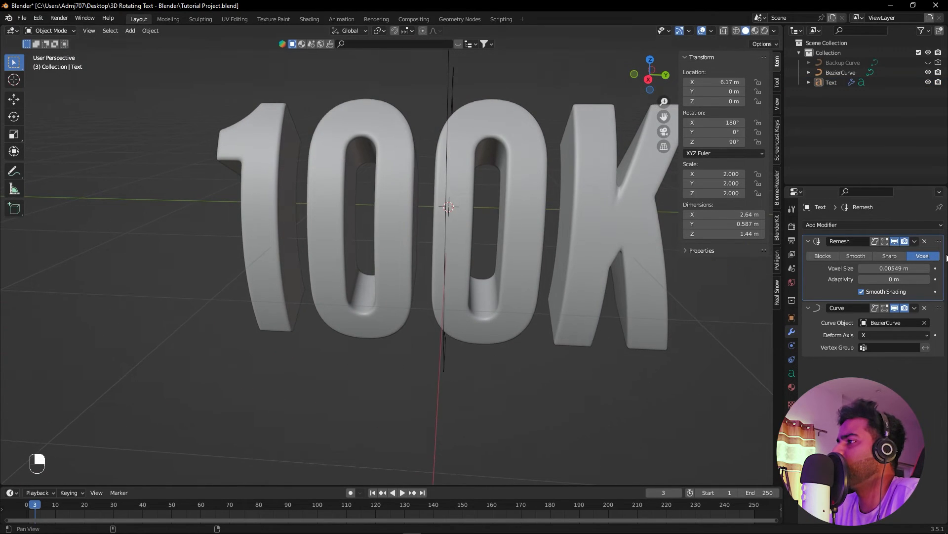
middle_drag(476, 371, 538, 369)
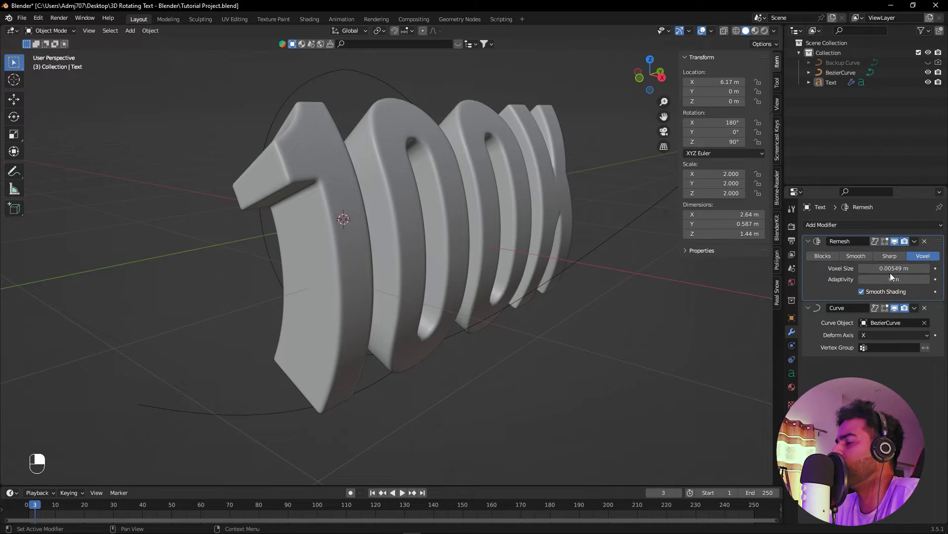
scroll(475, 247, down, 3)
middle_drag(502, 265, 473, 235)
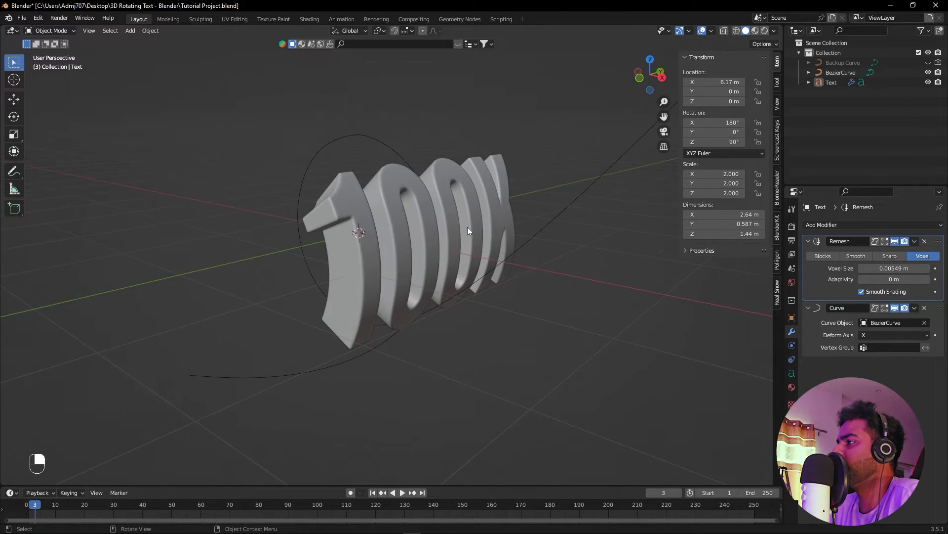
Shift the 100K text along the curve to X location 6.23 m and disable the Remesh modifier's viewport display.
click(469, 222)
mouse_move(716, 82)
mouse_down()
mouse_move(630, 81)
mouse_move(758, 81)
mouse_move(714, 82)
mouse_up()
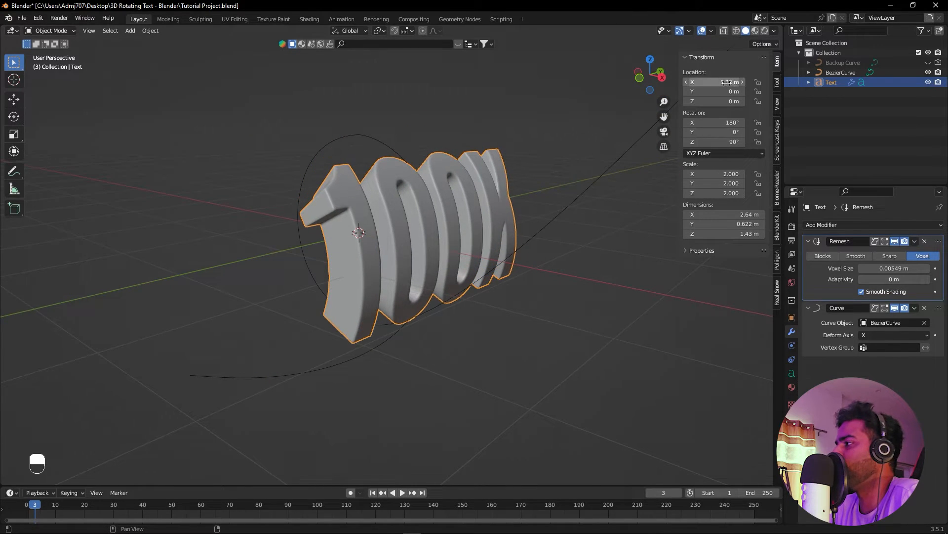
click(894, 241)
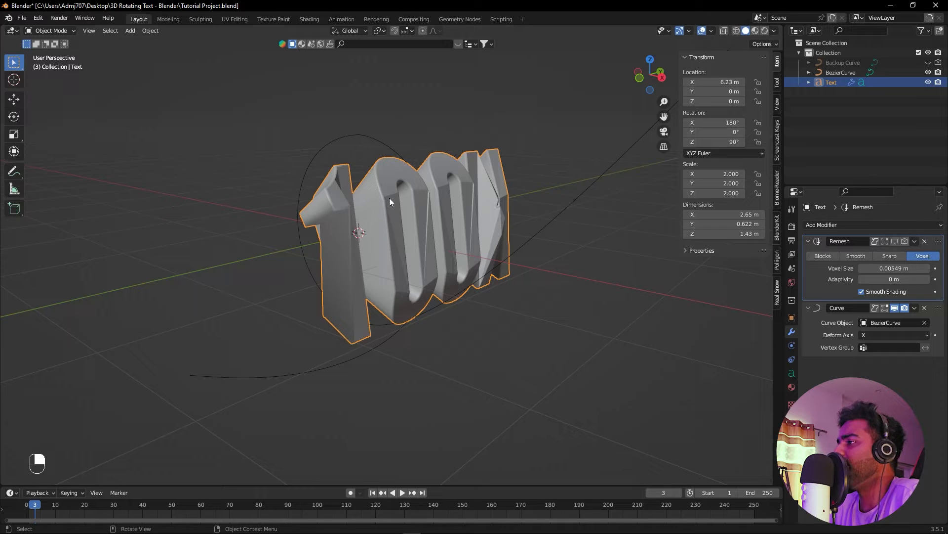
Enlarge the timeline area and set the current frame to 1 with playback stopped.
scroll(444, 357, down, 1)
drag(242, 484, 173, 372)
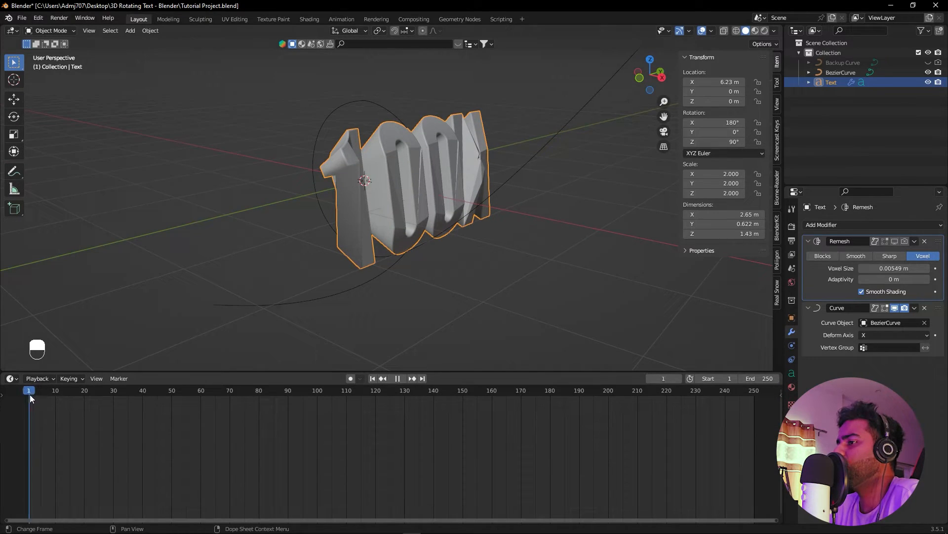
key(space)
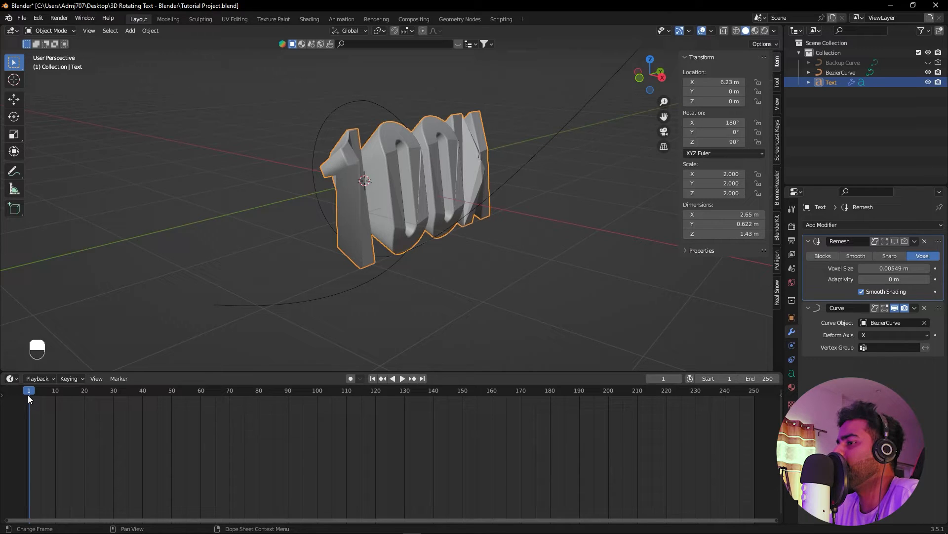
Add a camera to the scene at the world origin.
click(427, 300)
key(shift+a)
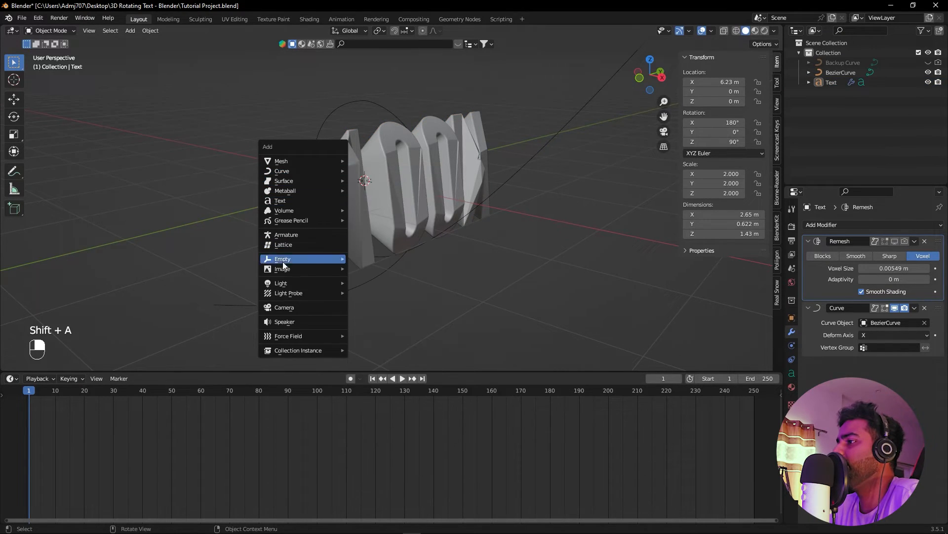
click(290, 307)
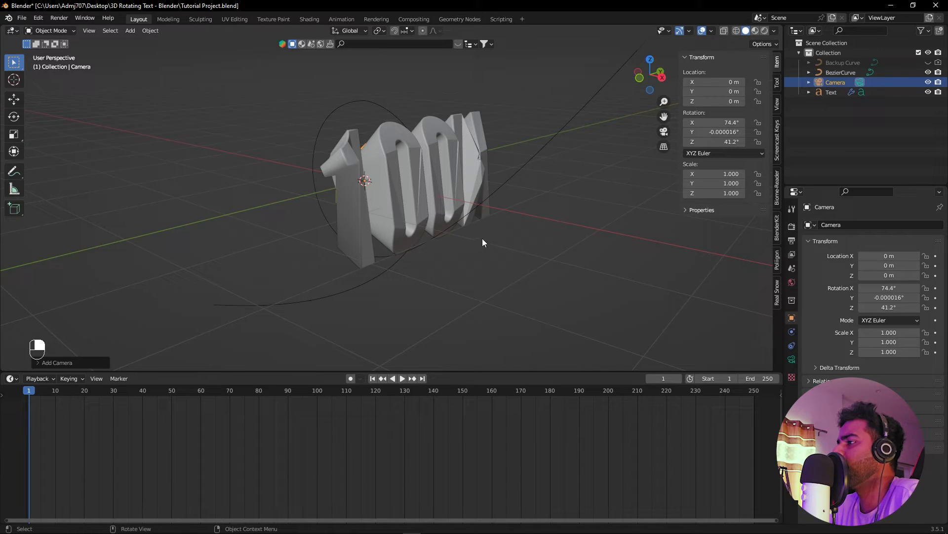
middle_drag(456, 253, 482, 259)
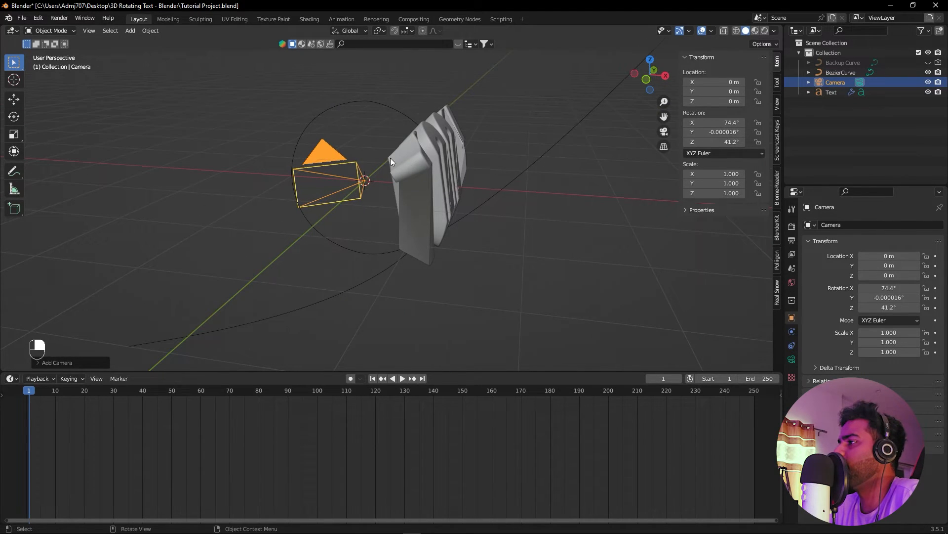
Reset the new camera's rotation to 0° on the X, Y and Z axes.
click(712, 130)
click(726, 121)
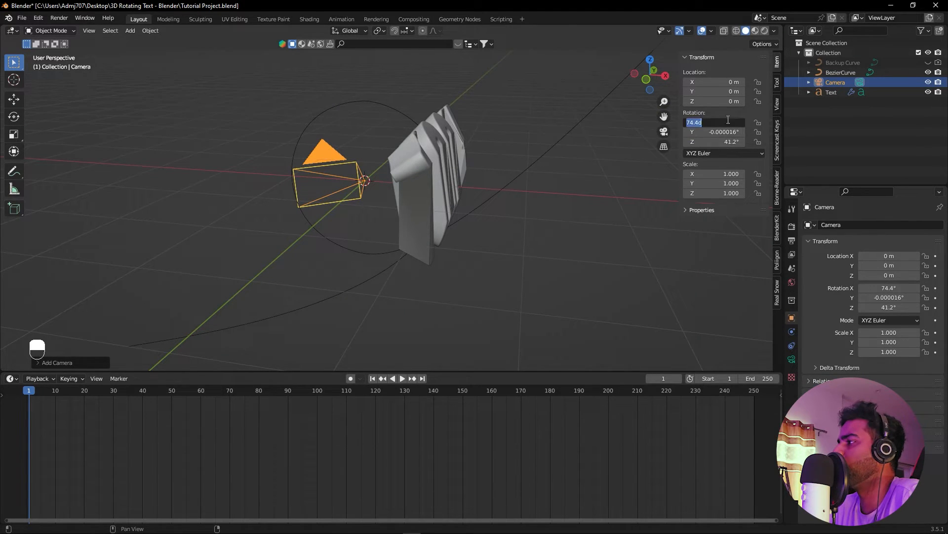
text(0)
key(Tab)
text(0)
key(Tab)
text(0)
key(Return)
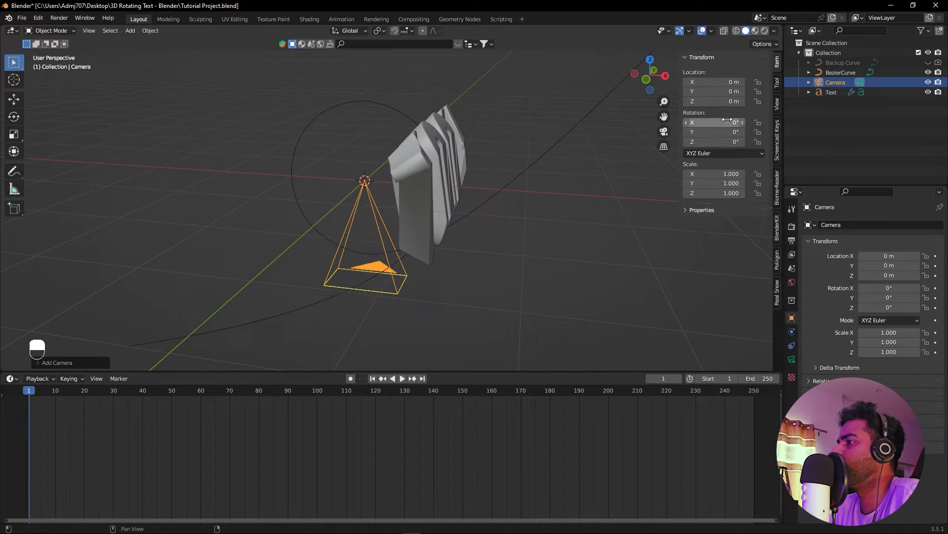
Set the camera's X rotation to 90° so it stands level.
drag(711, 132, 756, 122)
key(ctrl+z)
click(718, 123)
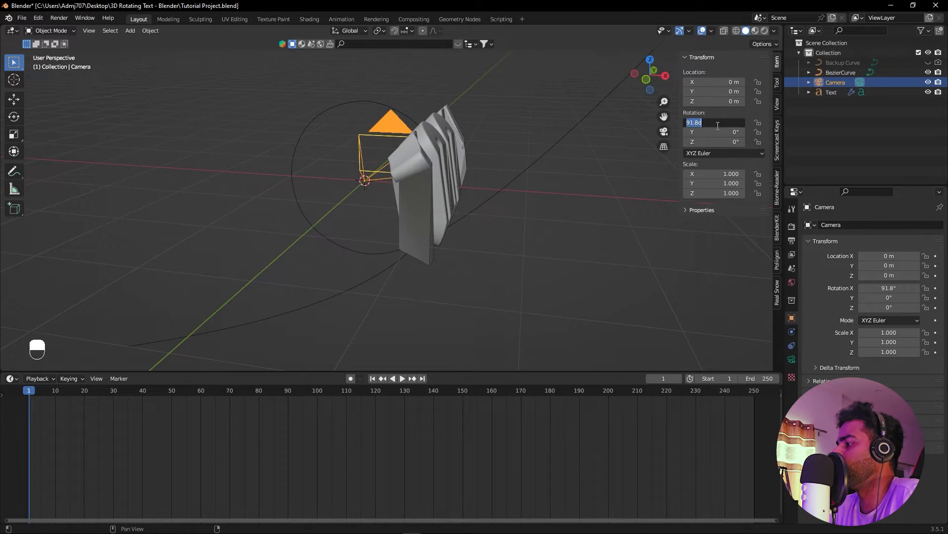
text(90)
key(Return)
click(573, 245)
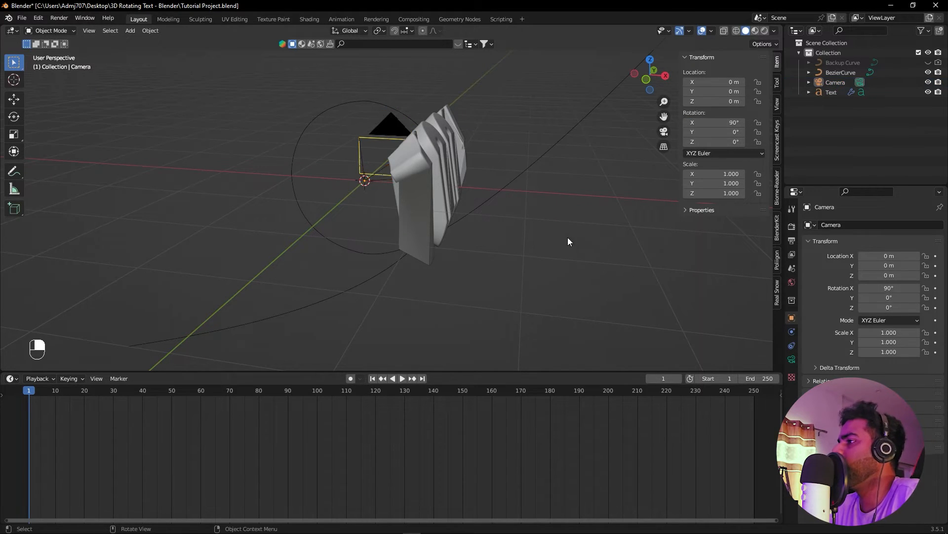
Look through the camera and set the output resolution to a portrait format of 1080 × 1920 px.
click(387, 135)
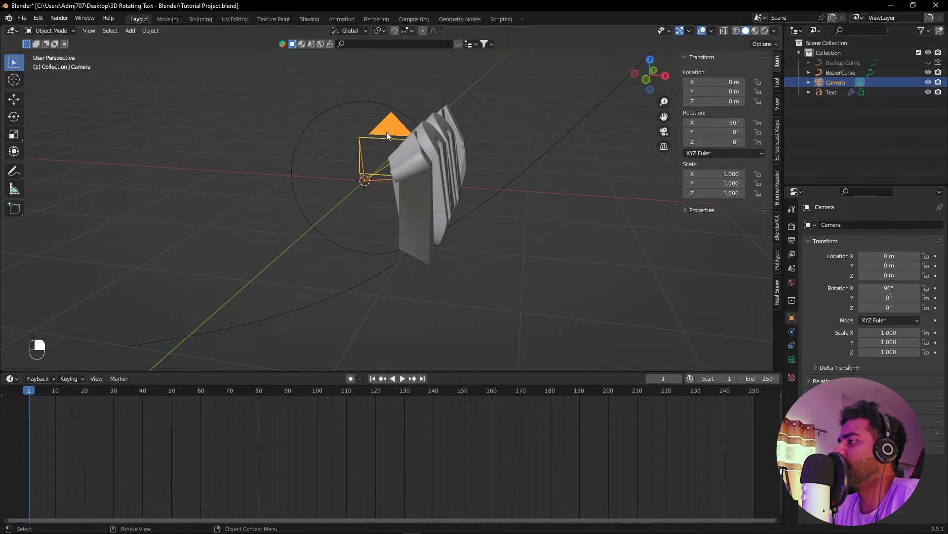
key(KP_0)
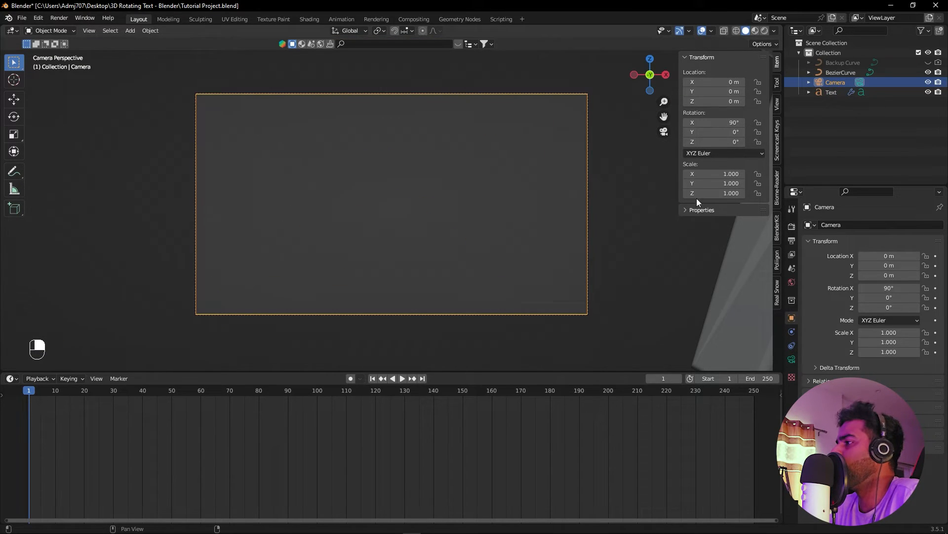
click(794, 228)
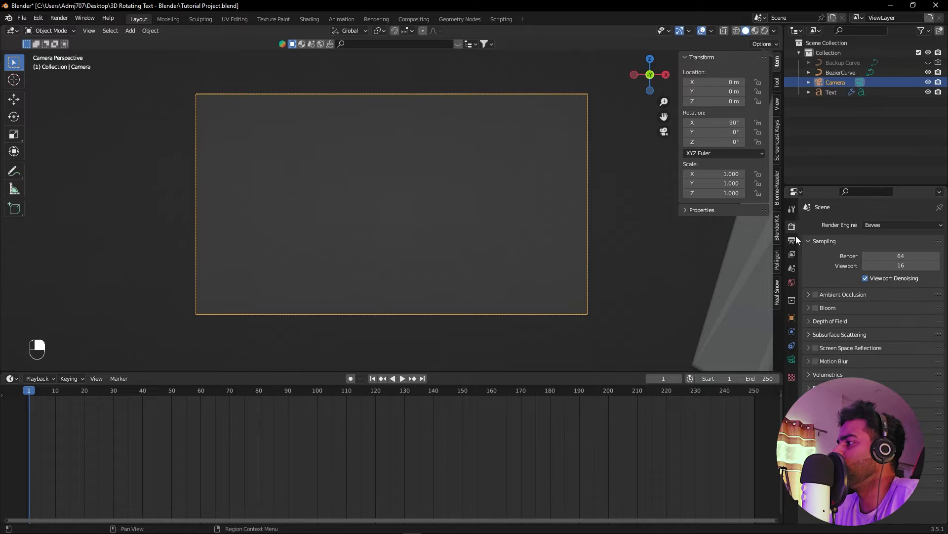
click(792, 240)
click(909, 239)
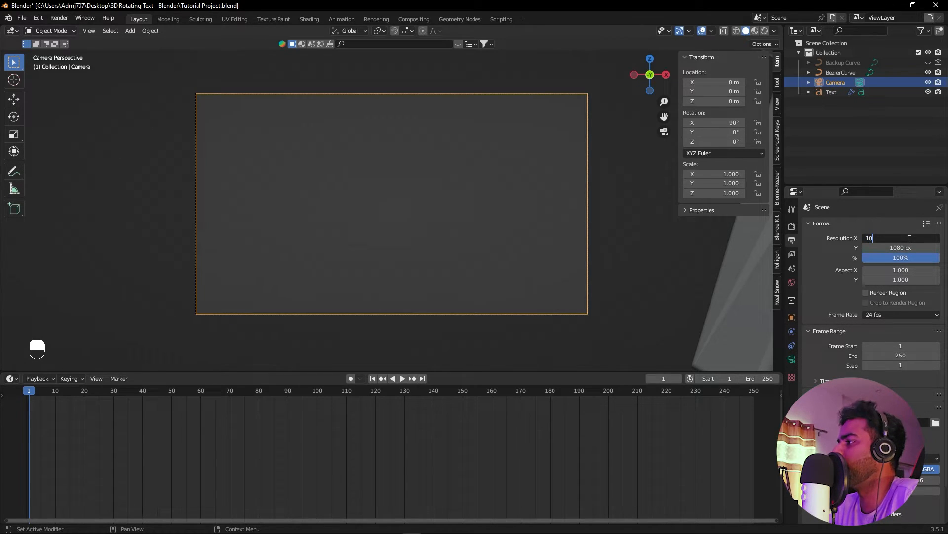
key(Tab)
text(19)
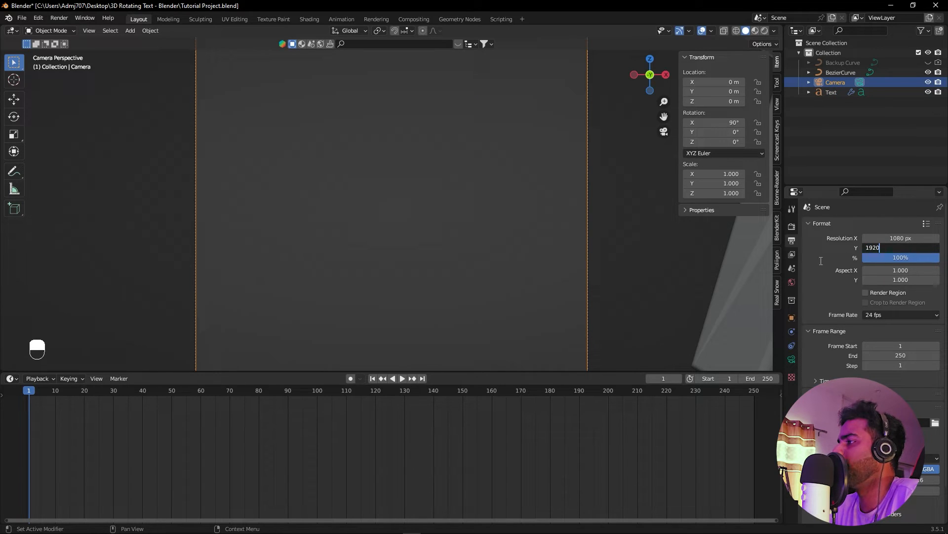
key(Return)
scroll(544, 235, down, 2)
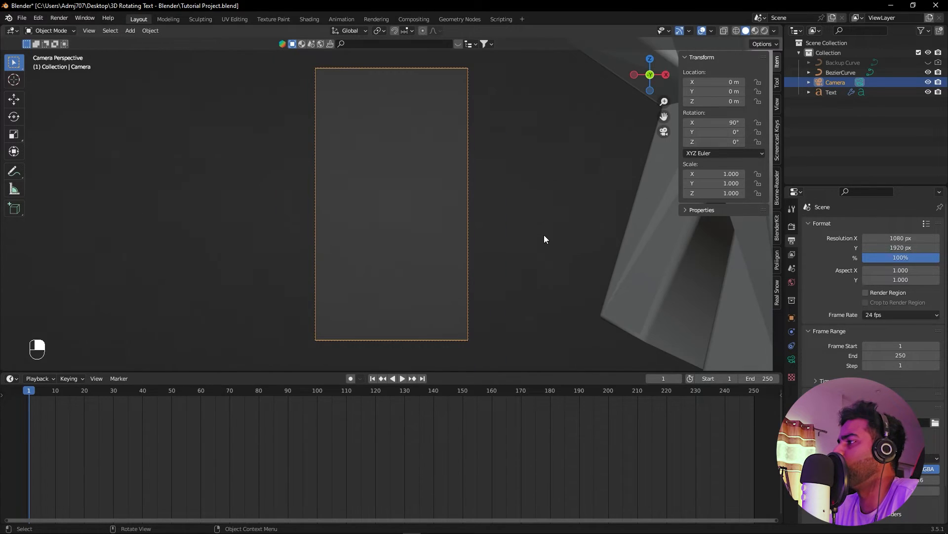
Lock the camera to the view, frame the whole 100K text inside the portrait camera frame, and release the lock.
click(778, 106)
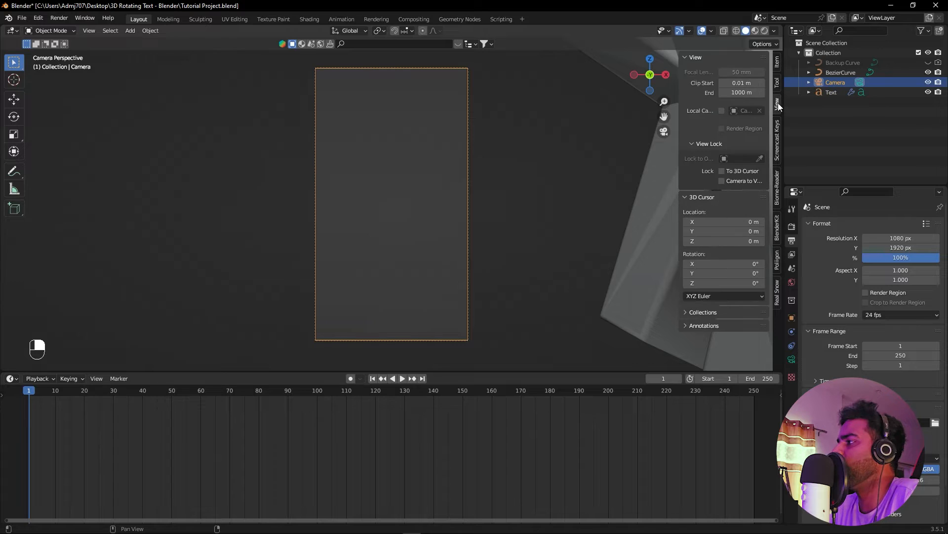
click(722, 181)
scroll(431, 173, down, 4)
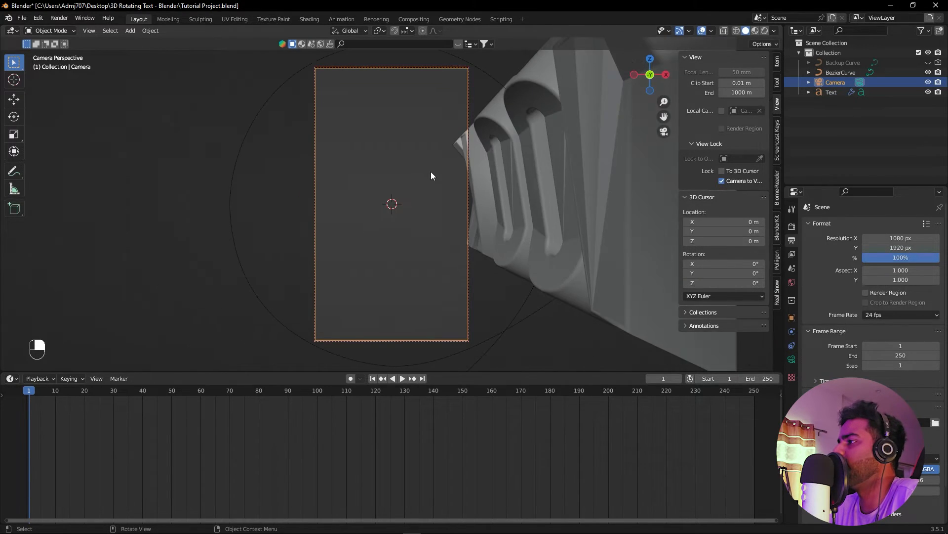
scroll(431, 171, down, 3)
alt+drag(526, 180, 491, 176)
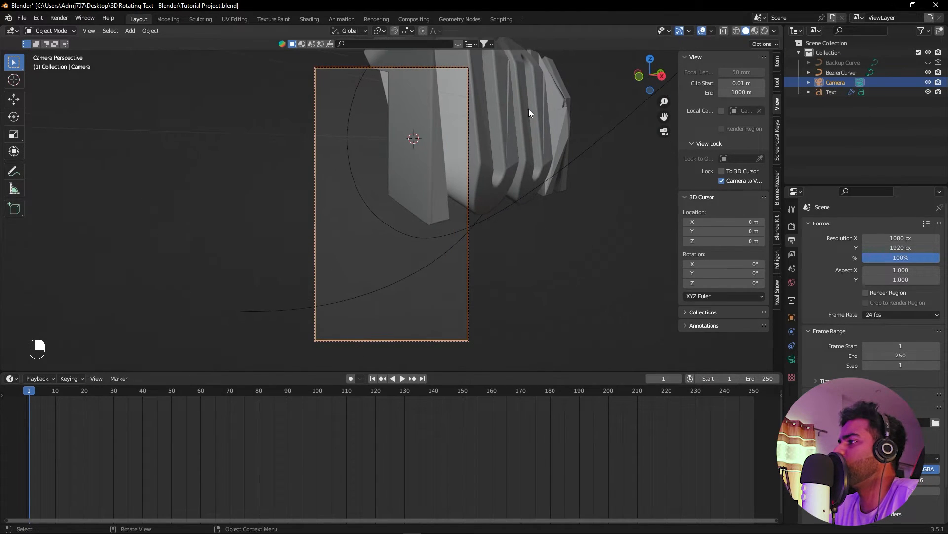
click(491, 176)
alt+drag(553, 185, 522, 219)
scroll(540, 184, down, 7)
click(565, 226)
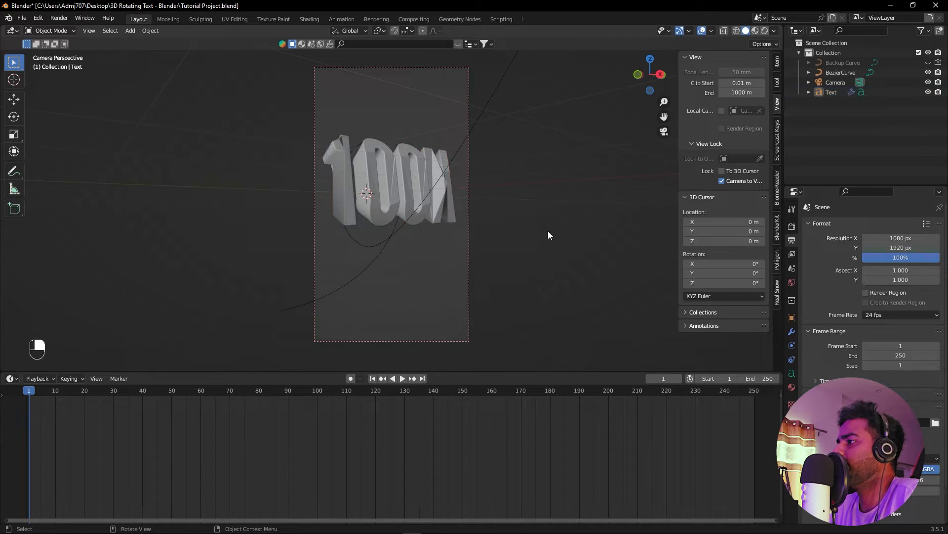
click(722, 181)
Set the 100K text's X location to -6.93 m and insert a single keyframe for it at frame 1.
alt+drag(476, 236, 455, 238)
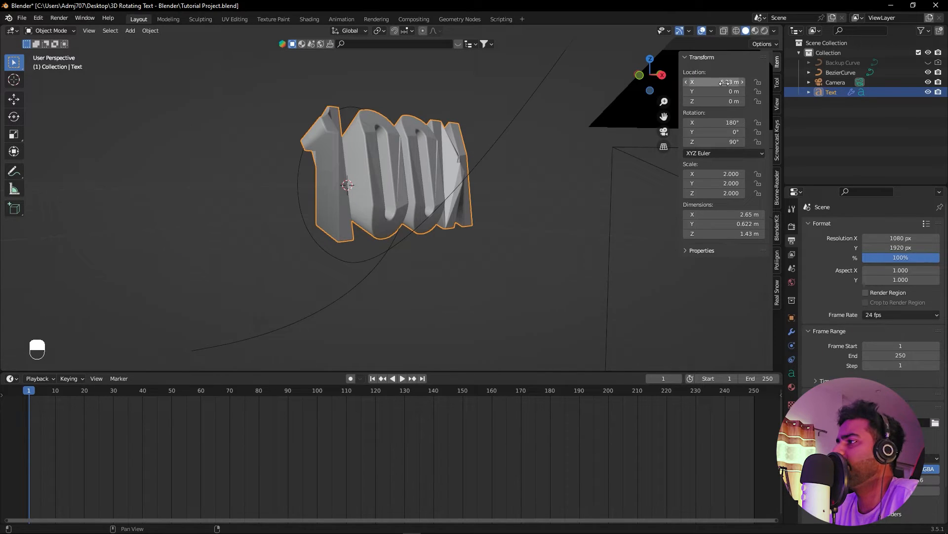
drag(725, 83, 625, 82)
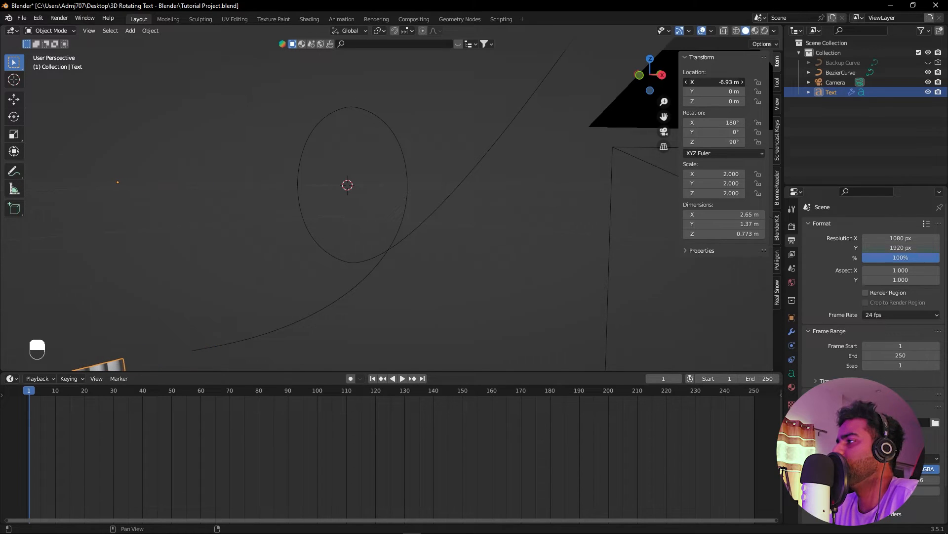
scroll(445, 208, down, 4)
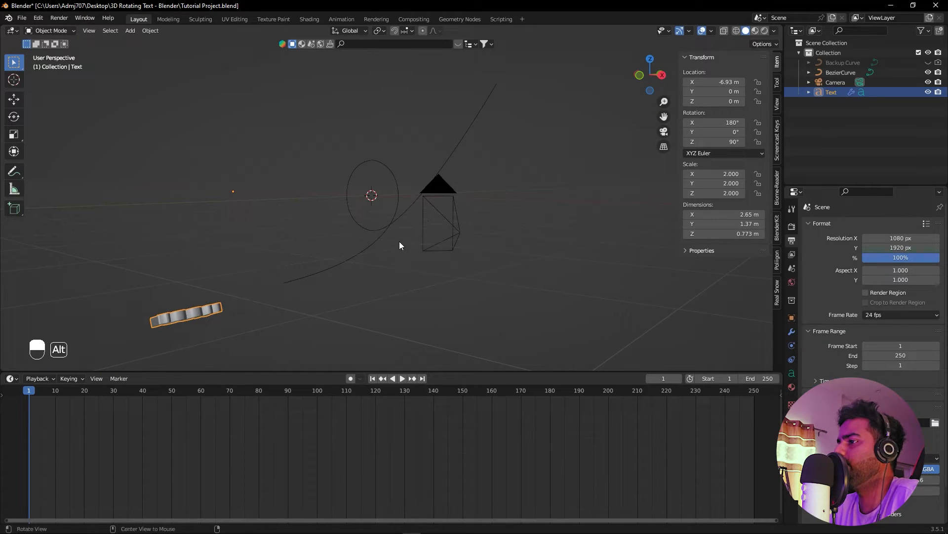
middle_drag(394, 255, 443, 236)
right_click(720, 82)
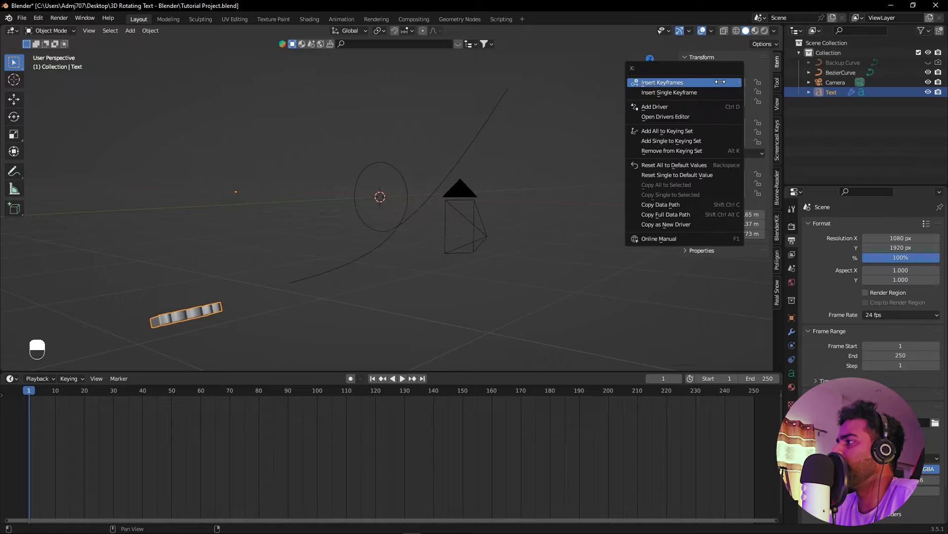
click(653, 92)
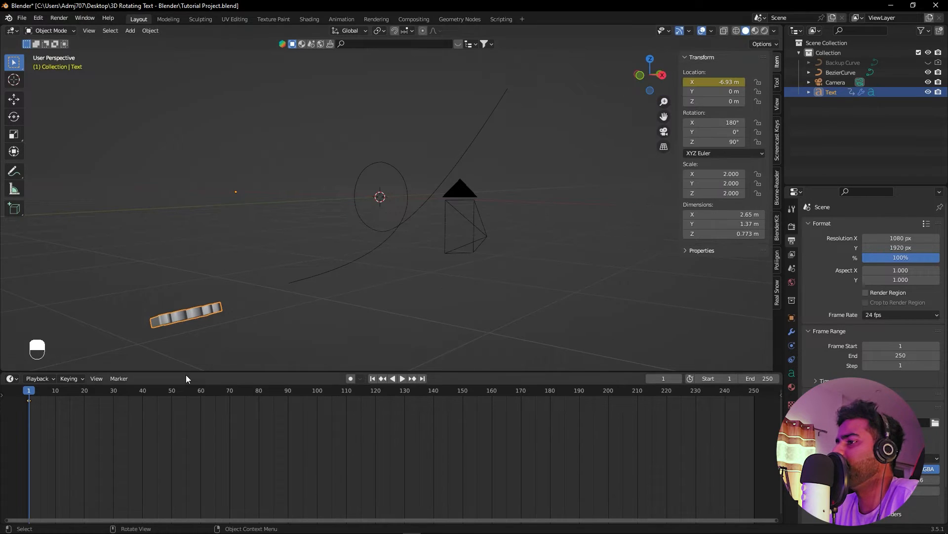
At frame 40, set the 100K text's X location to 6.16 m and insert a single keyframe for it.
drag(32, 396, 143, 399)
drag(718, 82, 780, 82)
middle_drag(489, 168, 541, 182)
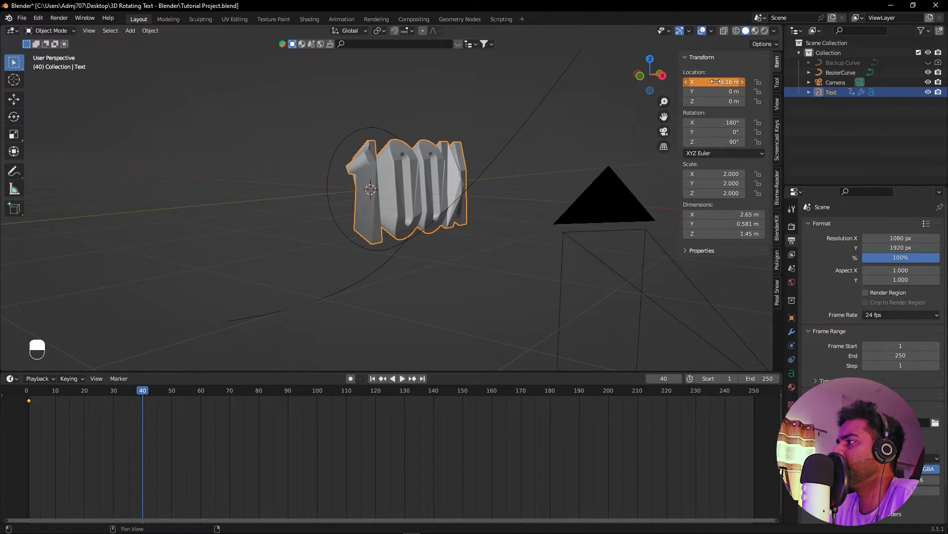
right_click(716, 82)
click(651, 81)
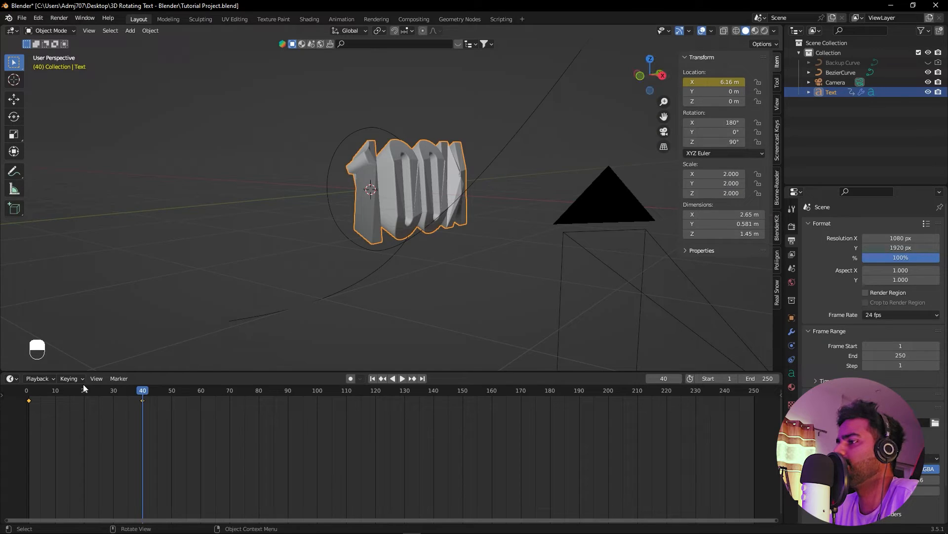
At frame 75, set the text's X location to 7.13 m and insert a single keyframe for it.
key(space)
drag(230, 395, 245, 396)
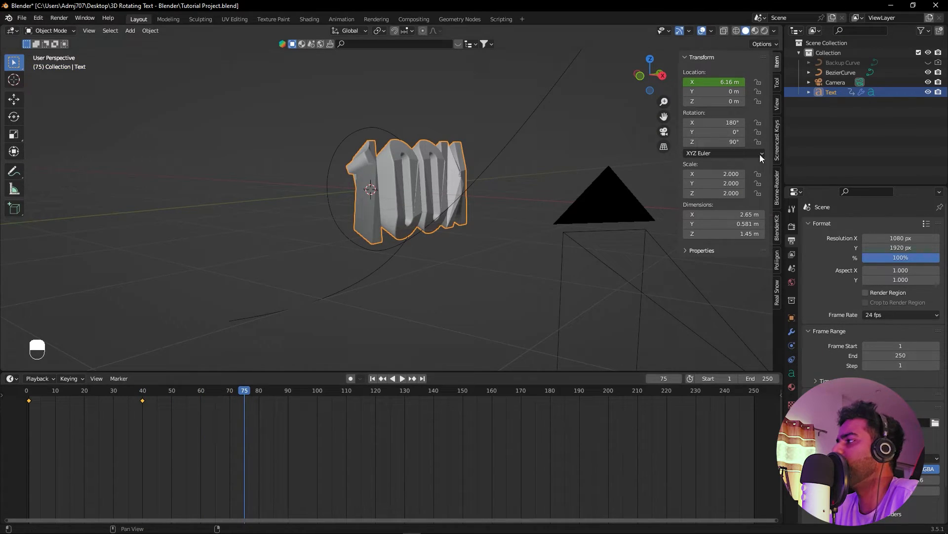
drag(722, 82, 747, 81)
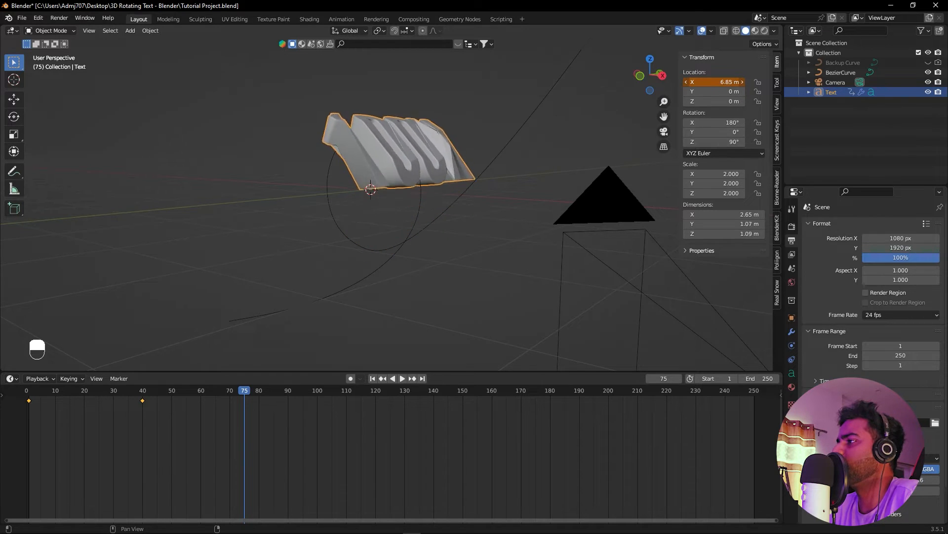
right_click(718, 84)
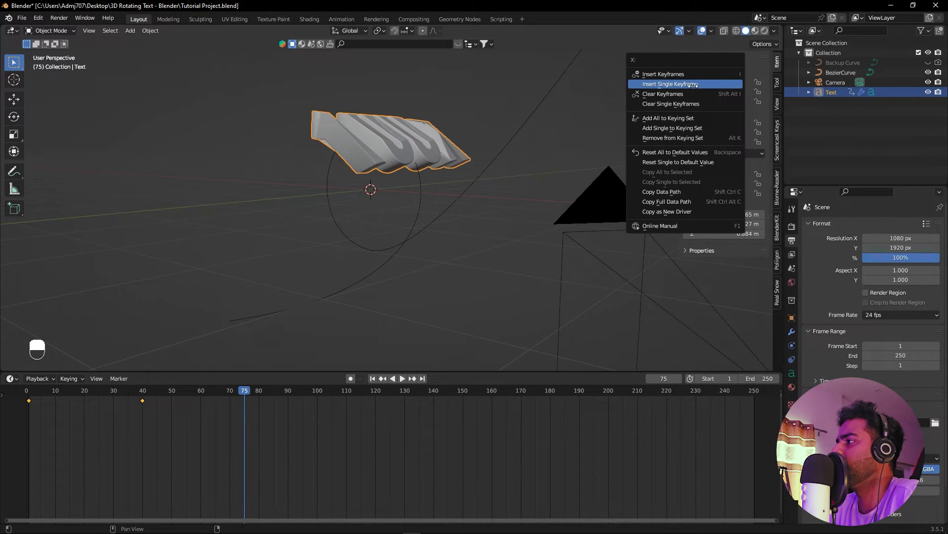
click(674, 85)
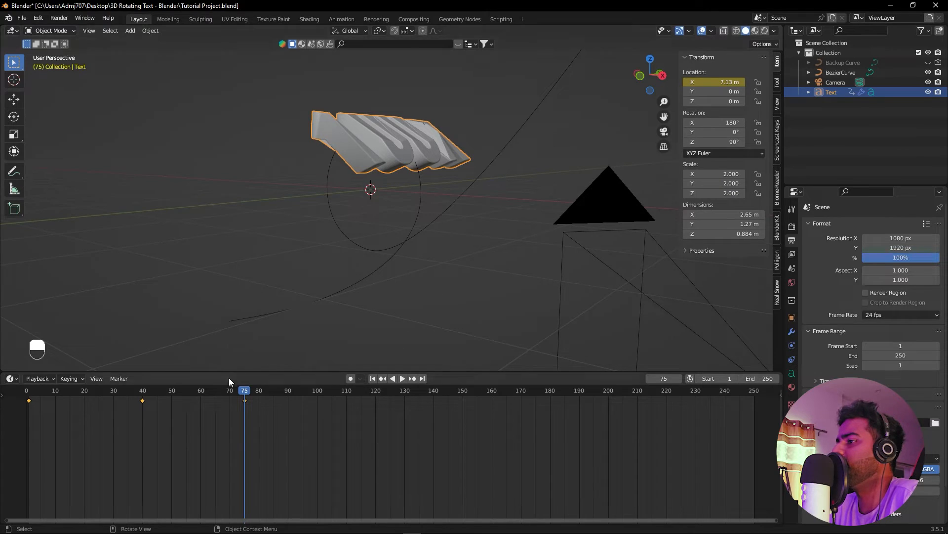
At frame 110, set the text's X location to 18.4 m, insert a single keyframe for it, and play the animation.
drag(242, 394, 347, 394)
mouse_move(729, 82)
mouse_down()
mouse_move(768, 83)
mouse_move(741, 82)
mouse_up()
scroll(515, 157, down, 5)
right_click(708, 84)
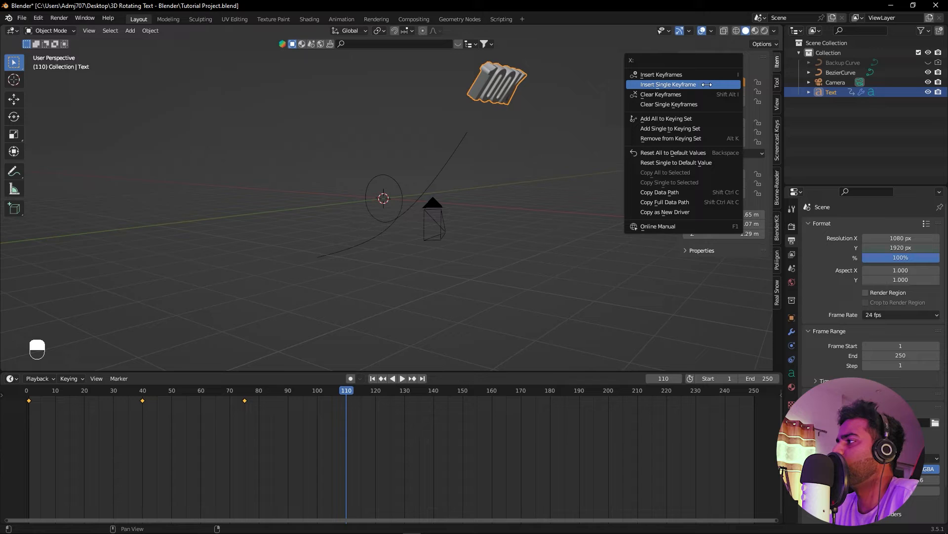
click(669, 84)
drag(173, 390, 4, 398)
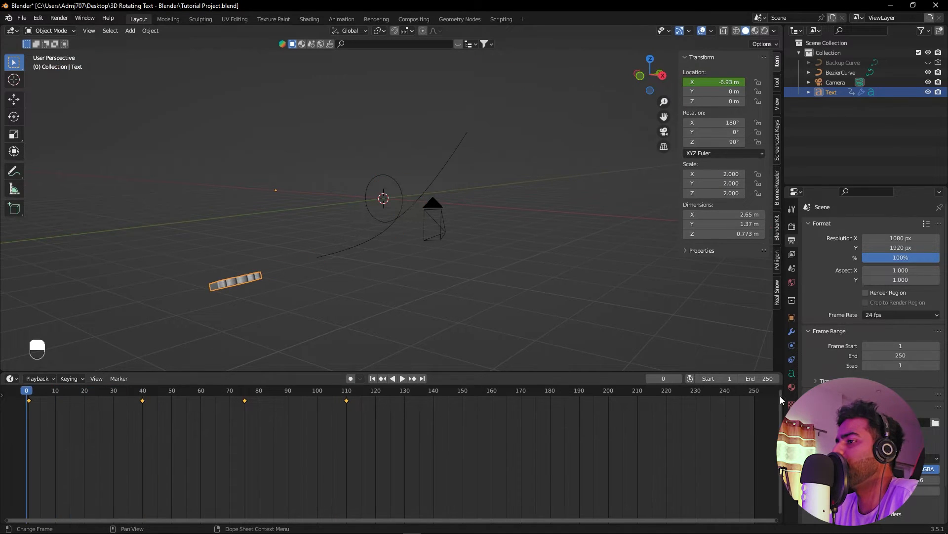
key(space)
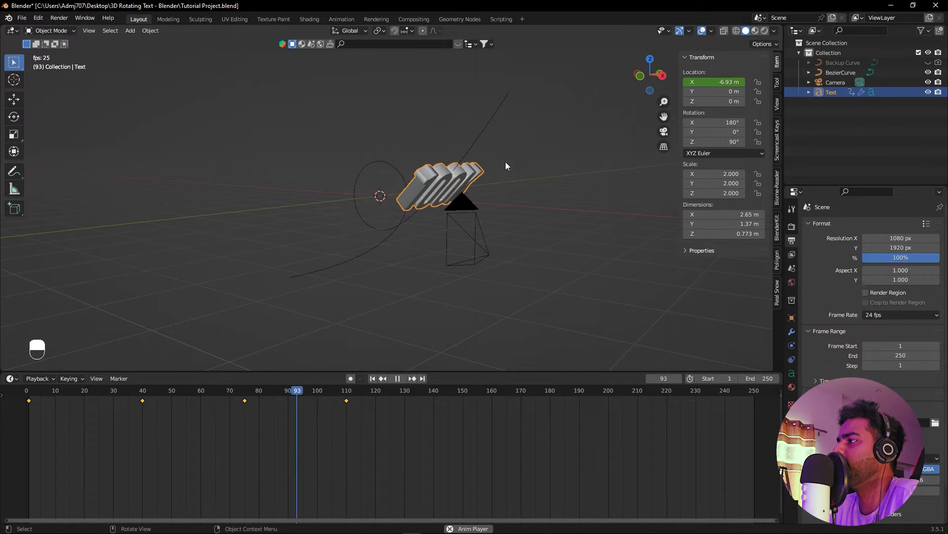
key(space)
Switch the timeline area to the Graph Editor, normalize the curve display, and fit and select all keyframes.
drag(355, 394, 58, 403)
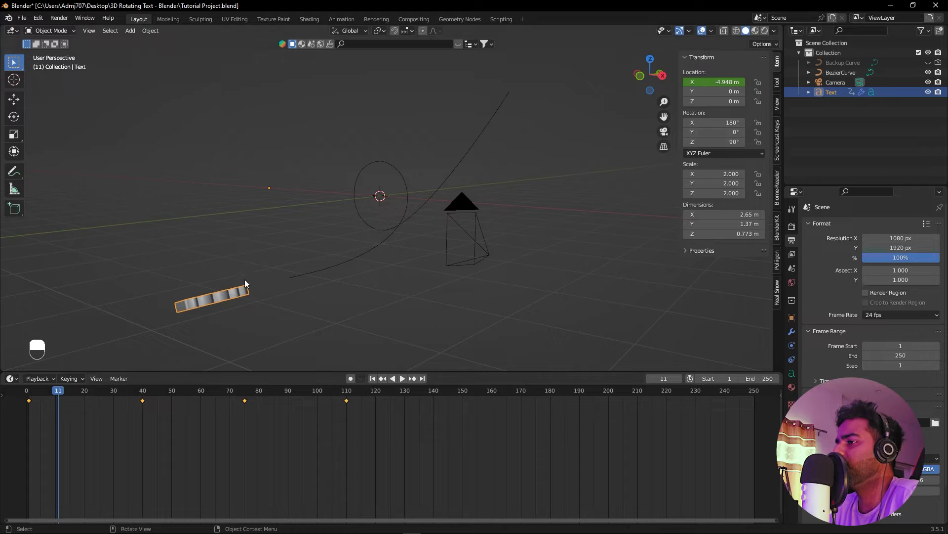
click(12, 379)
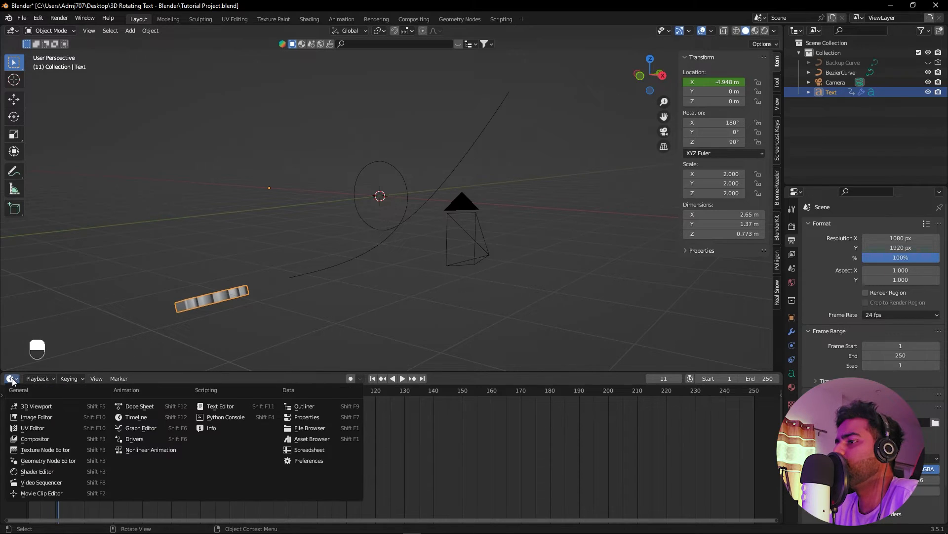
click(134, 429)
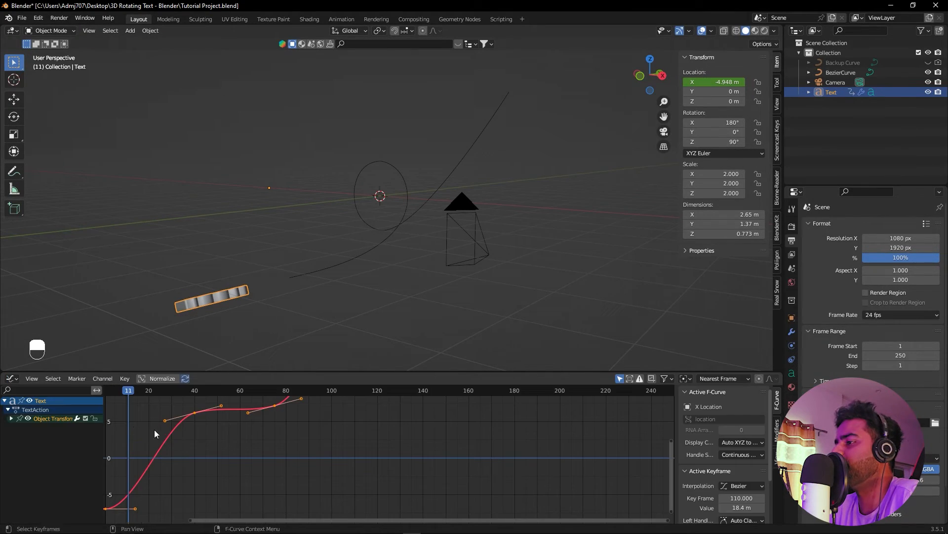
click(159, 378)
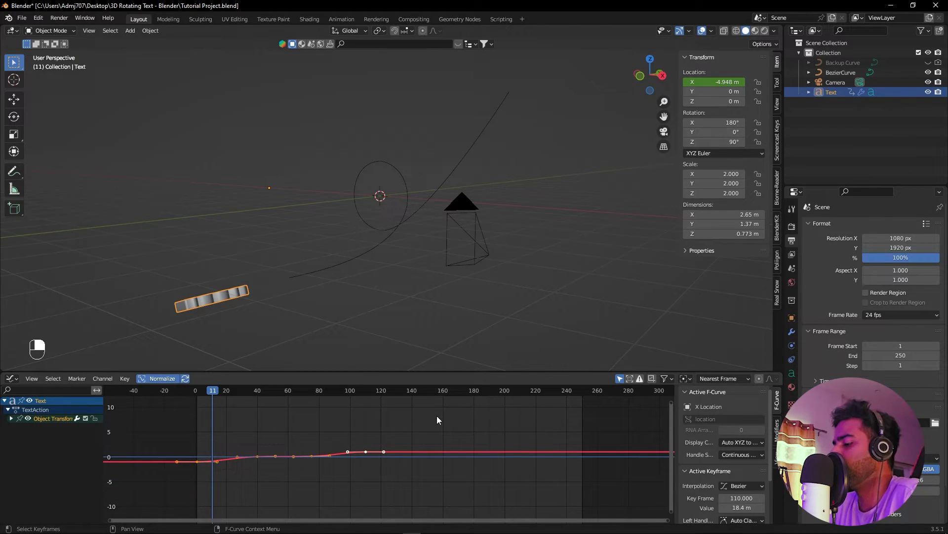
key(Home)
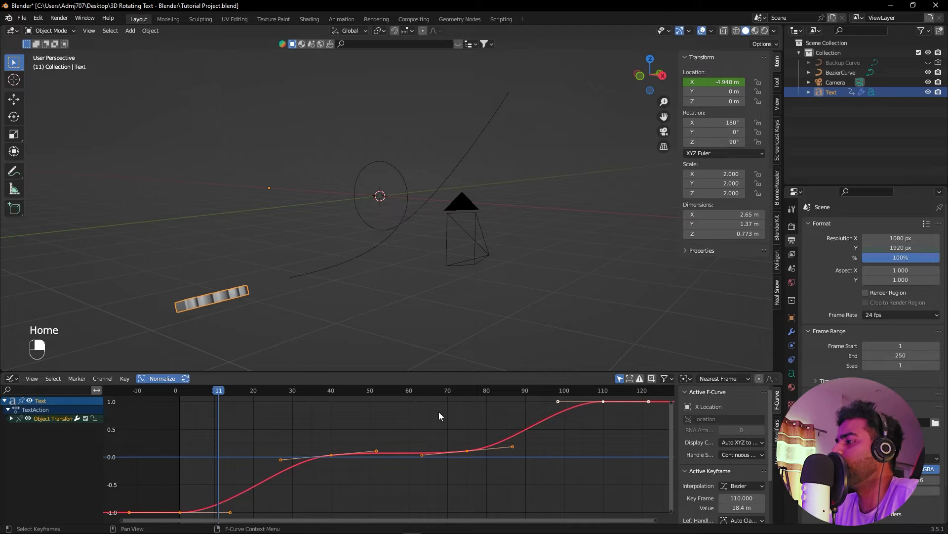
key(a)
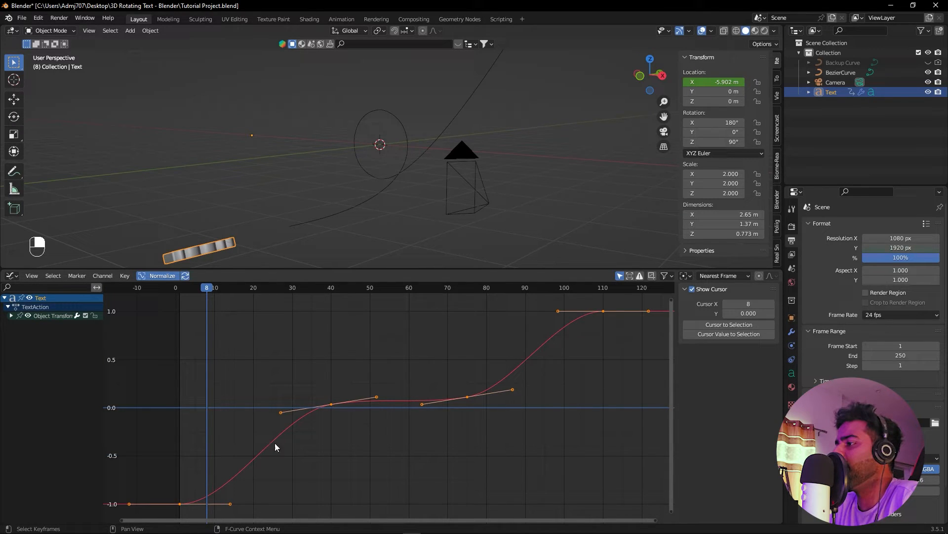
Play the animation from frame 1 to examine how the X location curve drives the text's motion.
drag(206, 290, 180, 295)
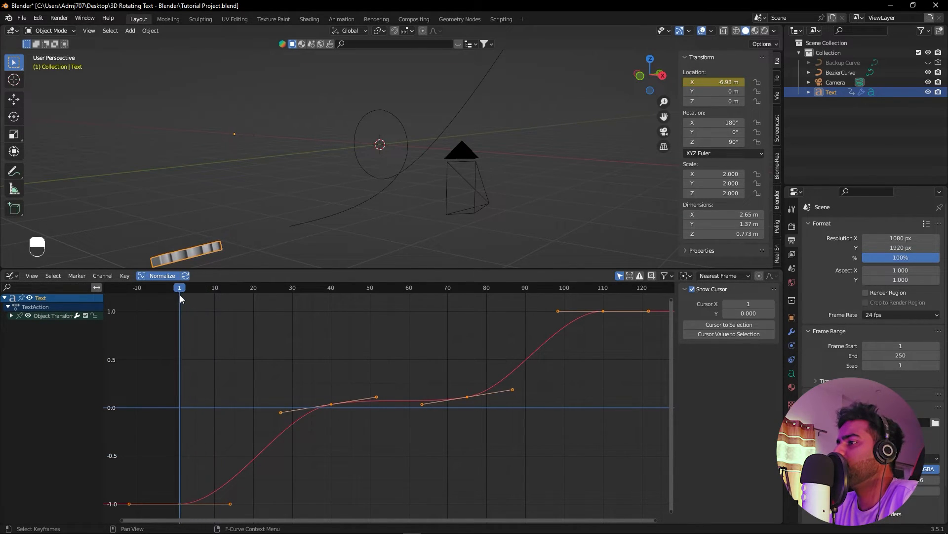
key(space)
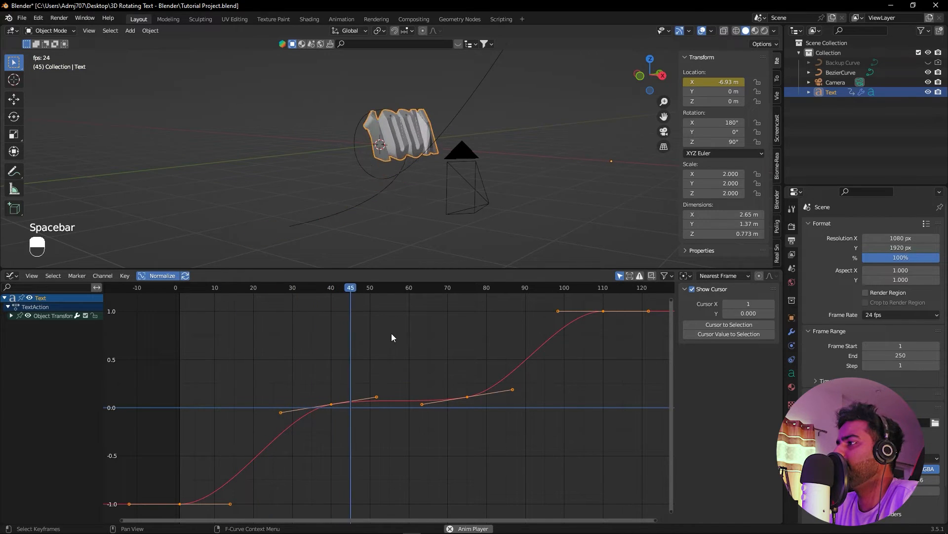
key(space)
drag(450, 293, 180, 348)
key(space)
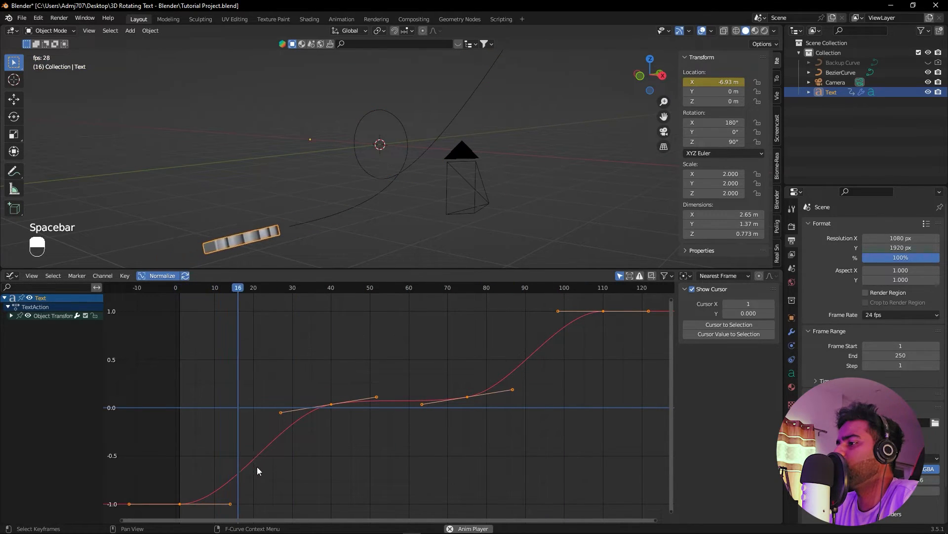
key(space)
Raise only the first keyframe's outgoing handle on the X location curve for a faster start, and preview the motion.
drag(229, 502, 220, 469)
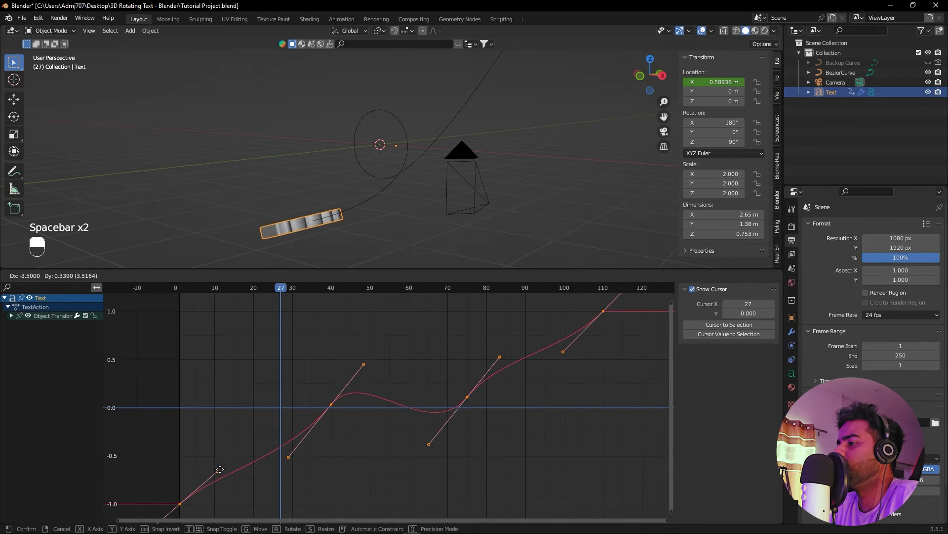
key(ctrl+z)
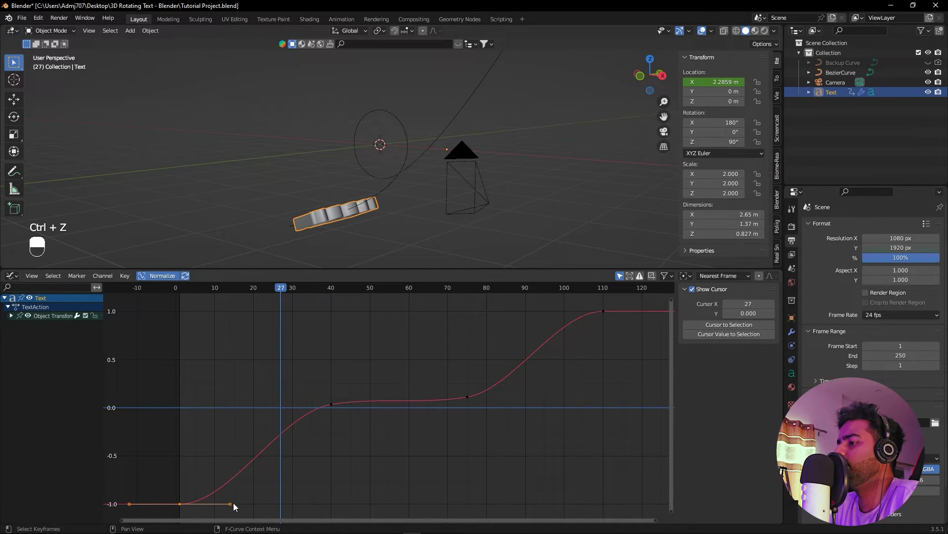
drag(233, 501, 225, 463)
click(268, 289)
key(space)
key(space)
Move the X location keyframe at frame 40 to frame 30 without changing its value, and play the animation.
click(337, 406)
drag(330, 404, 292, 405)
key(shift+Left)
key(space)
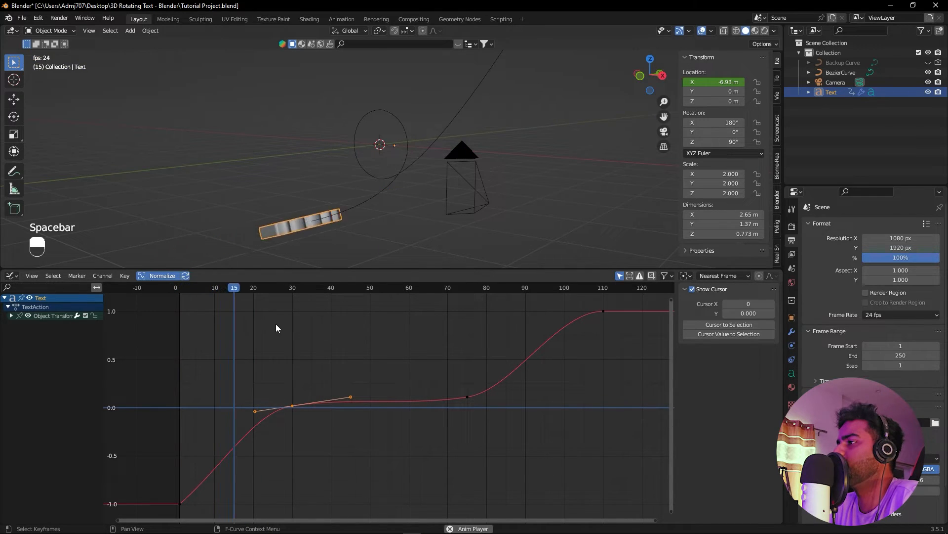
key(space)
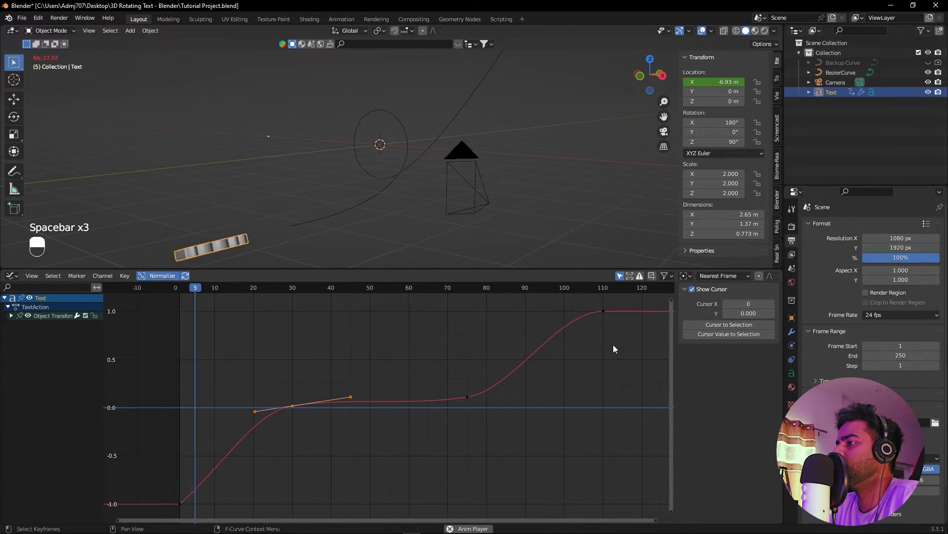
key(space)
Steepen the first keyframe's outgoing handle, slightly adjust the frame 30 keyframe's incoming handle, and play the animation.
drag(274, 292, 254, 309)
drag(196, 489, 174, 507)
drag(225, 464, 205, 445)
click(292, 405)
drag(254, 411, 255, 414)
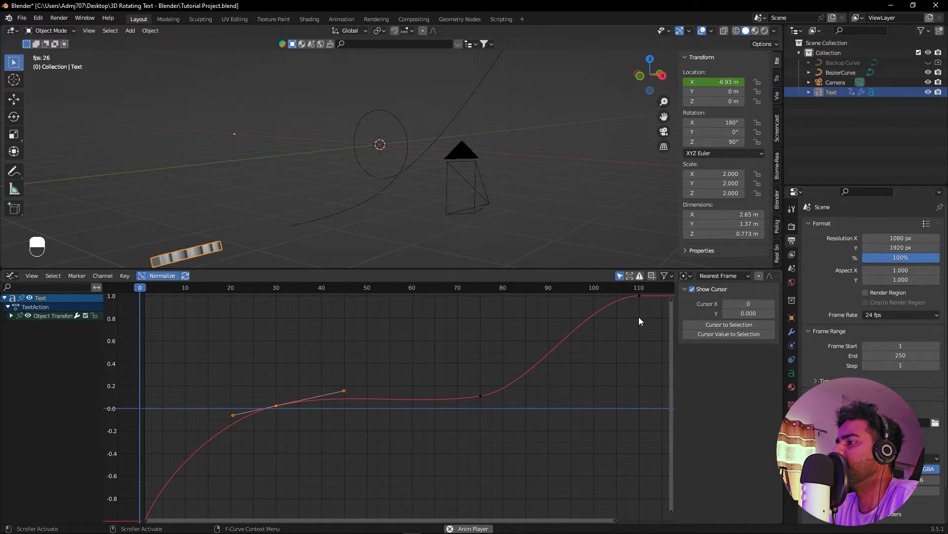
key(space)
key(space)
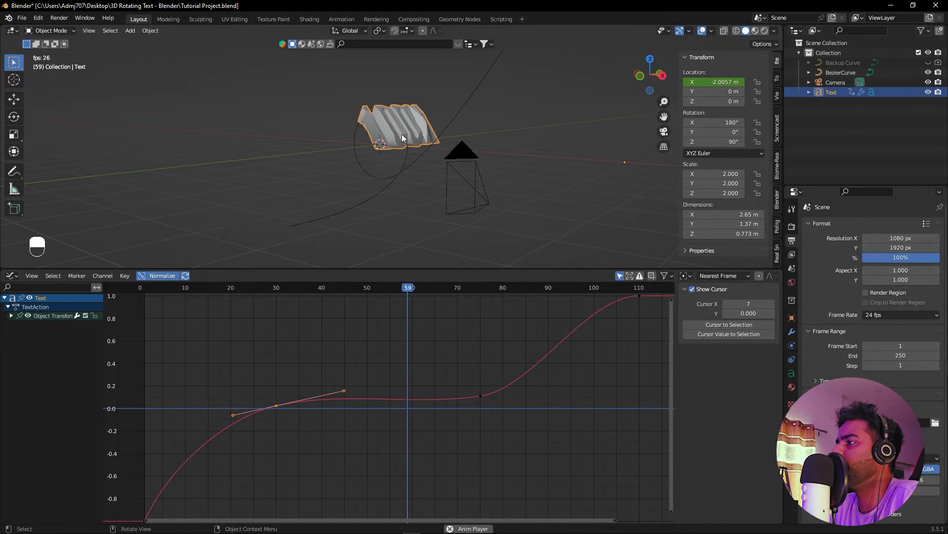
Raise the X location keyframe at frame 75 to about 7.96 m and preview the slow middle section.
click(474, 292)
key(space)
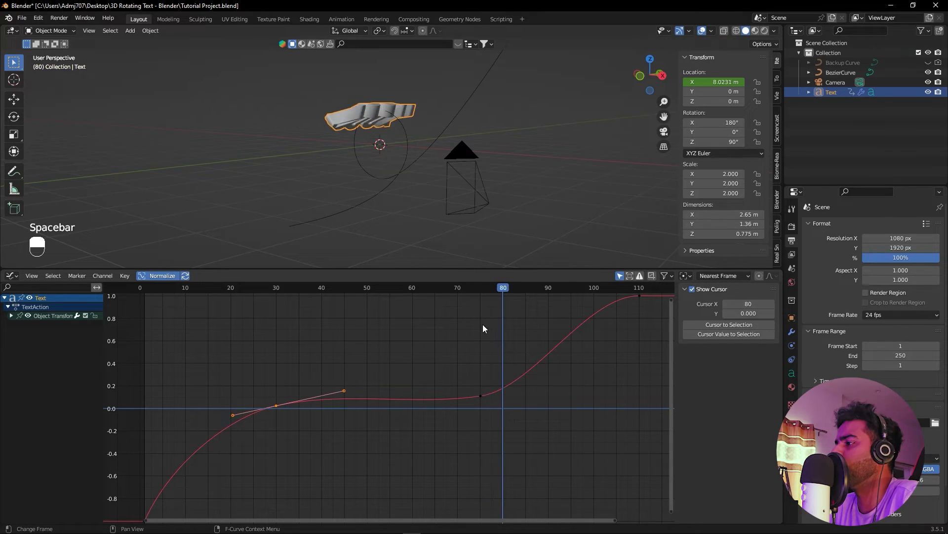
drag(496, 298, 480, 296)
drag(498, 372, 482, 389)
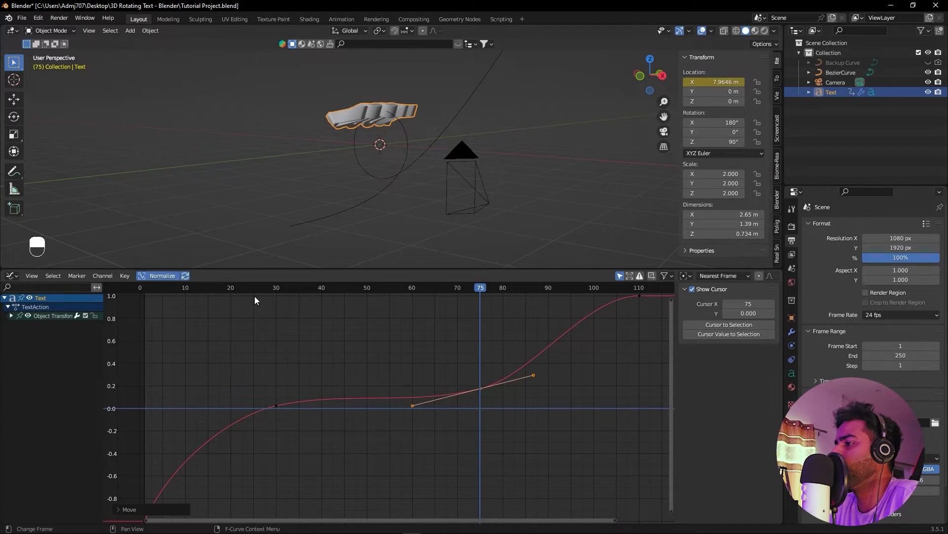
click(258, 291)
key(space)
key(space)
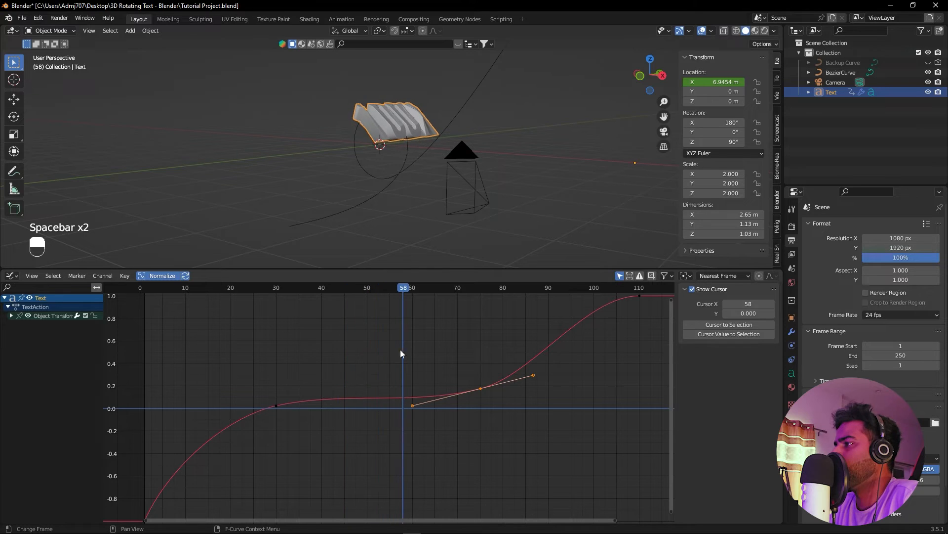
Shorten the frame 30 keyframe's outgoing handle, raise the frame 75 keyframe's incoming handle slightly, and replay the animation from the start.
click(480, 386)
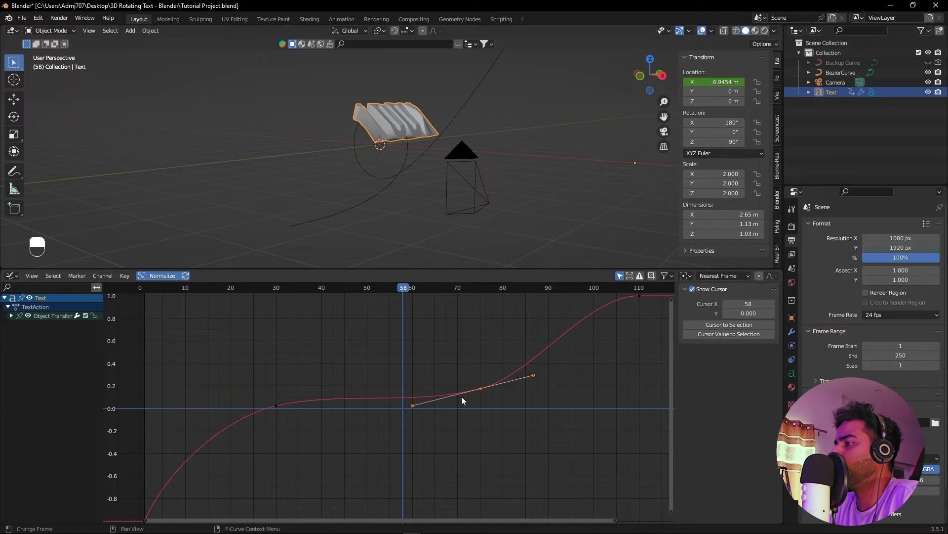
click(302, 408)
drag(344, 390, 320, 396)
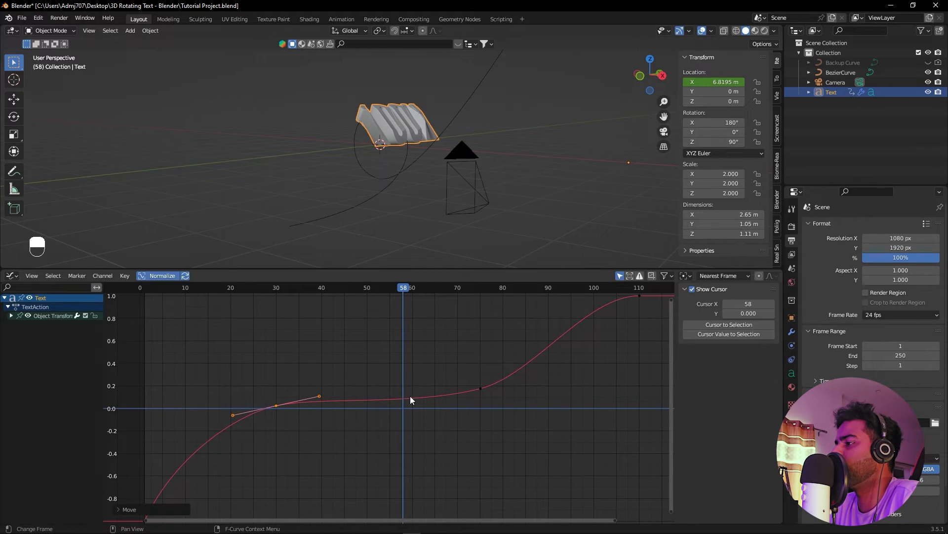
click(479, 389)
drag(410, 407, 413, 399)
drag(267, 292, 140, 292)
key(space)
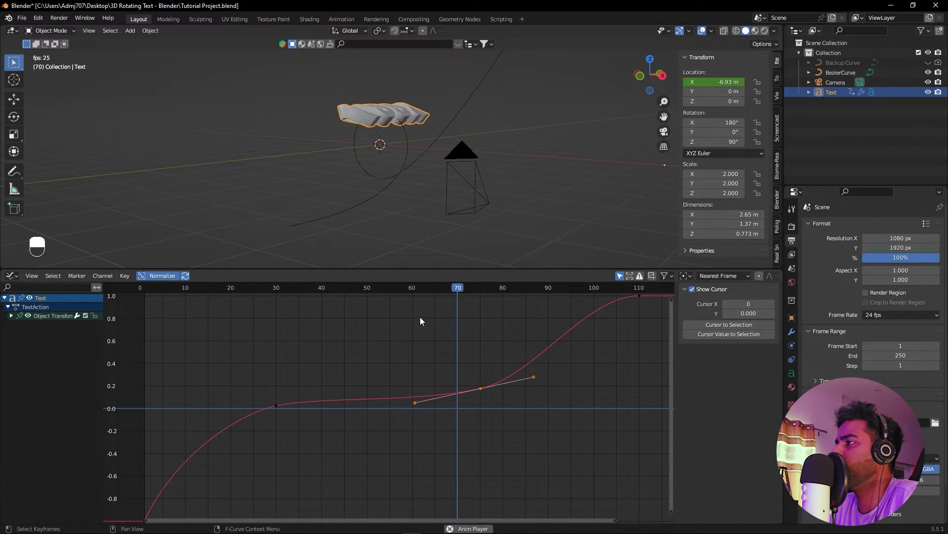
key(space)
Move the X location keyframe at frame 75 to frame 65 and replay the animation to check the timing.
drag(286, 289, 485, 303)
drag(466, 378, 434, 387)
key(shift+Left)
key(space)
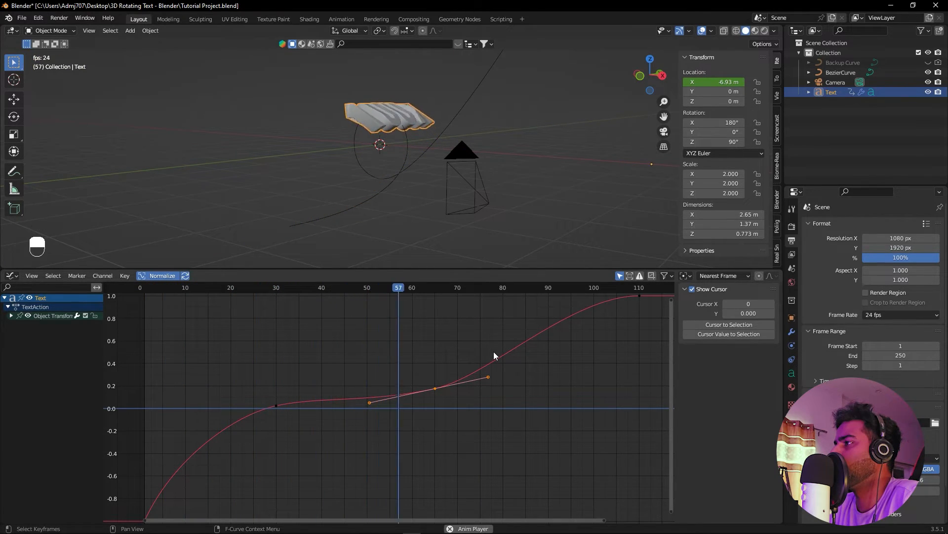
key(space)
key(shift+Left)
key(space)
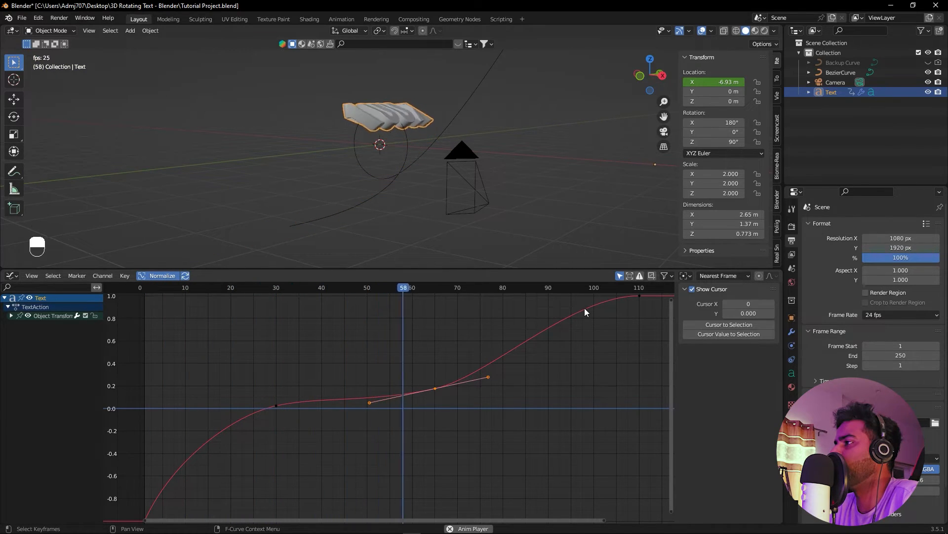
key(space)
click(262, 288)
key(space)
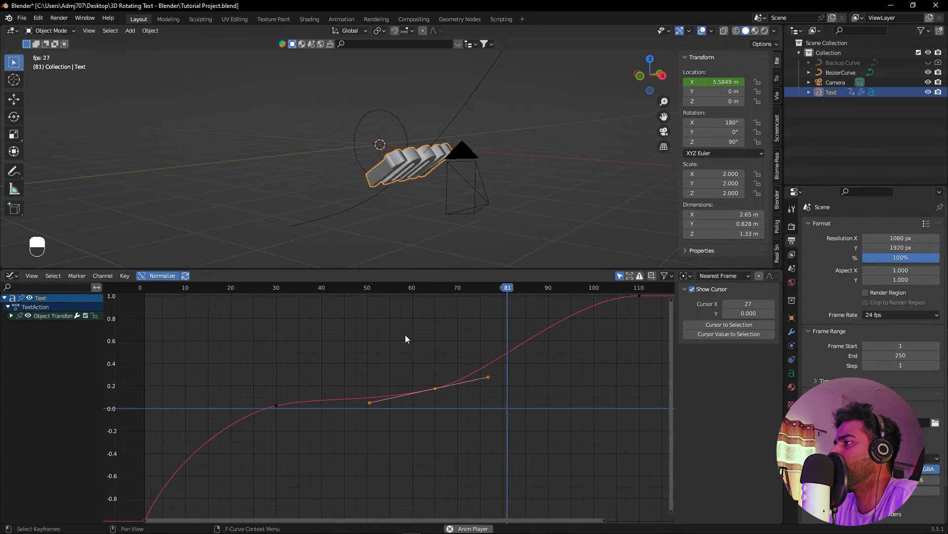
key(space)
Pull the incoming handle of the last X location keyframe down to steepen the curve's end, and replay the animation.
scroll(440, 380, up, 1)
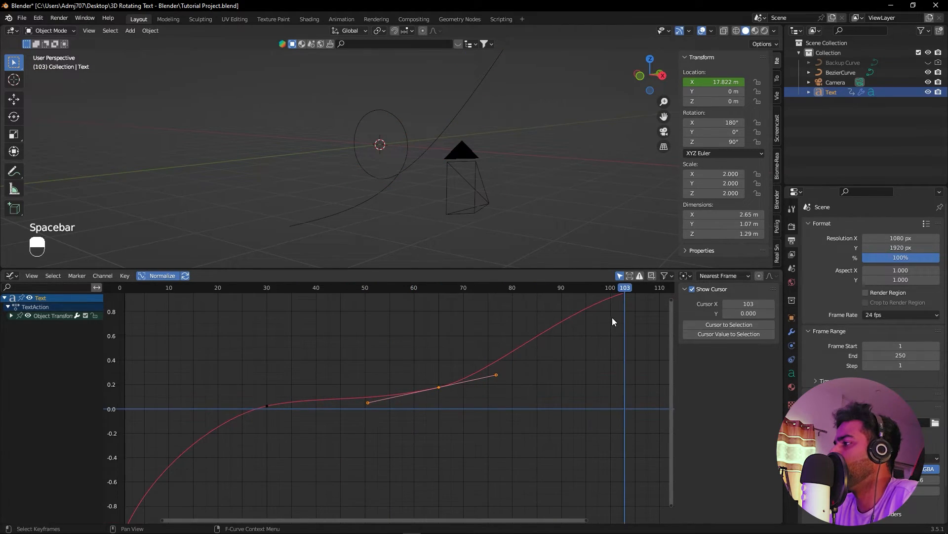
key(Home)
drag(568, 309, 503, 374)
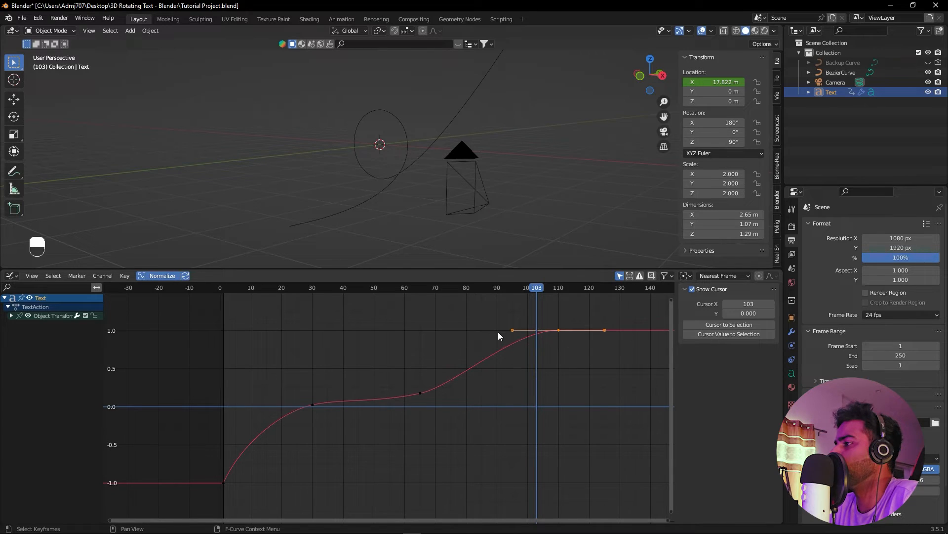
drag(511, 330, 506, 375)
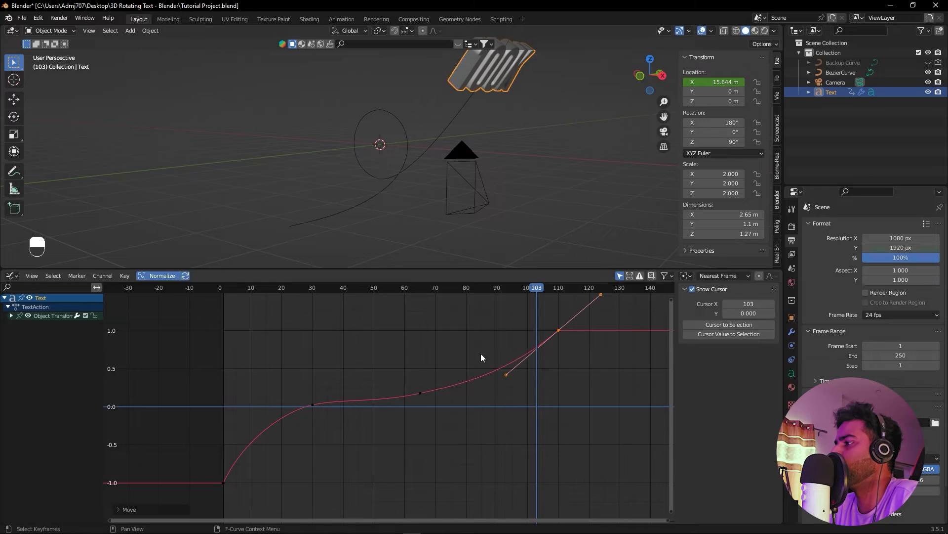
key(space)
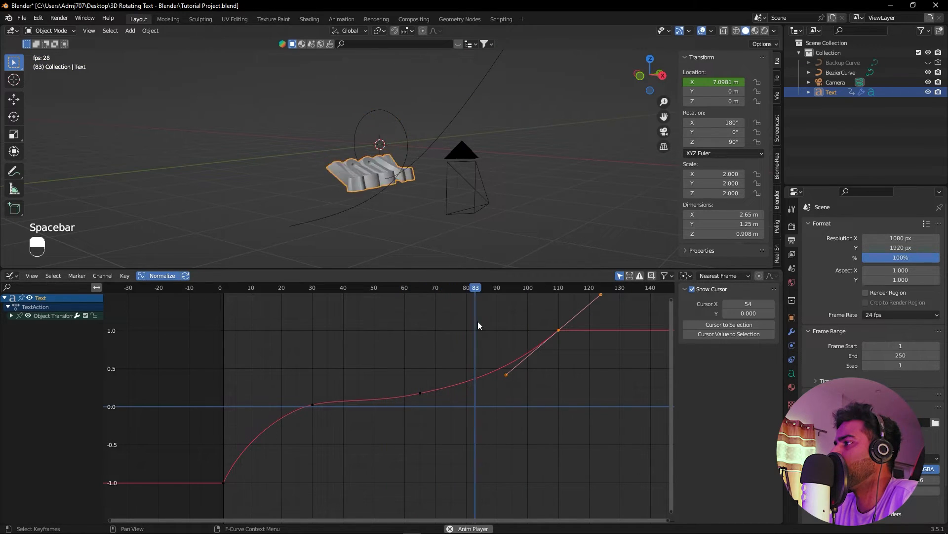
Move the last X location keyframe earlier to frame 101, keeping its value, and replay the animation to check the timing.
drag(558, 329, 548, 335)
key(g)
key(x)
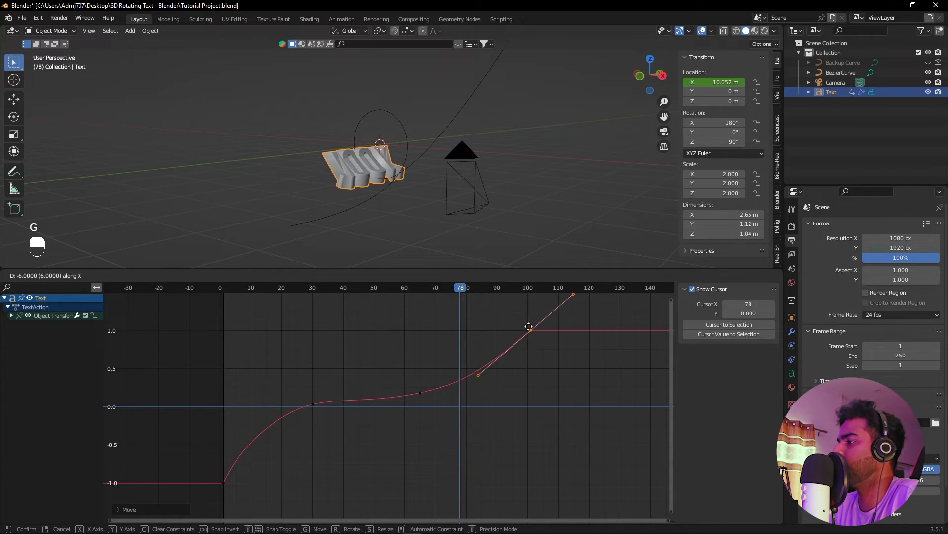
click(529, 326)
click(351, 297)
key(space)
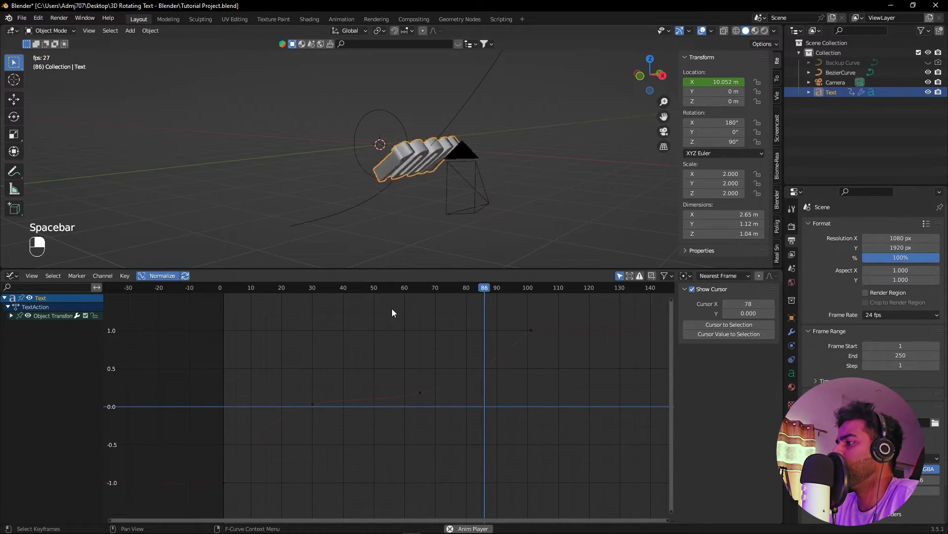
key(space)
key(space)
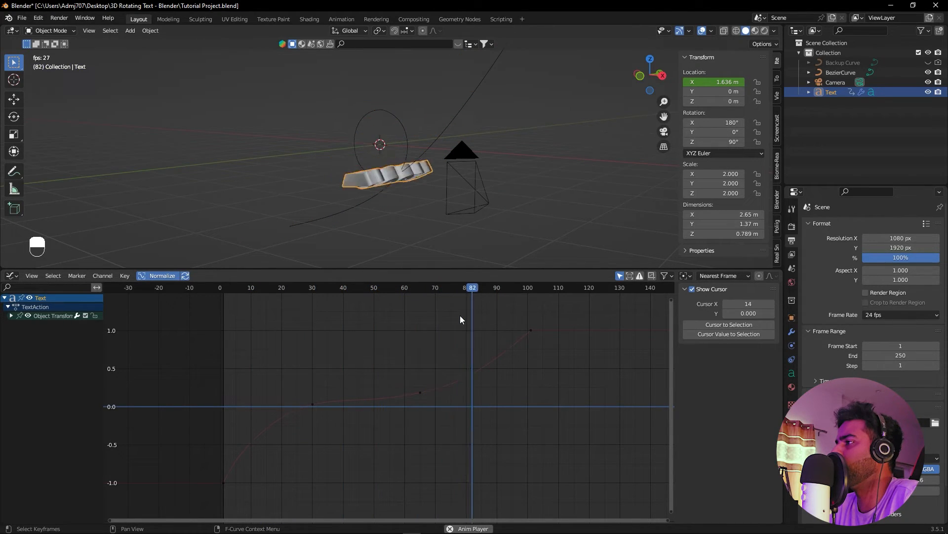
key(space)
Lengthen the frame 65 keyframe's handles, pull its incoming handle in and slightly up, and scrub through to preview the motion.
drag(435, 309, 417, 336)
drag(427, 375, 410, 406)
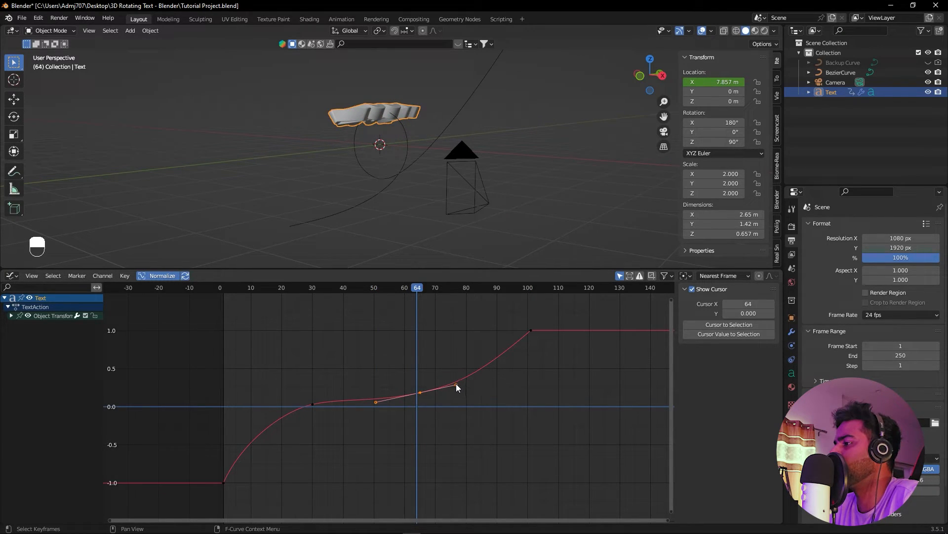
key(s)
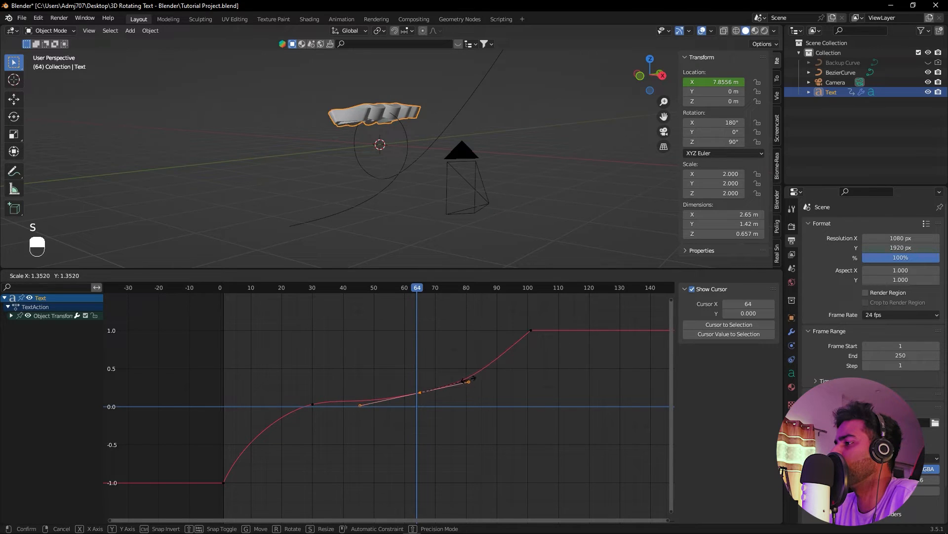
click(475, 378)
click(354, 407)
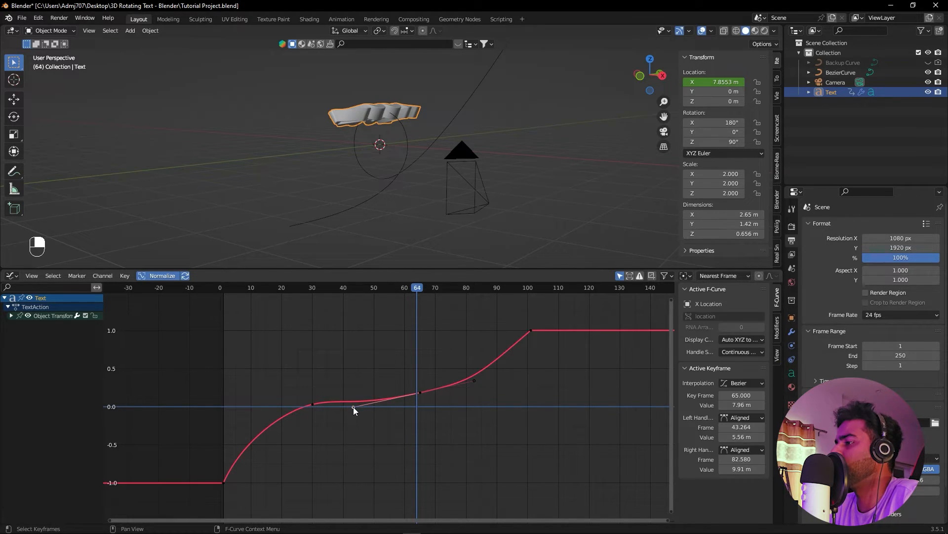
key(g)
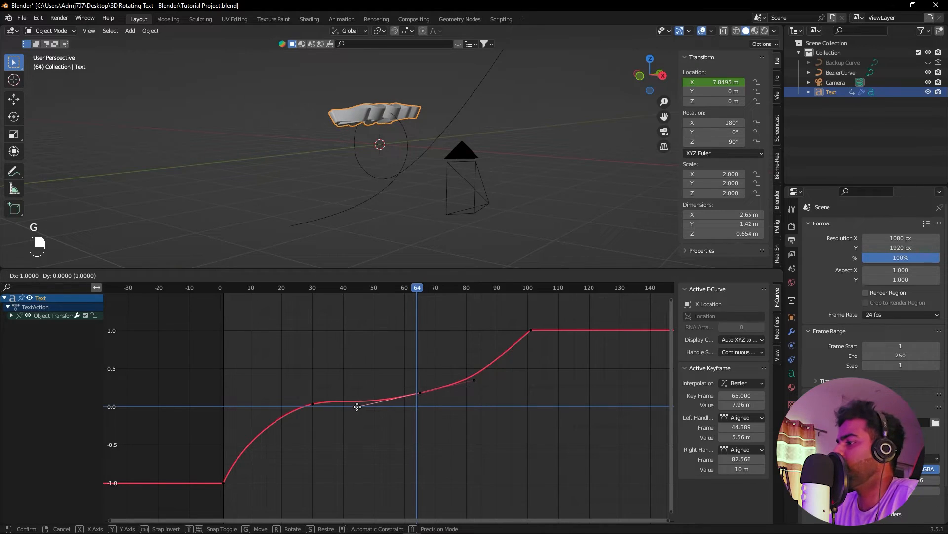
drag(466, 288, 550, 316)
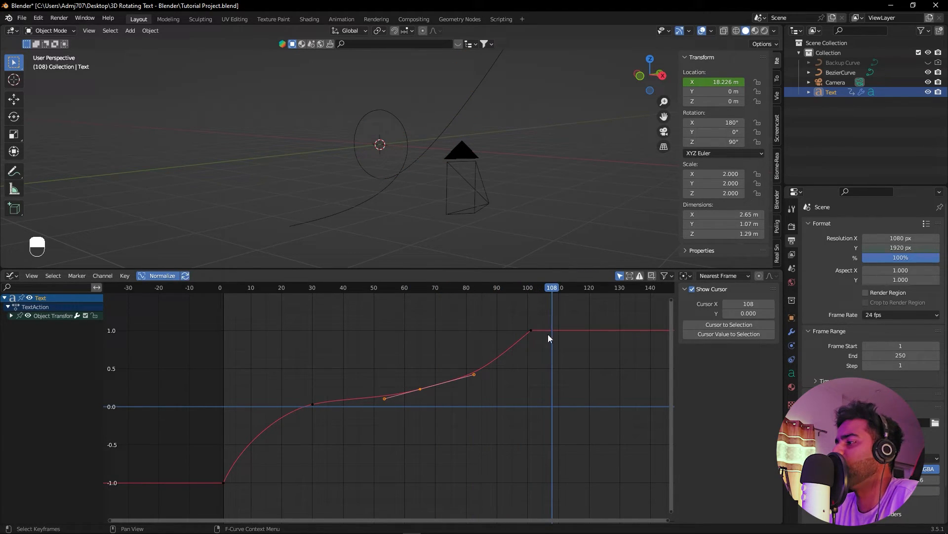
click(546, 380)
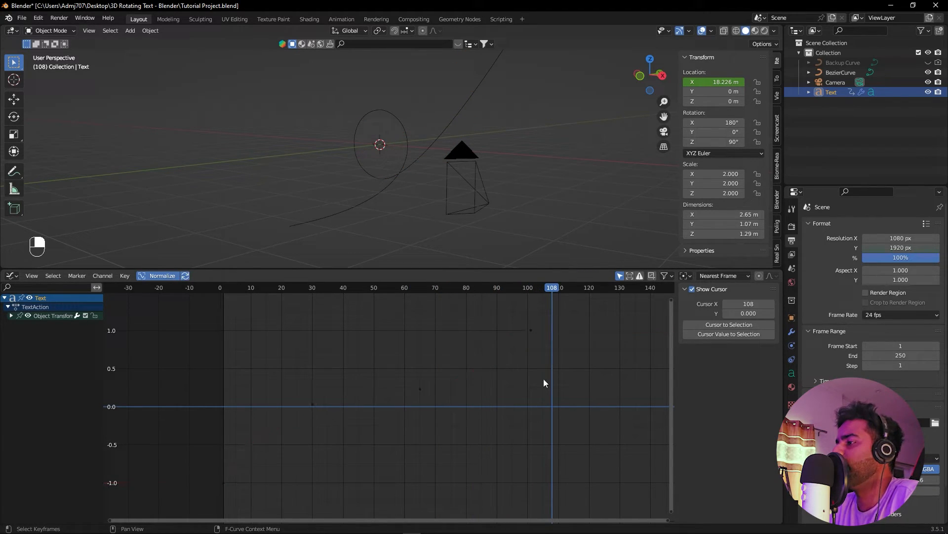
Switch the graph editor area to the Timeline and go to frame 30.
click(12, 276)
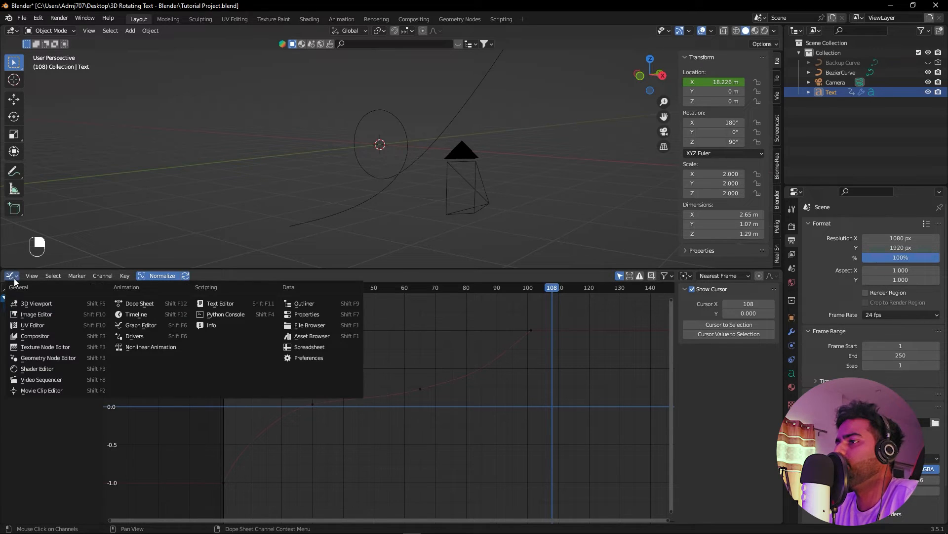
click(186, 315)
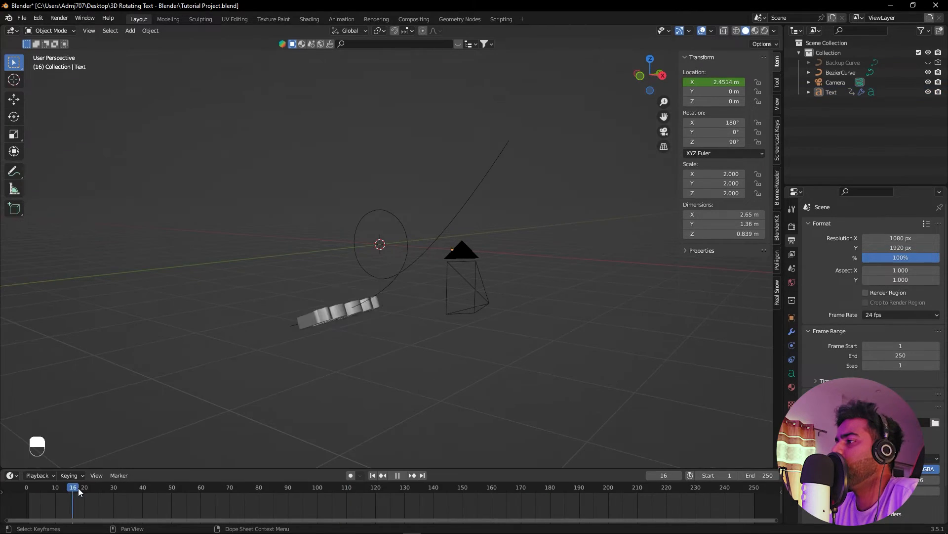
drag(78, 488, 113, 488)
Duplicate the text object in place and clear the X location keyframes from the duplicate.
click(403, 241)
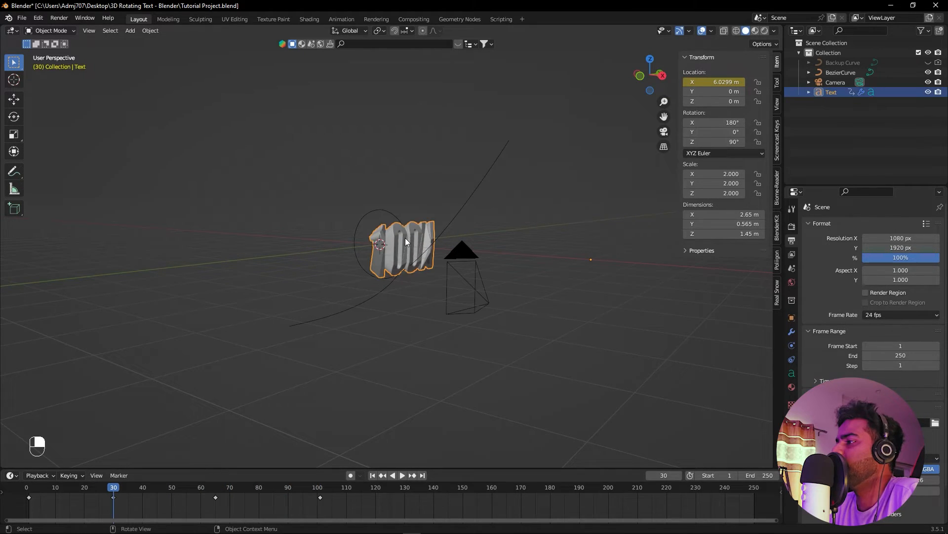
key(shift+d)
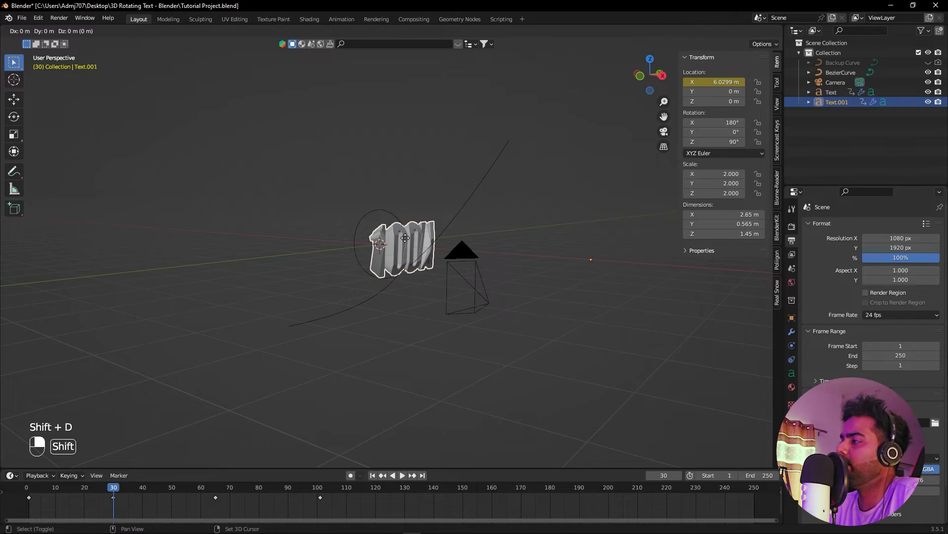
click(405, 238)
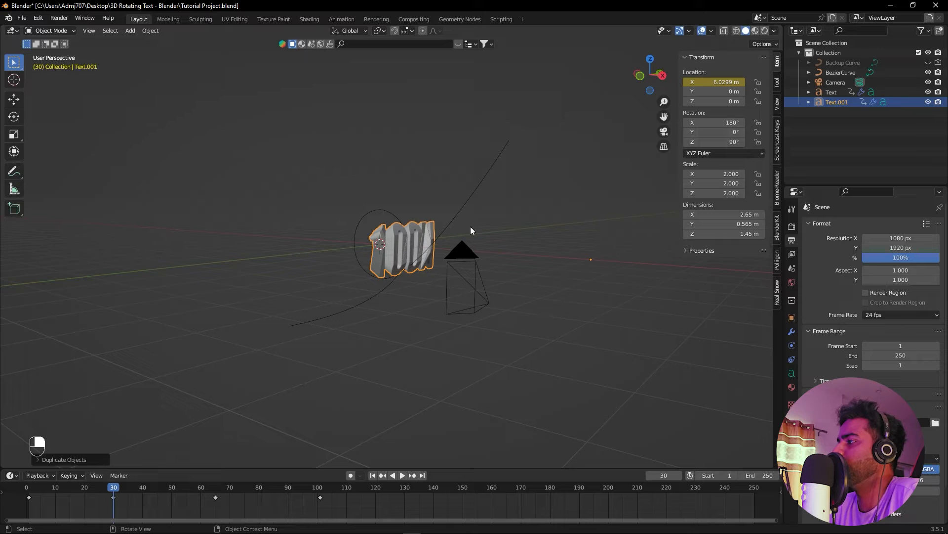
click(831, 120)
click(837, 102)
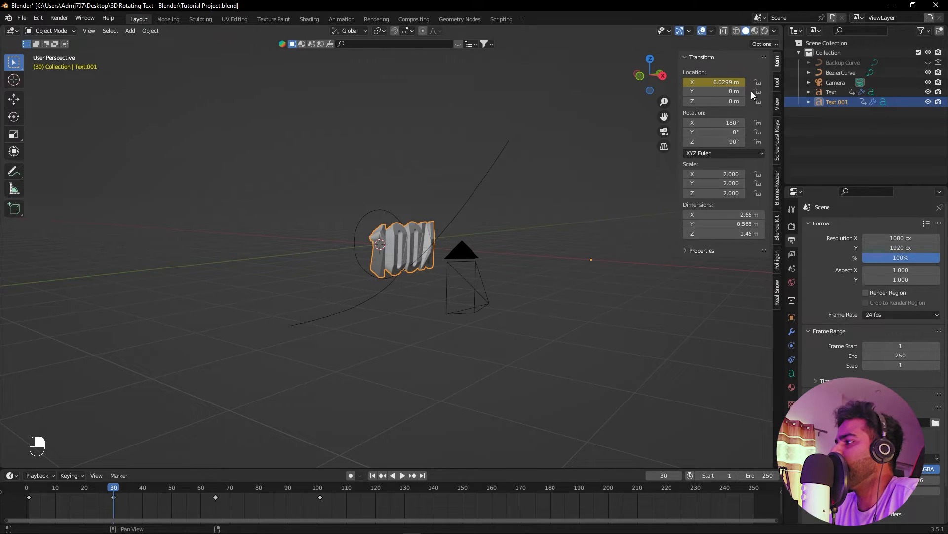
right_click(721, 82)
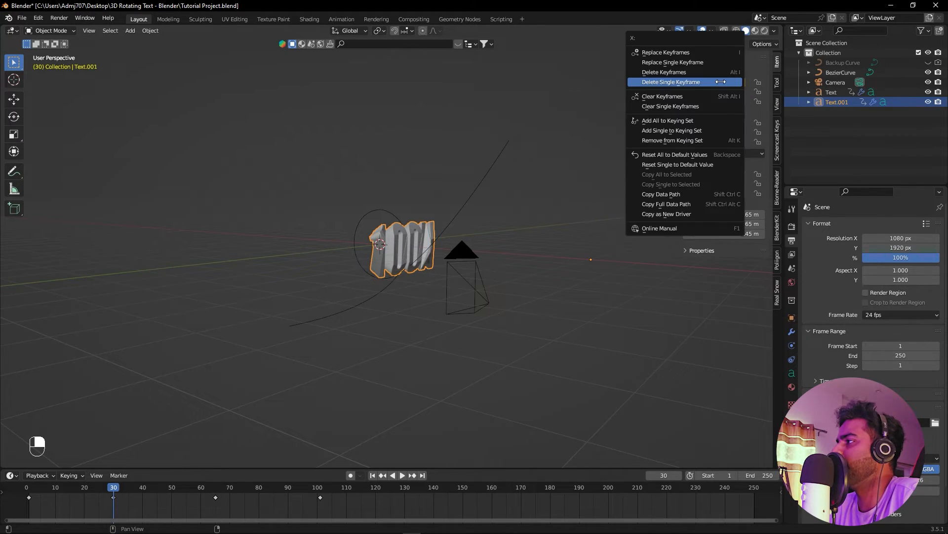
click(681, 99)
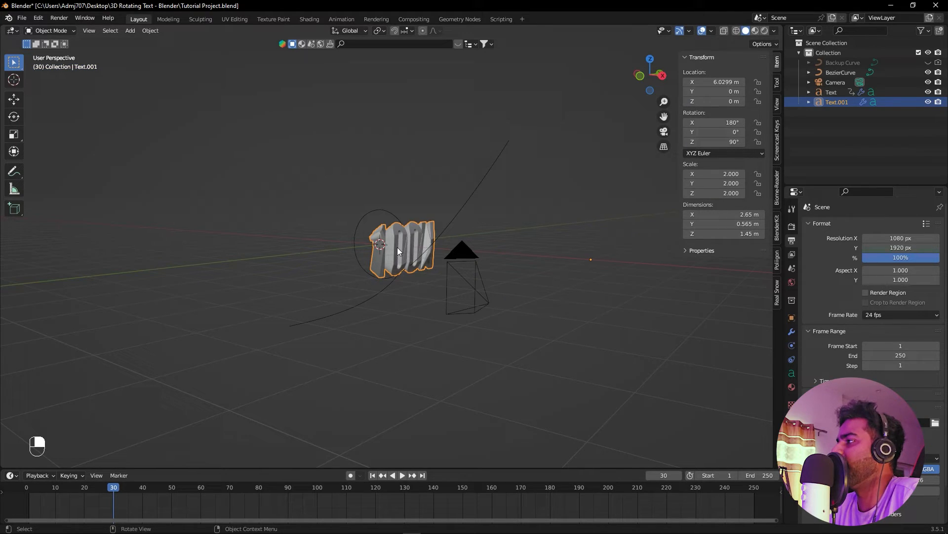
Slide the duplicate text back along the curve behind the original by setting its X location to about 4.63 m.
drag(711, 82, 738, 82)
alt+drag(366, 341, 545, 275)
drag(722, 83, 729, 83)
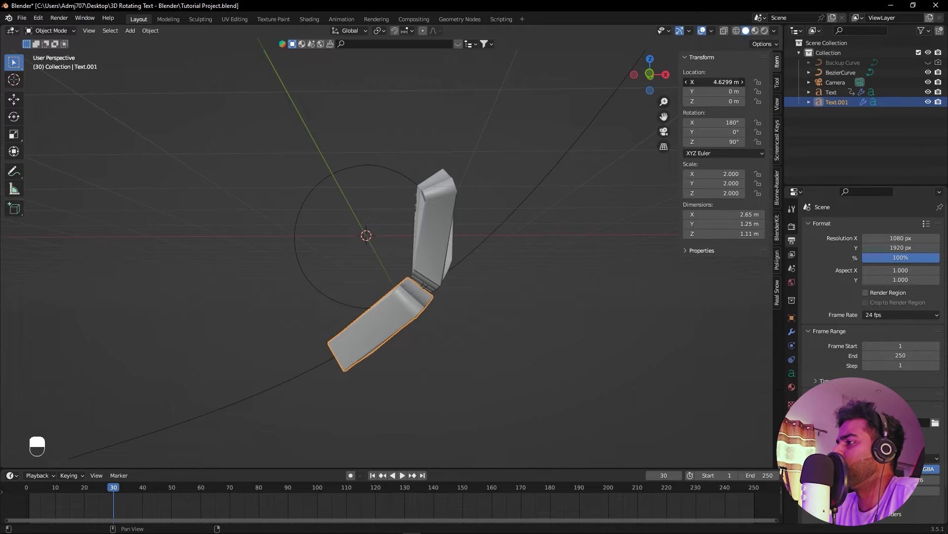
click(552, 302)
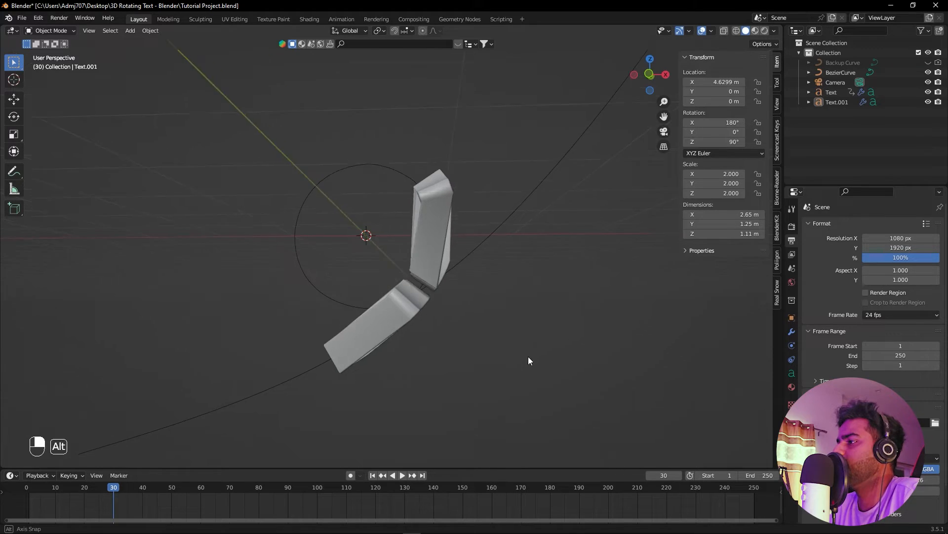
Parent the duplicate text to the original animated text.
alt+drag(529, 360, 487, 361)
click(369, 324)
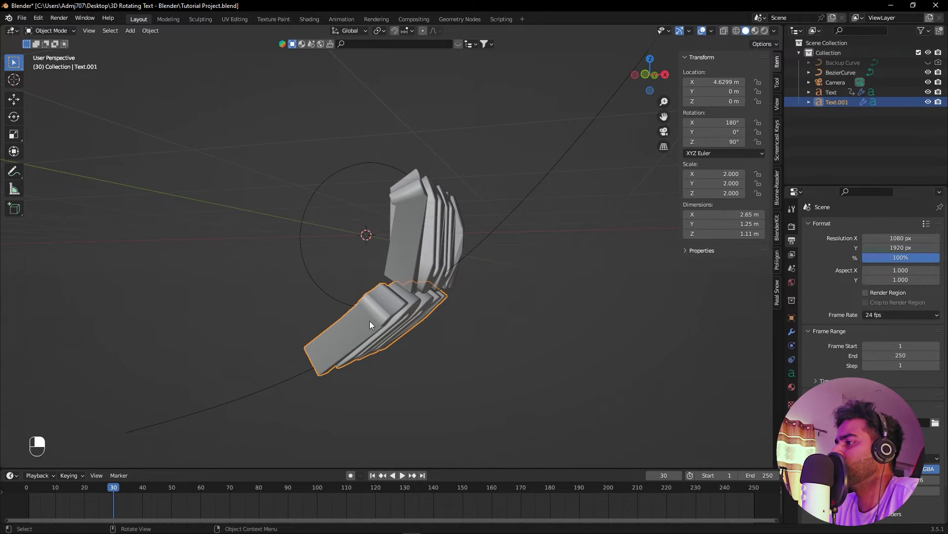
shift+click(411, 232)
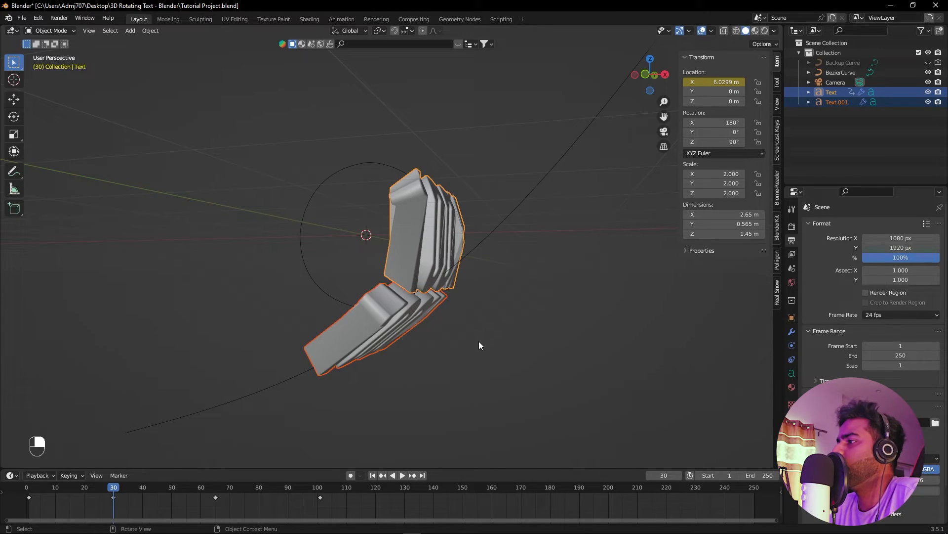
key(ctrl+p)
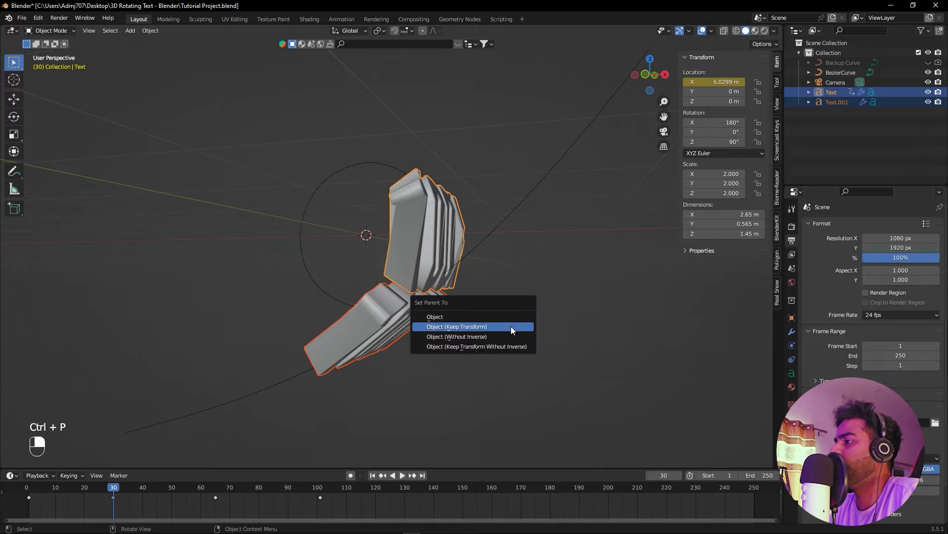
Parent the copied text to the original 100K text with Keep Transform, and play the animation, stopping at frame 43.
click(474, 328)
key(space)
drag(242, 487, 152, 476)
key(space)
click(534, 309)
alt+drag(534, 309, 420, 307)
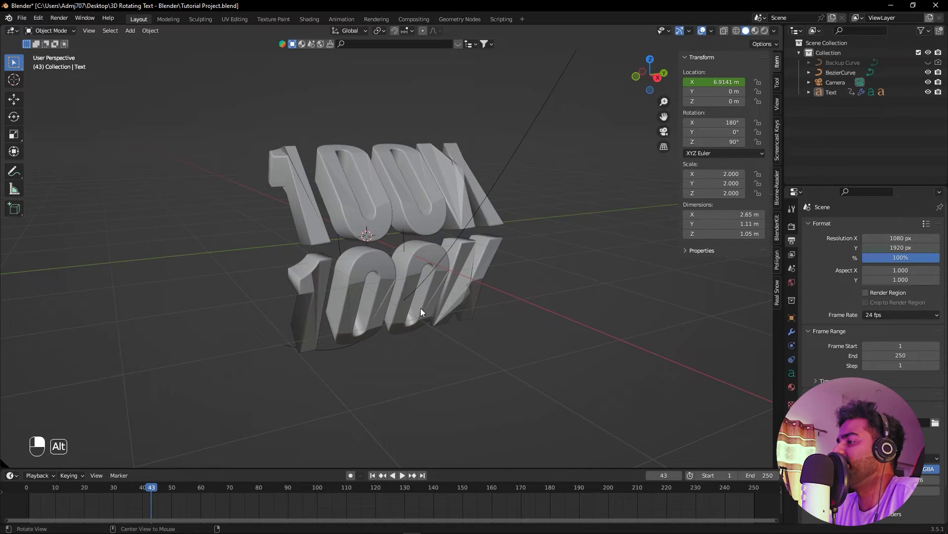
Replace the lower text's wording with "SUBSCRIBERS".
click(389, 296)
key(Tab)
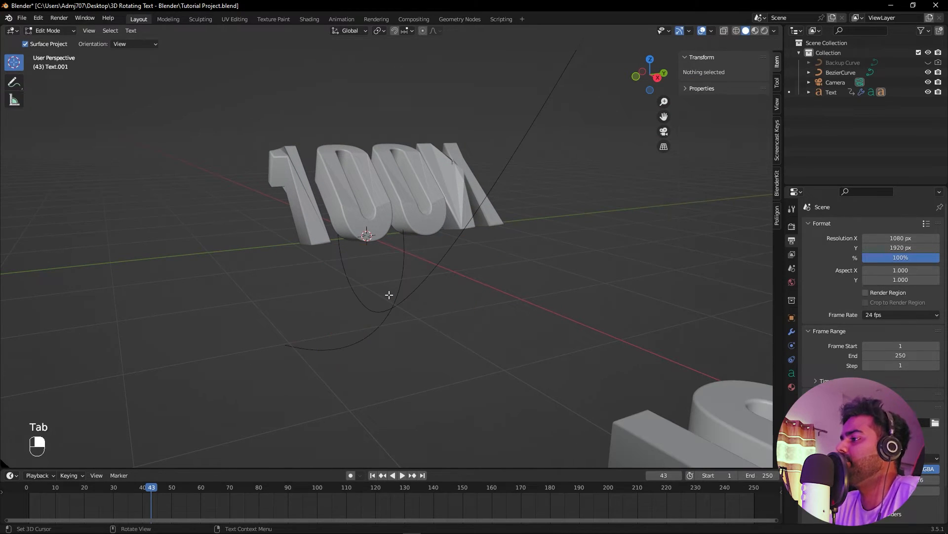
scroll(390, 296, down, 5)
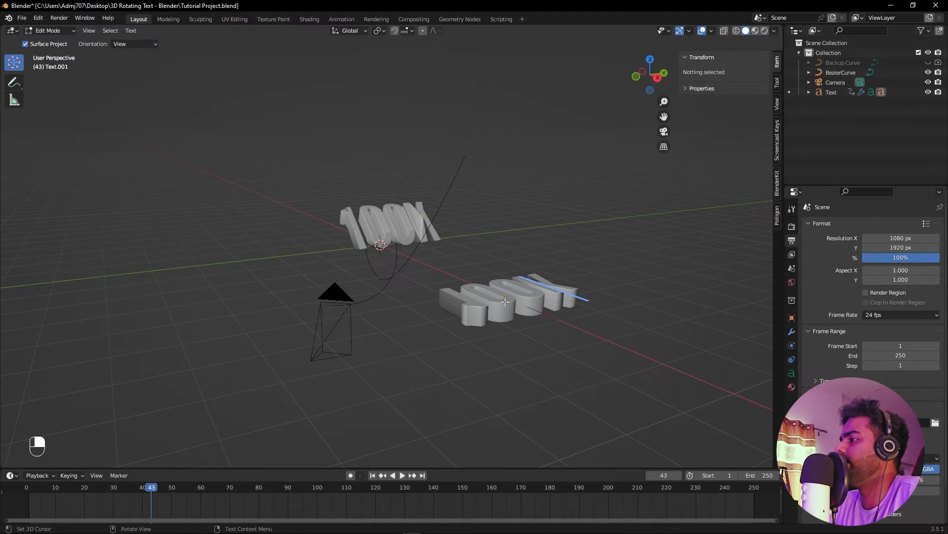
key(BackSpace)
key(BackSpace)
key(BackSpace)
key(BackSpace)
text(S)
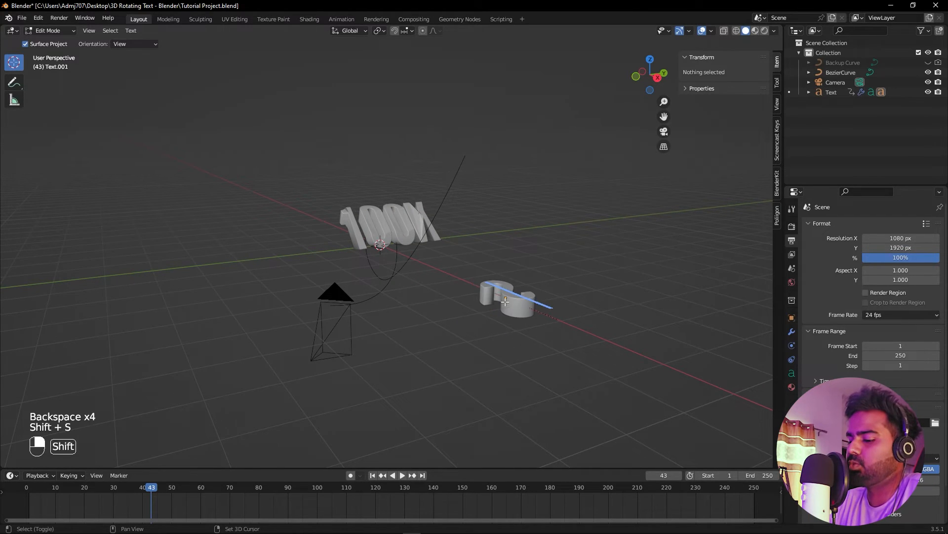
text(UBSCRIBERS)
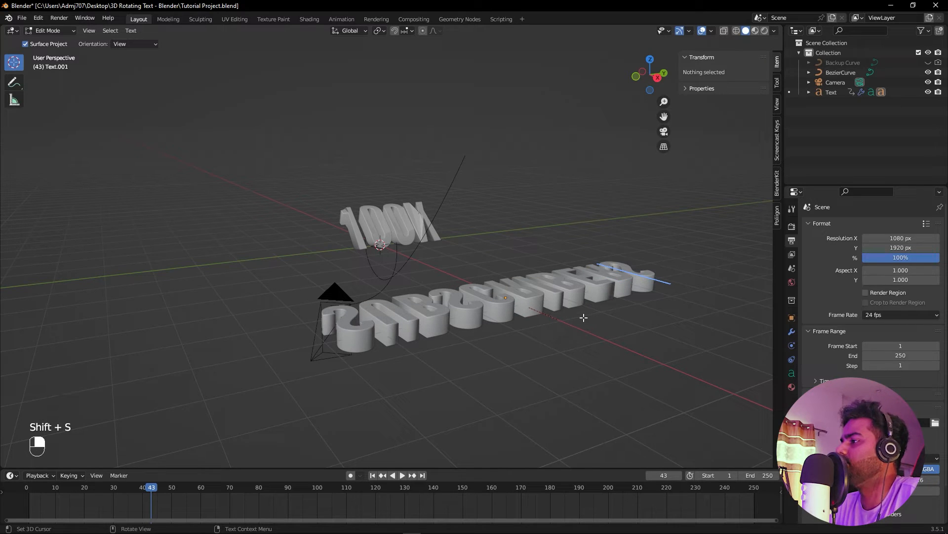
key(Tab)
Scale the SUBSCRIBERS text down to about 0.602 and move it to an X location of about 5.14 m, beneath 100K.
middle_drag(474, 313, 450, 302)
scroll(447, 302, up, 5)
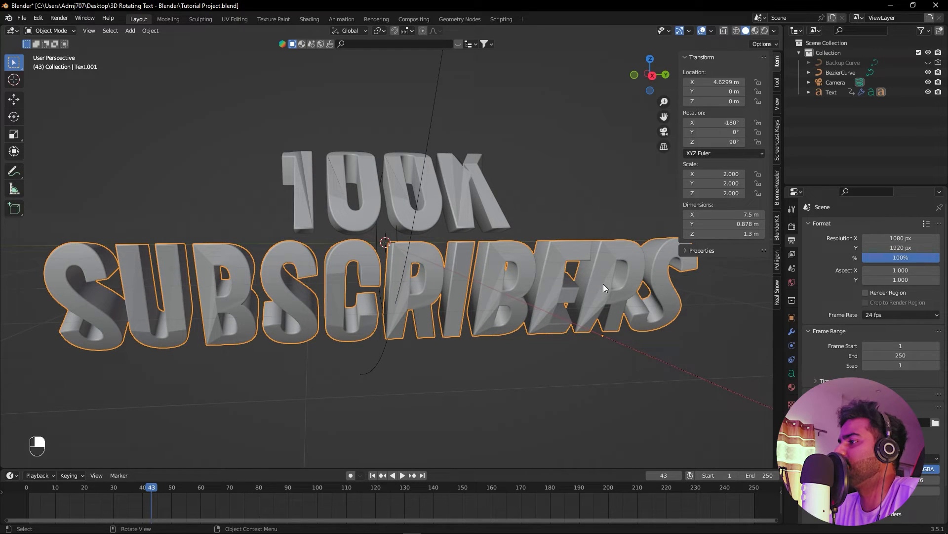
key(s)
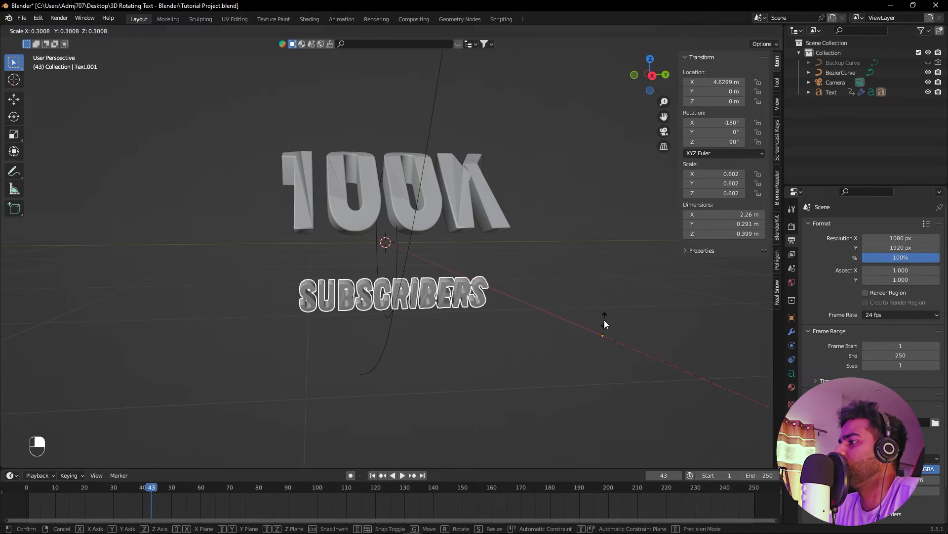
click(603, 319)
middle_drag(527, 318, 562, 301)
drag(716, 80, 733, 80)
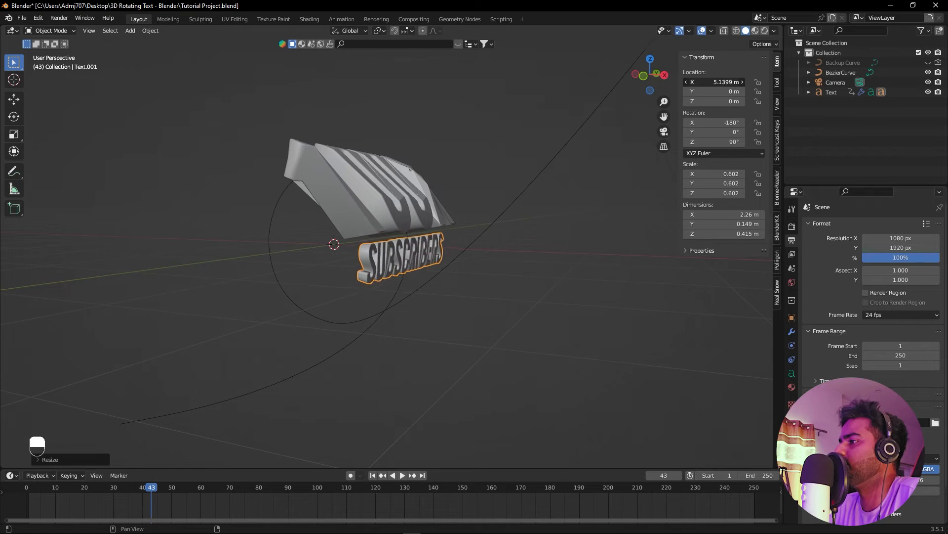
Enlarge the SUBSCRIBERS text to a scale of about 0.667 and set its X location to about 5.08 m.
middle_drag(439, 264, 362, 267)
key(s)
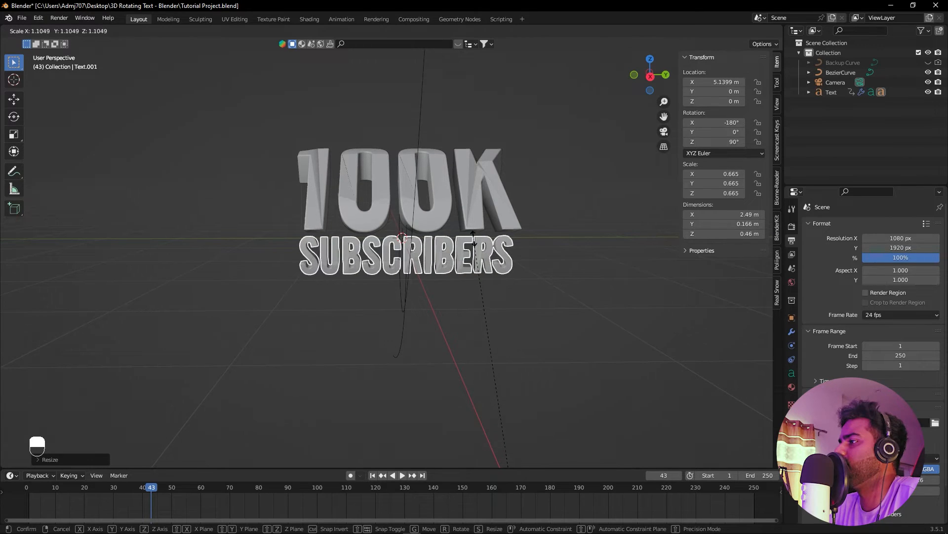
click(475, 239)
drag(714, 82, 692, 83)
middle_drag(477, 212, 595, 214)
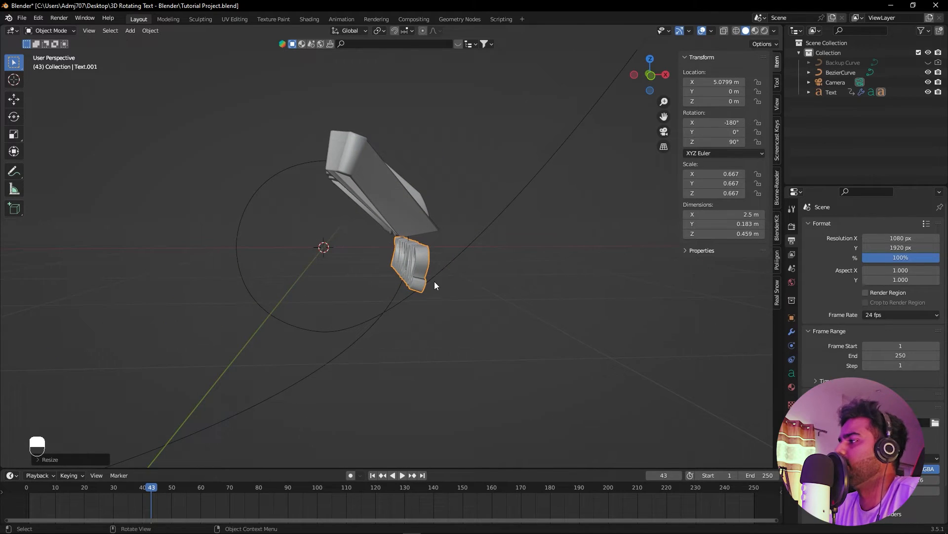
Increase the SUBSCRIBERS text's extrusion to about 0.299 m and shift its X location to about 5.15 m.
click(792, 373)
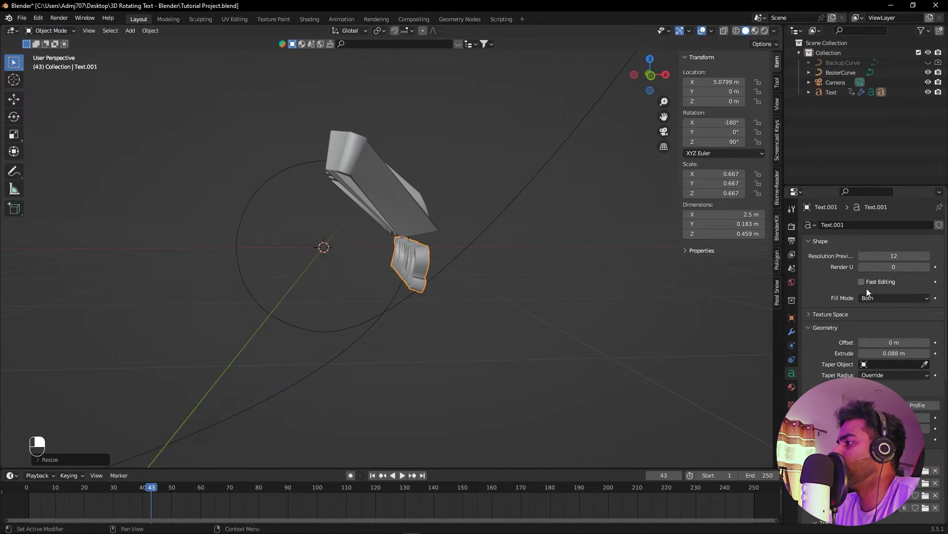
drag(884, 353, 929, 353)
middle_drag(823, 351, 573, 296)
scroll(588, 318, up, 3)
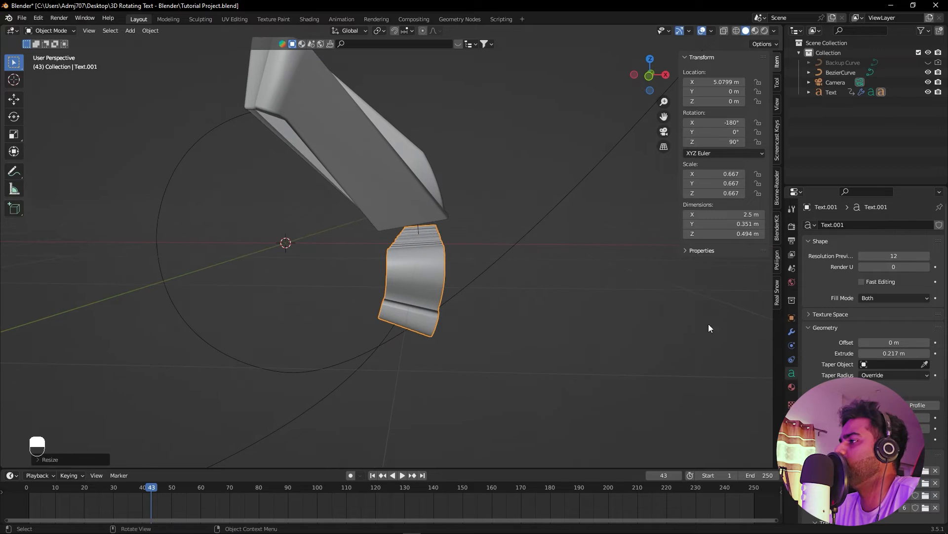
shift+drag(894, 353, 910, 352)
click(601, 310)
alt+drag(600, 310, 511, 317)
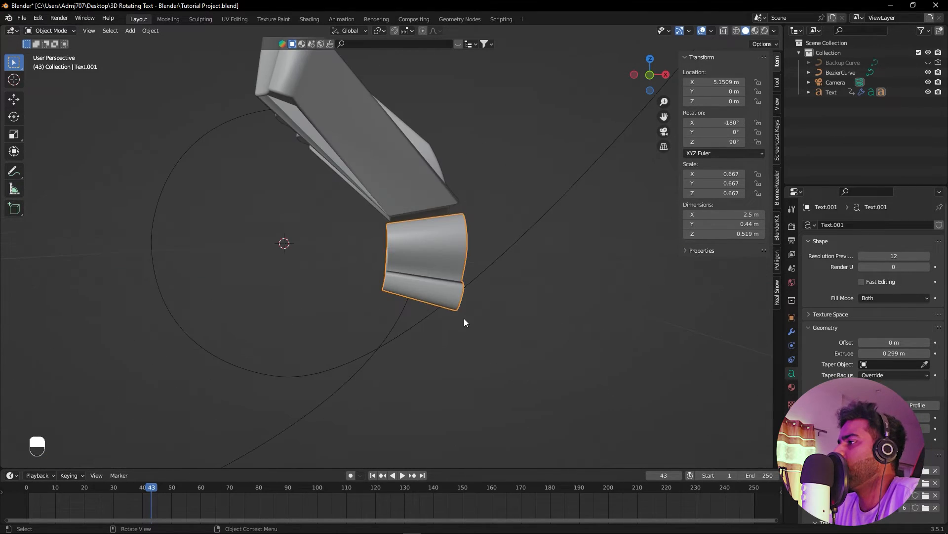
click(464, 318)
alt+drag(464, 318, 519, 316)
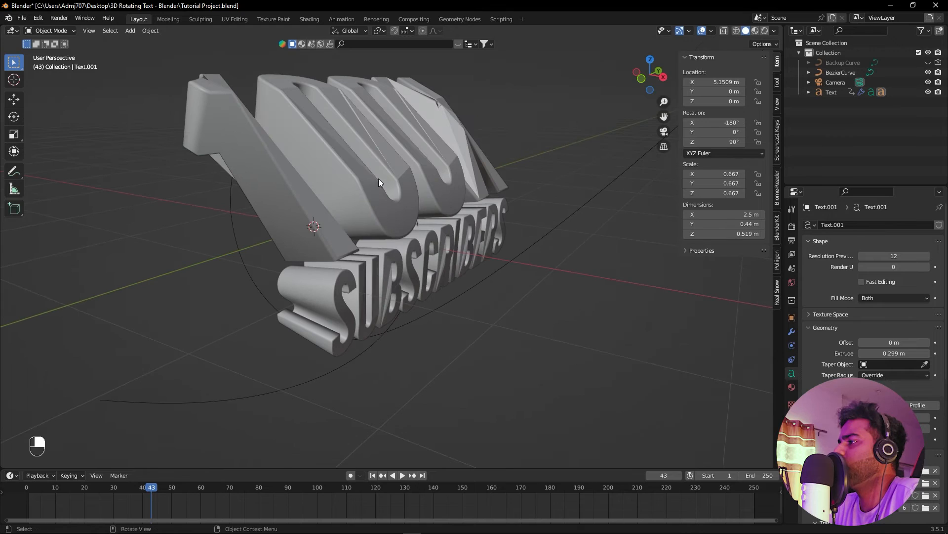
scroll(513, 328, down, 5)
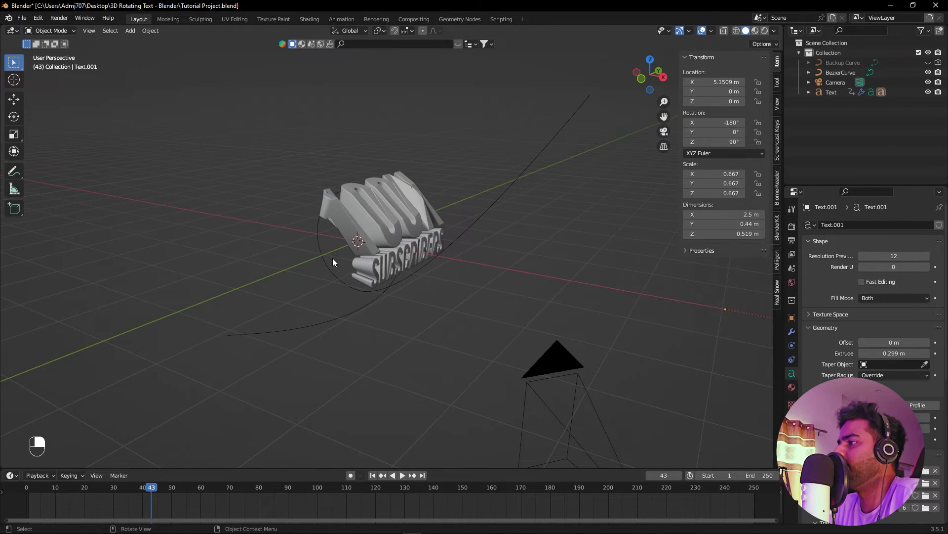
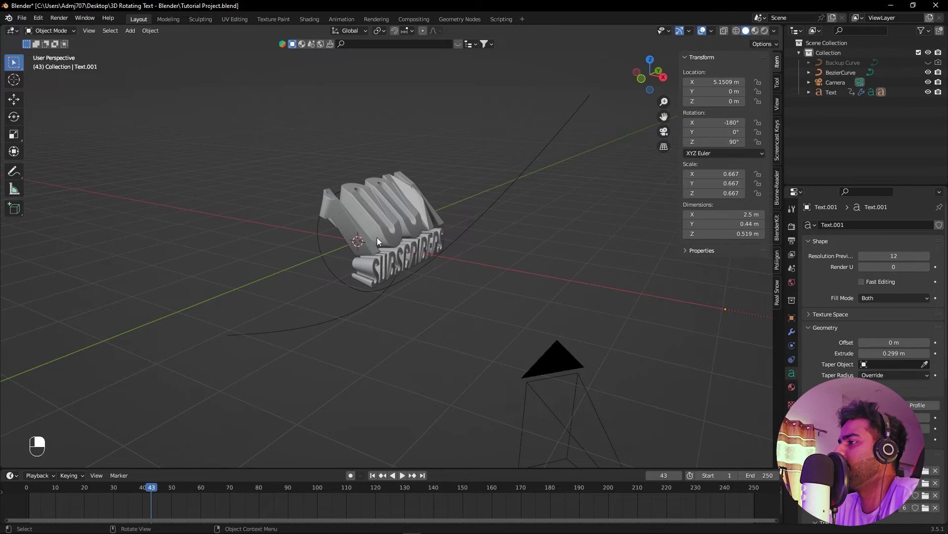
Duplicate the 100K text in place and clear the keyframes on the copy's X location.
alt+drag(379, 245, 413, 300)
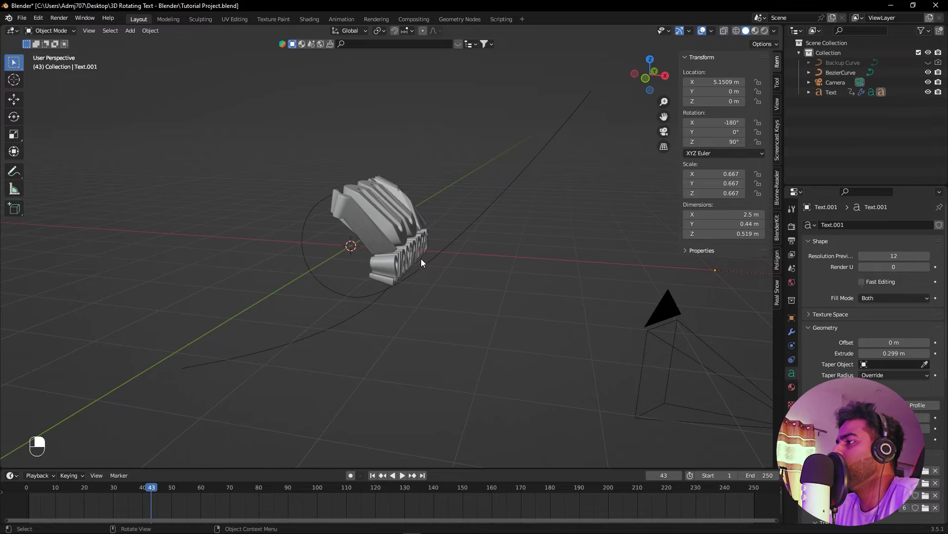
alt+drag(484, 307, 346, 253)
click(388, 220)
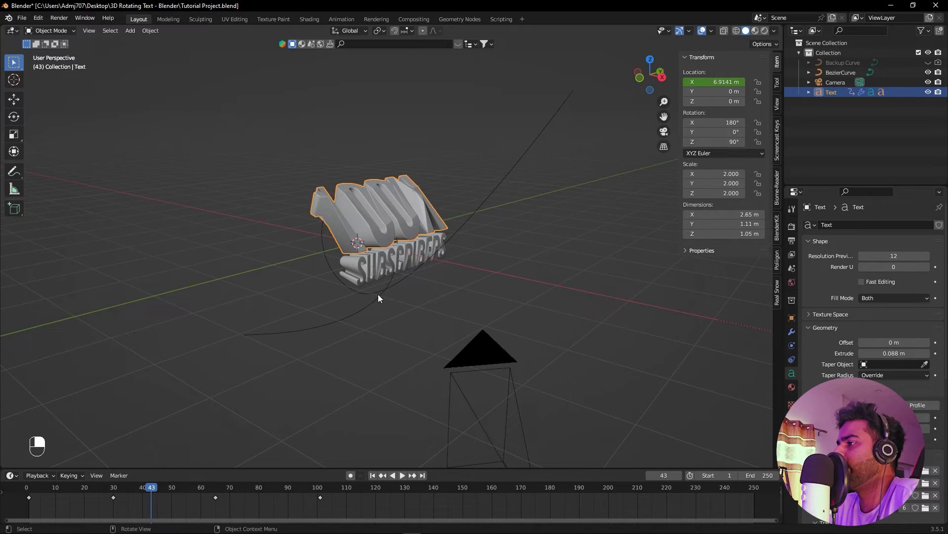
key(shift+d)
right_click(405, 230)
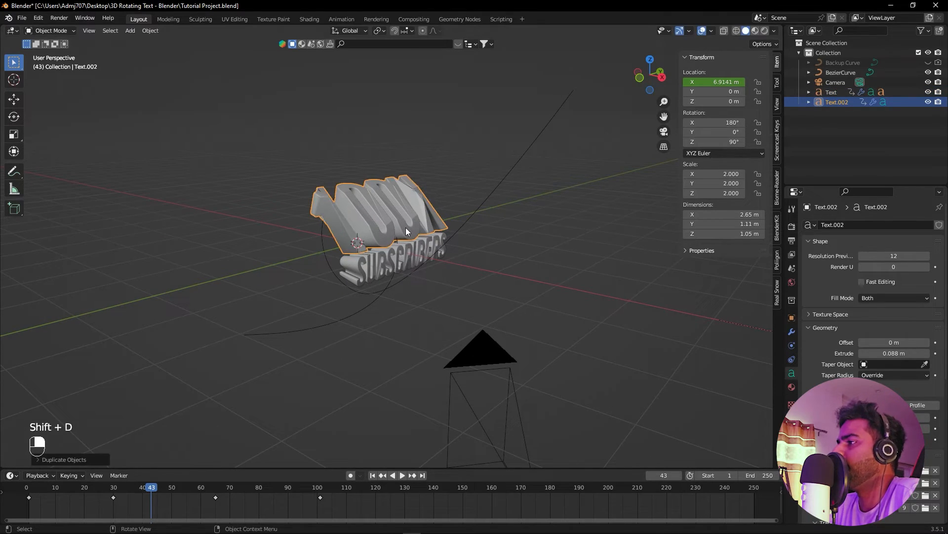
click(837, 120)
click(841, 103)
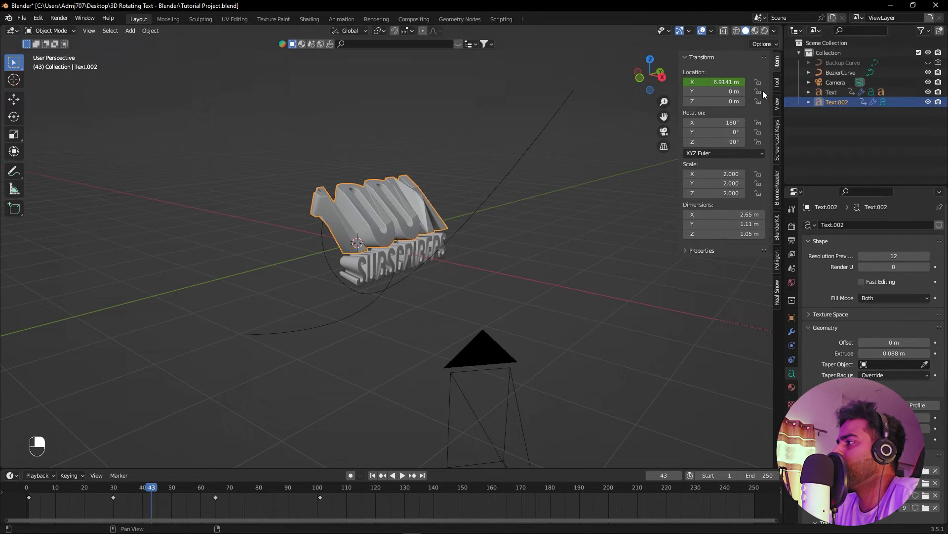
right_click(708, 83)
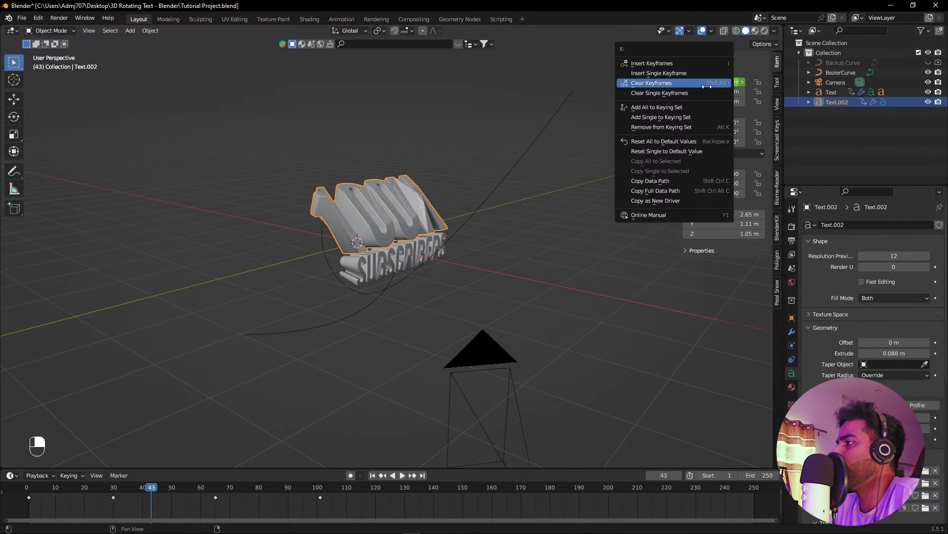
click(665, 83)
Move the 100K copy along the curve to an X location of about 5.18 m, directly below SUBSCRIBERS.
drag(721, 82, 613, 82)
alt+drag(489, 218, 568, 242)
scroll(545, 208, up, 4)
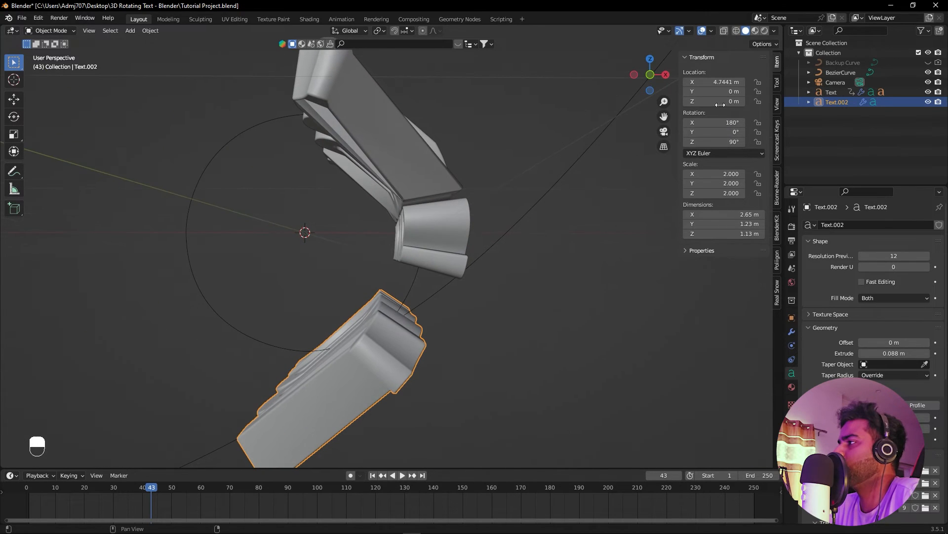
drag(724, 82, 742, 82)
alt+drag(543, 292, 528, 297)
middle_drag(527, 297, 514, 301)
drag(150, 488, 156, 489)
middle_drag(290, 433, 569, 311)
drag(714, 82, 720, 82)
scroll(525, 300, down, 4)
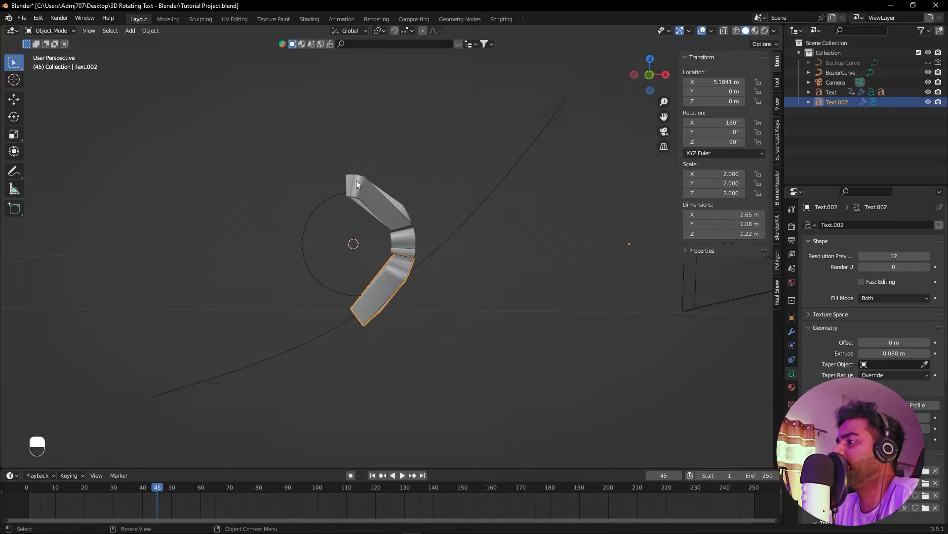
Parent the lower 100K copy to the original 100K text using Object (Keep Transform).
click(490, 309)
click(396, 282)
shift+click(374, 193)
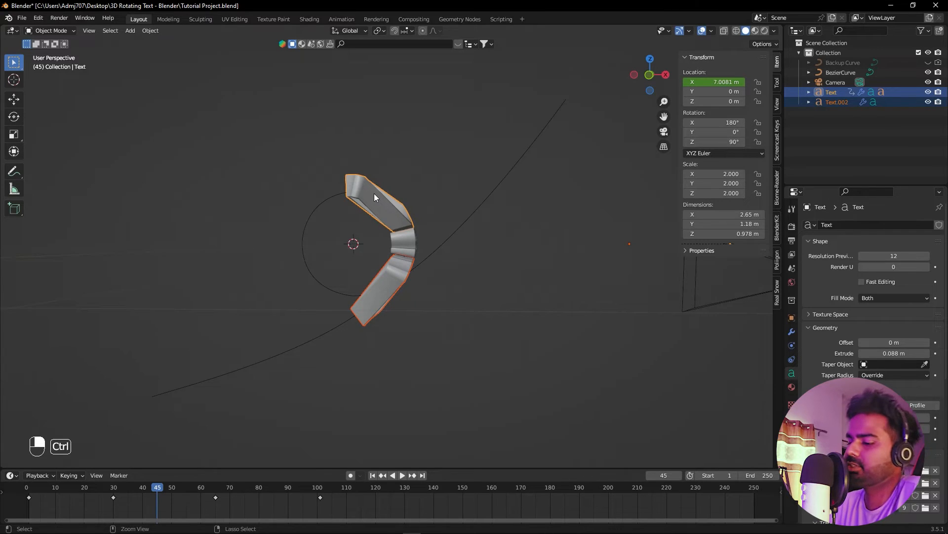
key(ctrl+p)
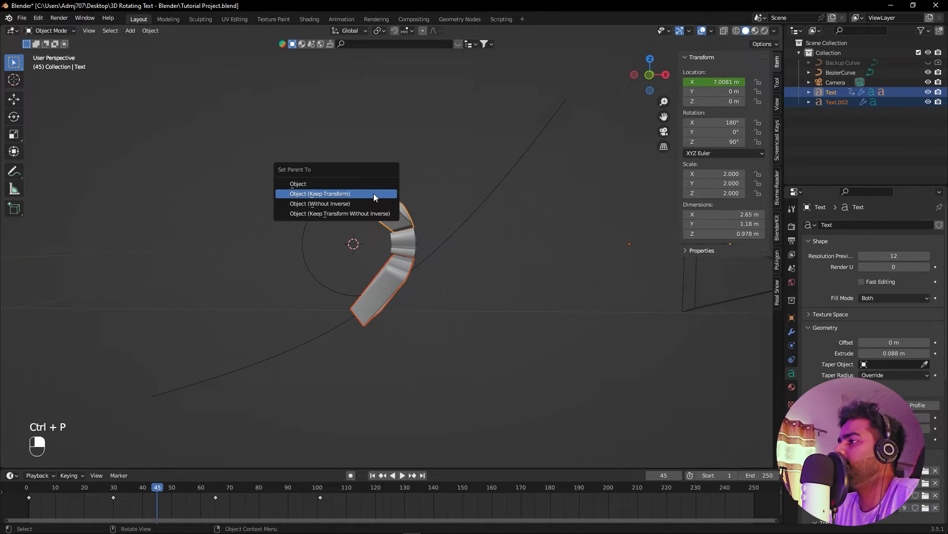
click(320, 194)
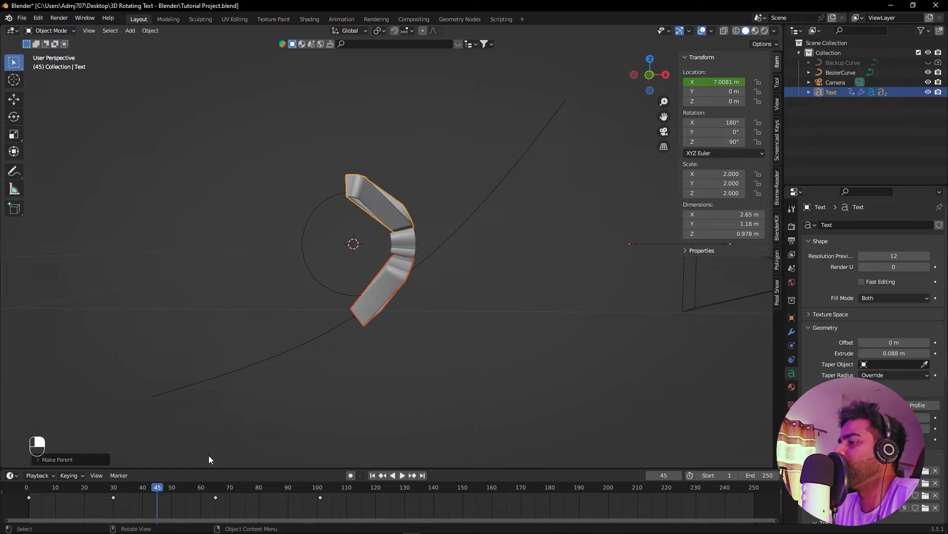
At frame 43, duplicate the SUBSCRIBERS text and move the copy to an X location of about 3.32 m, below the lower 100K.
mouse_move(161, 487)
mouse_down()
mouse_move(68, 497)
mouse_move(219, 492)
mouse_move(151, 501)
mouse_up()
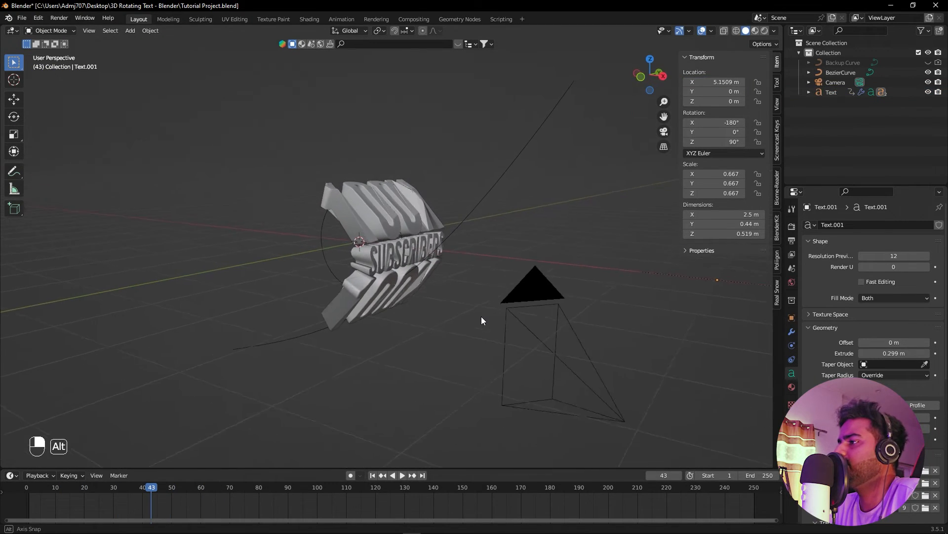
alt+middle_drag(481, 316, 488, 316)
scroll(475, 309, up, 1)
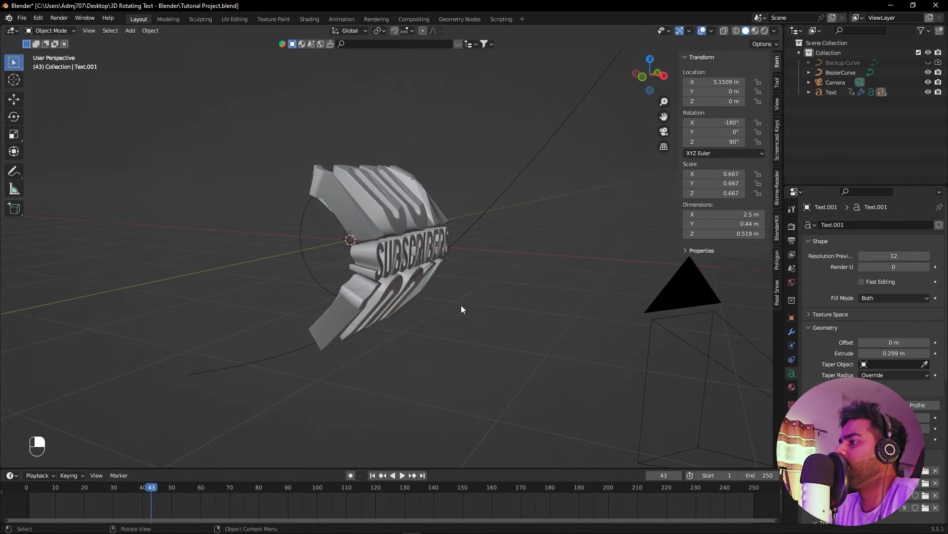
key(shift)
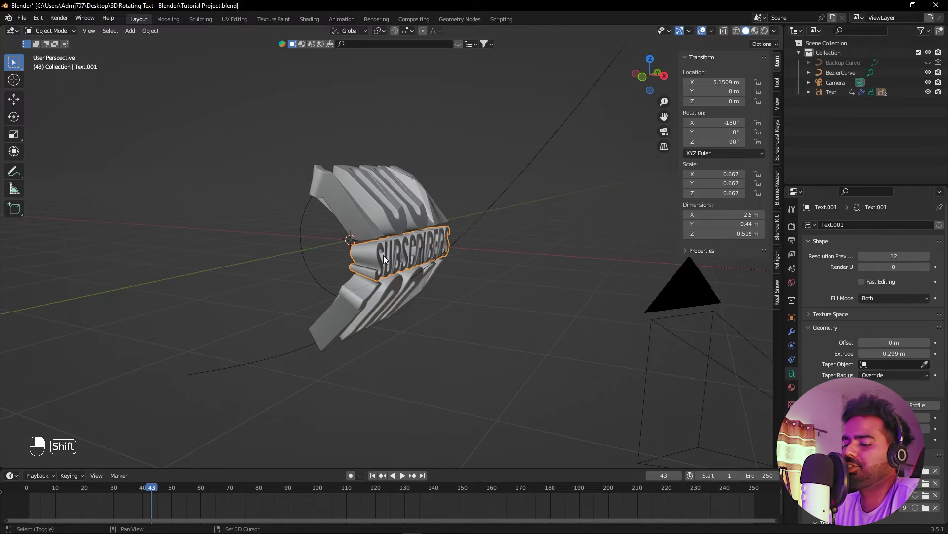
key(shift+d)
right_click(383, 255)
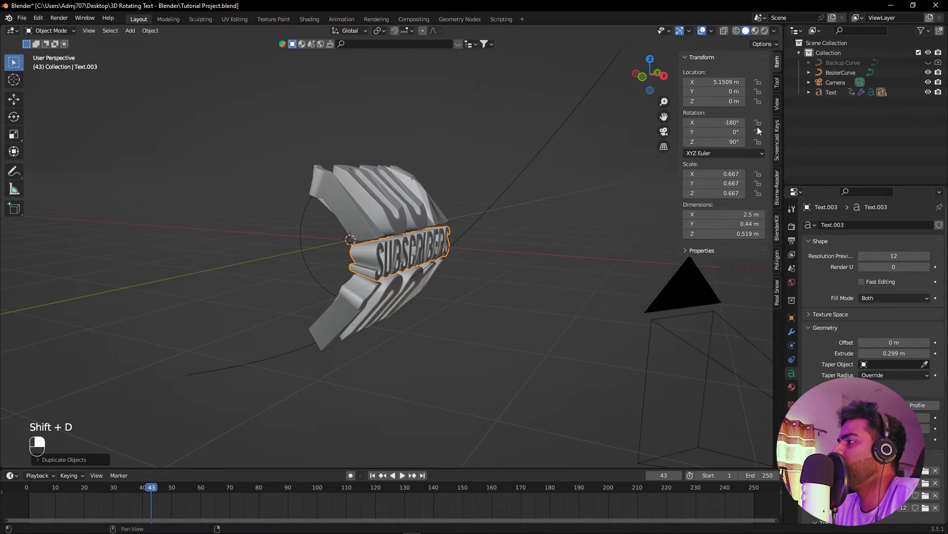
drag(725, 81, 694, 82)
middle_drag(514, 212, 549, 208)
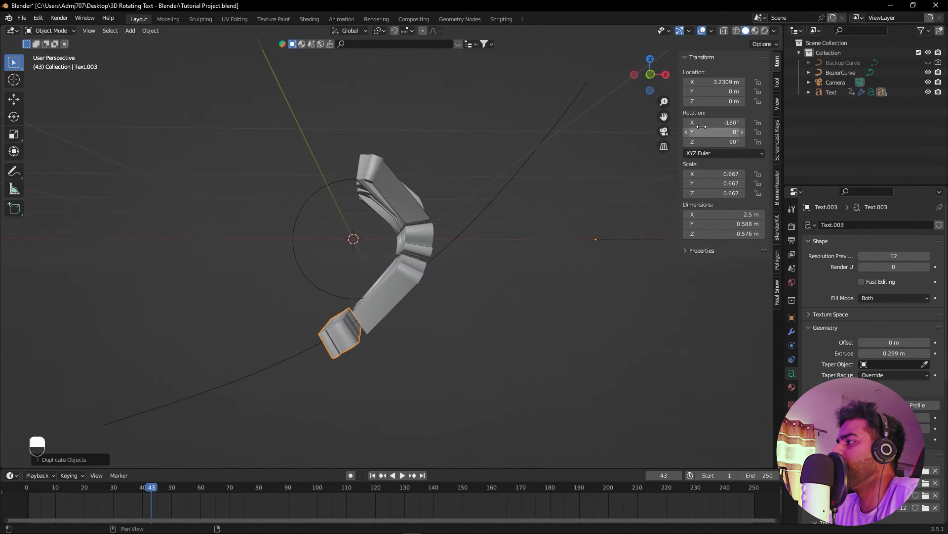
drag(701, 122, 702, 123)
click(720, 82)
drag(720, 82, 724, 82)
Play the animation on to frame 62 and duplicate the lower 100K text in place.
key(space)
key(space)
alt+middle_drag(523, 378, 588, 304)
click(413, 232)
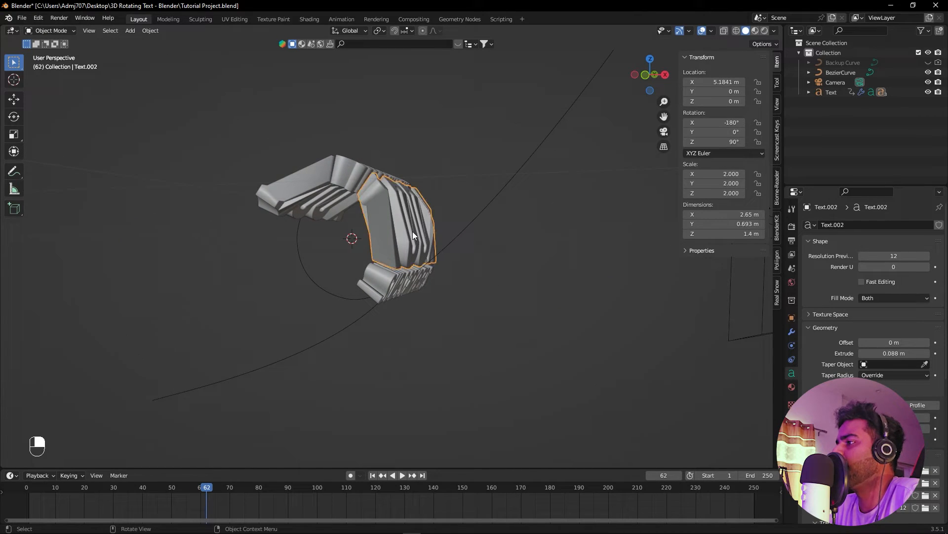
key(shift+d)
click(413, 231)
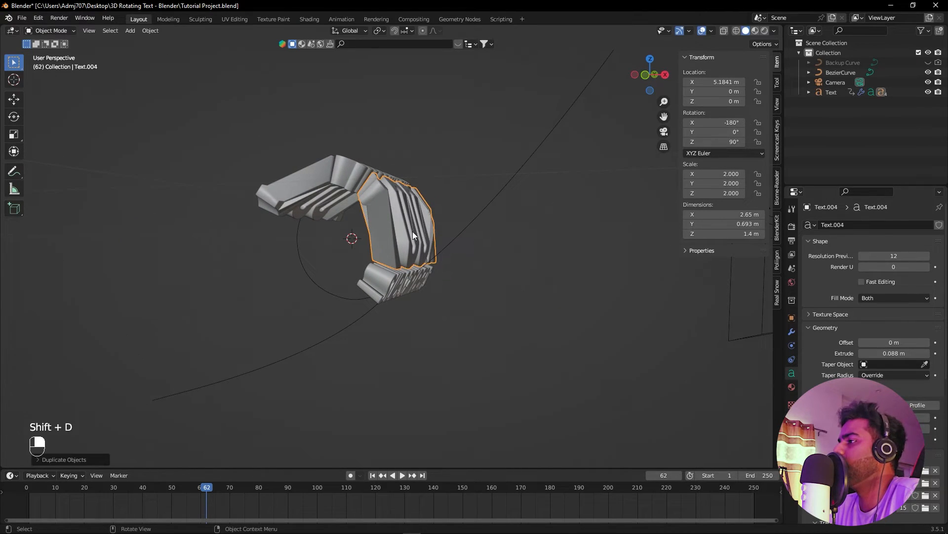
Move the new 100K copy along X until it sits just below the lower SUBSCRIBERS text, checking in front view.
drag(723, 90, 632, 82)
key(ctrl+z)
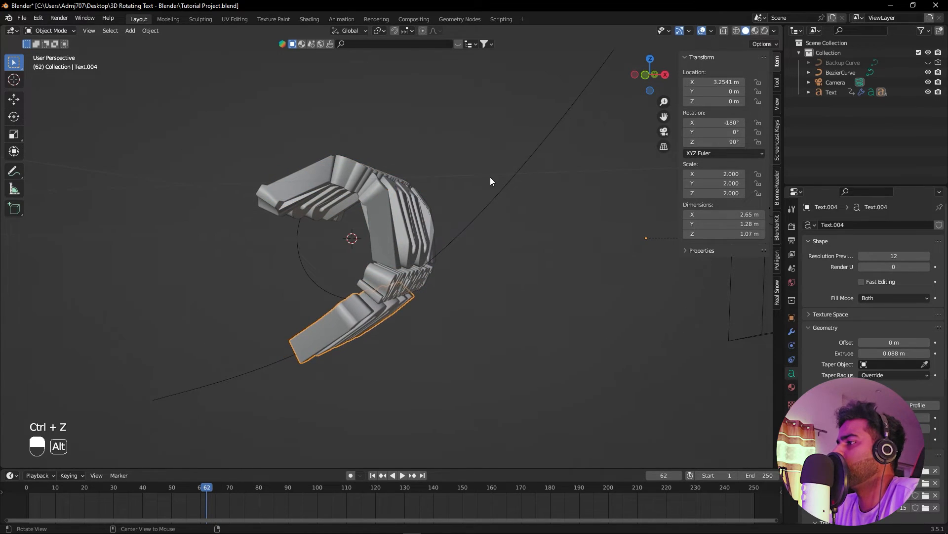
alt+middle_drag(490, 177, 514, 176)
key(KP_1)
scroll(467, 225, up, 3)
scroll(445, 212, down, 1)
drag(720, 81, 728, 81)
Duplicate the lower SUBSCRIBERS text and move the copy to an X location of about 1.47 m, below the lowest 100K.
click(414, 304)
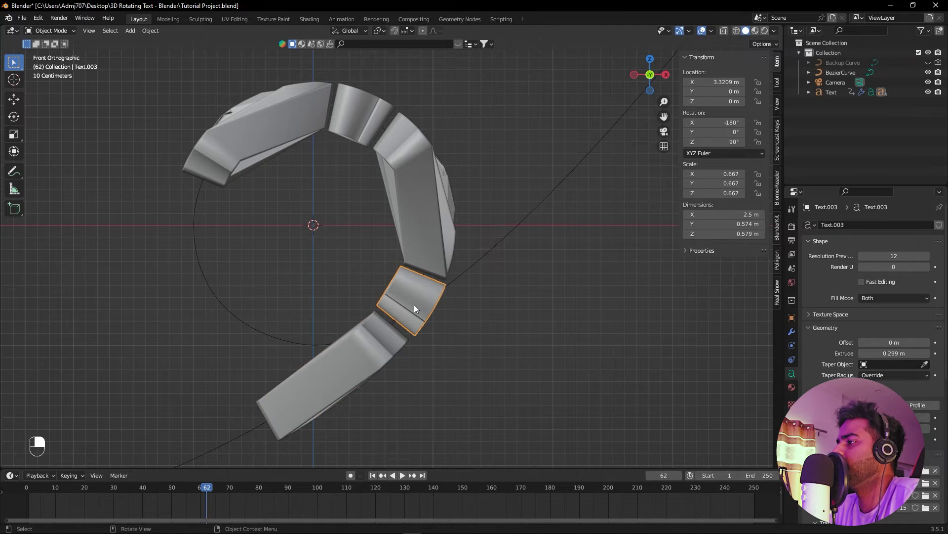
key(shift+d)
click(414, 304)
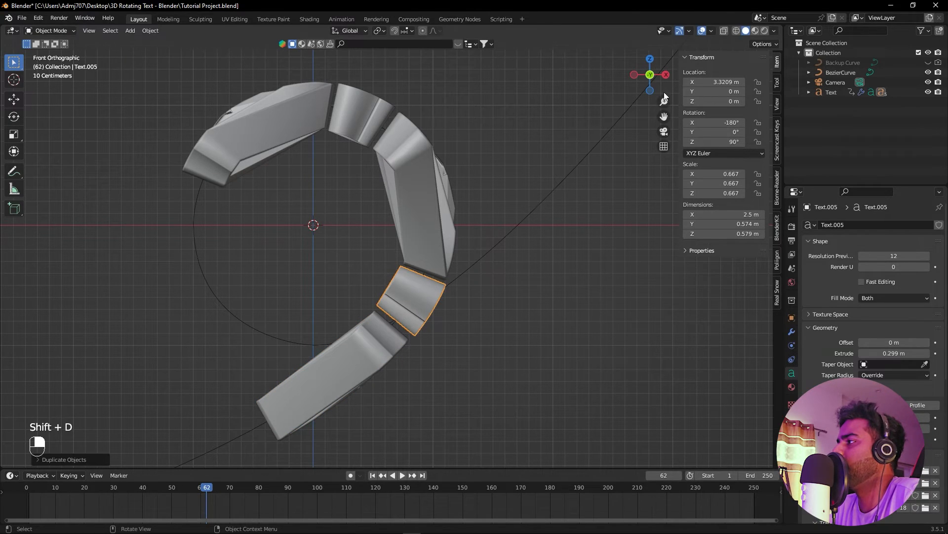
drag(727, 82, 682, 81)
click(558, 263)
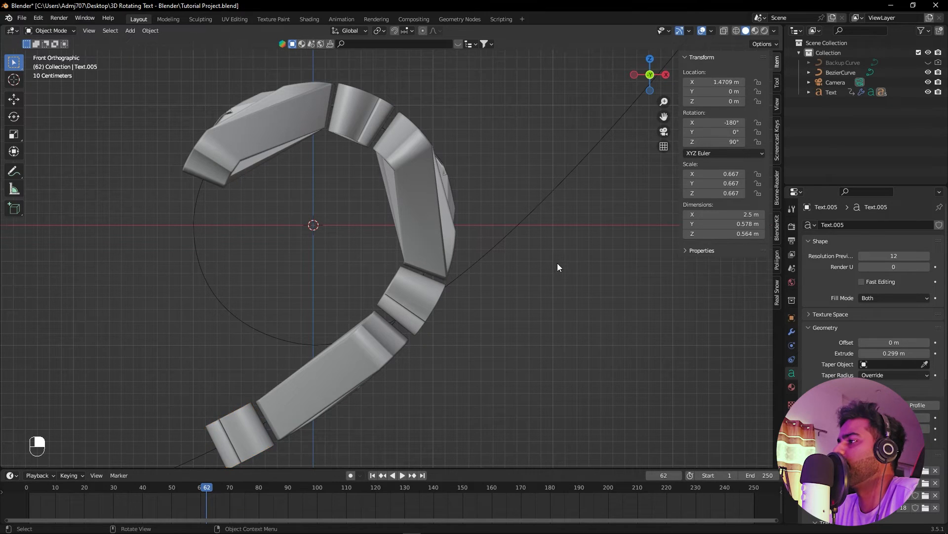
At frame 71, select the original 100K text and stretch it to a Y scale of 2.220.
scroll(558, 264, down, 5)
middle_drag(630, 284, 153, 434)
drag(157, 489, 230, 479)
mouse_move(375, 375)
alt+middle_down()
mouse_move(446, 336)
mouse_move(376, 365)
alt+middle_up()
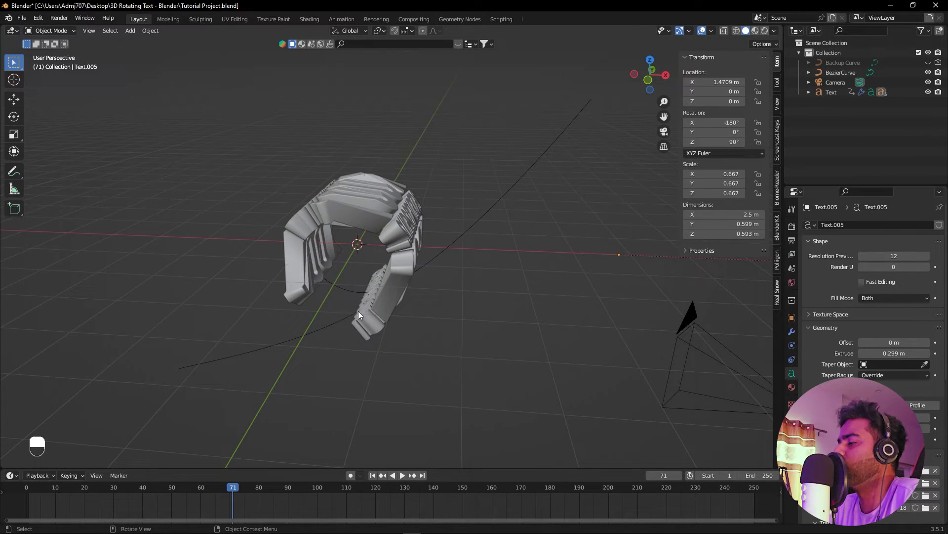
scroll(349, 370, up, 2)
click(278, 272)
alt+middle_drag(314, 332, 328, 314)
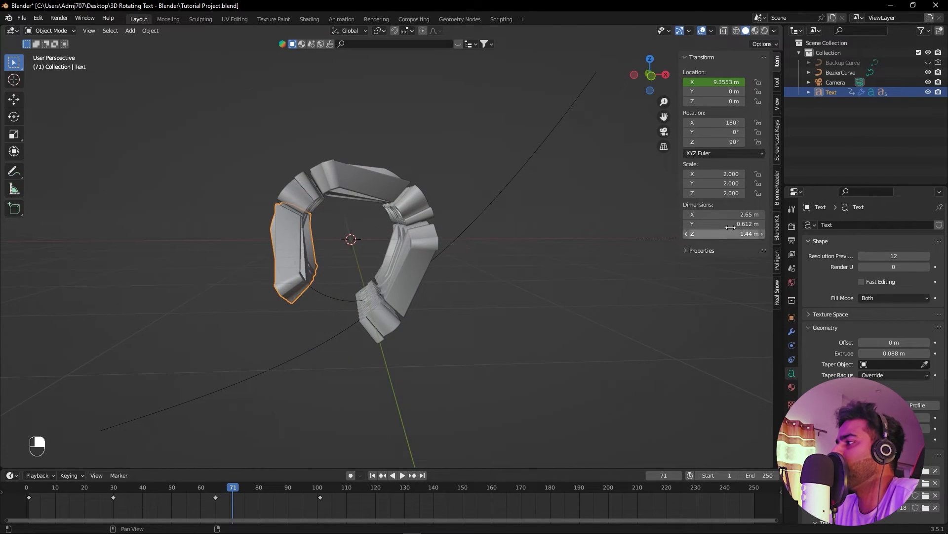
mouse_move(731, 214)
mouse_down()
mouse_move(761, 214)
mouse_move(729, 225)
mouse_move(770, 225)
mouse_move(701, 224)
mouse_move(744, 223)
mouse_move(729, 224)
mouse_up()
key(ctrl+z)
Scrub and play the animation up to frame 115 to check how the text chain moves along the curve.
alt+drag(530, 317, 214, 439)
drag(235, 490, 259, 488)
alt+drag(438, 316, 433, 296)
alt+drag(489, 310, 481, 334)
key(space)
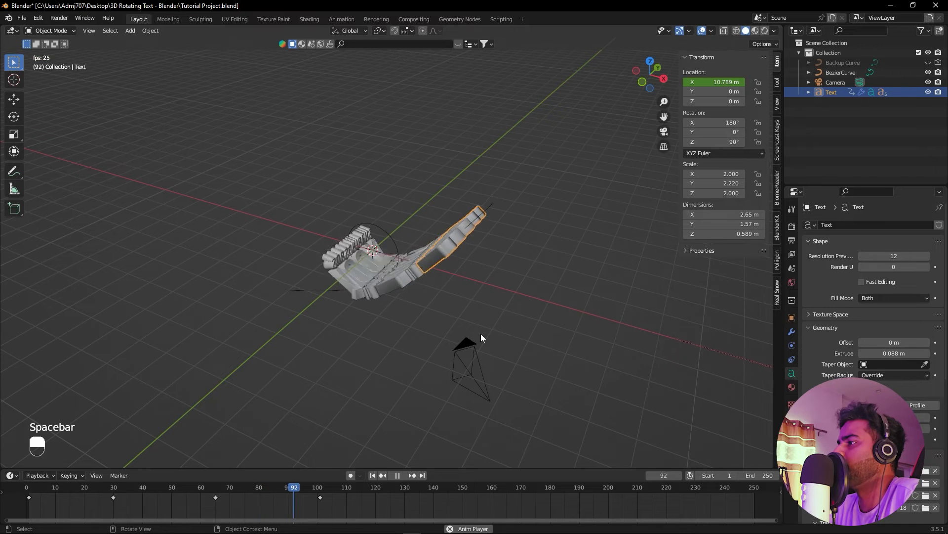
key(space)
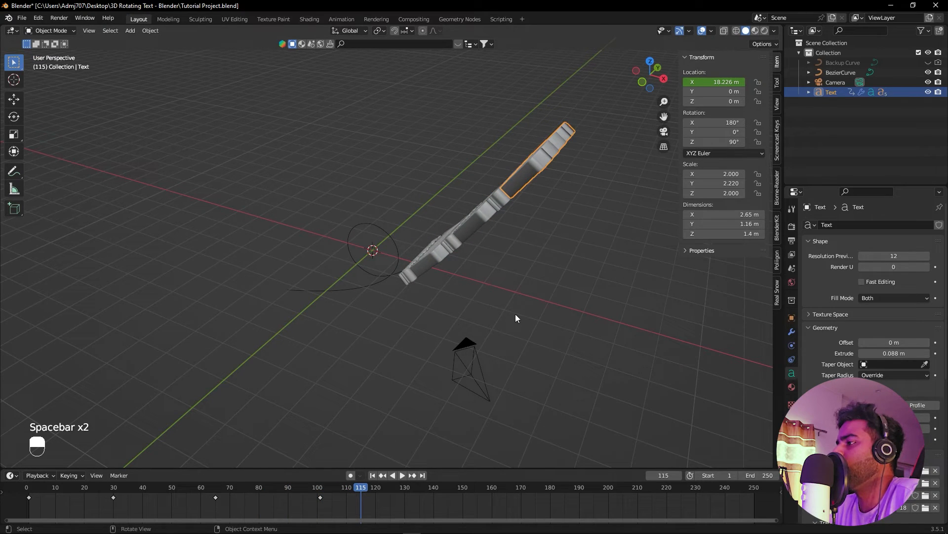
Select the camera, look through it at frame 39, lock Camera to View and adjust the framing around the texts.
click(459, 344)
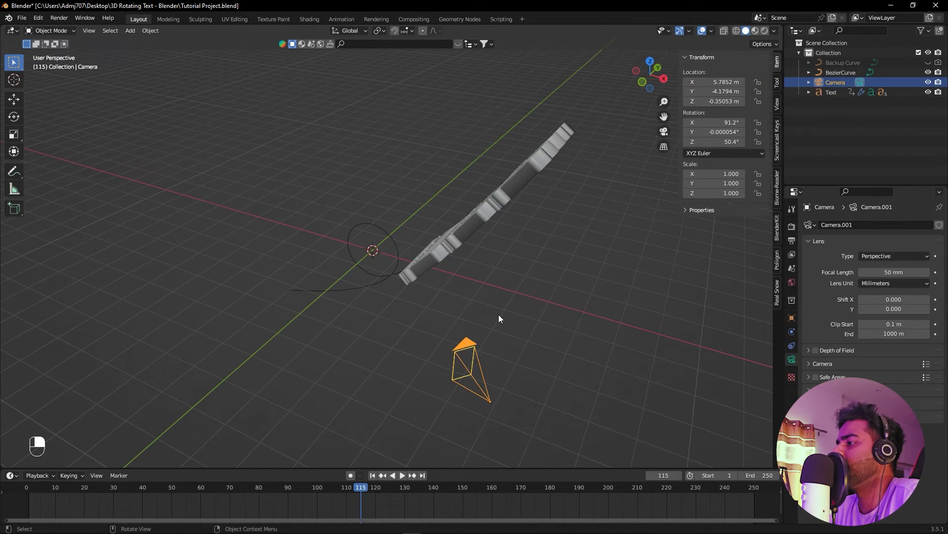
key(KP_0)
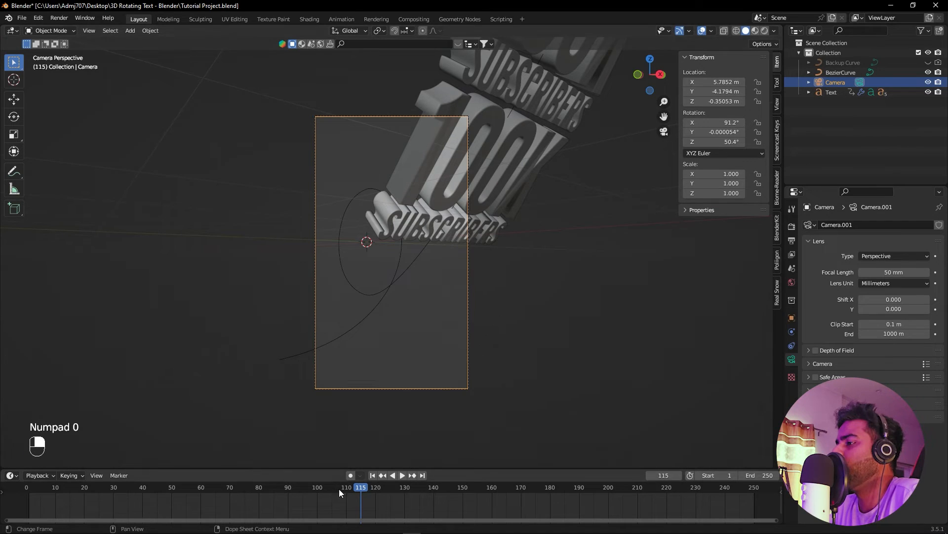
drag(353, 489, 140, 482)
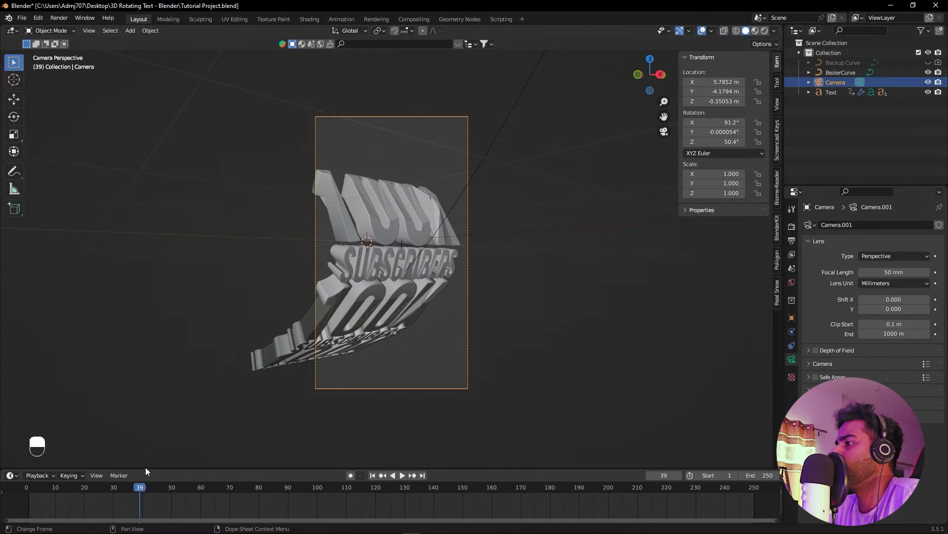
alt+drag(363, 321, 389, 322)
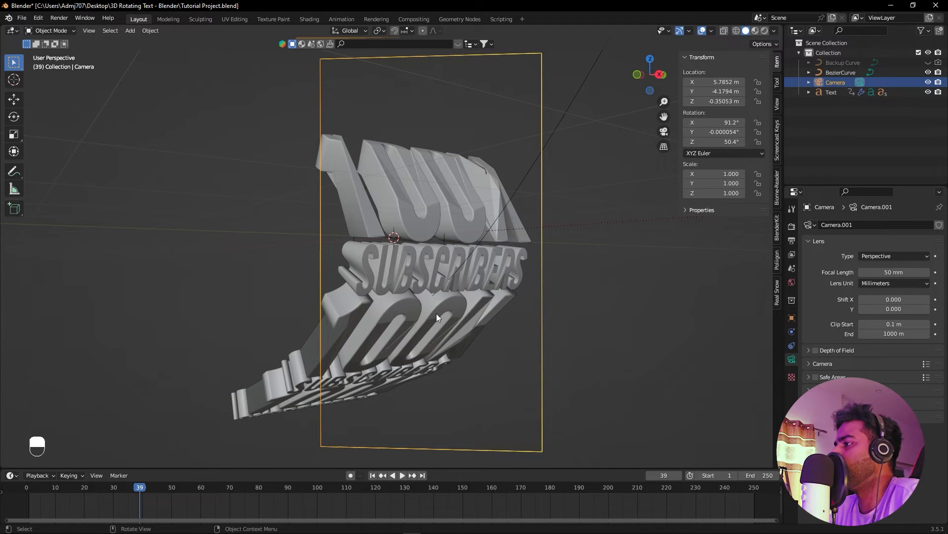
key(KP_0)
click(778, 109)
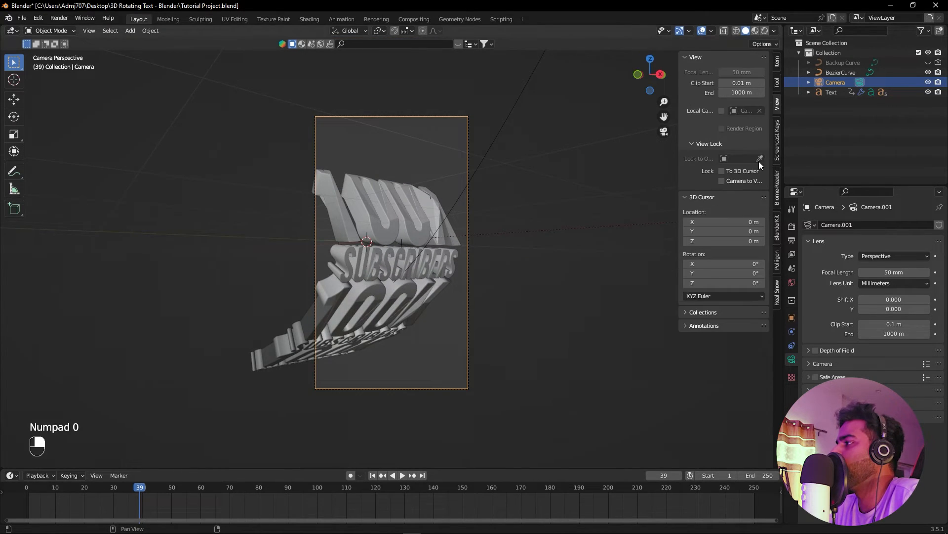
alt+drag(511, 263, 511, 263)
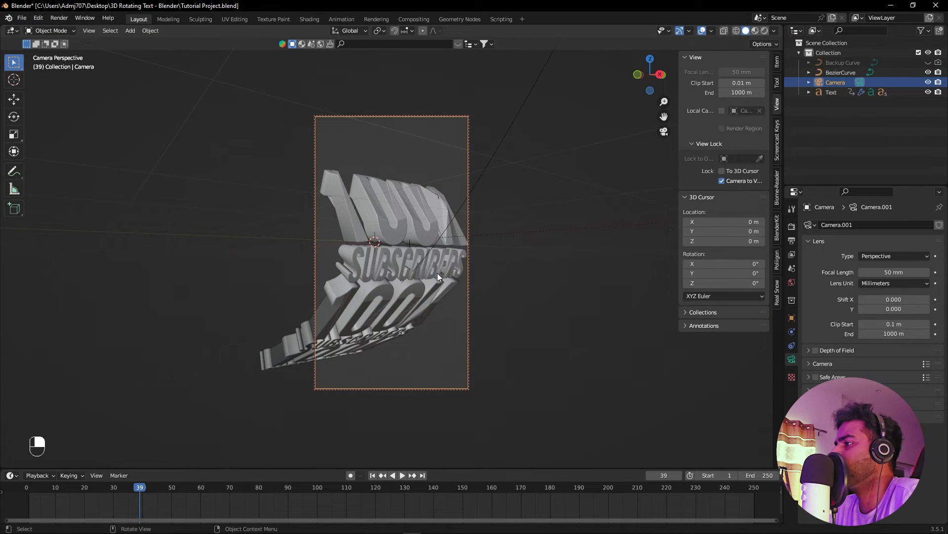
Go to frame 49 and set the camera's focal length to 35 mm.
drag(146, 486, 169, 486)
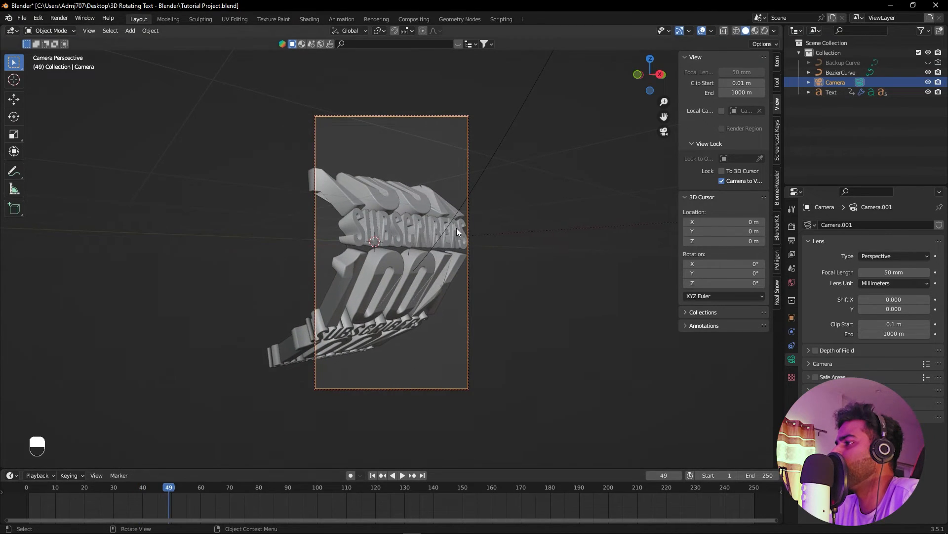
shift+drag(890, 272, 872, 272)
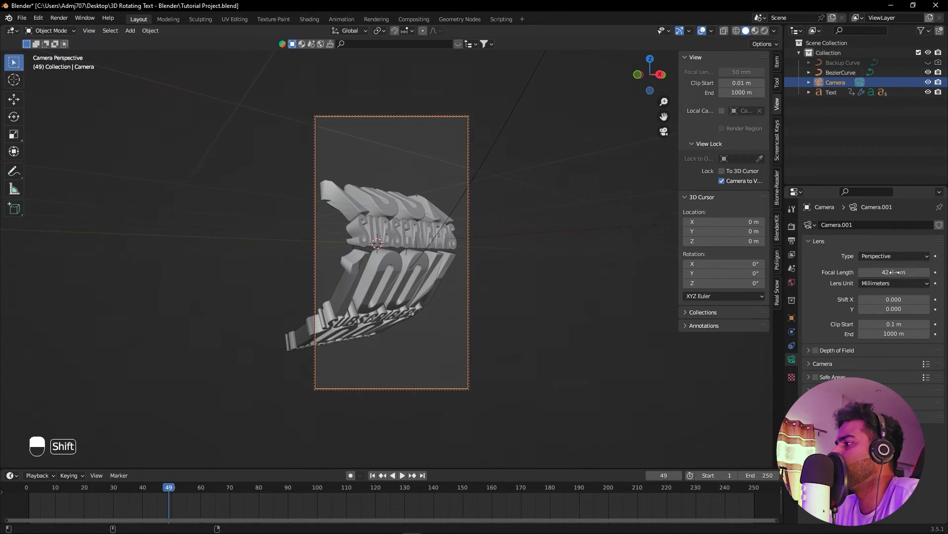
click(895, 273)
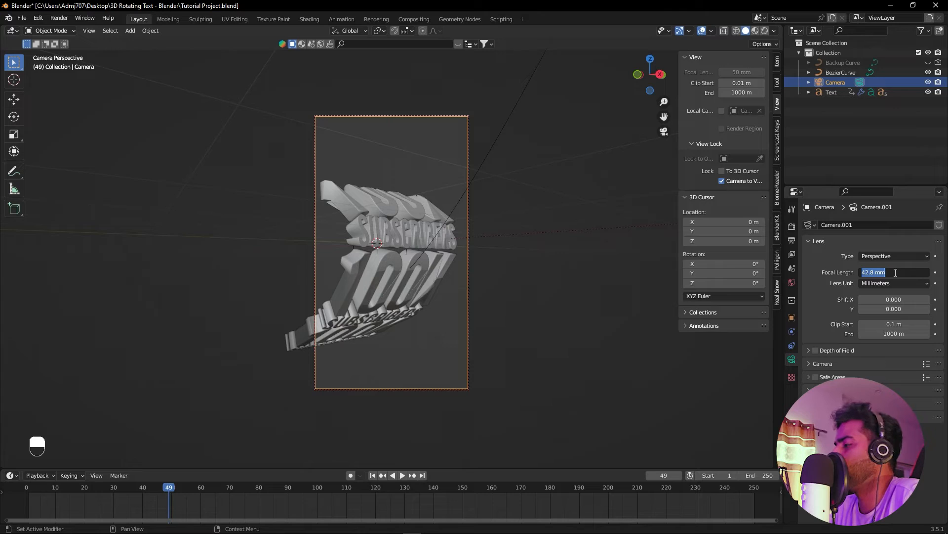
key(Return)
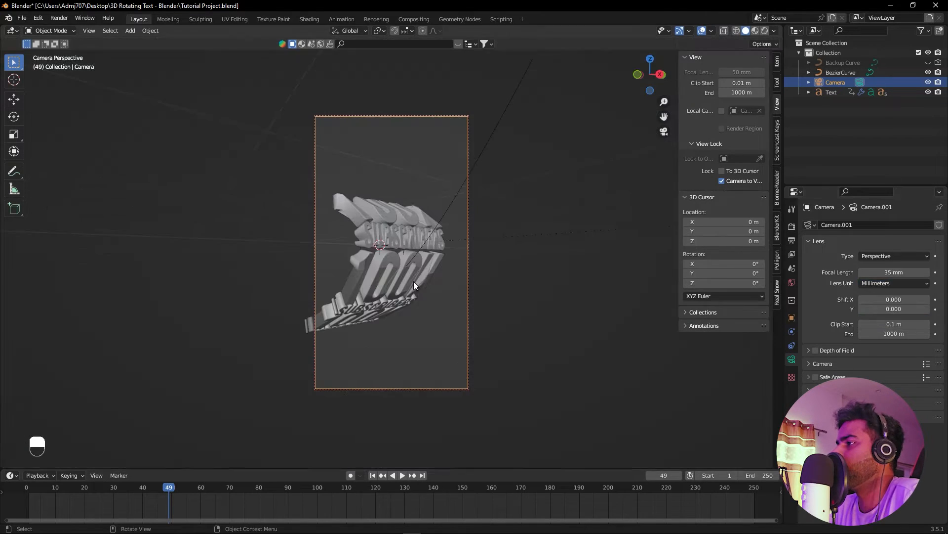
Play the animation through the camera, shift the camera slightly to reframe the texts, and check playback up to frame 112.
drag(188, 490, 13, 503)
key(space)
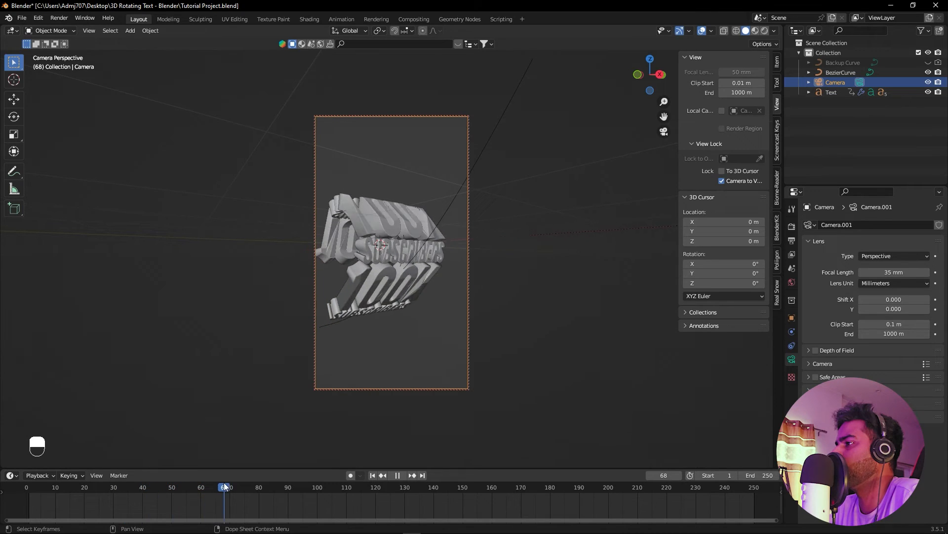
key(space)
alt+shift+drag(488, 299, 499, 299)
drag(233, 487, 354, 469)
click(546, 360)
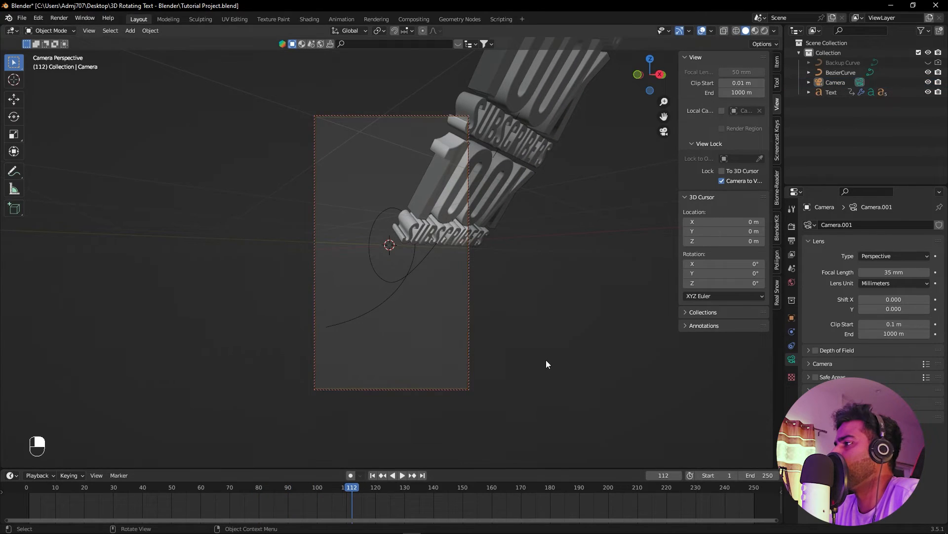
drag(125, 489, 280, 468)
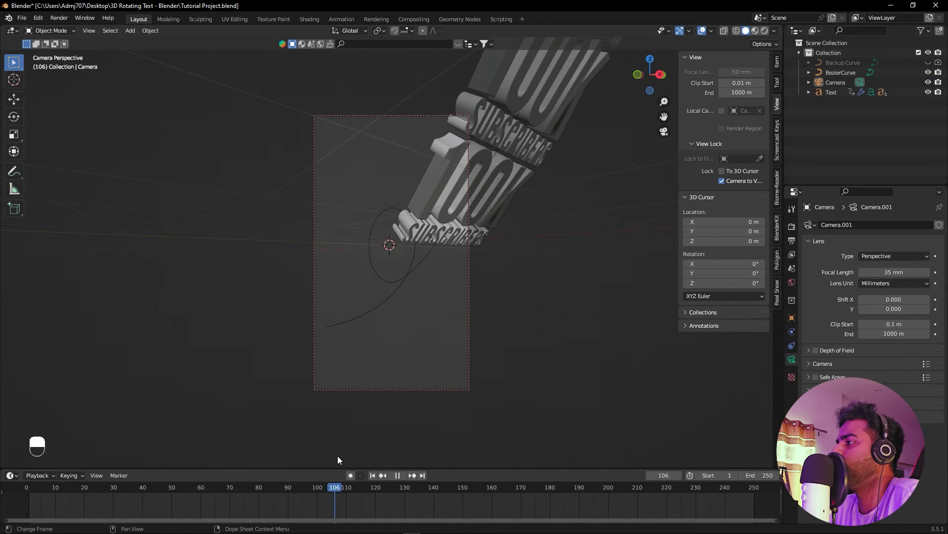
key(space)
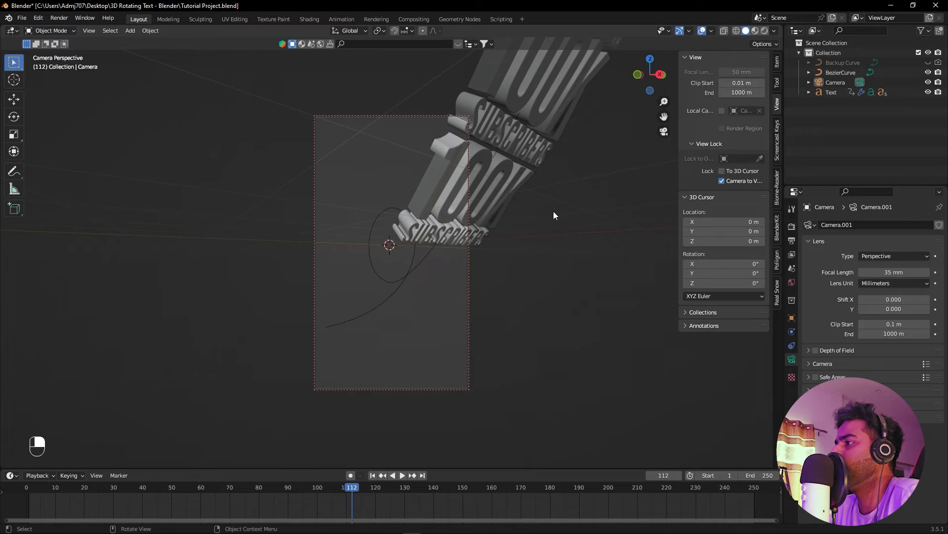
At frame 101, set the original 100K text's X location to 21.946 m and replace its keyframe.
key(KP_0)
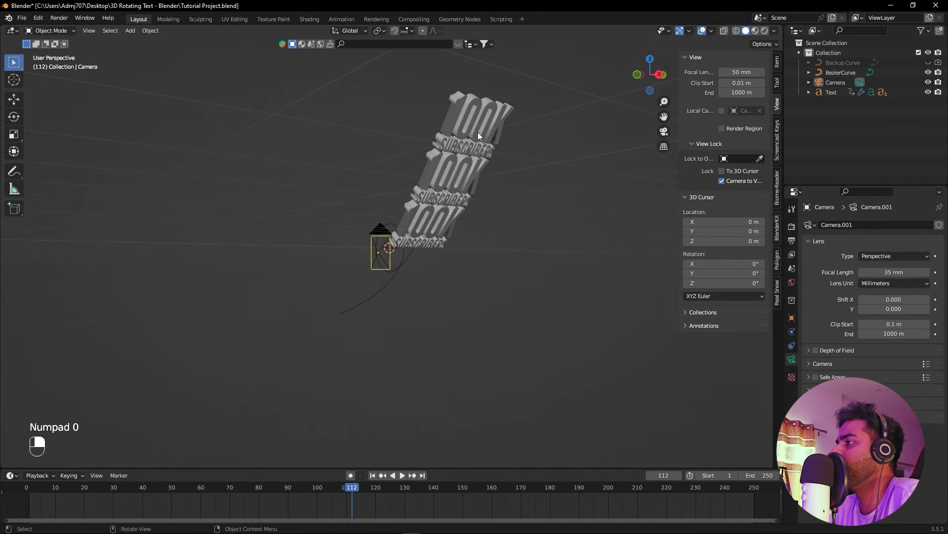
click(476, 111)
click(322, 487)
key(space)
key(space)
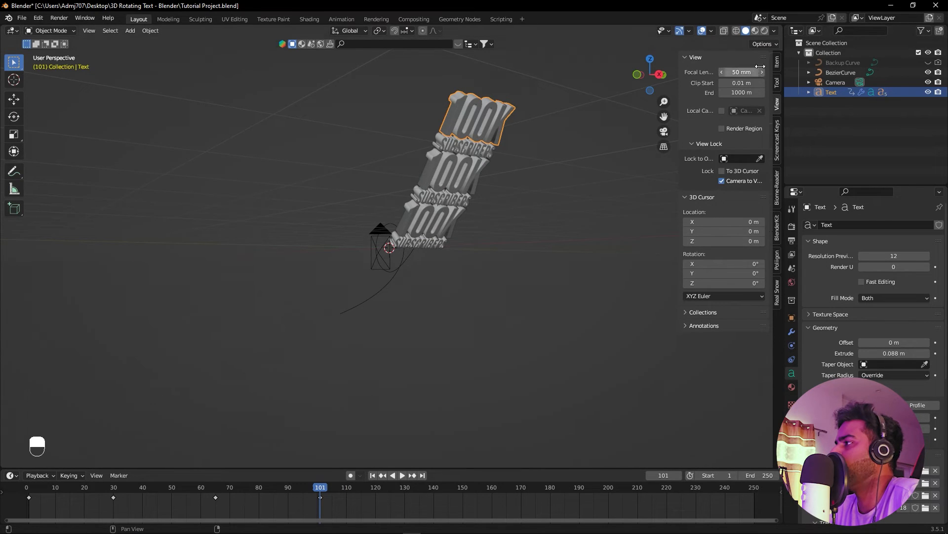
click(776, 62)
mouse_move(719, 81)
mouse_down()
mouse_move(741, 81)
mouse_move(721, 82)
mouse_up()
right_click(721, 82)
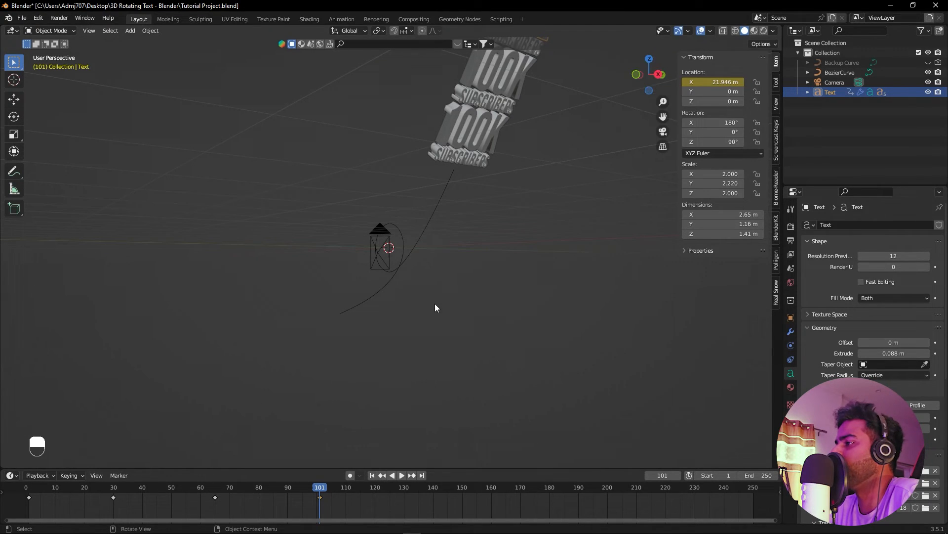
Play the animation from the start in camera view to check how the texts exit the frame.
key(KP_0)
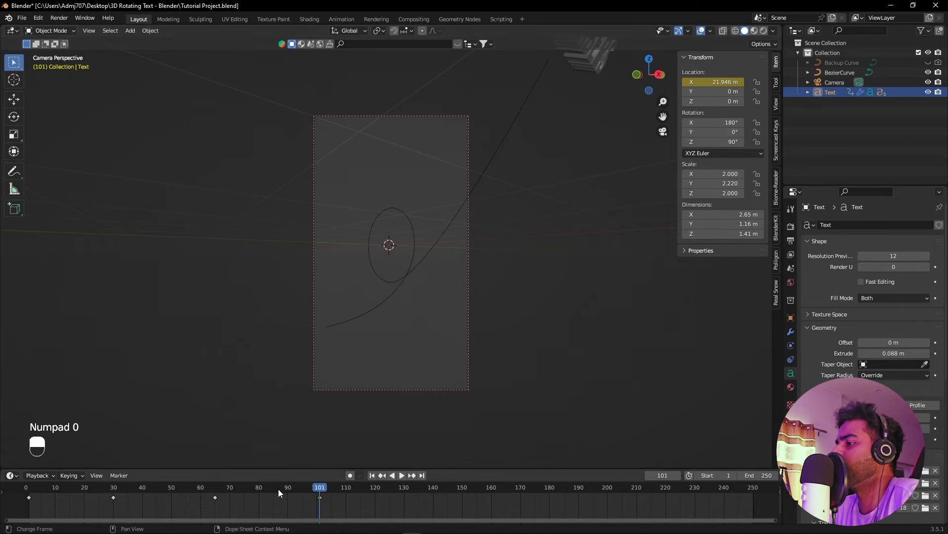
drag(278, 488, 26, 490)
key(space)
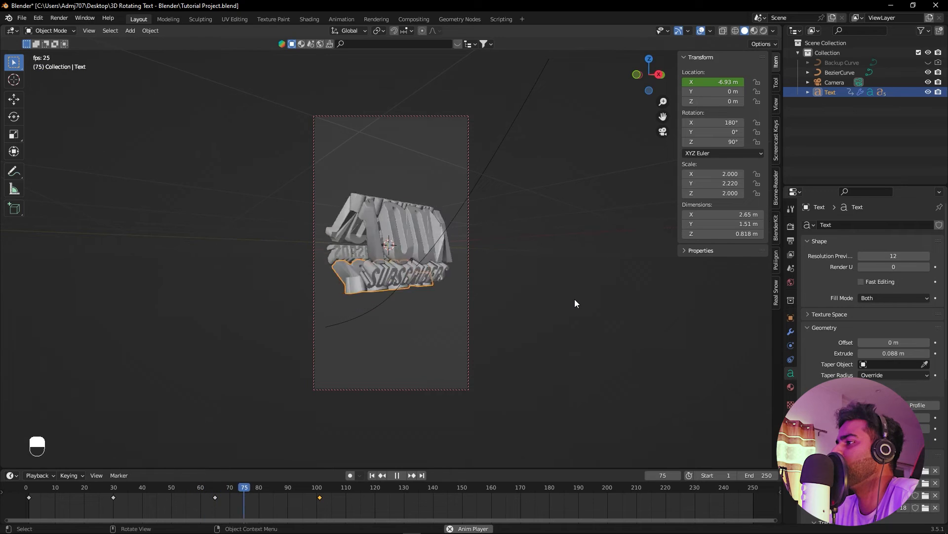
key(space)
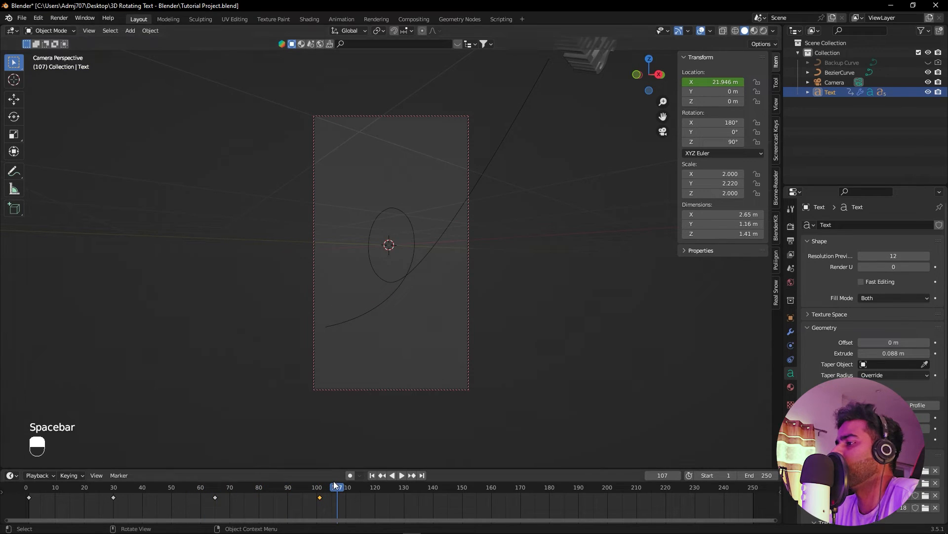
At frame 30, set the original 100K text's X location to about 8.24 m and replace that single keyframe.
drag(303, 487, 114, 497)
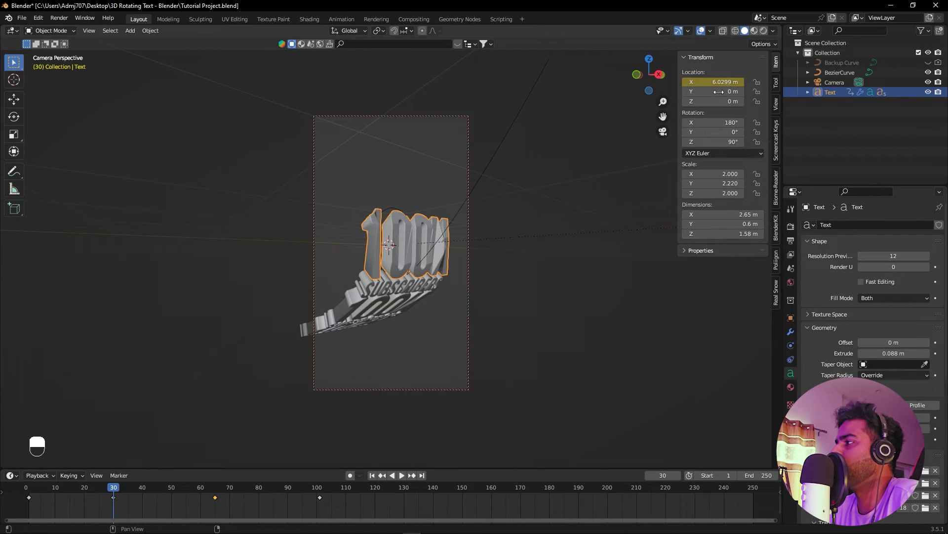
drag(719, 82, 817, 82)
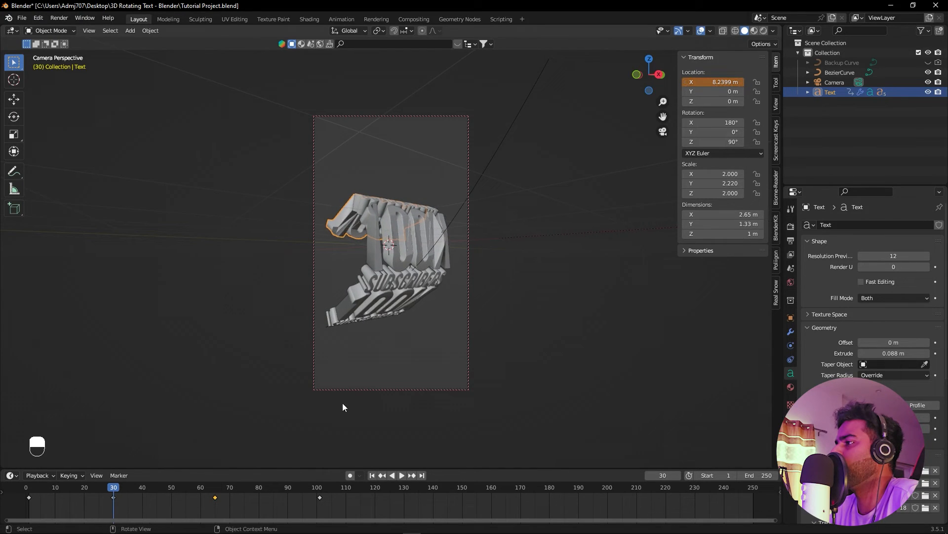
right_click(718, 81)
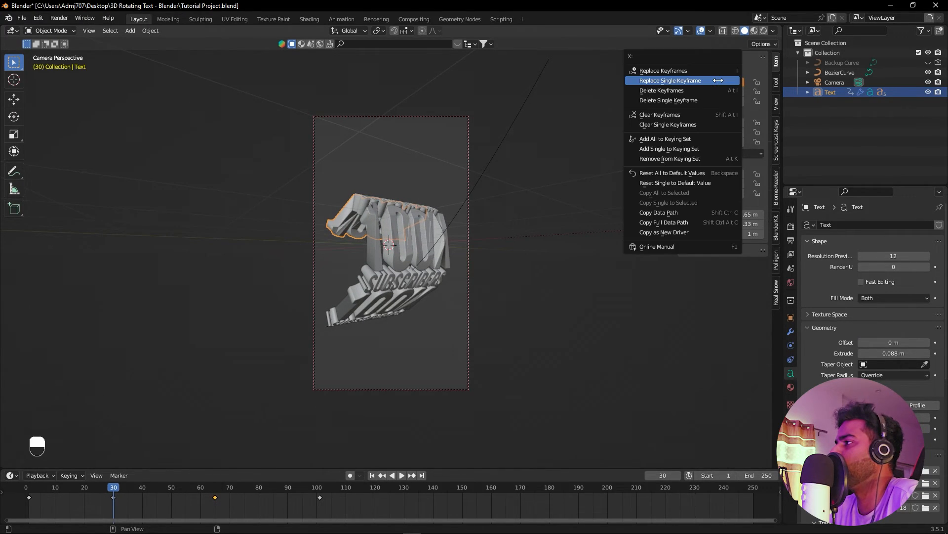
click(668, 80)
Play the animation again from frame 0 to about frame 66 to review the text's speed.
drag(14, 496, 0, 496)
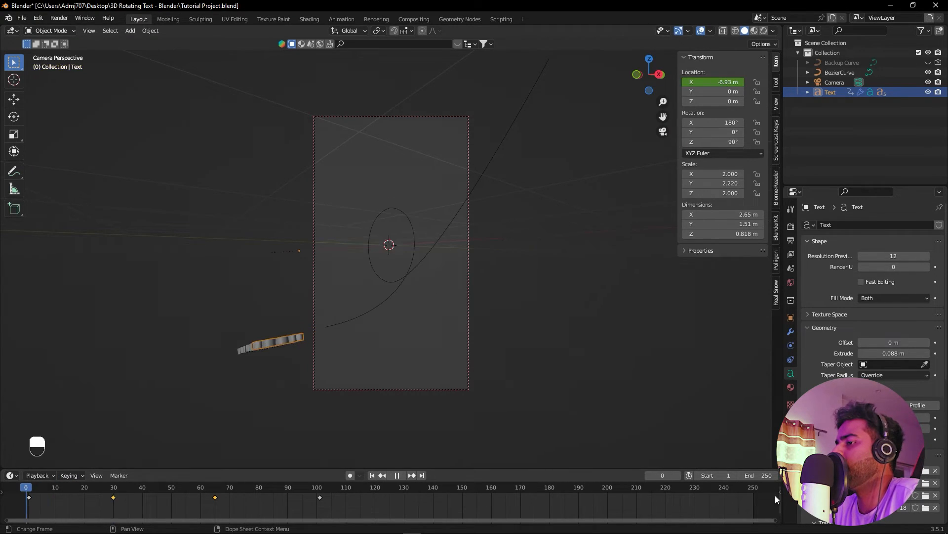
key(space)
click(482, 528)
key(space)
key(space)
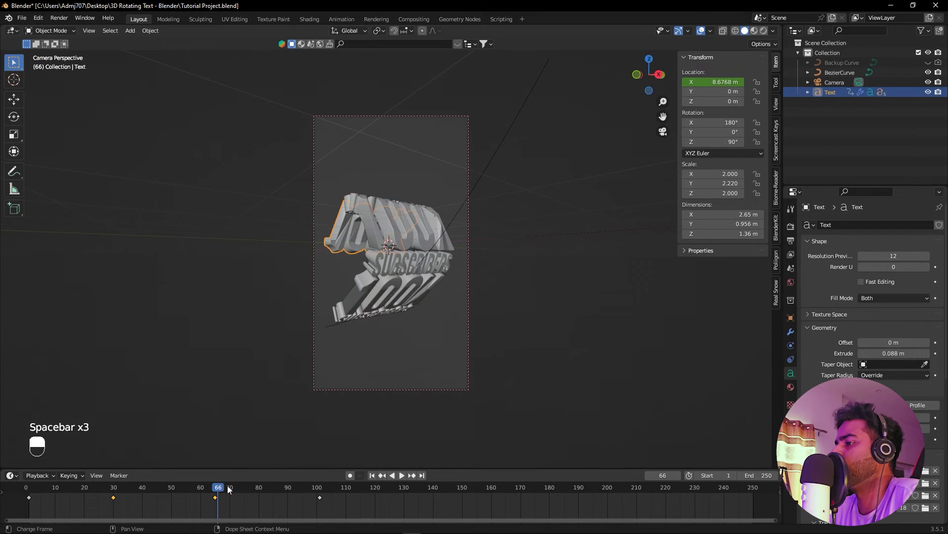
At frame 65, set the original 100K text's X location to 9.476 m and replace its keyframe.
shift+click(215, 488)
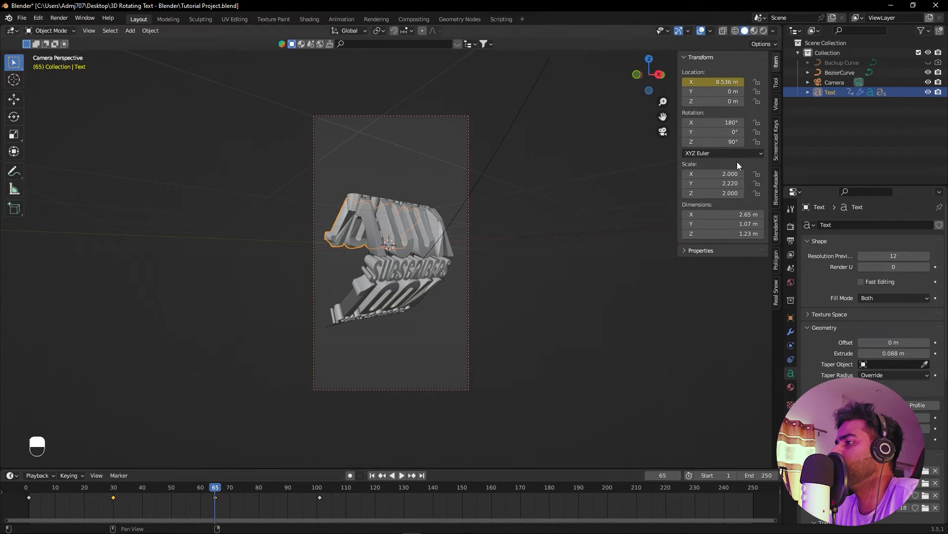
mouse_move(716, 81)
mouse_down()
mouse_move(741, 81)
mouse_move(710, 81)
mouse_move(718, 82)
mouse_up()
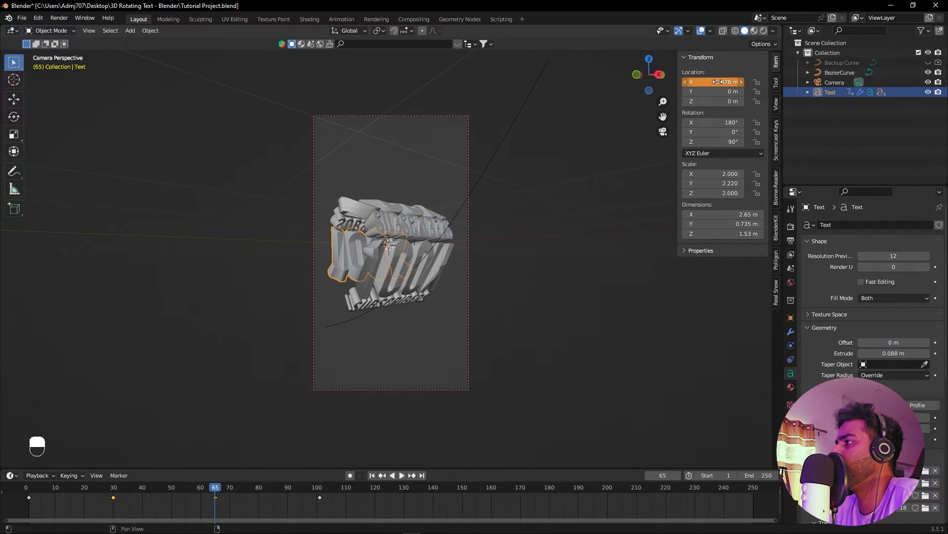
right_click(718, 81)
click(692, 79)
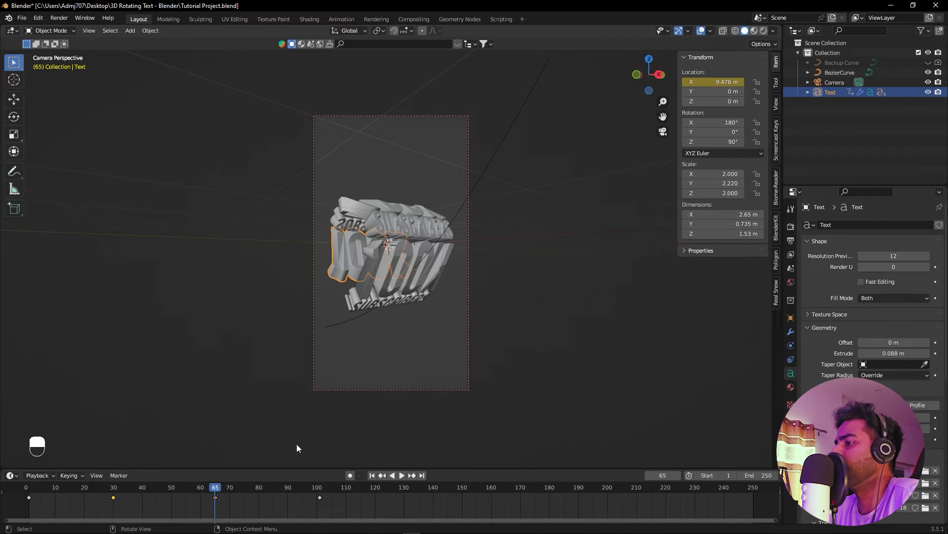
Play the animation in camera view to review the motion between the adjusted frame 30 and frame 65 keyframes.
drag(93, 488, 76, 489)
key(space)
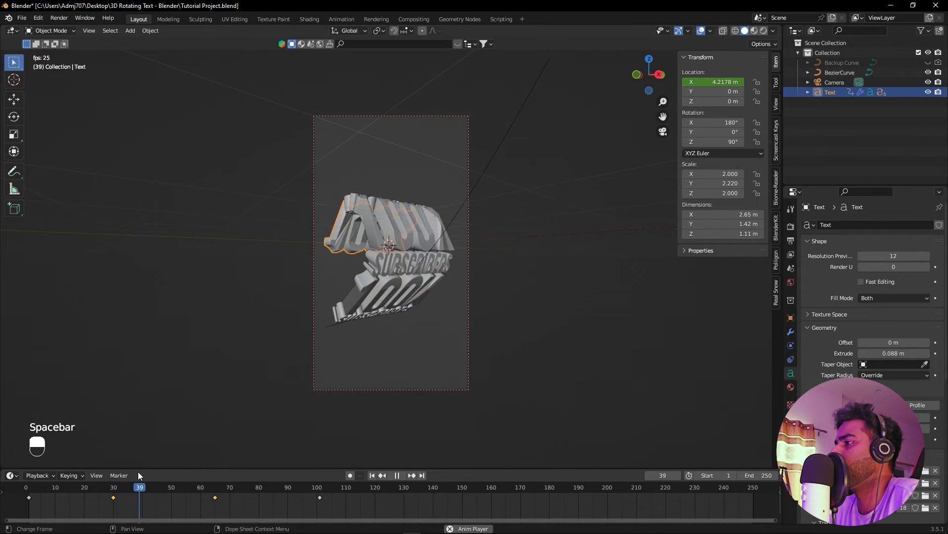
key(space)
Switch the timeline area to the Graph Editor, enlarge it, and select the frame 65 keyframe on the text's X location curve.
click(14, 476)
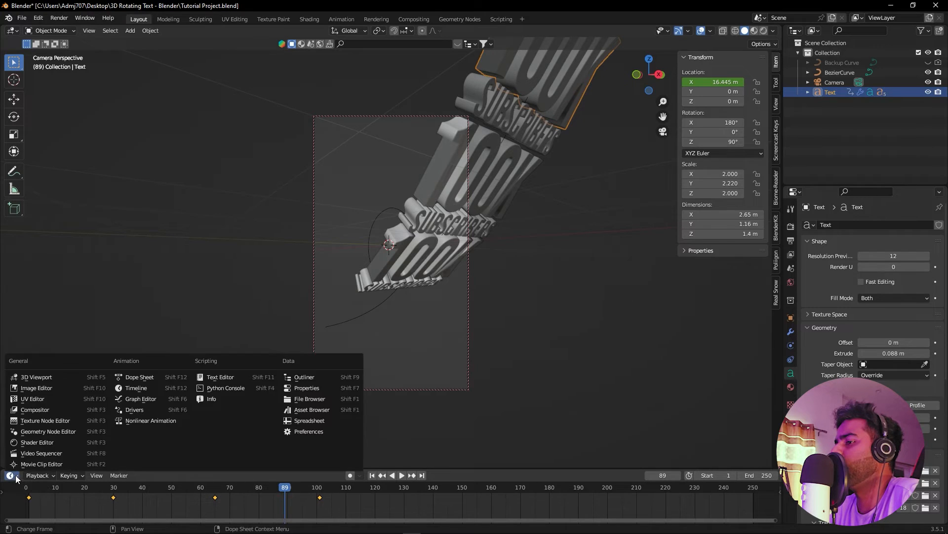
click(11, 476)
mouse_move(39, 476)
click(10, 476)
click(144, 400)
drag(299, 468, 307, 236)
click(362, 316)
drag(459, 324, 346, 437)
Replay the animation and raise the frame 65 keyframe slightly on the original 100K text's X location curve.
key(space)
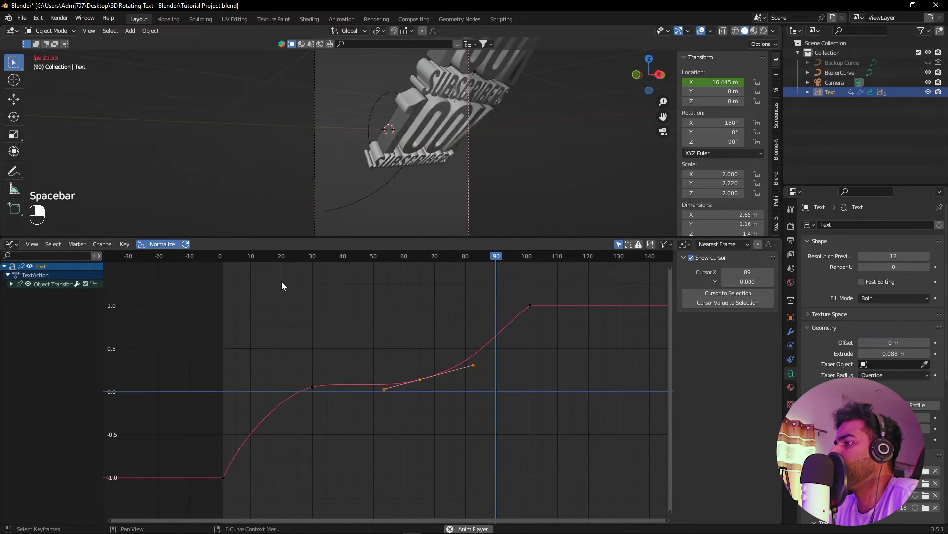
key(space)
key(space)
key(space)
drag(430, 366, 415, 381)
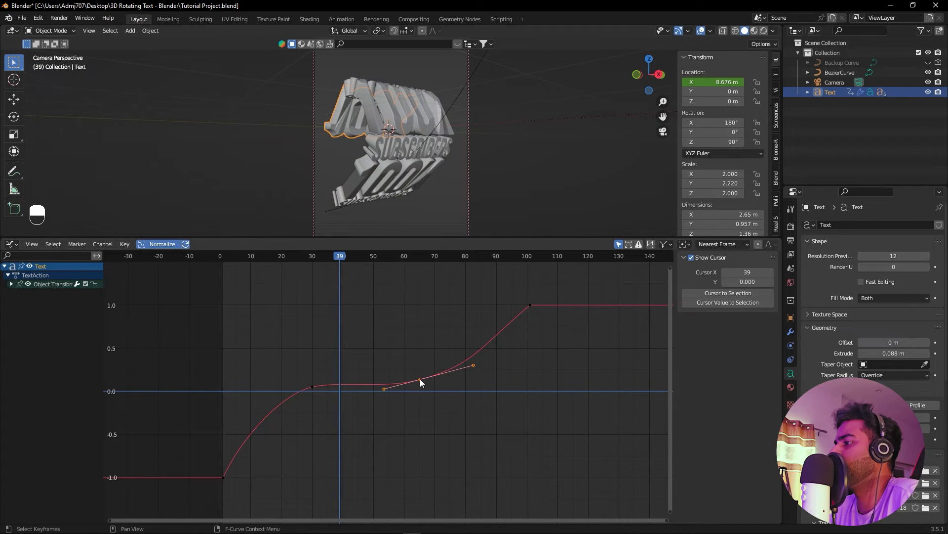
key(g)
click(422, 370)
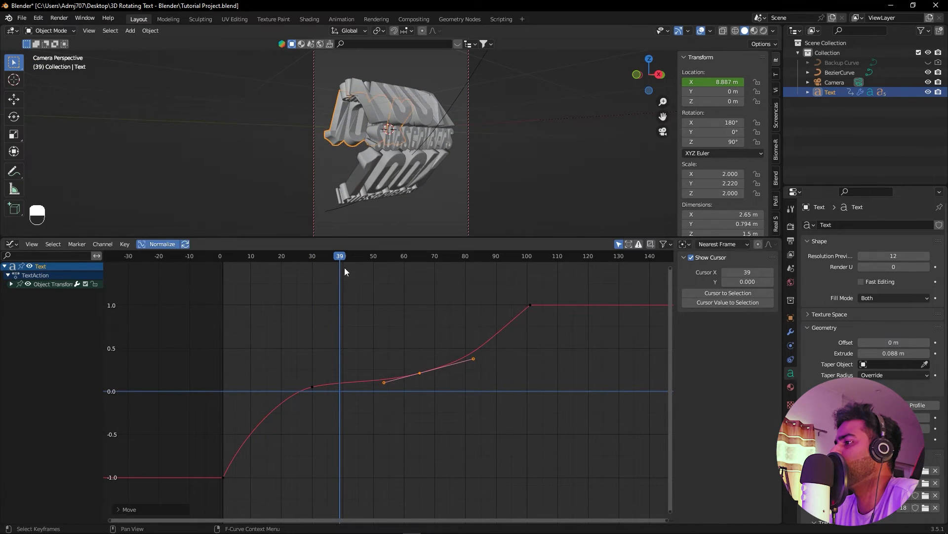
Play the animation through to about frame 106 to check the motion produced by the adjusted curve.
key(space)
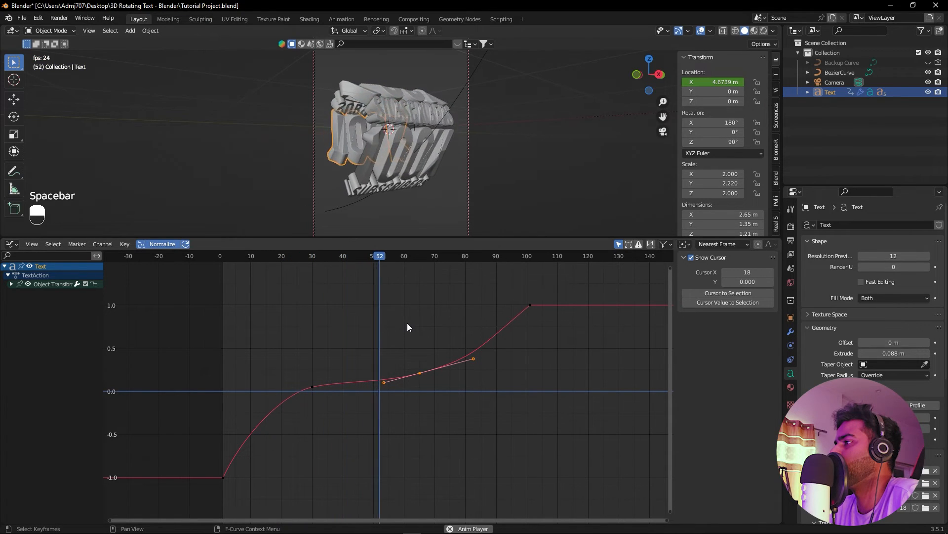
key(space)
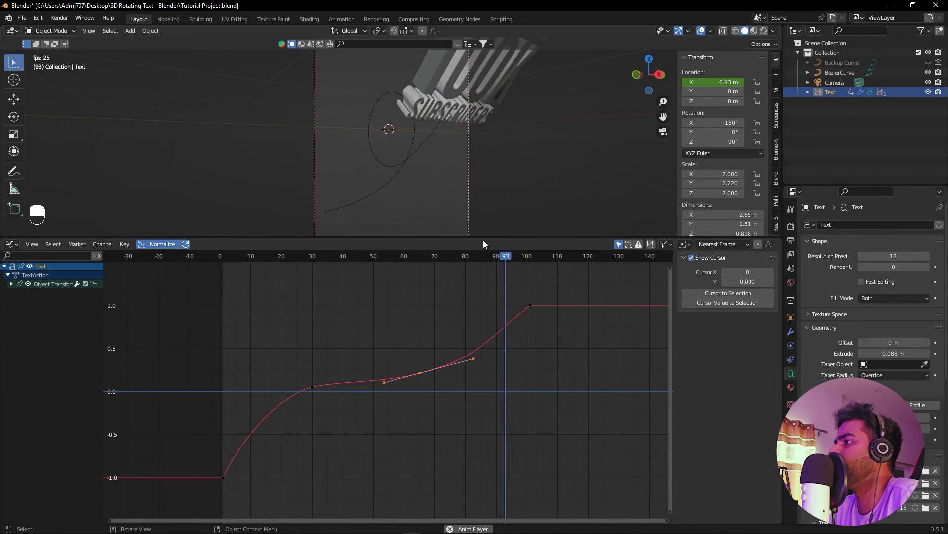
key(space)
click(409, 292)
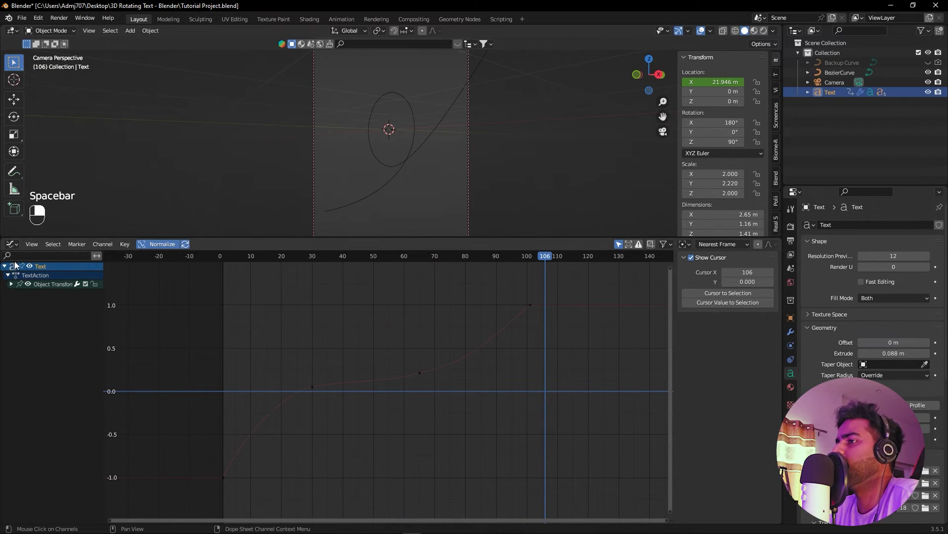
Switch the Graph Editor area back to the Timeline, shrink it, and deselect the text.
click(11, 243)
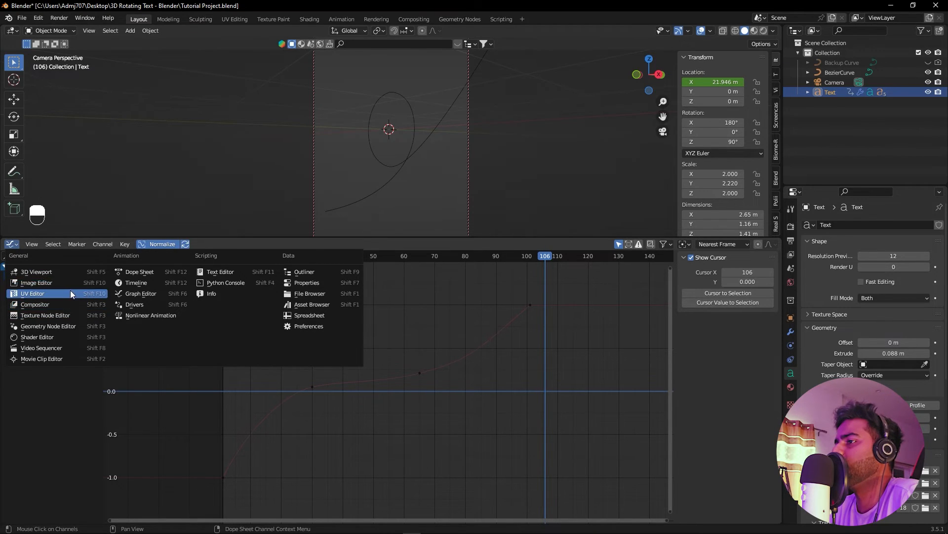
click(127, 284)
drag(434, 239, 430, 407)
click(428, 258)
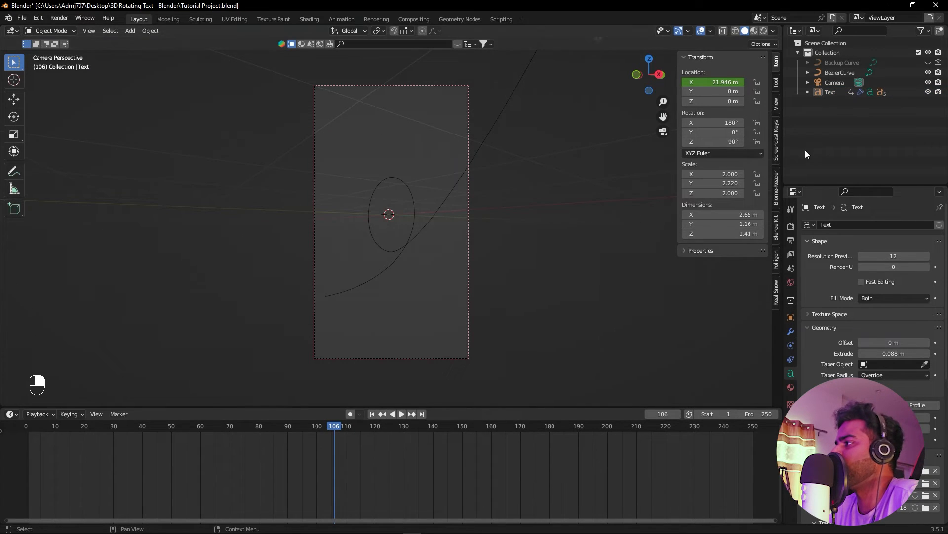
Turn off the Camera to View lock and leave the camera view to see the texts and camera in perspective.
click(776, 105)
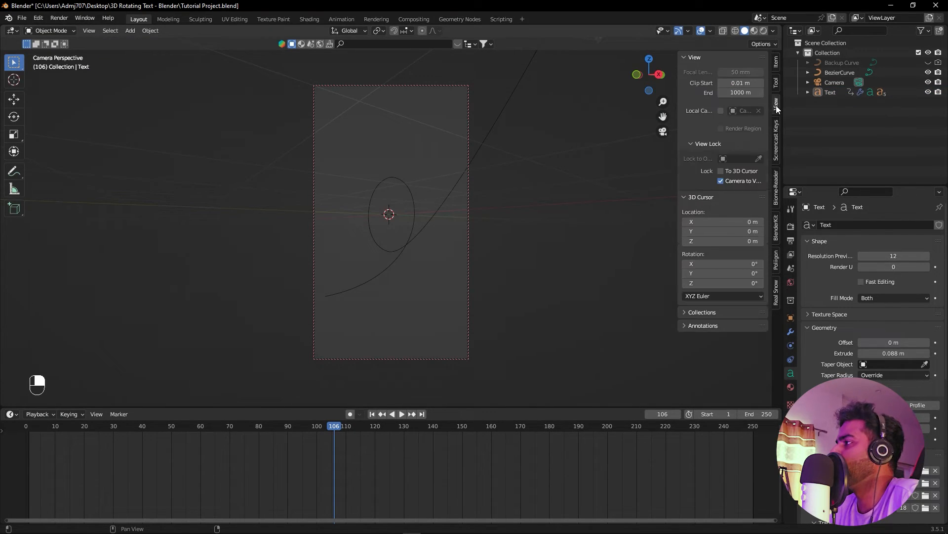
click(720, 181)
alt+drag(425, 219, 401, 233)
scroll(402, 233, down, 4)
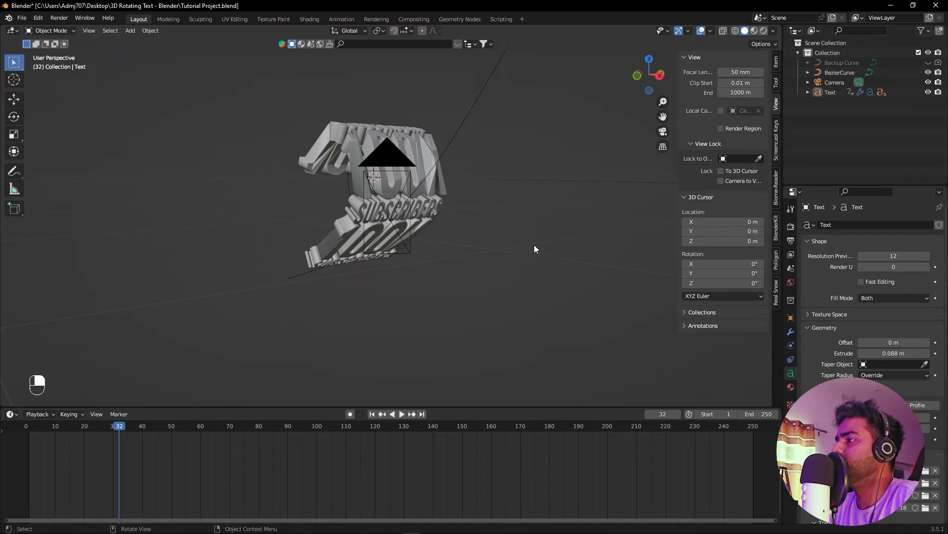
Set the render engine to Cycles and its device to GPU Compute.
click(789, 227)
click(887, 224)
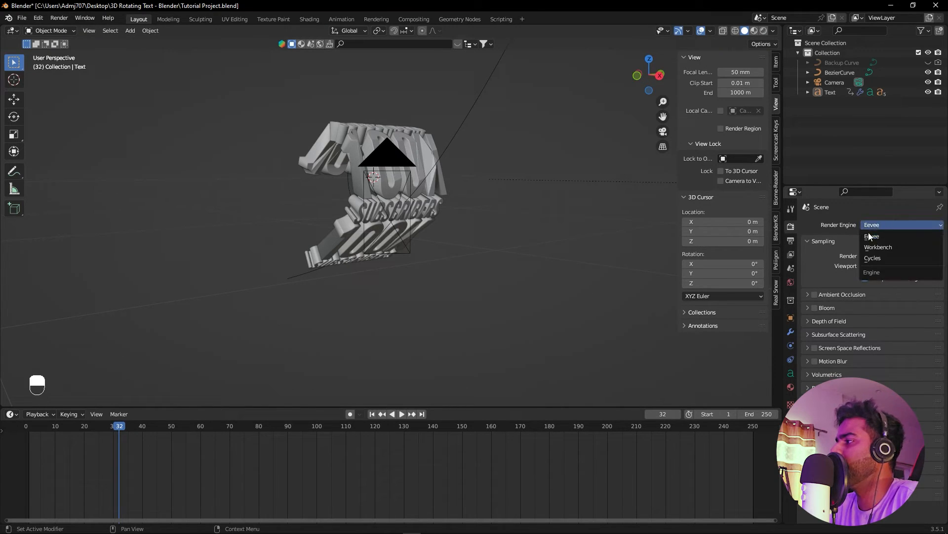
click(871, 259)
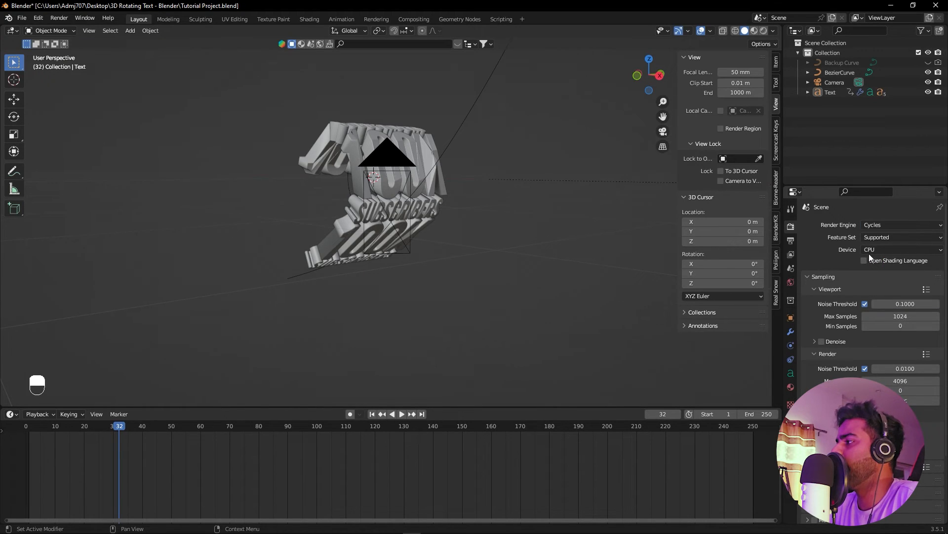
click(872, 249)
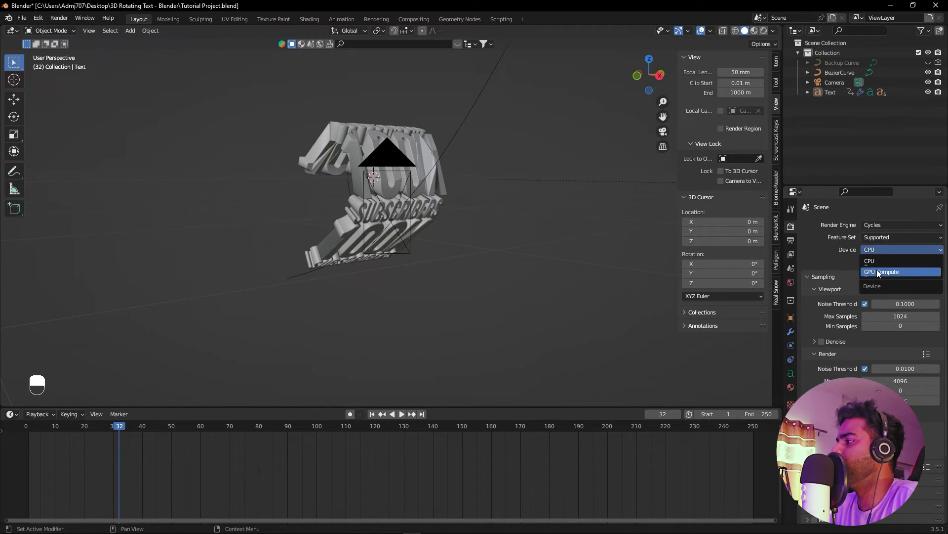
click(877, 272)
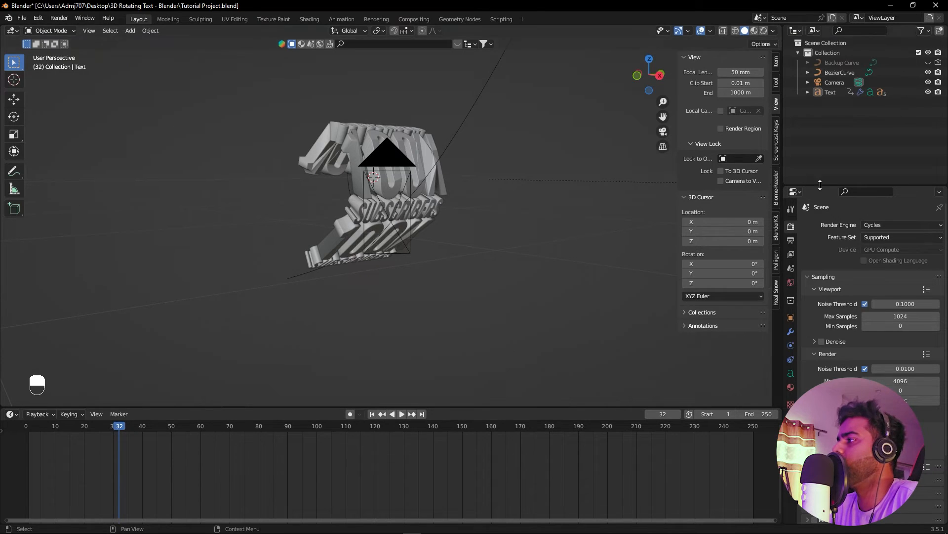
click(875, 221)
click(878, 224)
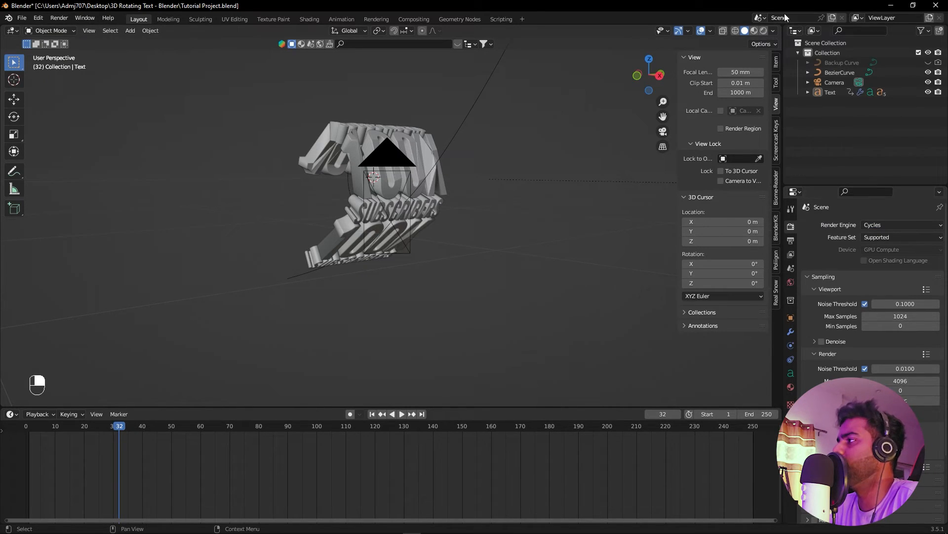
Preview the scene in Rendered viewport shading and save the project.
click(764, 32)
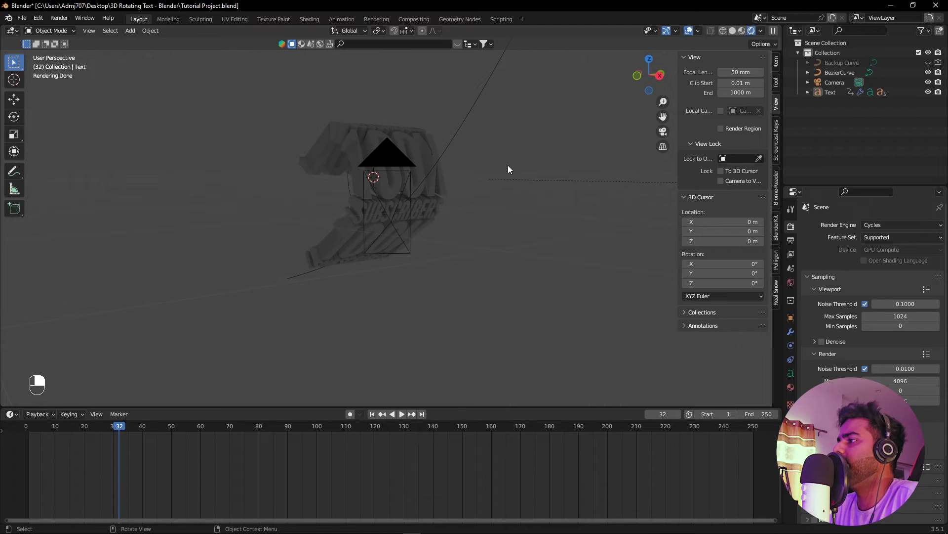
mouse_move(508, 167)
middle_down()
mouse_move(480, 185)
mouse_move(523, 175)
mouse_move(489, 168)
middle_up()
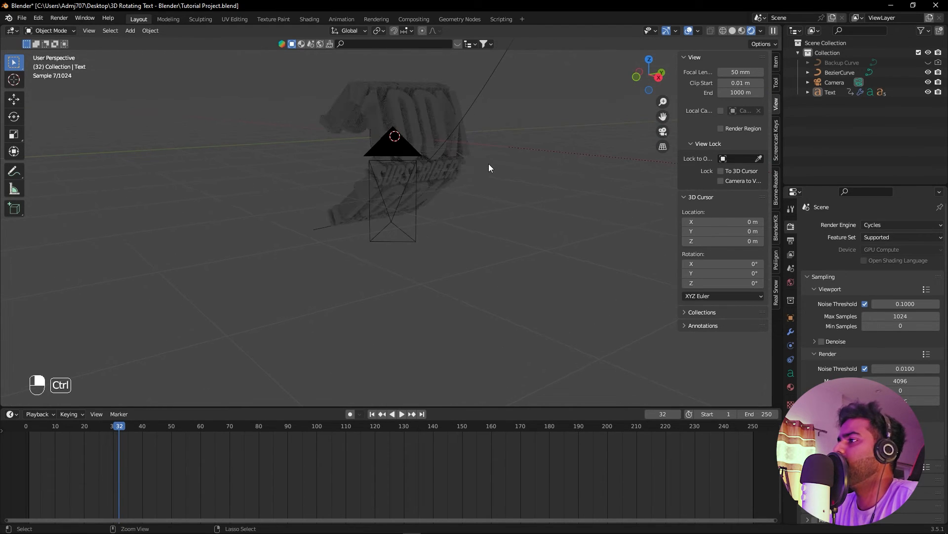
key(ctrl+s)
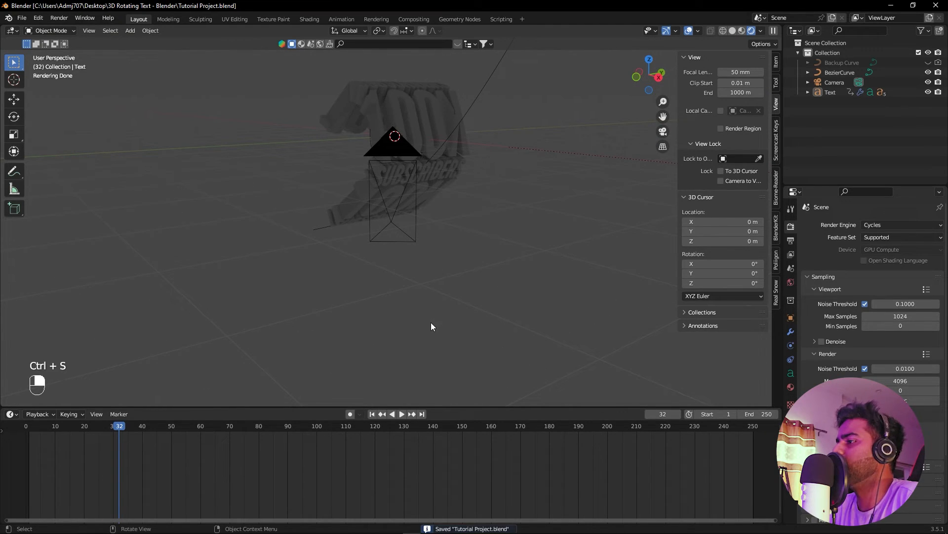
Return the viewport to Solid shading and enable the Remesh modifier on the original 100K text.
drag(463, 406, 475, 366)
click(734, 28)
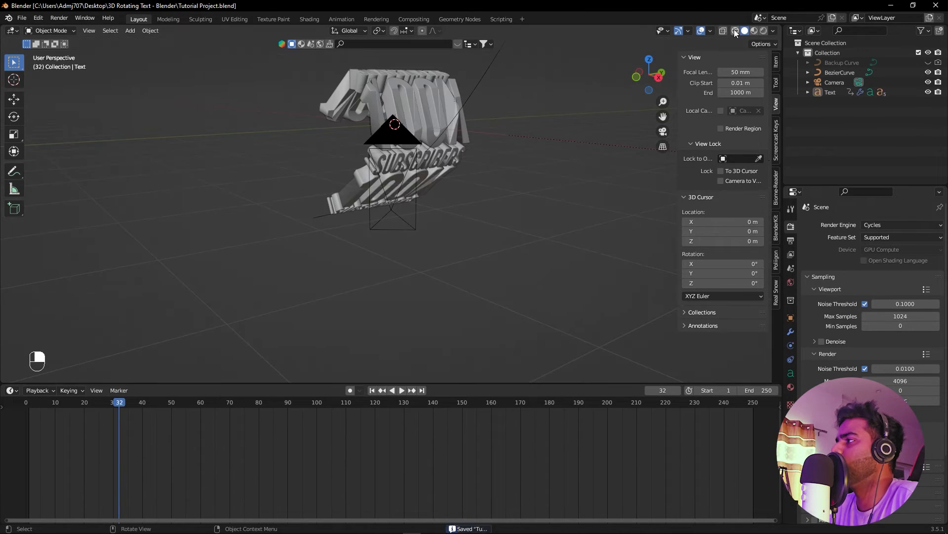
alt+drag(461, 182, 319, 89)
click(290, 107)
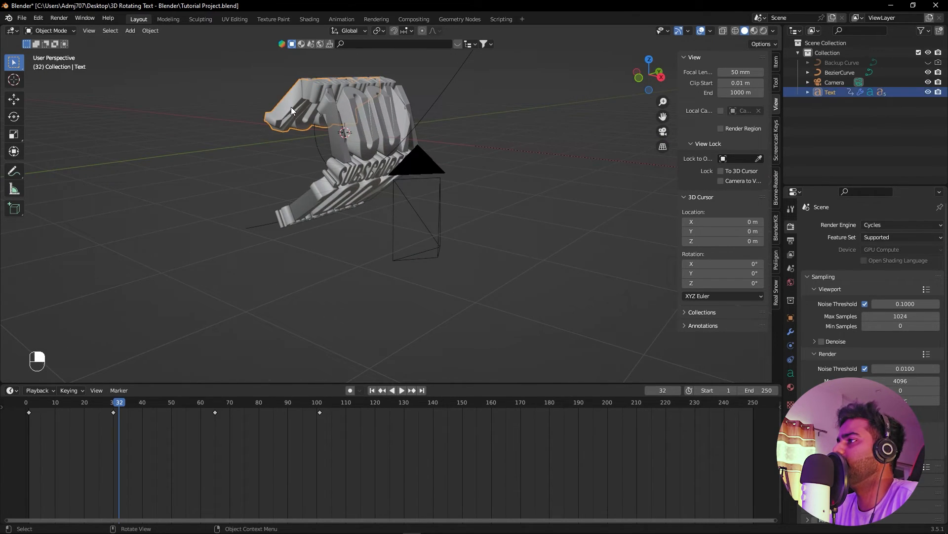
click(791, 333)
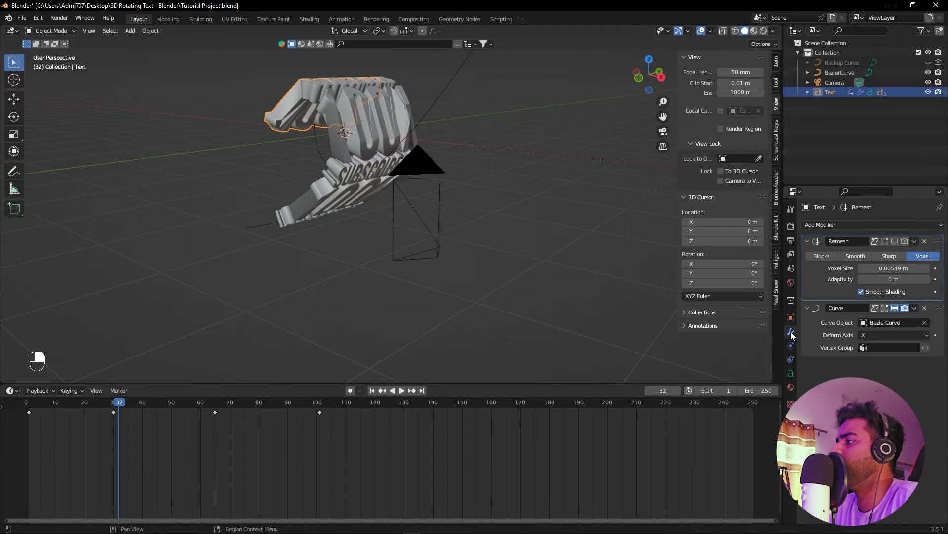
click(895, 241)
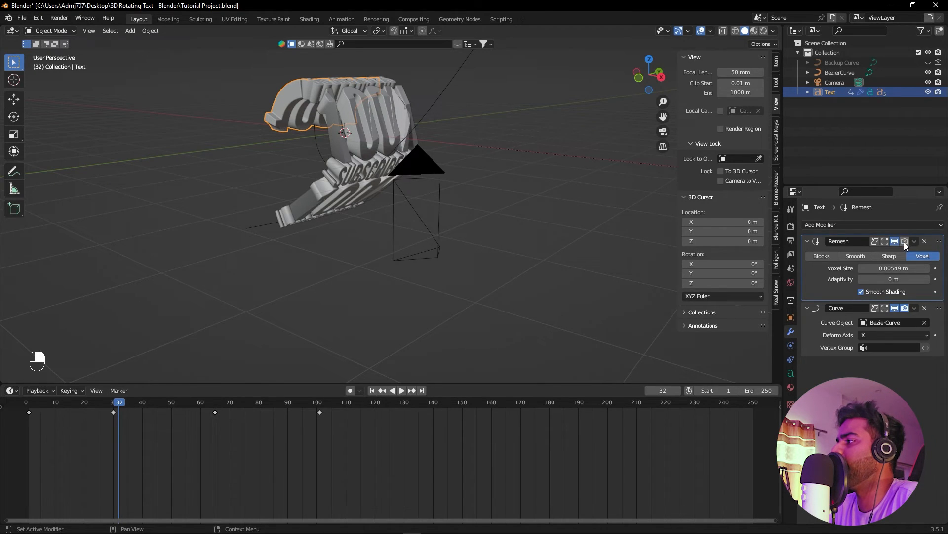
Enable the Remesh modifier for viewport and render on the remaining 100K and SUBSCRIBERS texts.
click(323, 90)
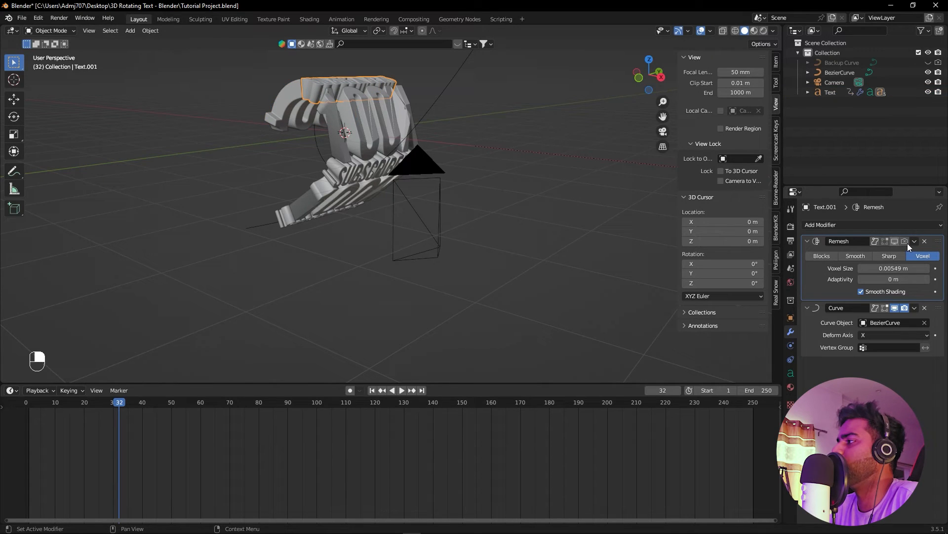
click(376, 130)
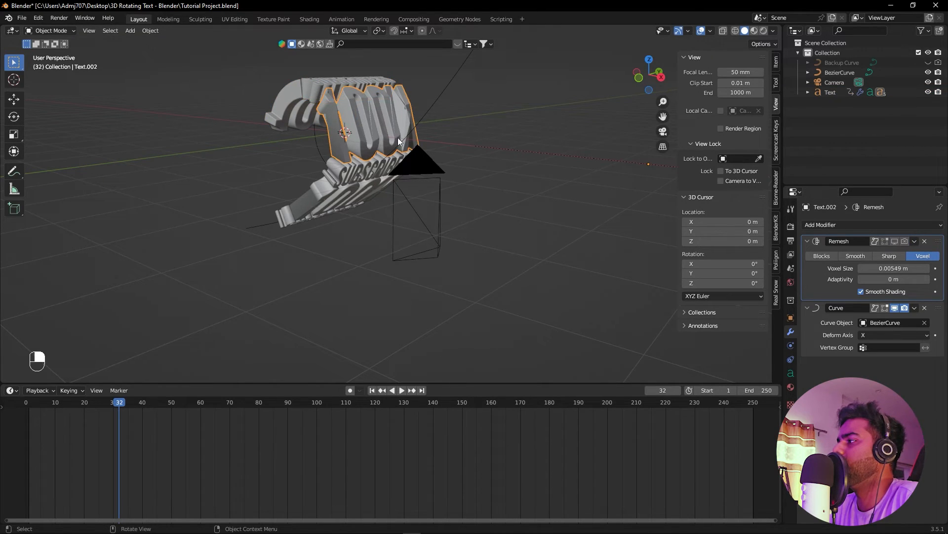
click(894, 241)
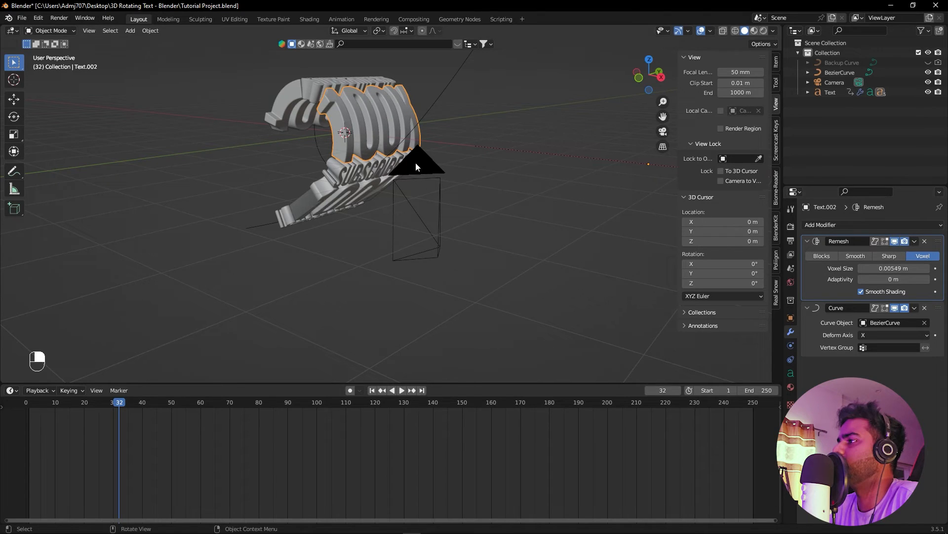
click(348, 170)
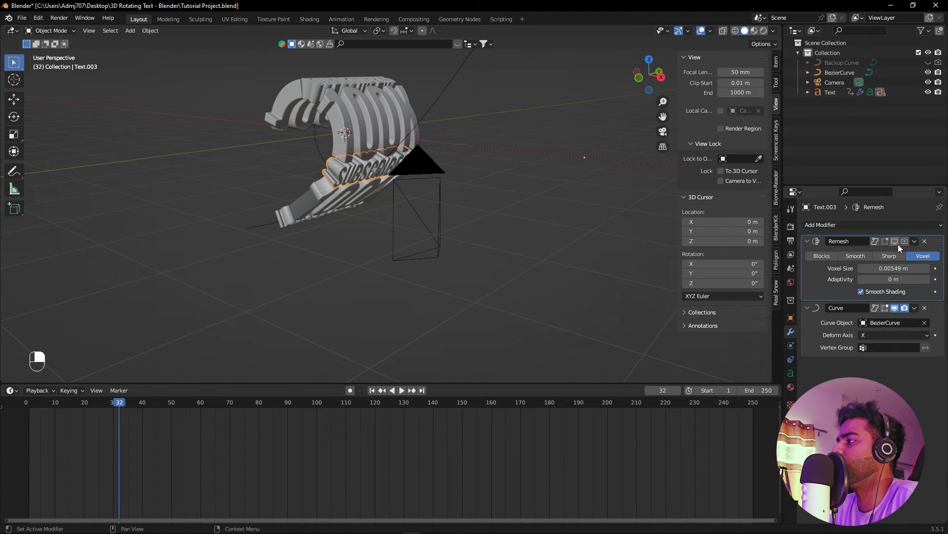
click(896, 243)
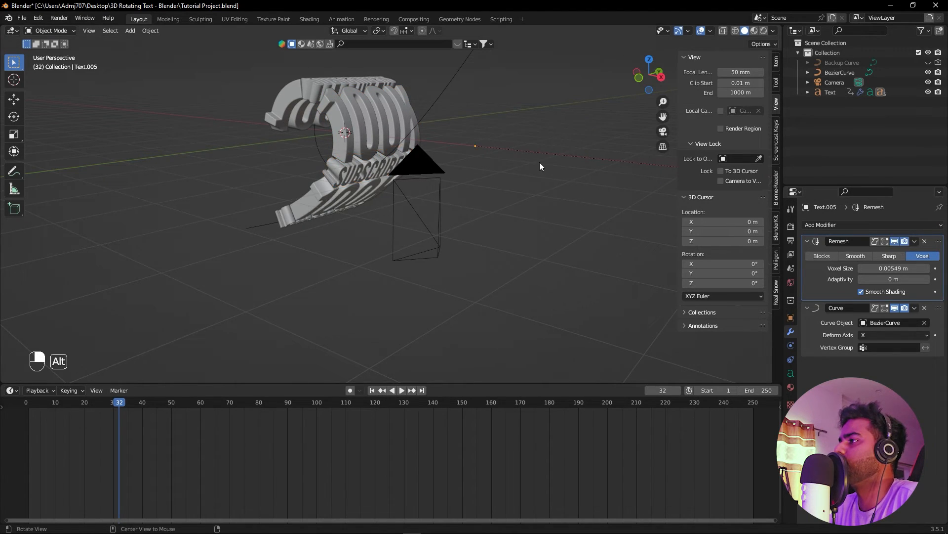
Inspect the remeshed texts around the curve in perspective and save the project.
alt+drag(539, 162, 408, 281)
click(357, 184)
key(KP_Decimal)
click(457, 288)
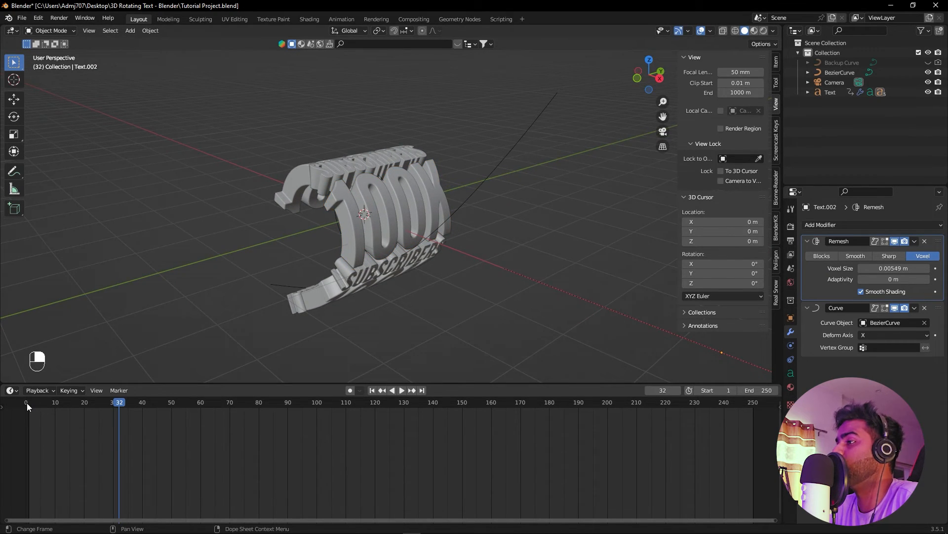
key(ctrl+s)
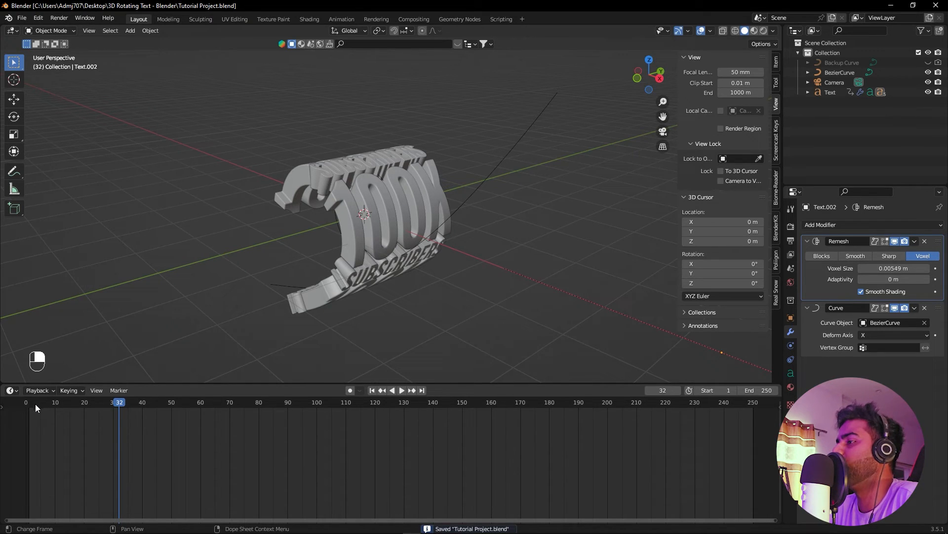
Play the remeshed animation from frame 1 to about frame 33, inspect the texts, and return to the camera view.
key(shift+Left)
key(space)
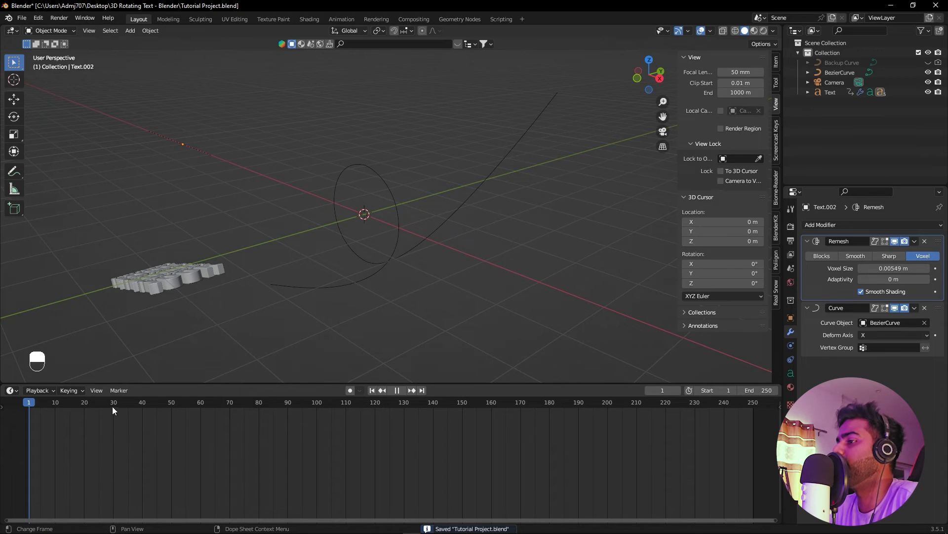
key(space)
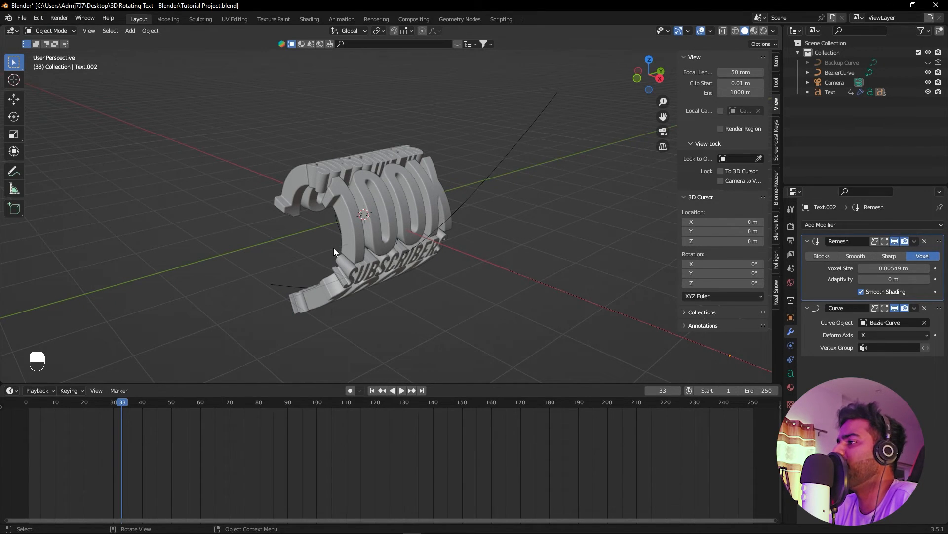
alt+drag(442, 312, 455, 273)
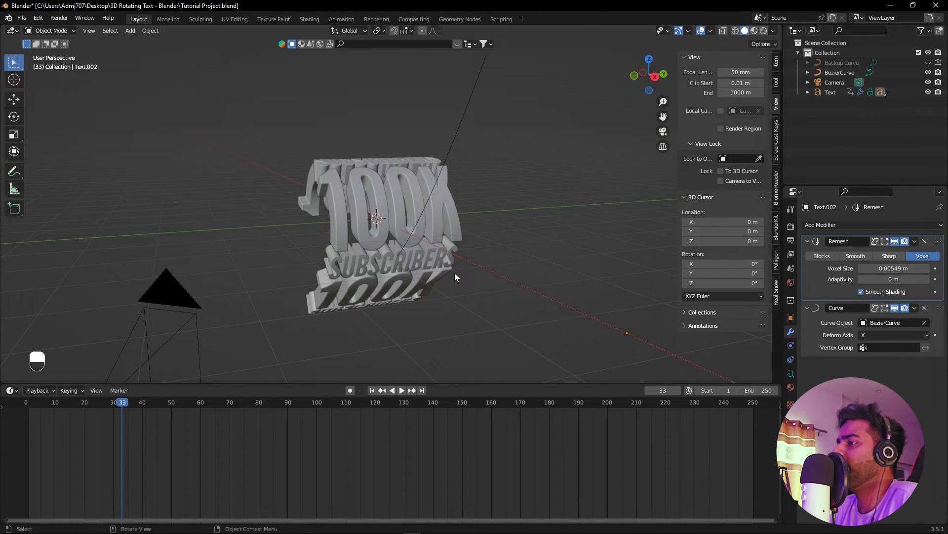
key(KP_0)
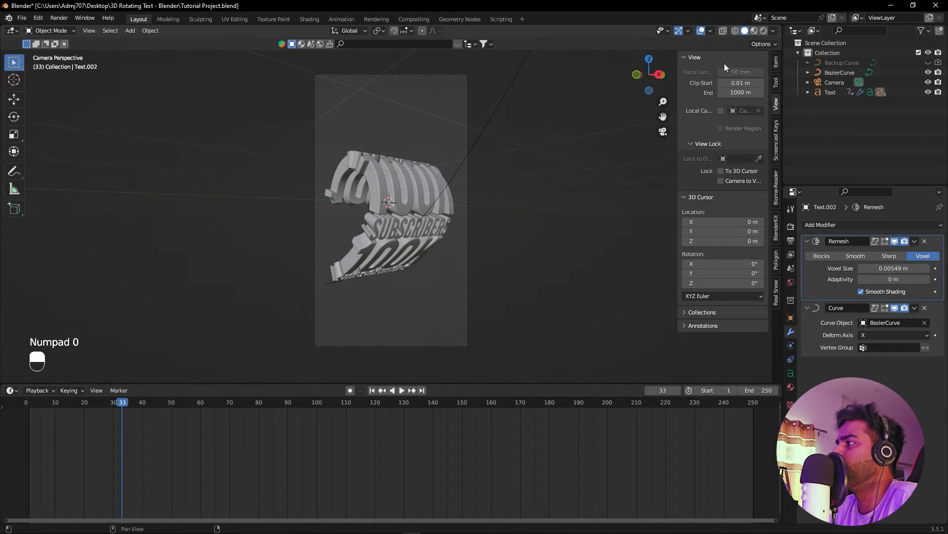
Switch the viewport to Rendered shading and replace the timeline with an enlarged Shader Editor showing the World nodes.
click(764, 30)
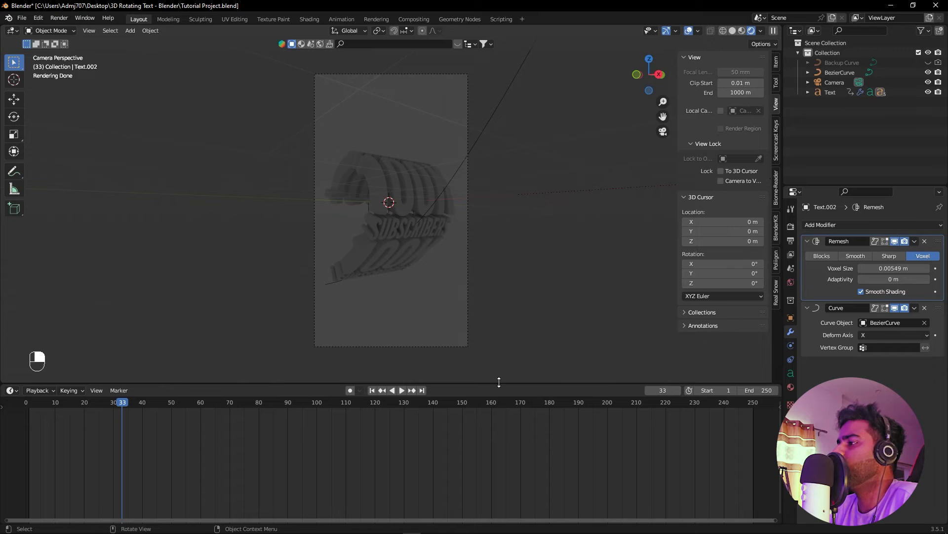
drag(500, 383, 498, 342)
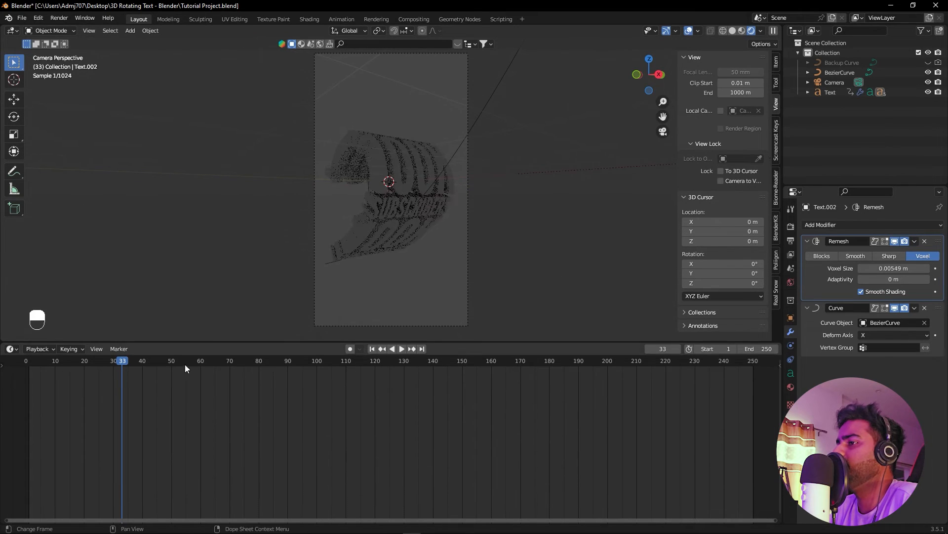
click(11, 349)
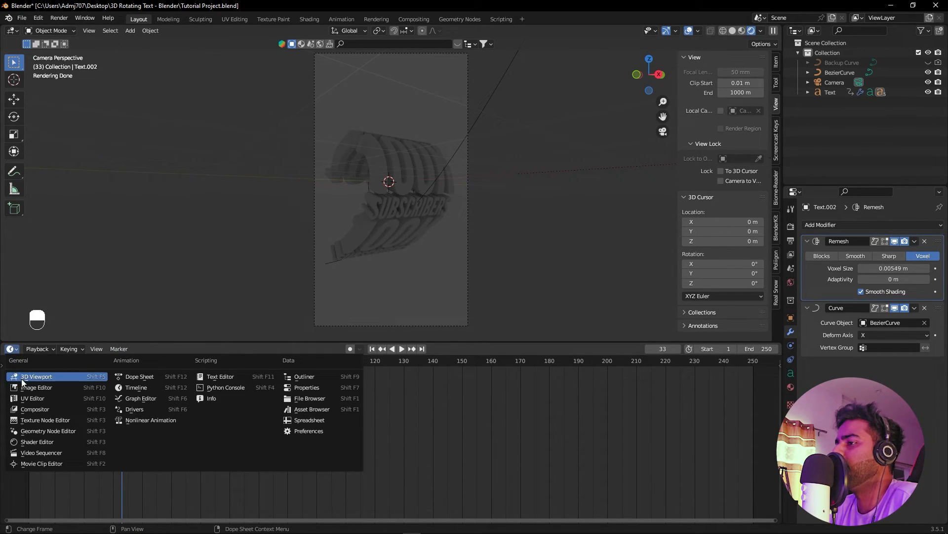
click(40, 442)
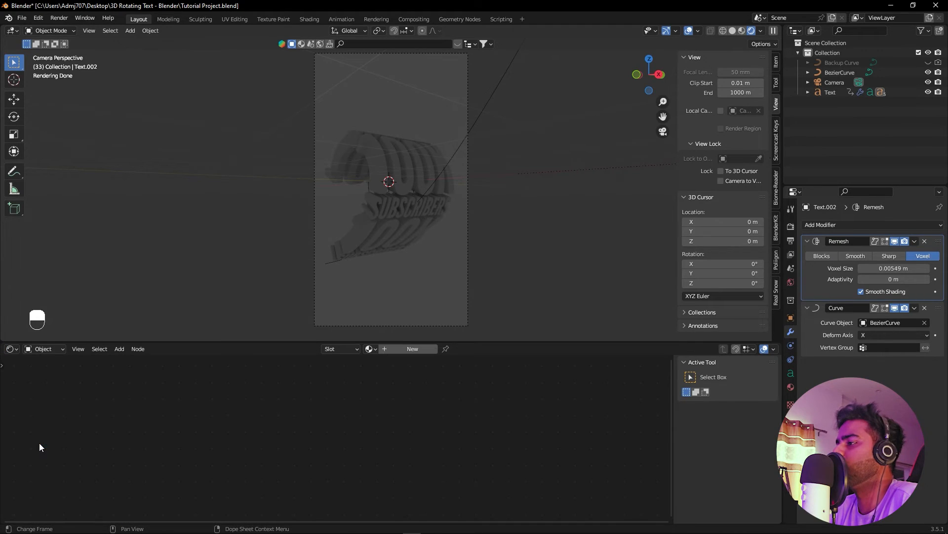
click(43, 348)
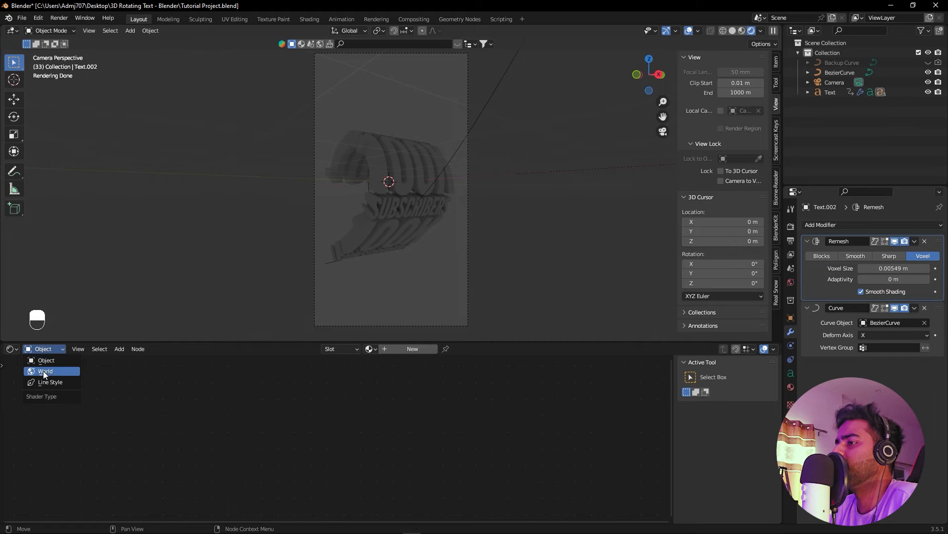
click(43, 371)
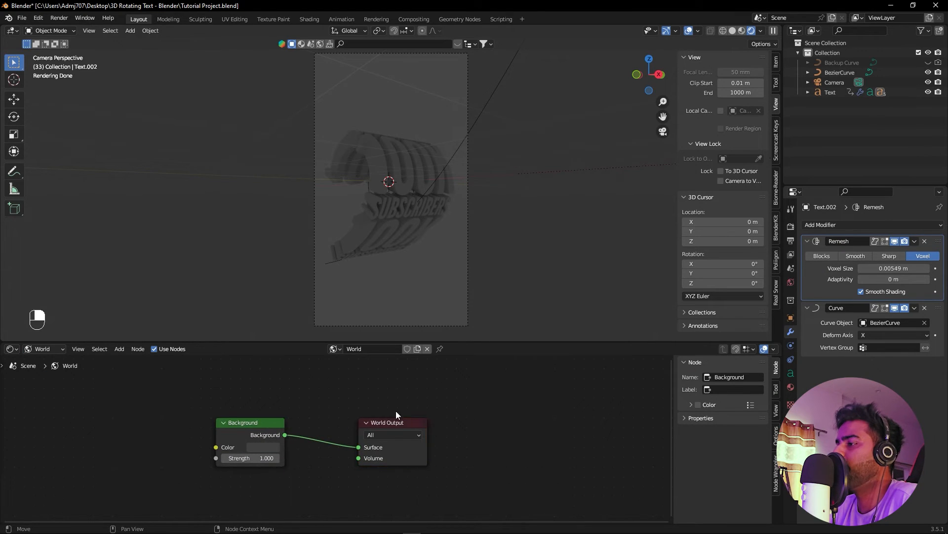
Rearrange the Background and World Output nodes to leave free space before the Background node.
drag(388, 420, 454, 407)
drag(295, 418, 391, 396)
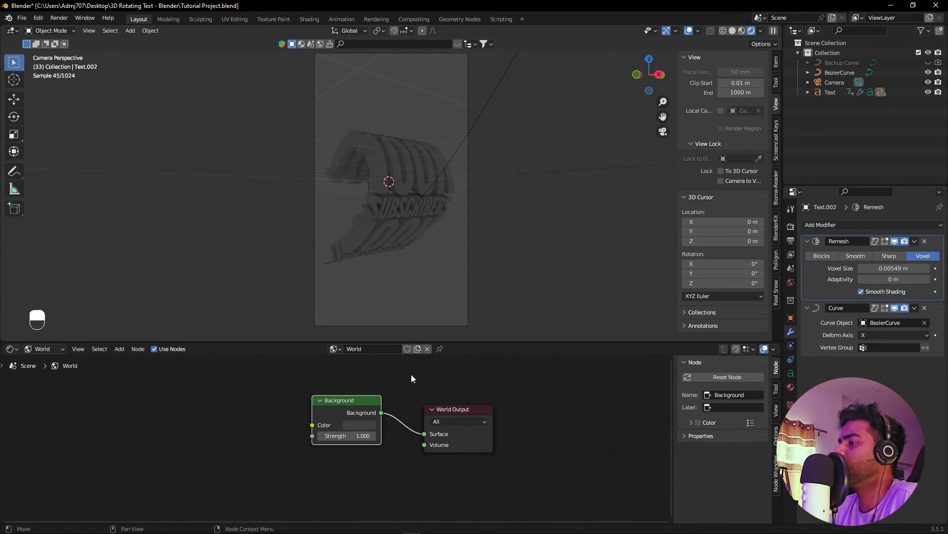
alt+shift+drag(497, 390, 525, 388)
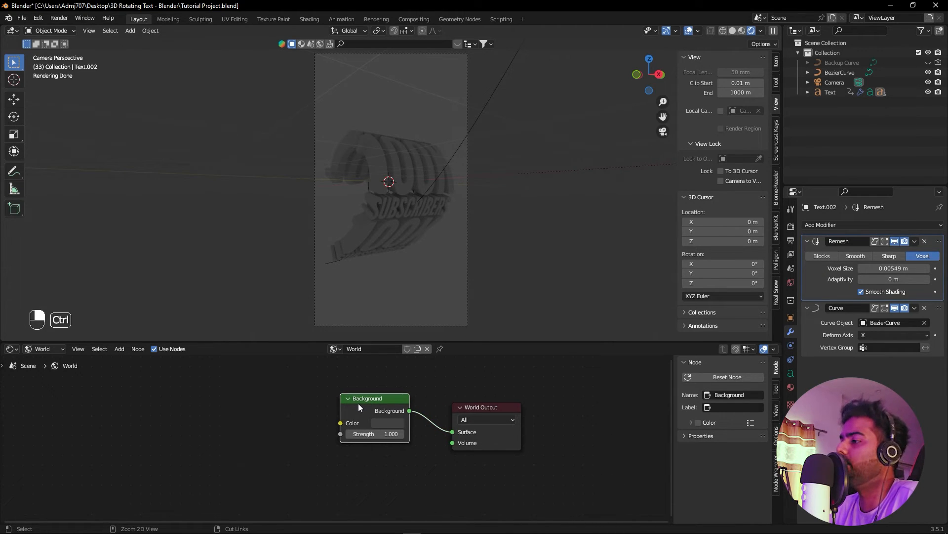
key(ctrl+t)
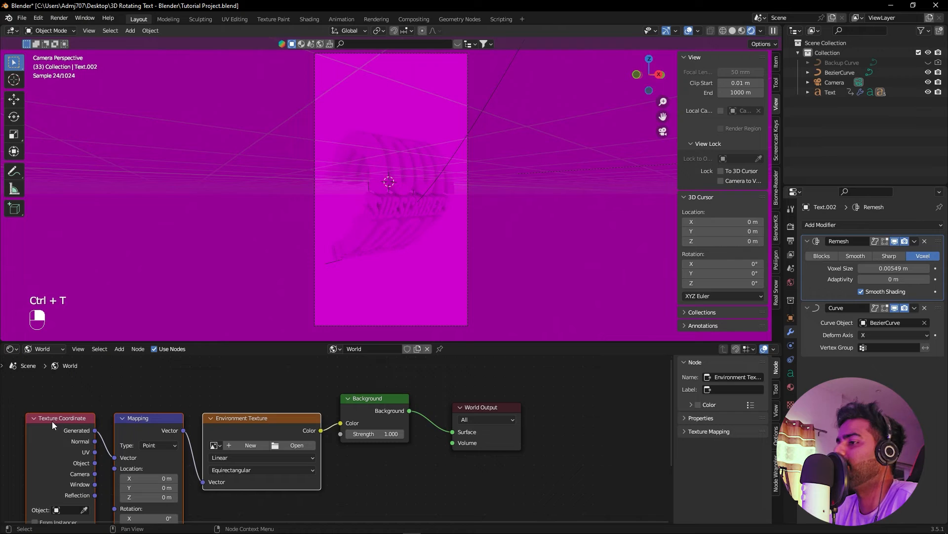
drag(259, 396, 58, 462)
key(x)
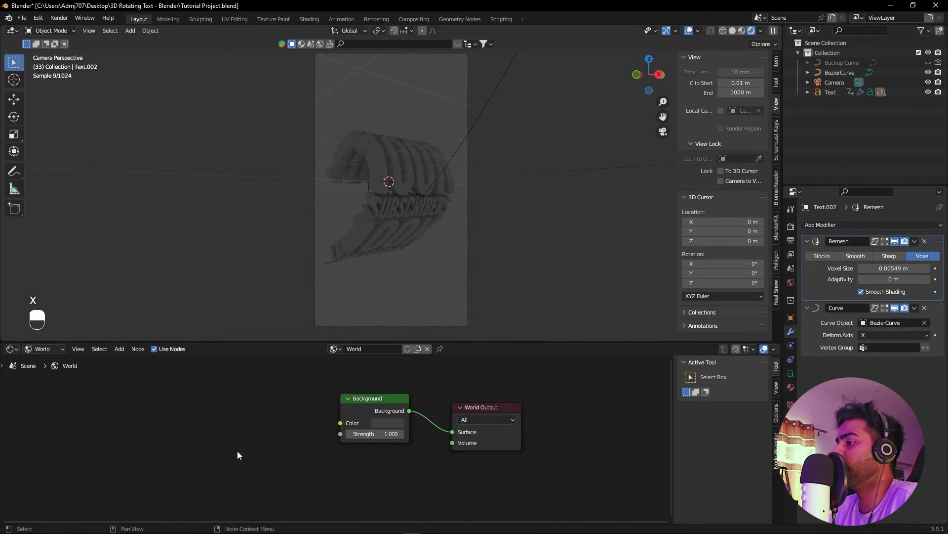
key(shift+a)
click(120, 410)
text(t)
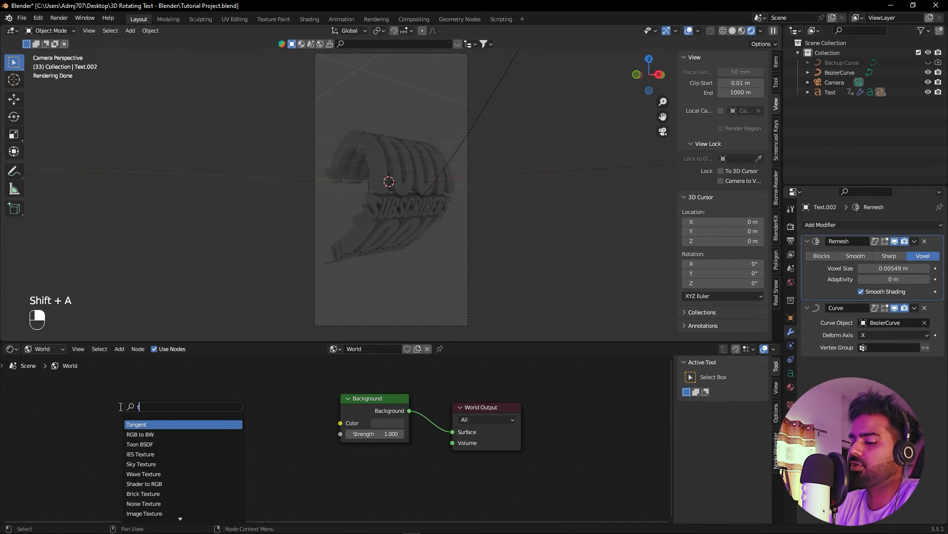
text(ext c)
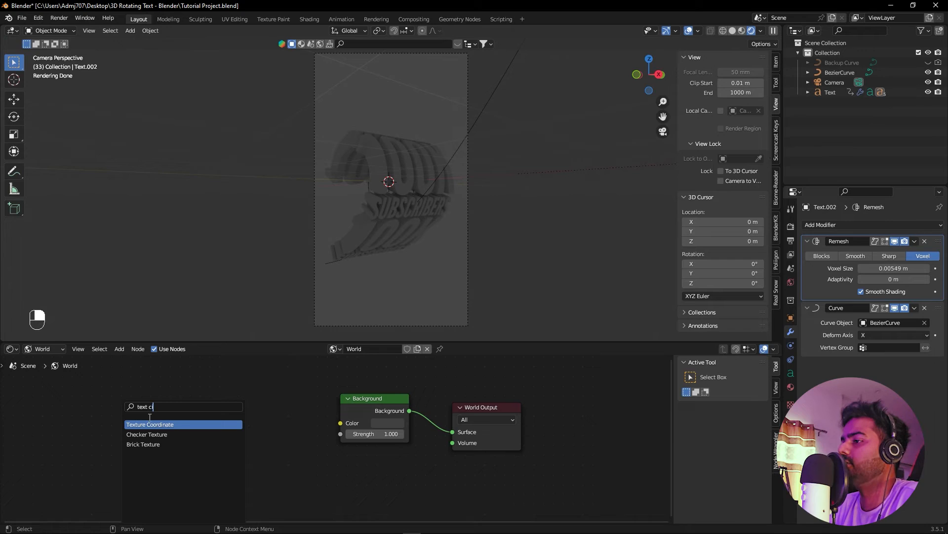
key(Return)
click(111, 426)
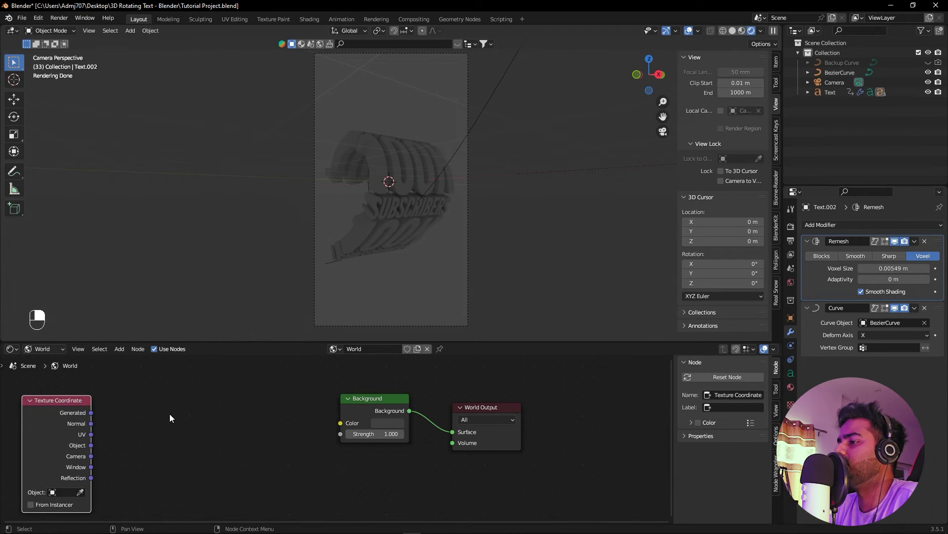
click(53, 422)
key(x)
Add a linked Texture Coordinate, Mapping and Environment Texture setup to the Background node's color and arrange the nodes.
click(368, 399)
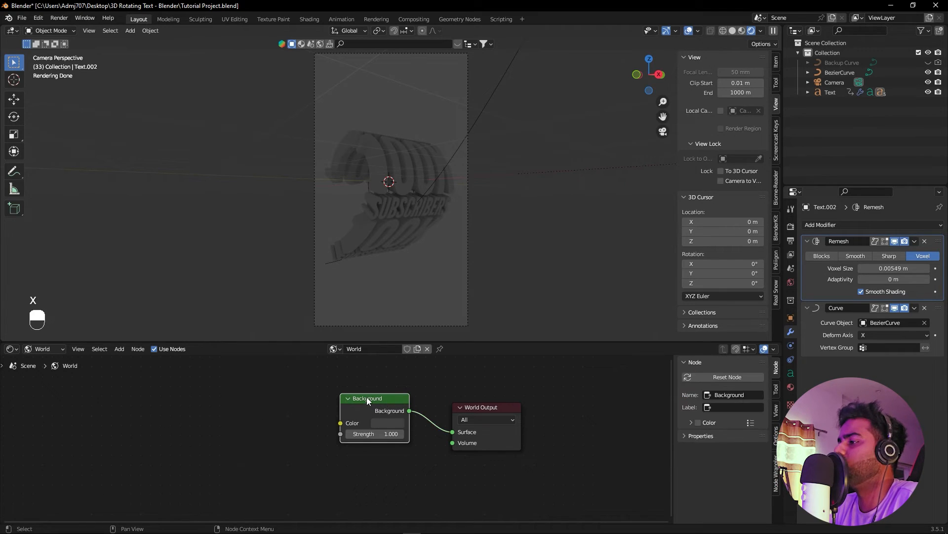
key(ctrl+t)
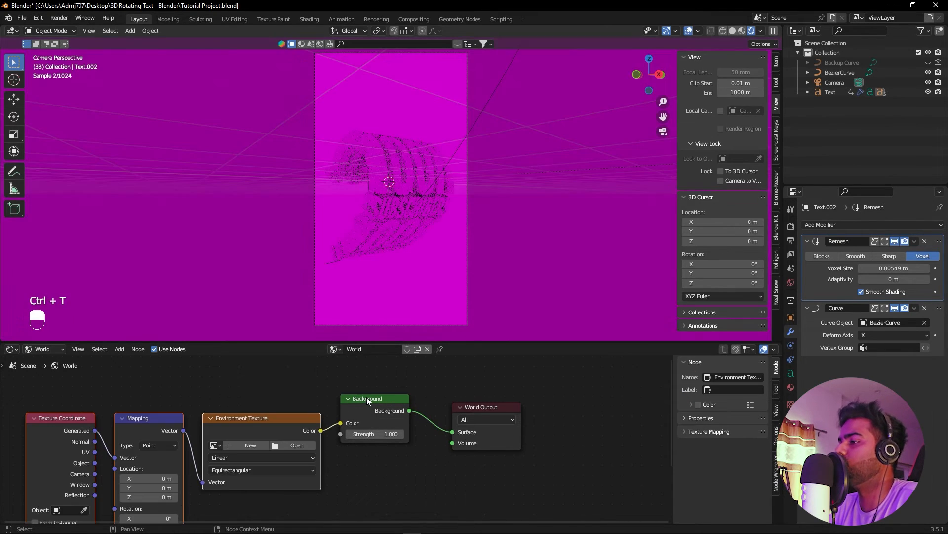
alt+shift+drag(262, 386, 319, 362)
drag(309, 399, 296, 400)
click(111, 388)
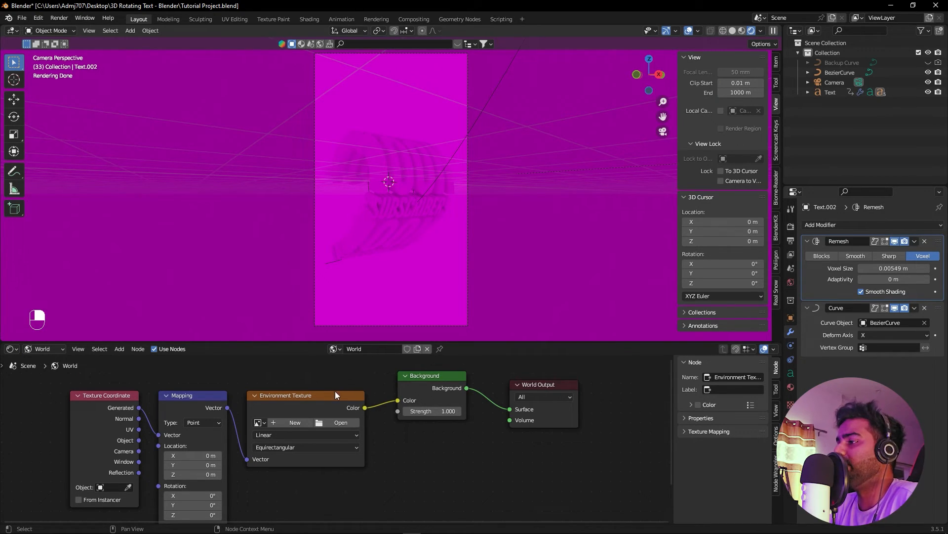
Load the HDRI brown_photostudio_02_4k.exr into the Environment Texture node.
click(331, 422)
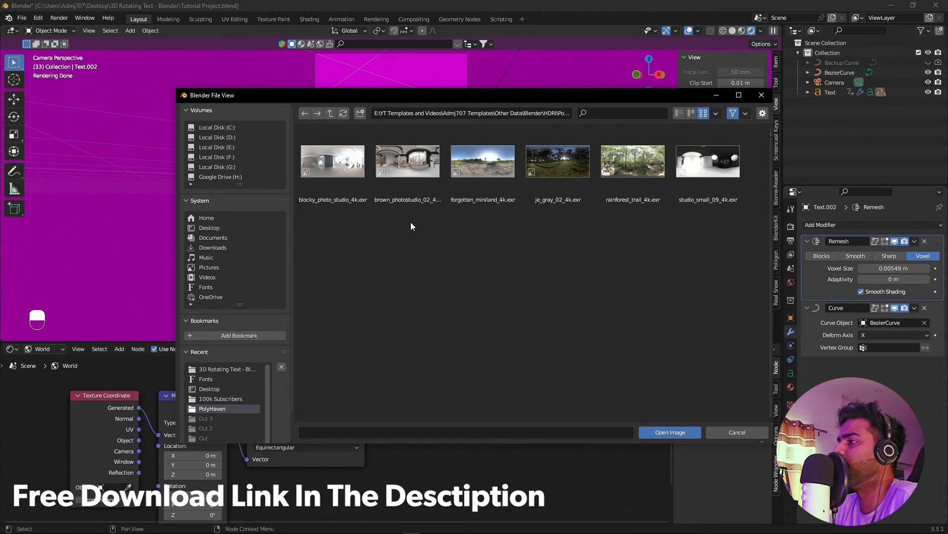
click(401, 176)
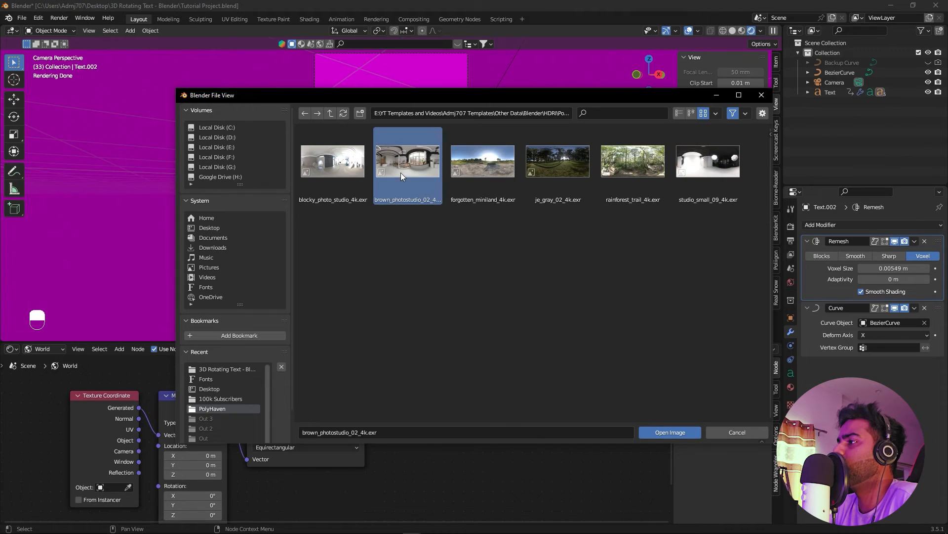
click(660, 431)
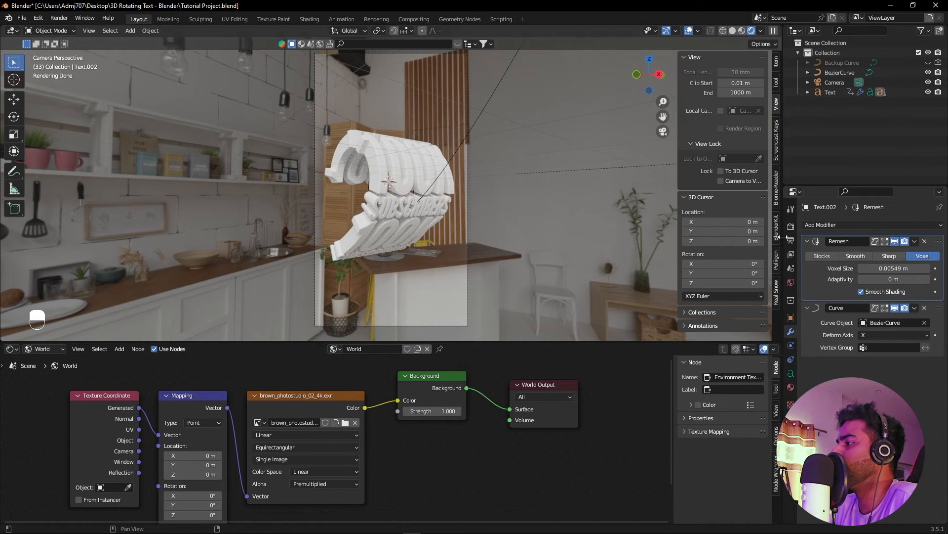
Enable the Transparent film option in the render settings to hide the HDRI background.
click(790, 209)
click(791, 226)
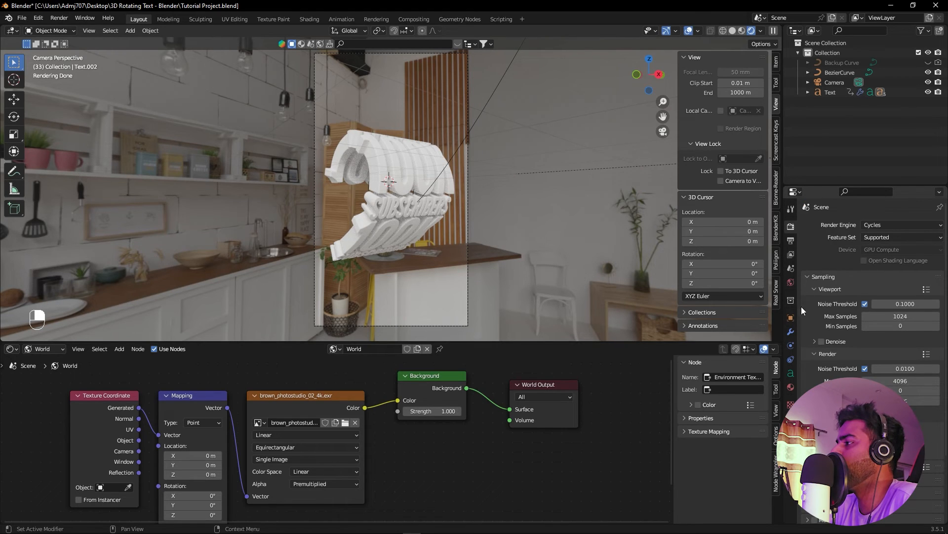
scroll(810, 297, down, 4)
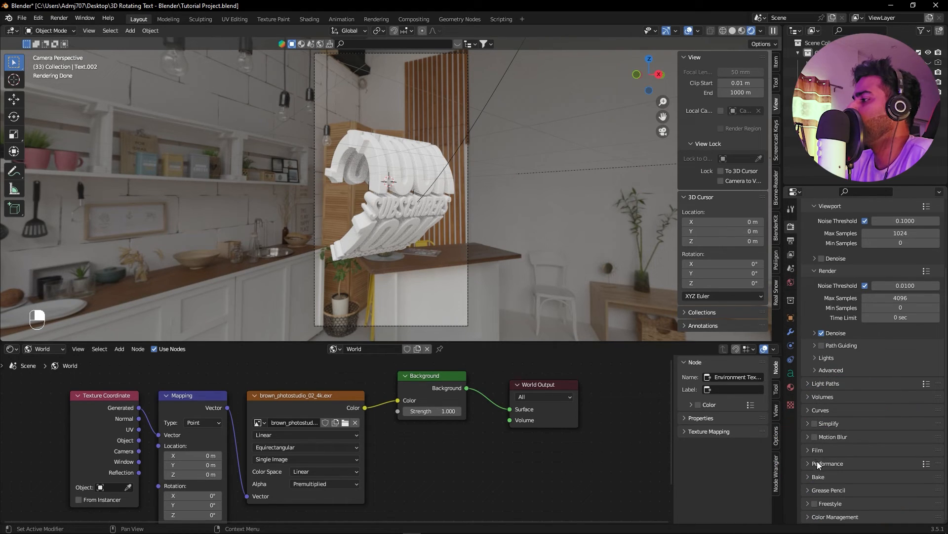
click(809, 450)
scroll(829, 488, down, 5)
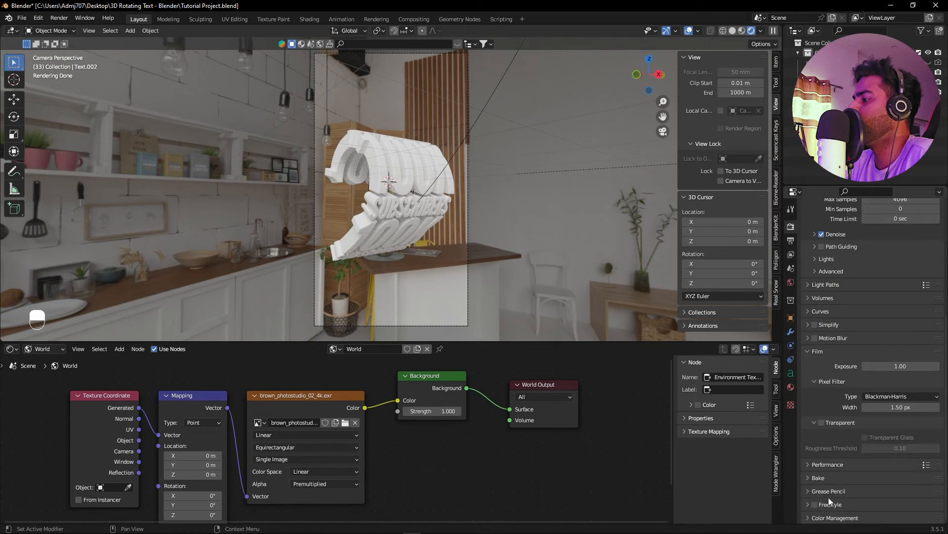
click(821, 423)
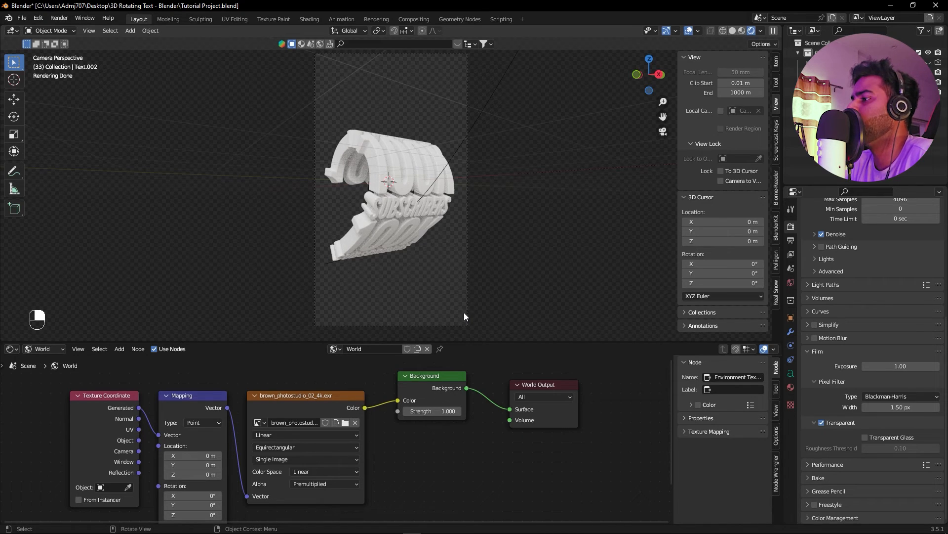
Set the World Background node's strength to 0.3.
mouse_move(444, 411)
shift+mouse_down()
mouse_move(425, 411)
mouse_move(444, 411)
shift+mouse_up()
click(447, 415)
text(0.3)
key(Return)
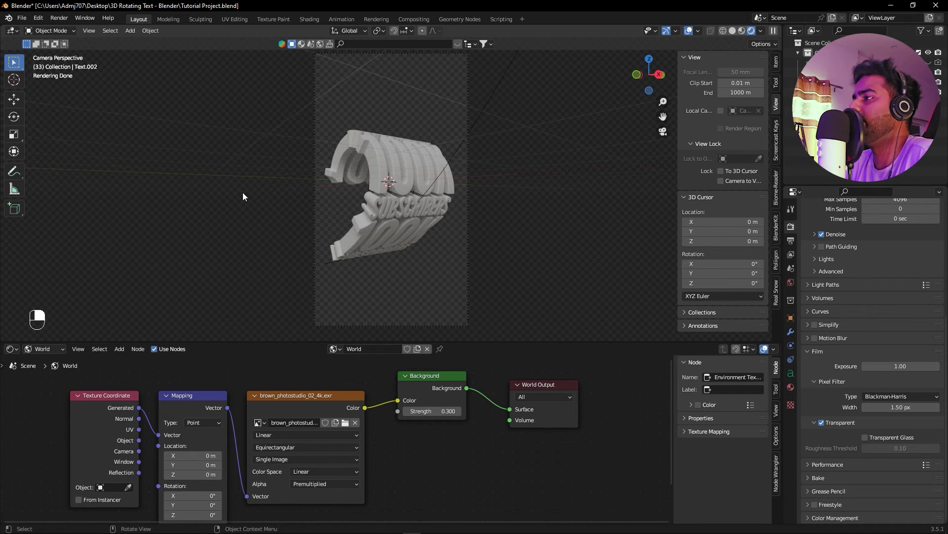
Add an area light, raise it vertically above the curved texts and scale it up to span them.
key(shift+a)
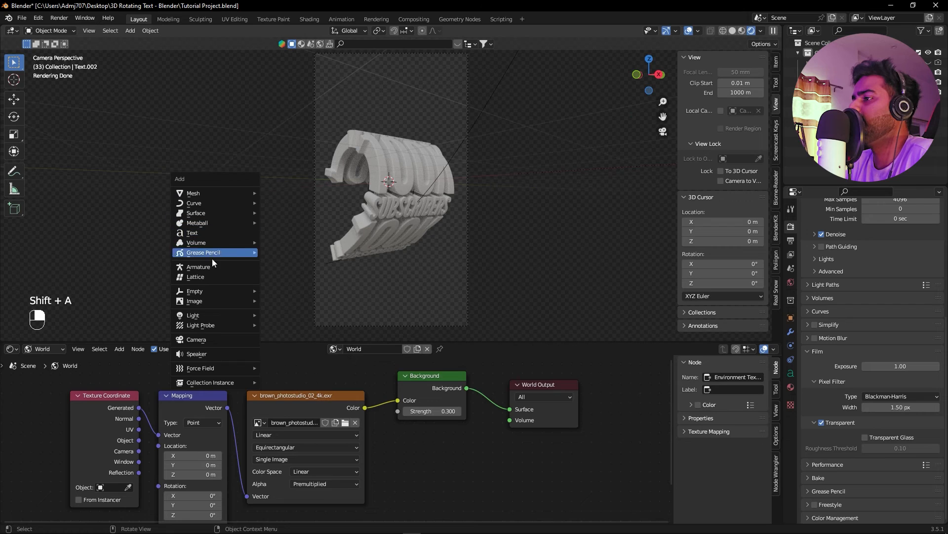
mouse_move(218, 316)
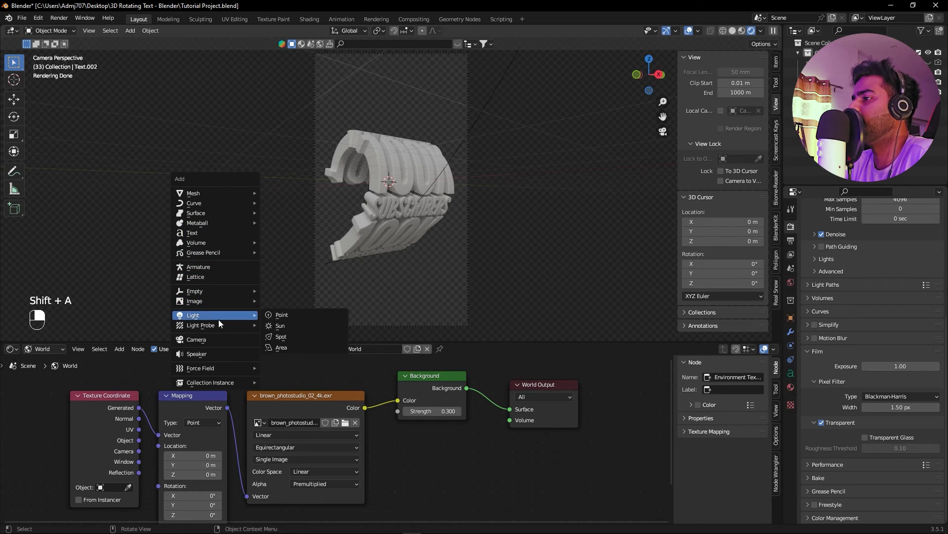
click(294, 349)
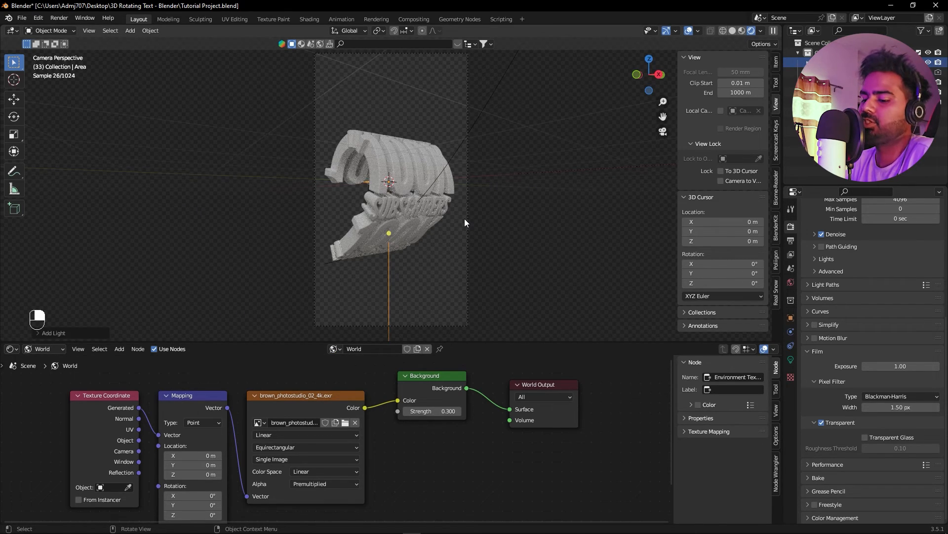
key(g)
key(z)
click(486, 125)
key(s)
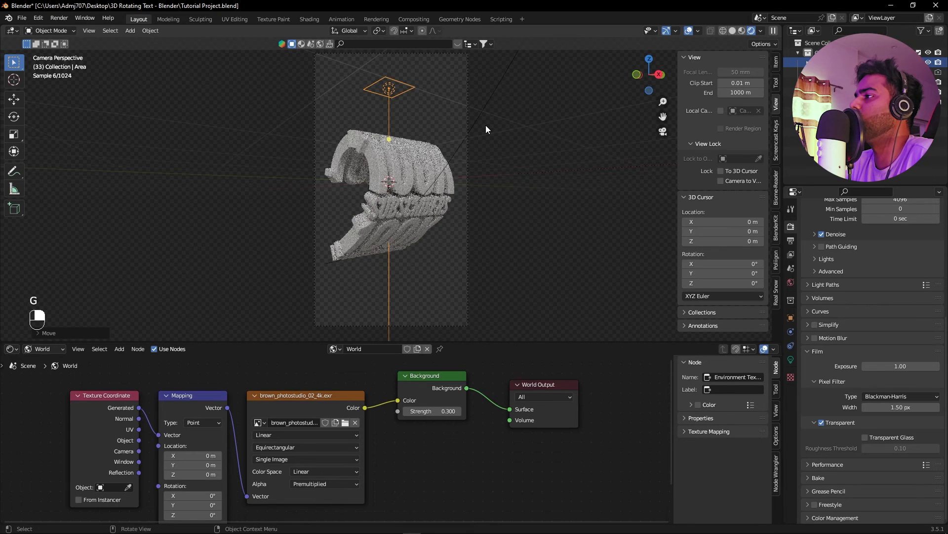
click(754, 143)
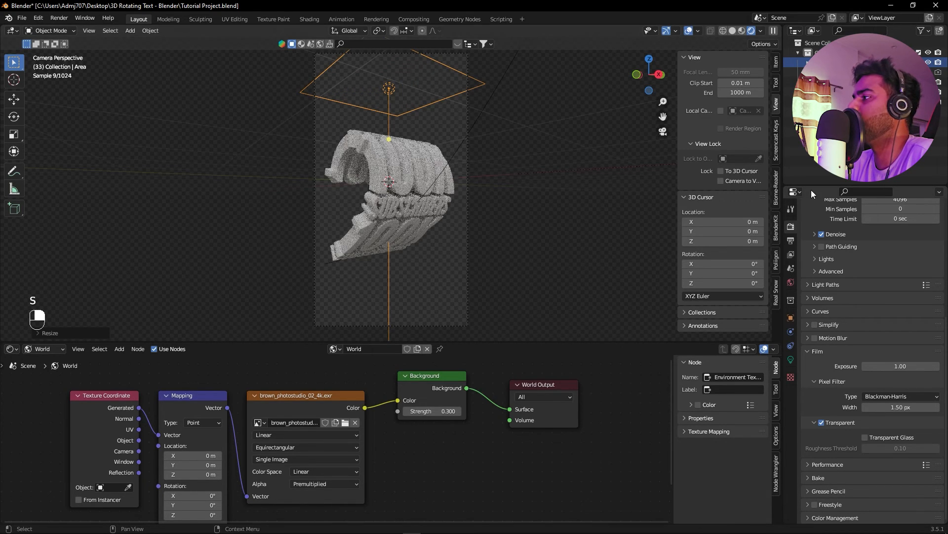
Set the area light's power to 1000 W.
click(791, 359)
click(903, 292)
text(1000)
key(Return)
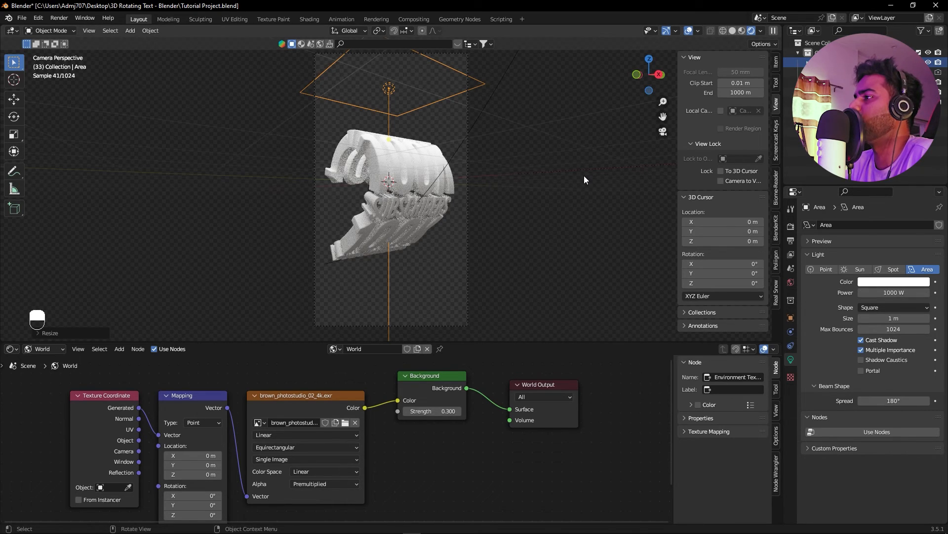
Move the area light along the global X axis toward the camera side of the texts.
middle_drag(584, 176, 604, 203)
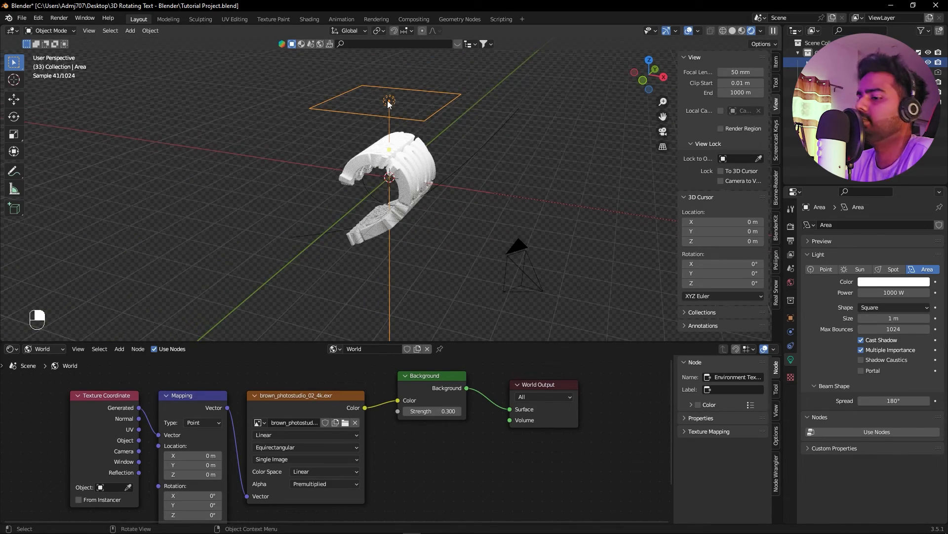
key(g)
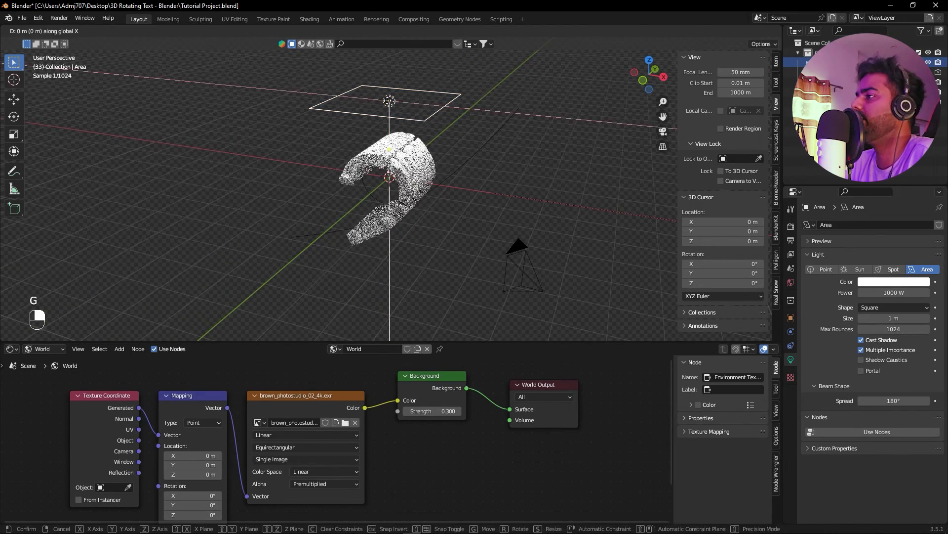
click(449, 110)
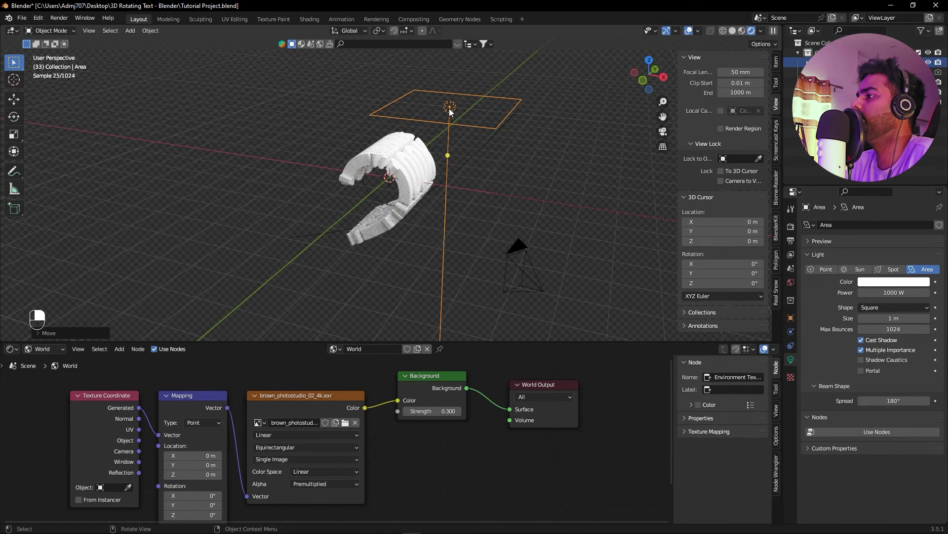
Return to the camera view and set the area light's power to 500 W.
key(KP_0)
click(906, 293)
text(500)
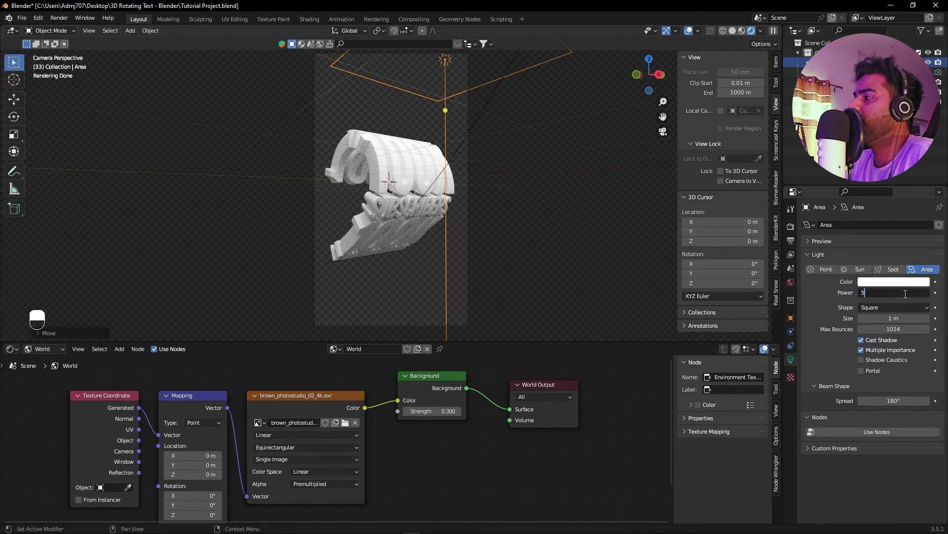
key(Return)
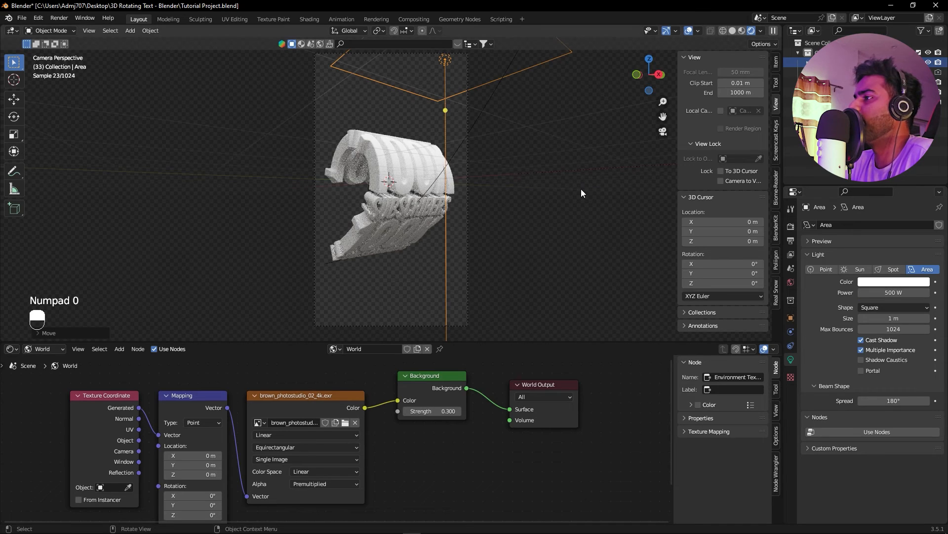
Duplicate the area light above the texts and move the copy out to their negative-Y side.
click(474, 85)
click(444, 63)
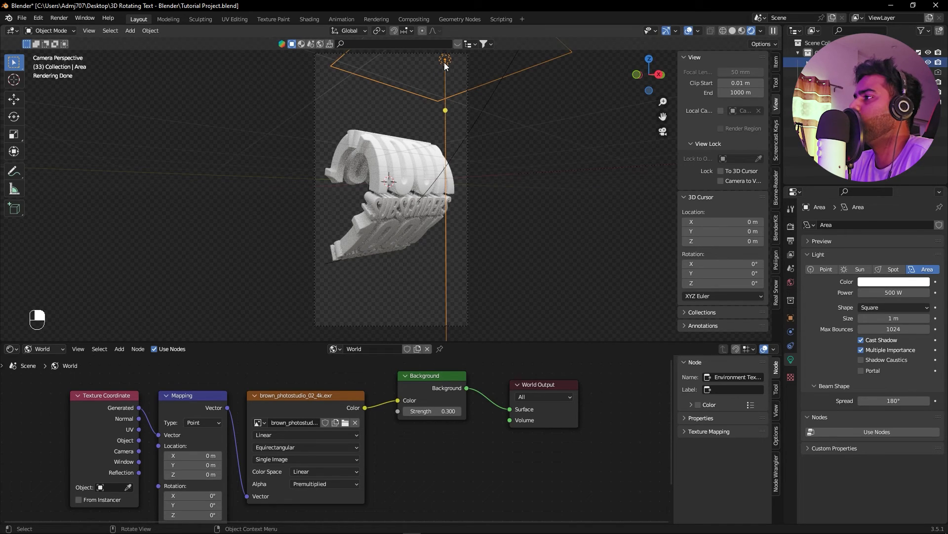
key(shift+d)
right_click(444, 63)
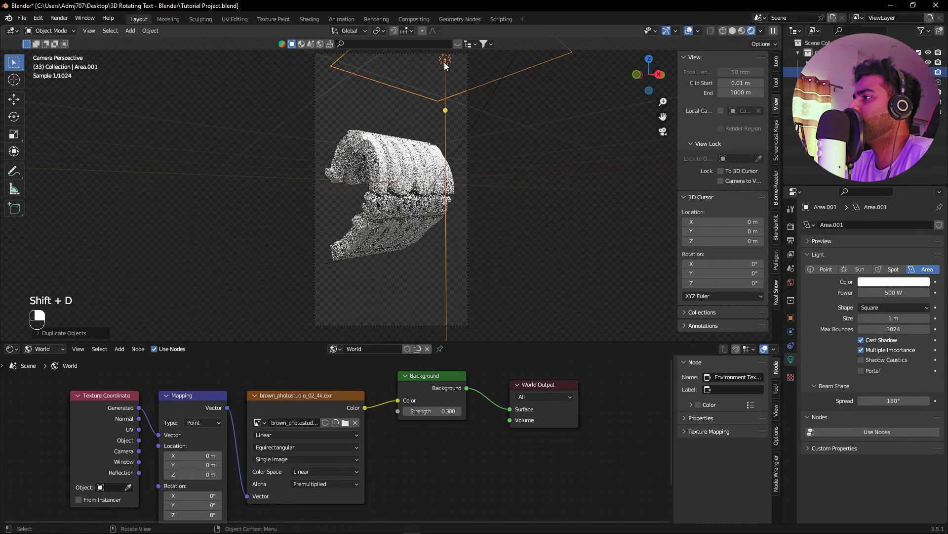
key(KP_0)
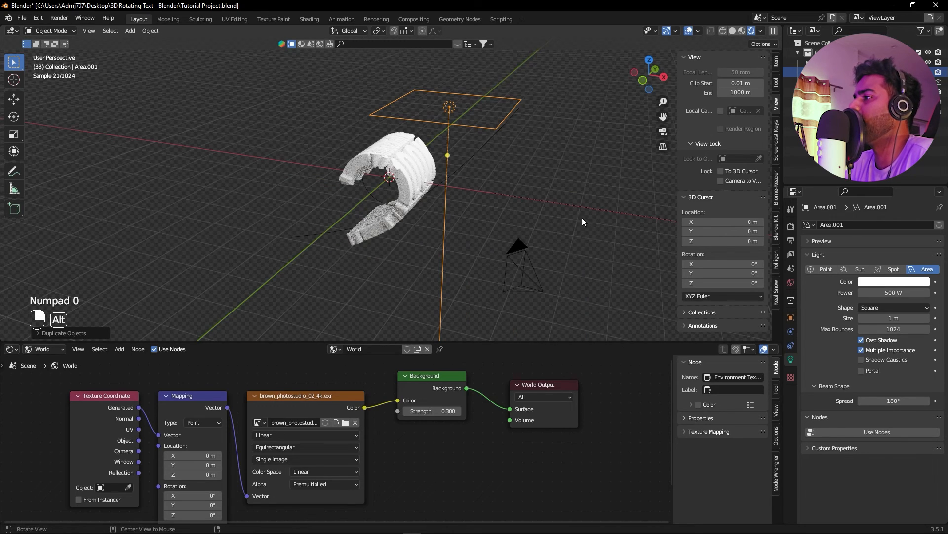
alt+drag(583, 217, 516, 221)
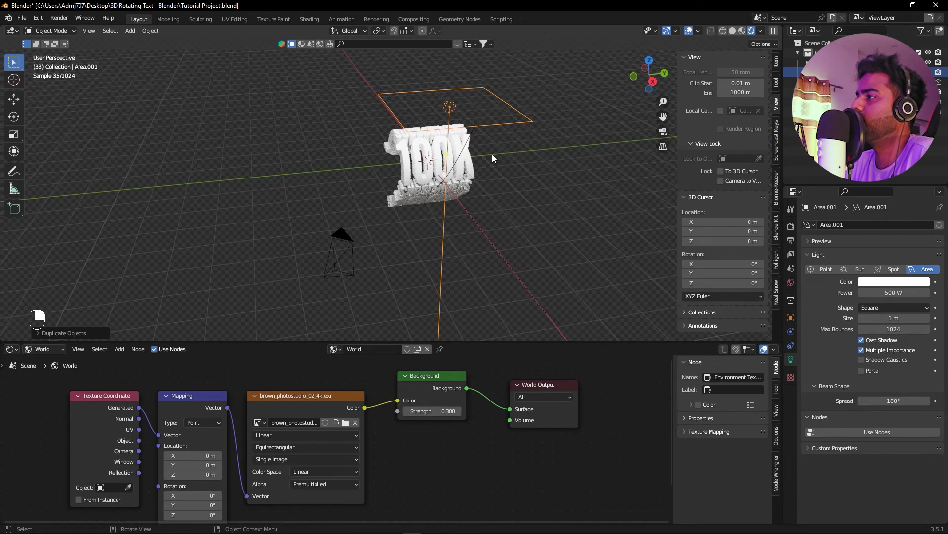
key(g)
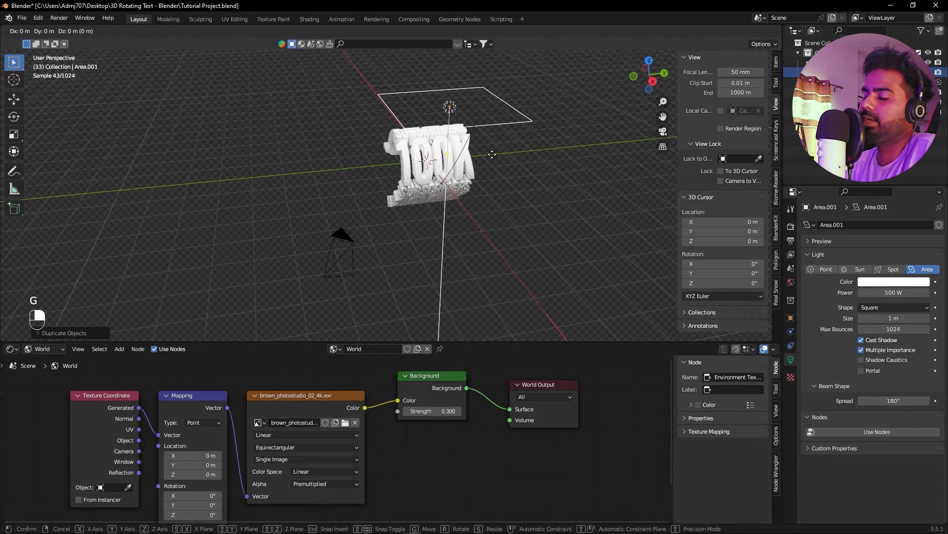
click(287, 171)
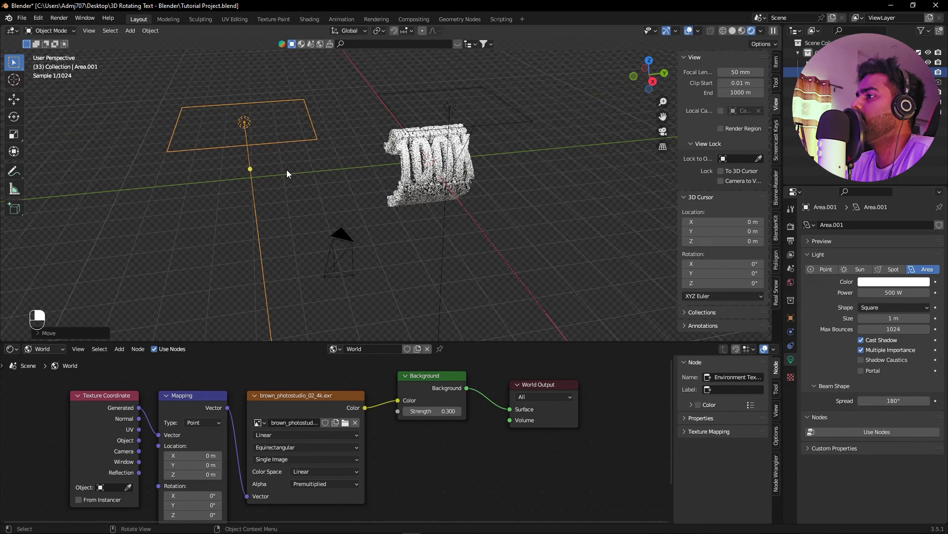
Rotate the duplicated area light 90° about the X axis so it faces the texts.
key(r)
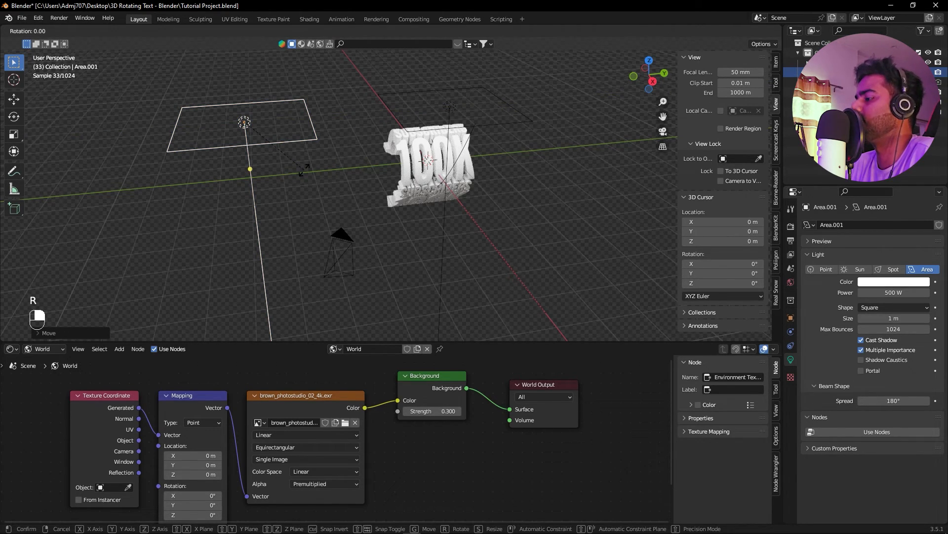
text(x90)
click(305, 169)
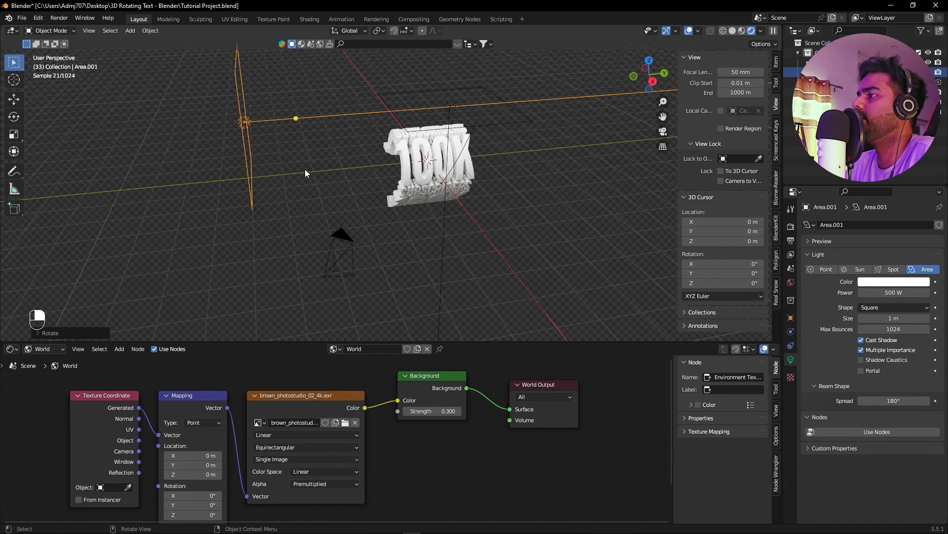
Lower the side area light along the Z axis to the height of the texts and scale it up.
key(g)
key(z)
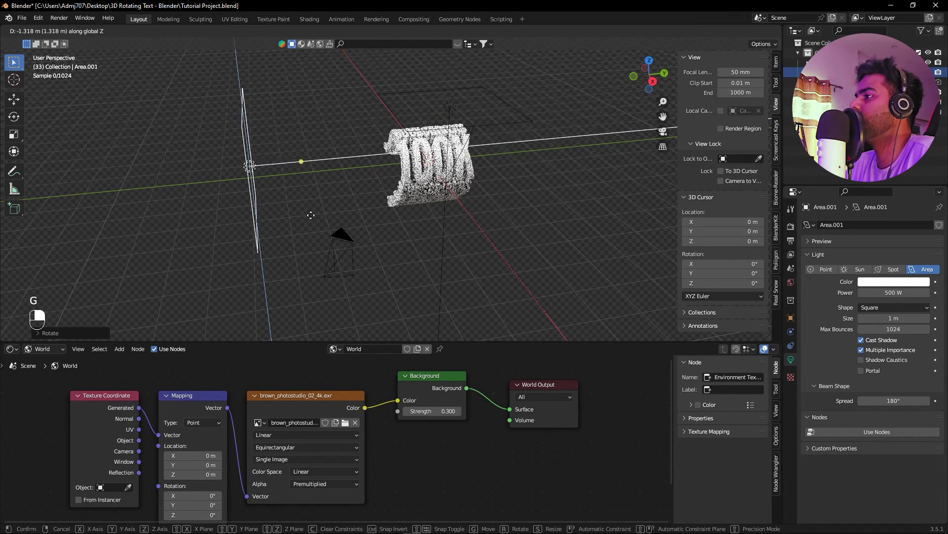
click(309, 239)
key(s)
click(366, 253)
Scale up the overhead area light, return to the camera view and deselect the light.
click(518, 112)
key(s)
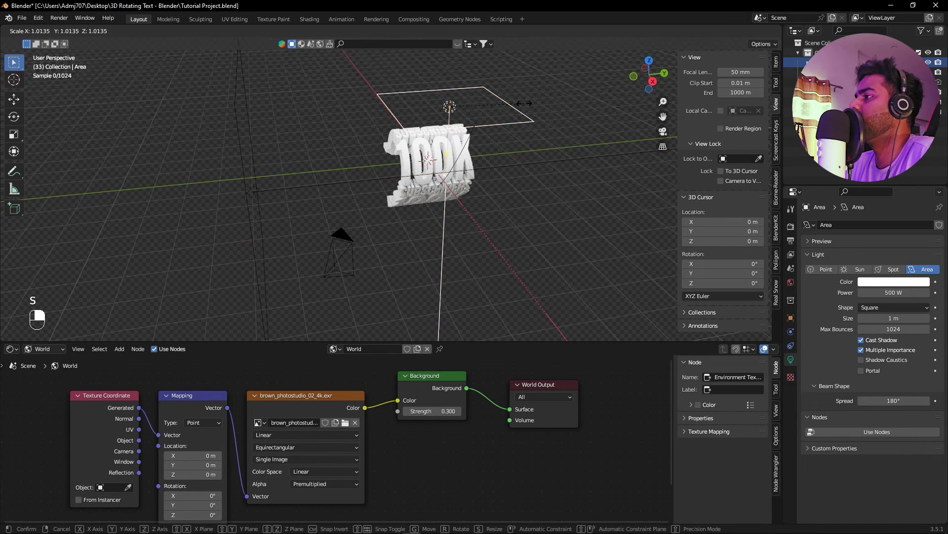
click(553, 103)
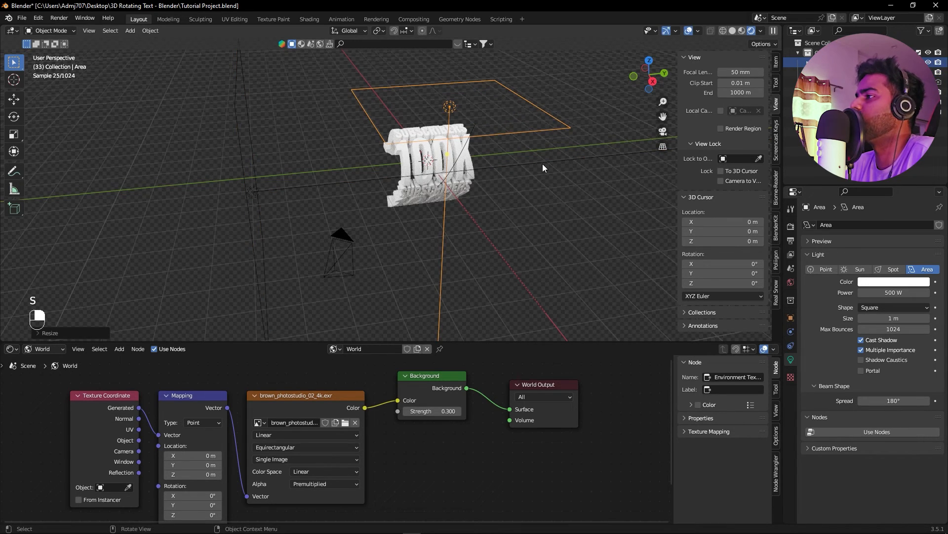
key(KP_0)
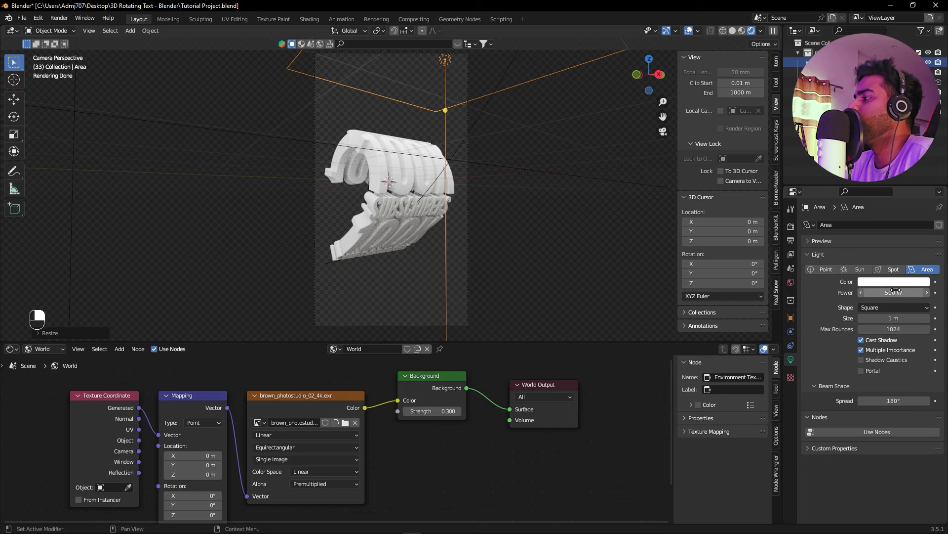
click(596, 244)
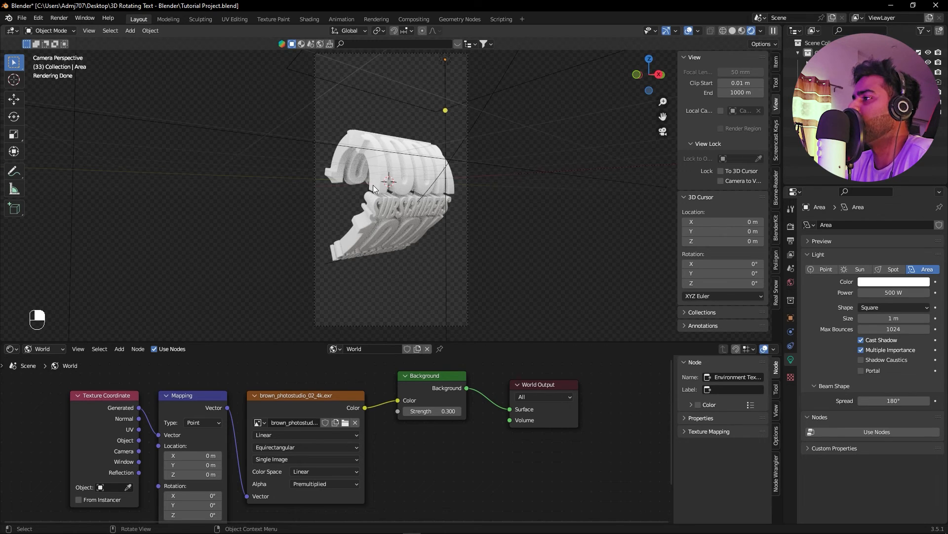
Select the upper curved text, switch the shader editor to object shading and create a new material for it.
click(382, 170)
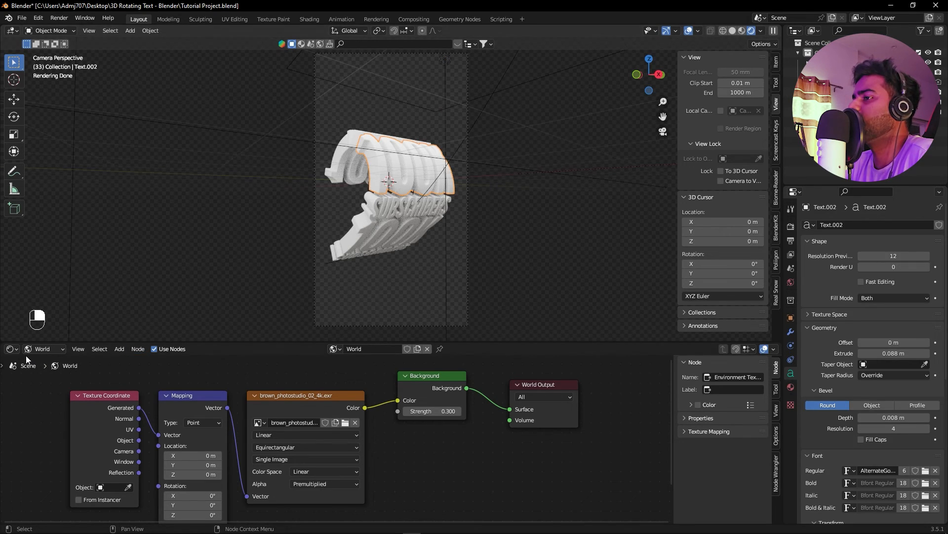
click(44, 349)
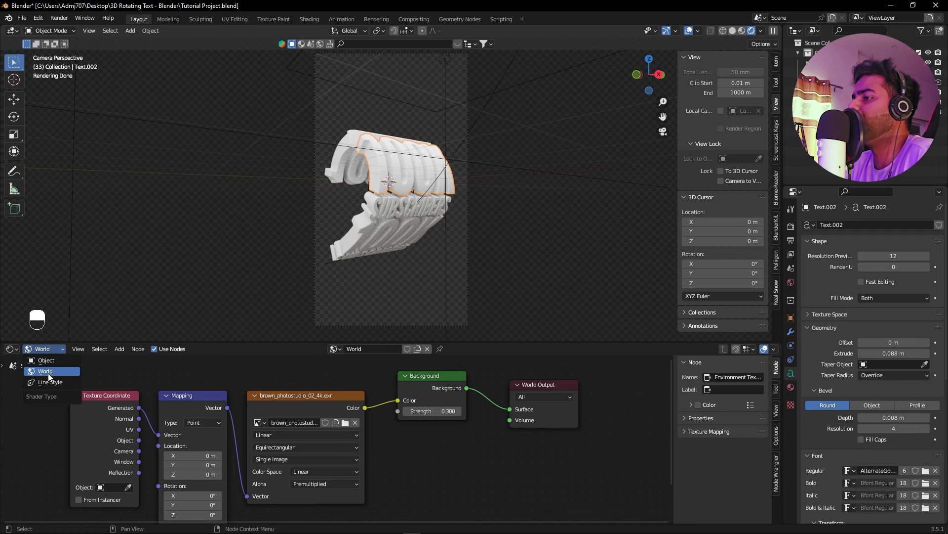
click(46, 361)
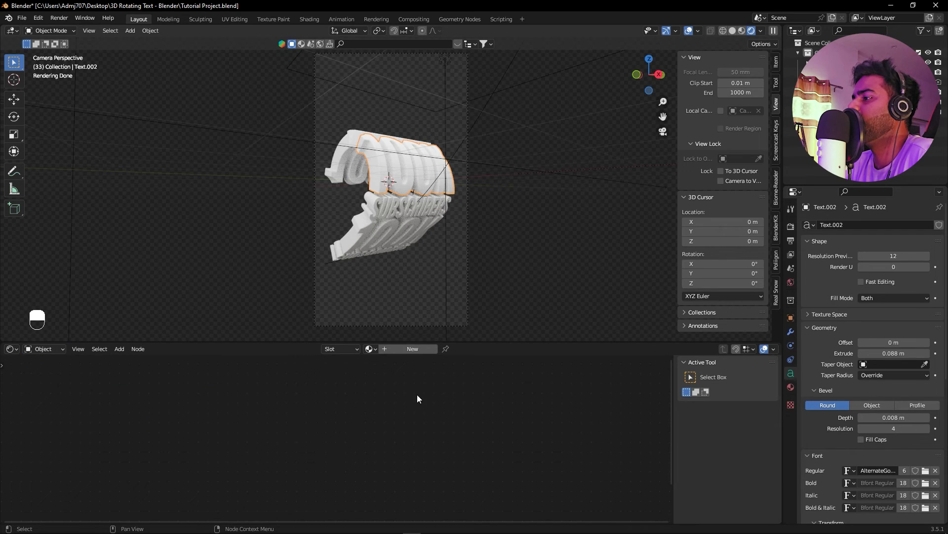
click(403, 352)
click(489, 381)
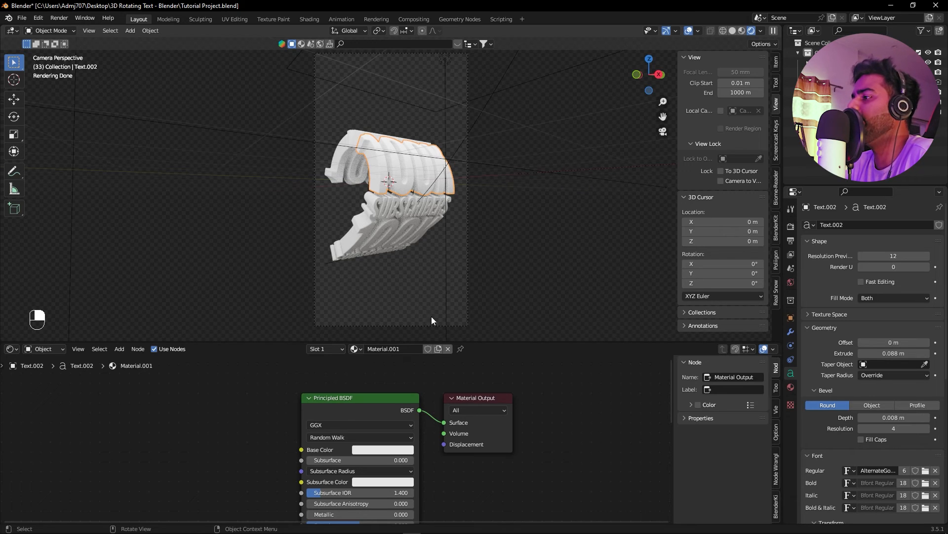
Make room in the node layout, add a ColorRamp node and connect its Color to the Principled BSDF's Base Color.
drag(470, 399, 551, 404)
drag(345, 398, 424, 390)
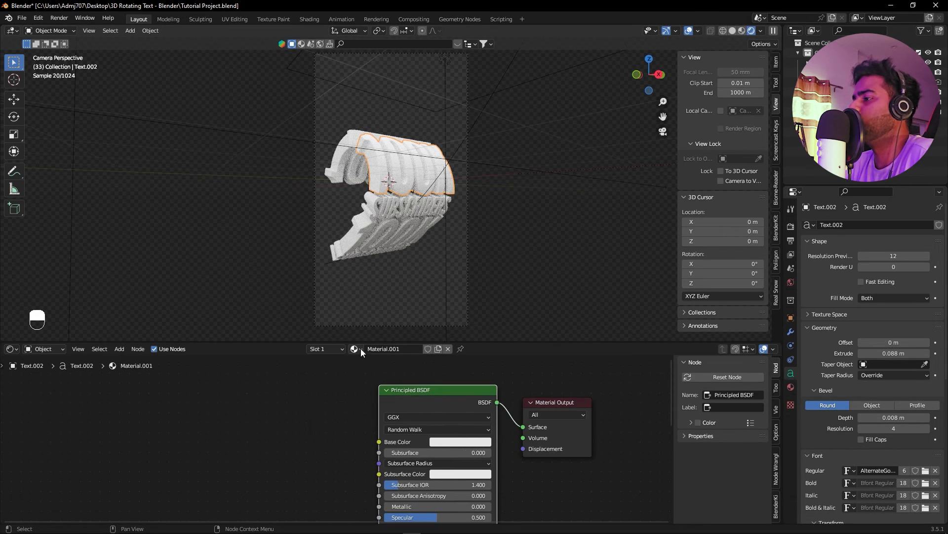
drag(345, 342, 346, 324)
scroll(316, 410, down, 2)
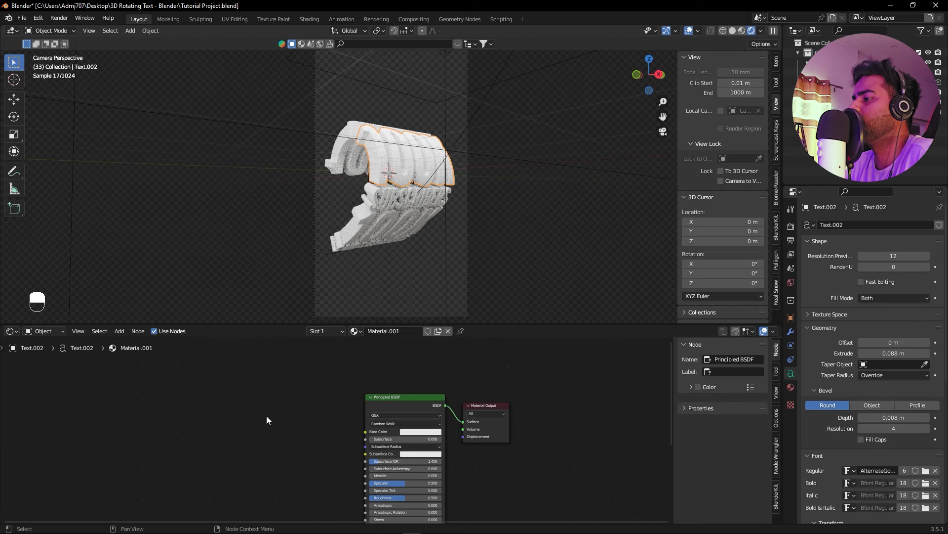
key(shift+a)
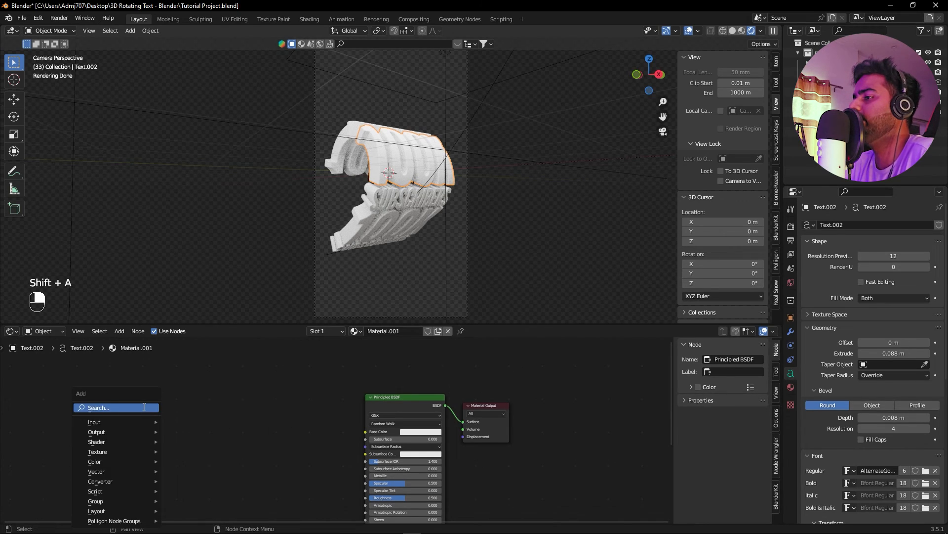
click(144, 407)
text(color ramp)
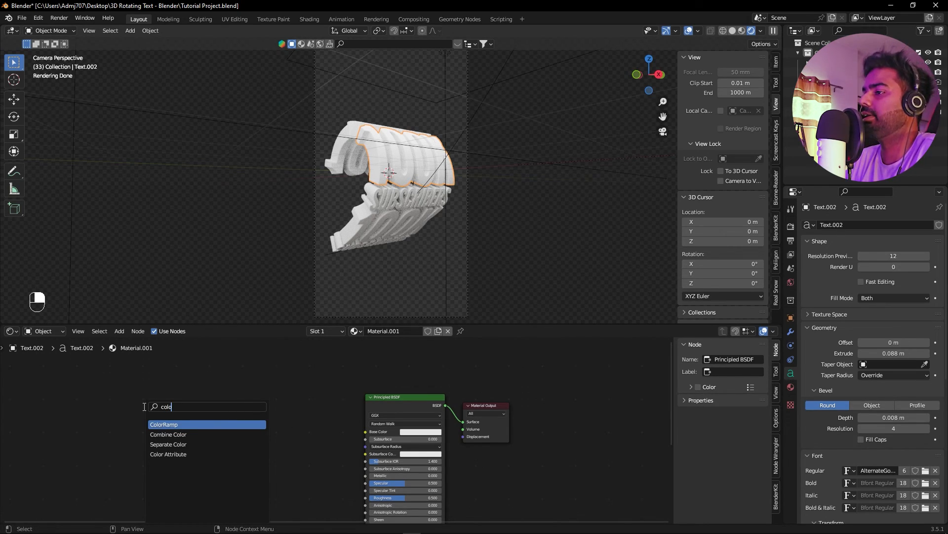
key(Return)
click(248, 420)
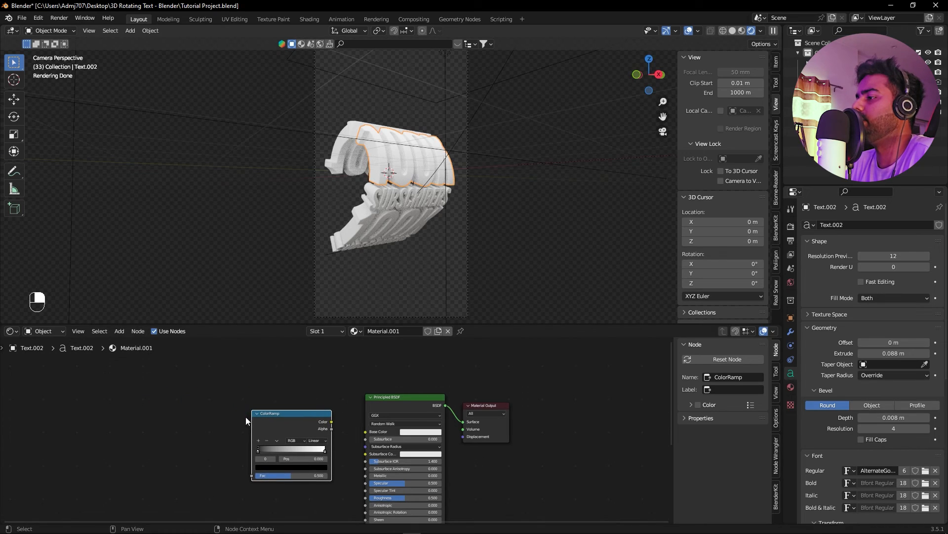
drag(331, 422, 373, 432)
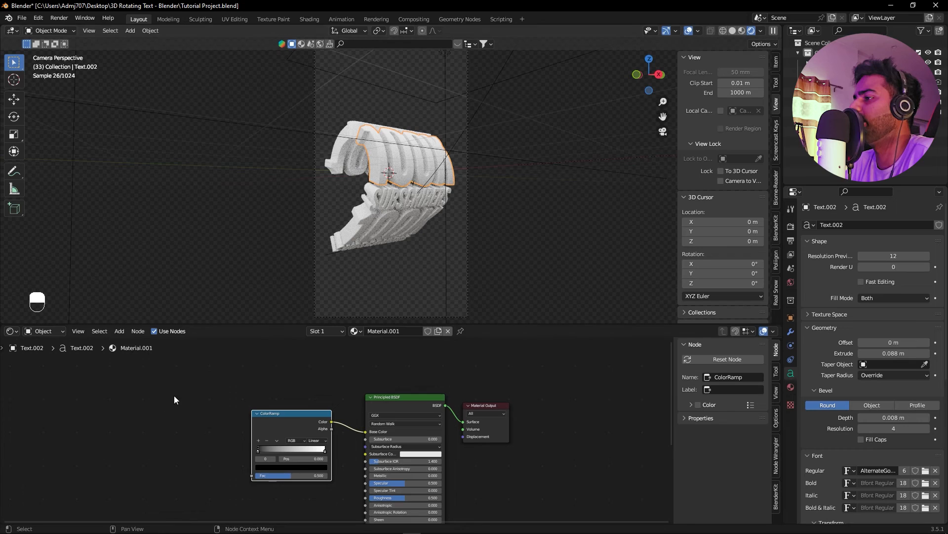
Add a Texture Coordinate node well ahead of the ColorRamp node.
key(shift+a)
click(89, 405)
text(text)
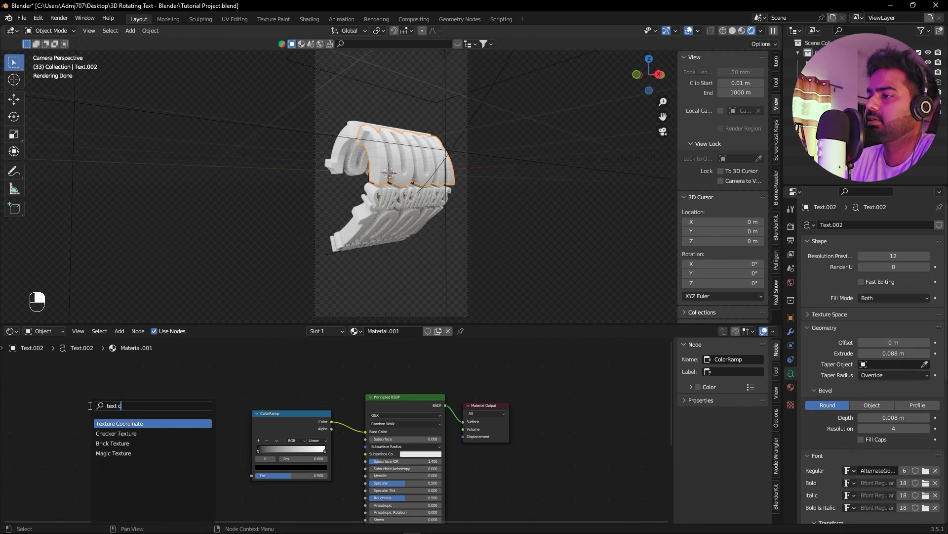
text(co)
key(Return)
click(75, 405)
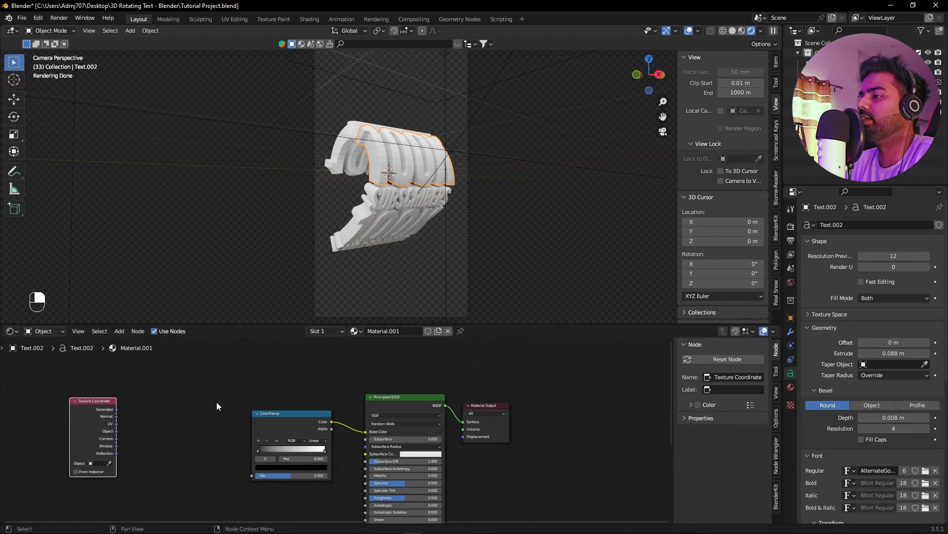
Add a Mapping node beside the Texture Coordinate node, leaving space before the ColorRamp.
key(shift)
key(Caps_Lock)
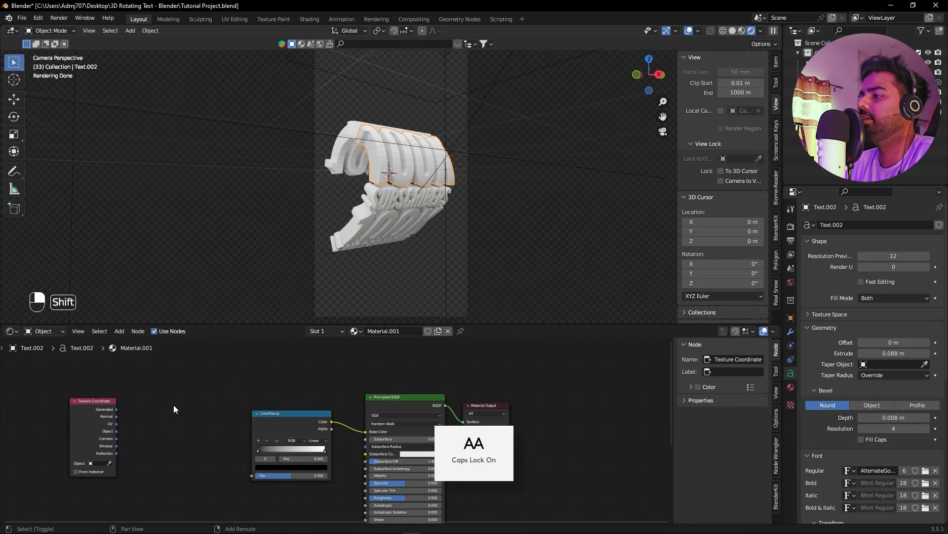
key(shift+a)
text(MAPP)
key(Return)
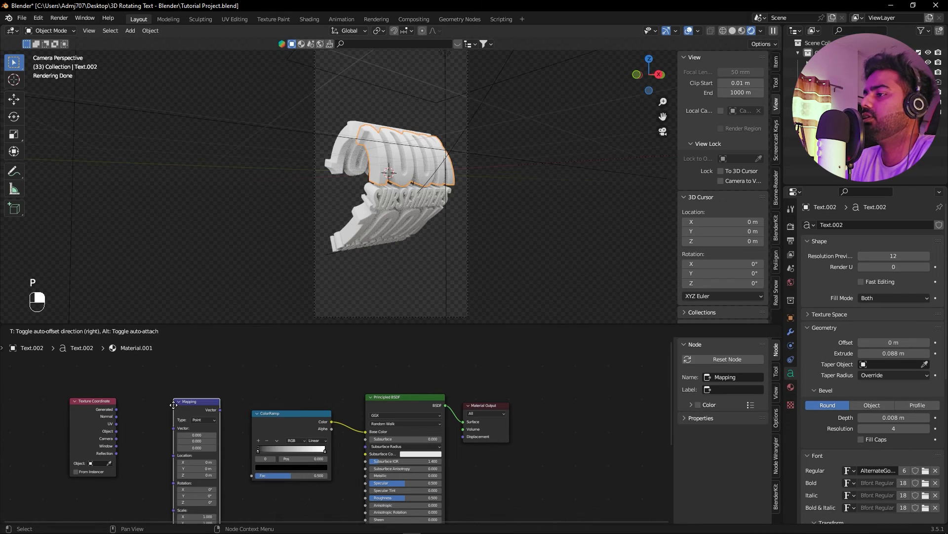
click(153, 394)
click(268, 389)
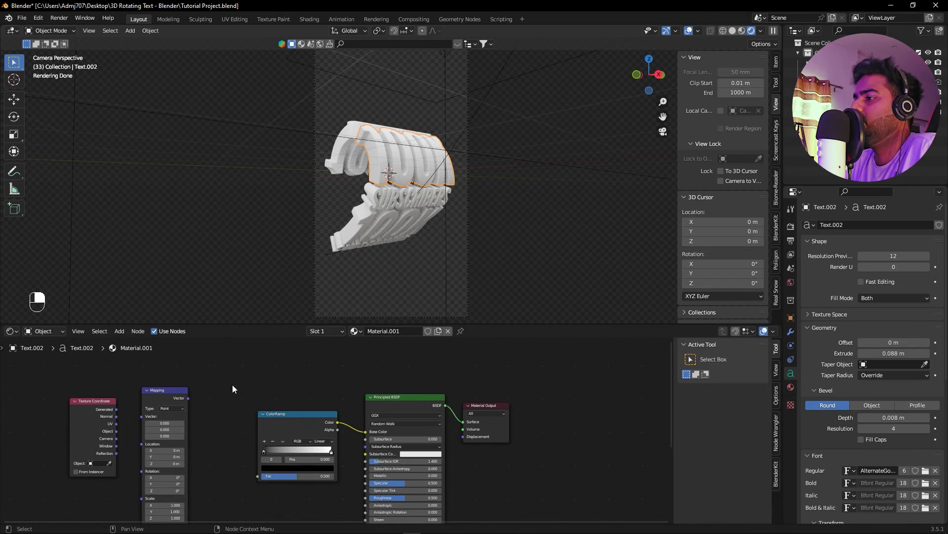
Add a Separate XYZ node between the Mapping and ColorRamp nodes.
scroll(228, 384, up, 2)
alt+shift+drag(219, 383, 117, 446)
key(g)
click(221, 381)
key(shift+a)
text(SE)
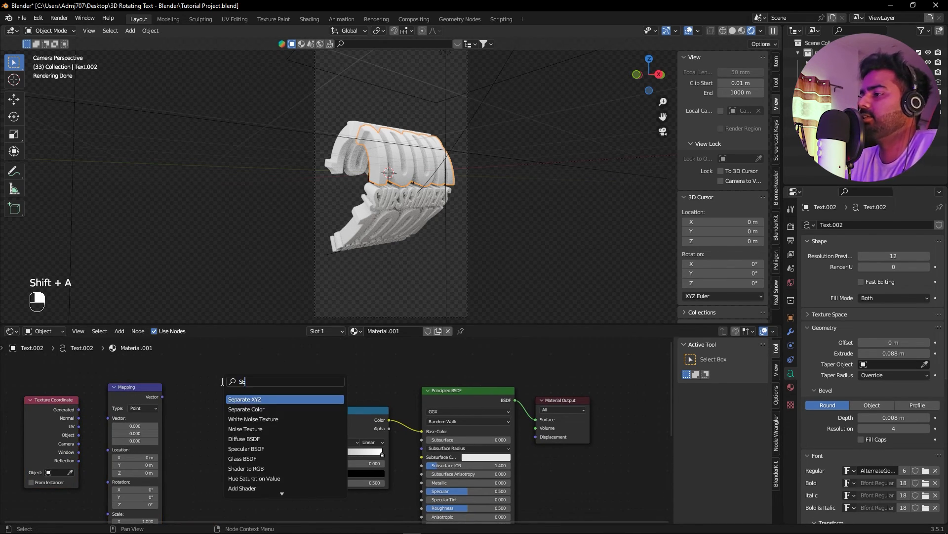
key(Return)
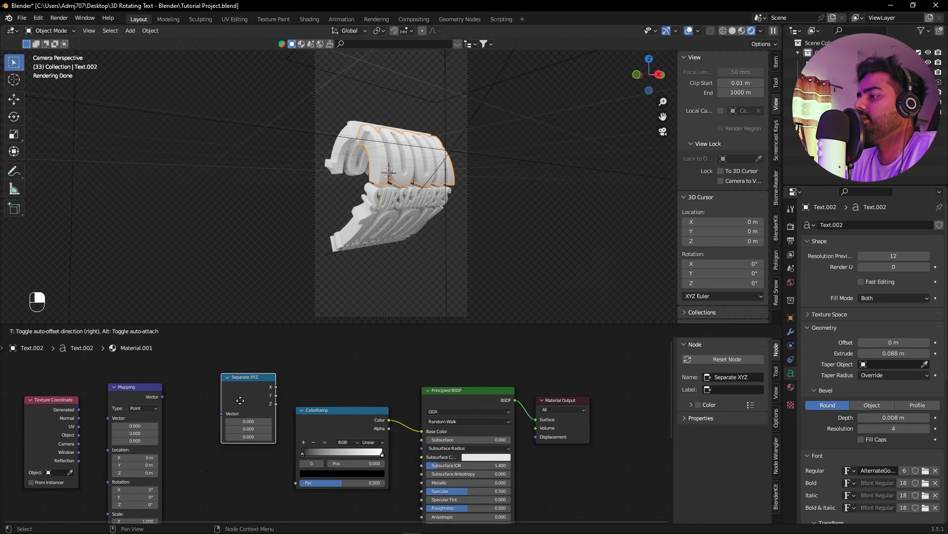
click(227, 415)
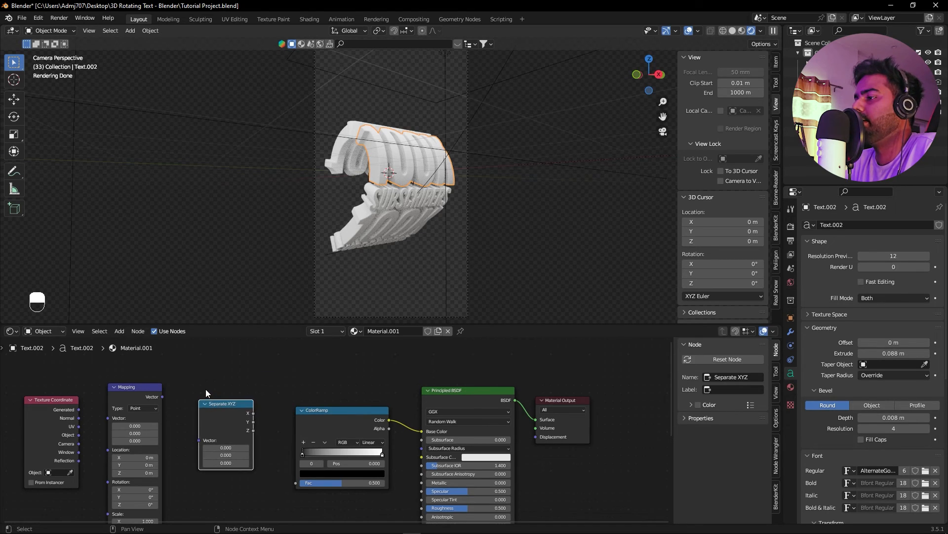
Connect Generated through the Mapping node to Separate XYZ, and link its X output to the ColorRamp's Fac.
scroll(205, 392, up, 3)
alt+shift+drag(193, 390, 262, 378)
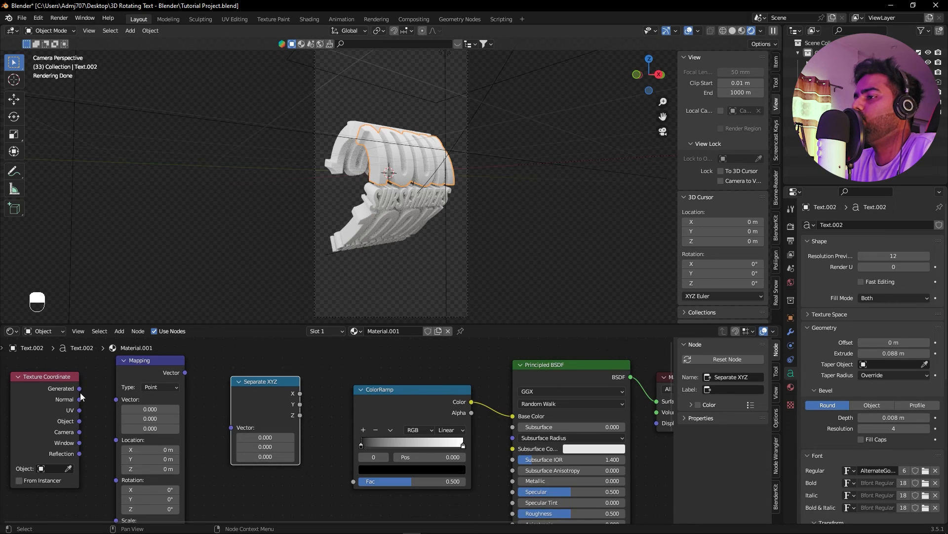
drag(79, 388, 117, 399)
drag(185, 373, 235, 425)
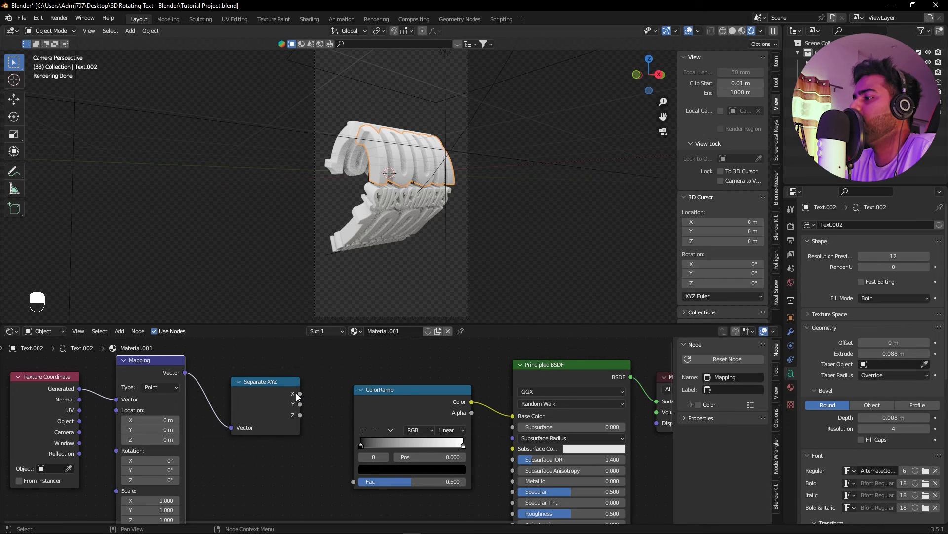
drag(301, 392, 353, 482)
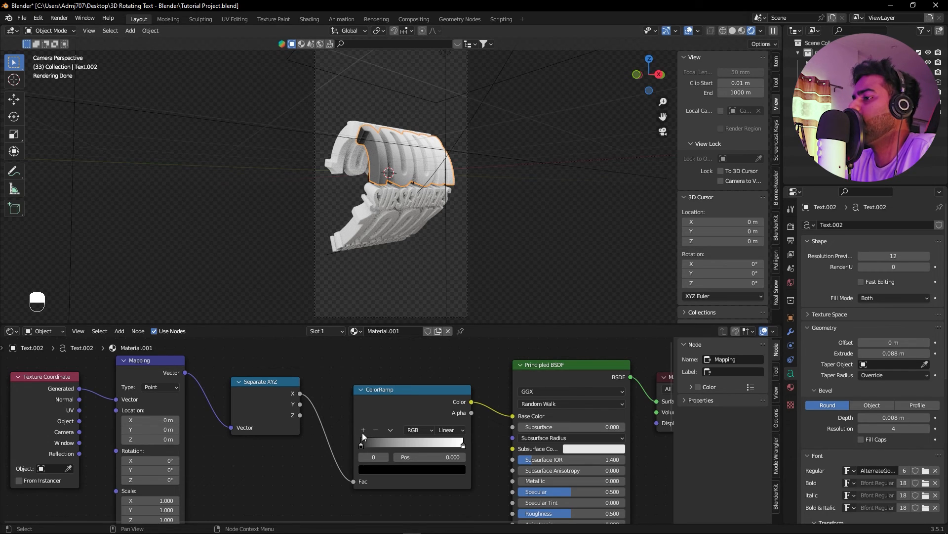
mouse_move(170, 421)
mouse_down()
mouse_move(184, 420)
mouse_move(160, 421)
mouse_up()
key(ctrl+z)
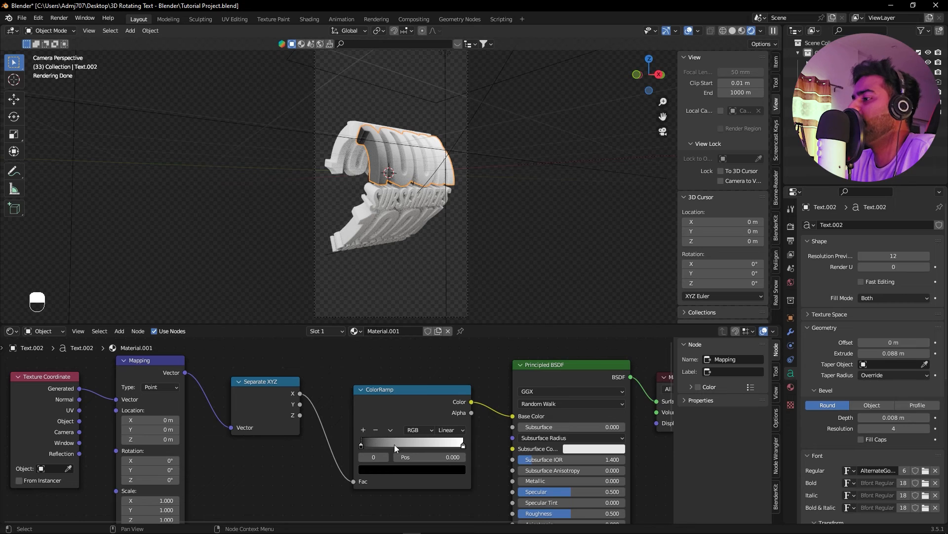
Set the ColorRamp interpolation to B-Spline and colour its first stop magenta, with hue 0.890, saturation 0.992 and value 1.000.
click(458, 429)
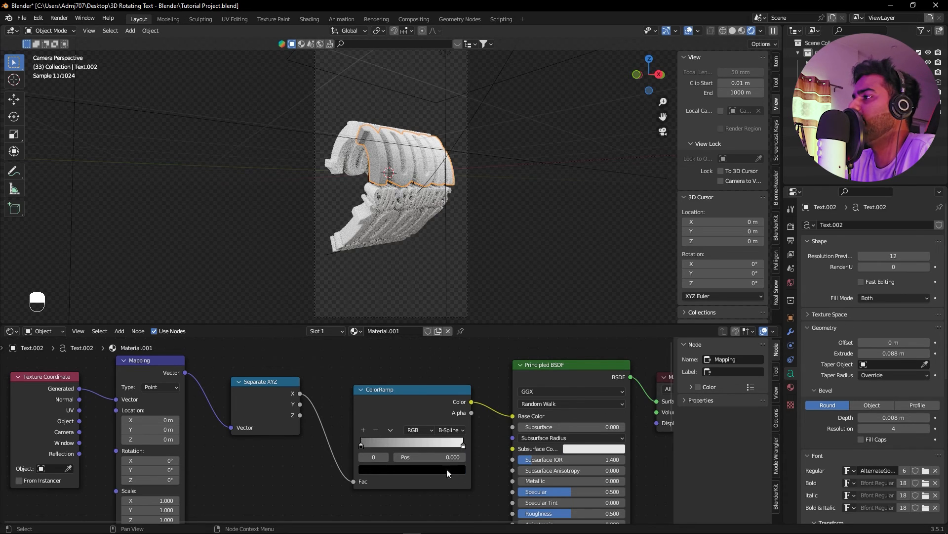
click(377, 468)
click(393, 469)
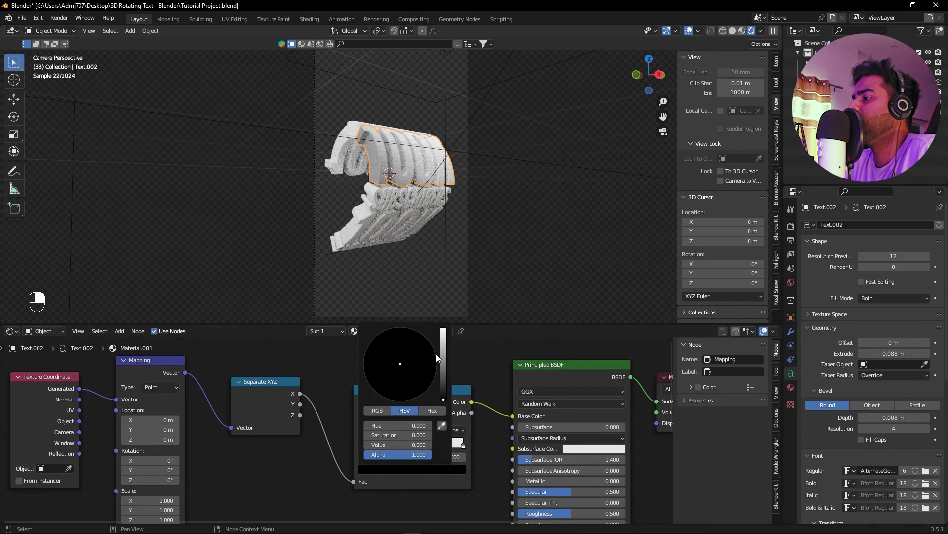
drag(444, 368, 444, 329)
drag(396, 368, 427, 388)
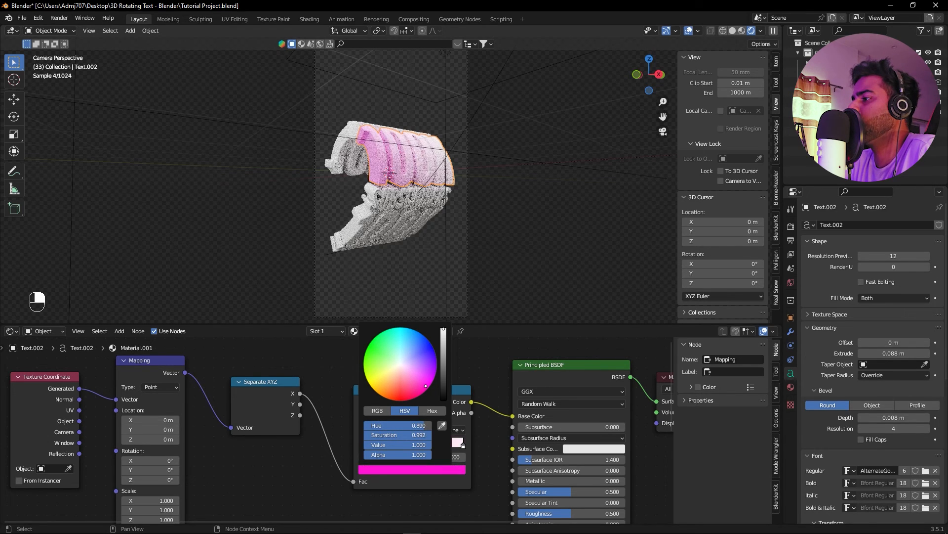
click(435, 482)
Colour the ColorRamp's end stop at position 1.000 a saturated amber yellow.
click(462, 445)
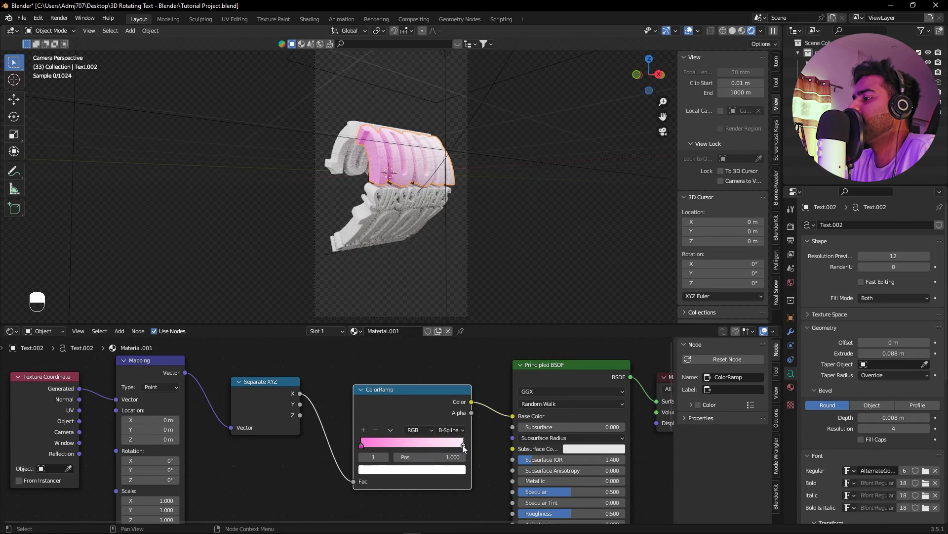
click(412, 469)
drag(396, 373, 374, 390)
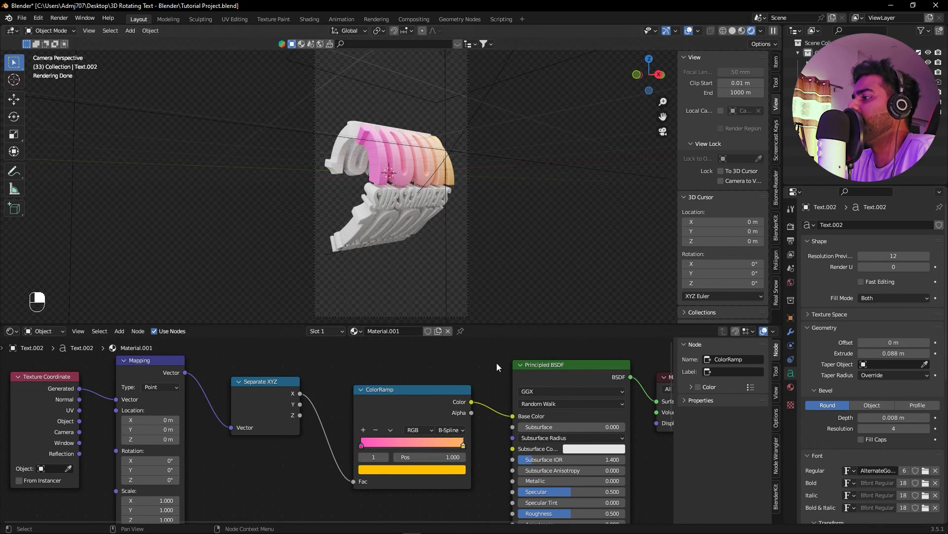
Try a Principled BSDF roughness of 0 and inspect the 100K text up close outside the camera view.
alt+shift+drag(647, 463, 568, 366)
scroll(559, 394, up, 3)
alt+shift+drag(546, 420, 406, 429)
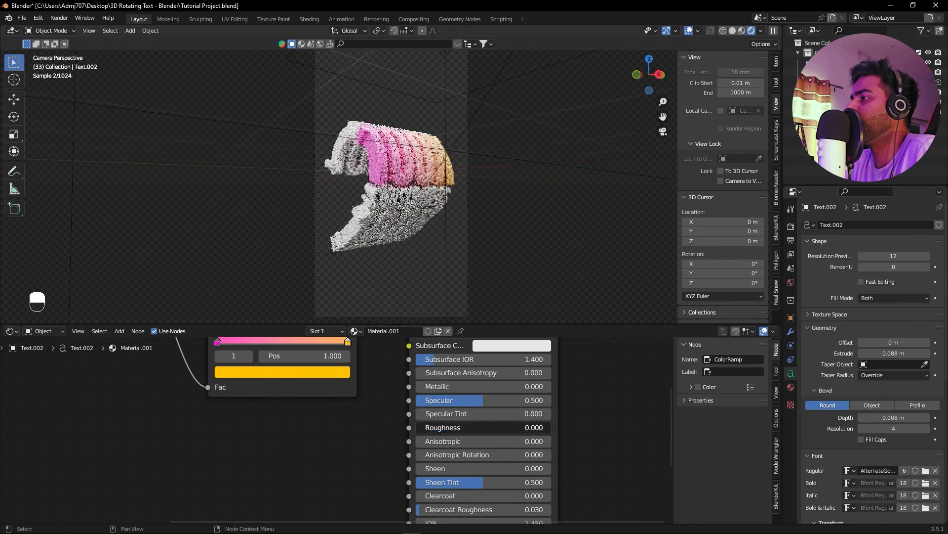
key(KP_0)
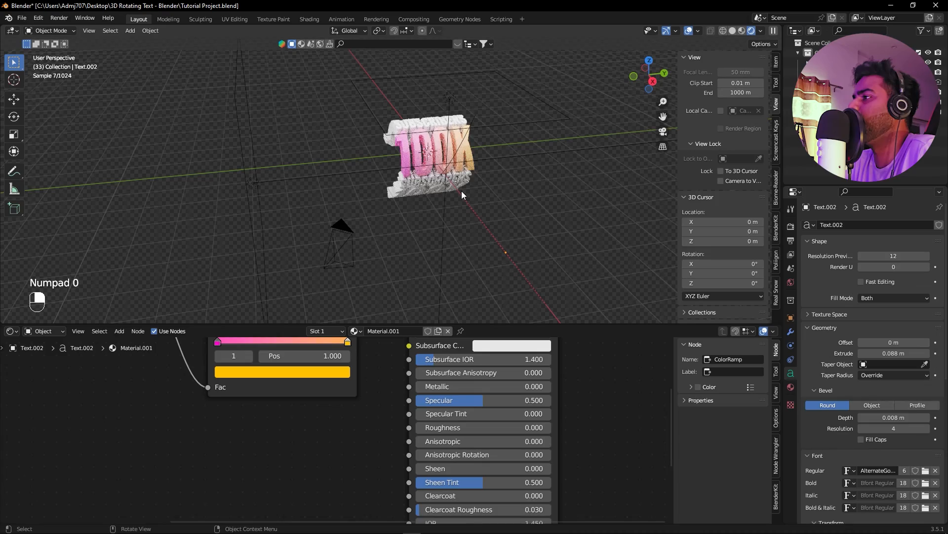
scroll(478, 197, up, 5)
alt+drag(455, 173, 476, 153)
click(460, 148)
key(KP_Decimal)
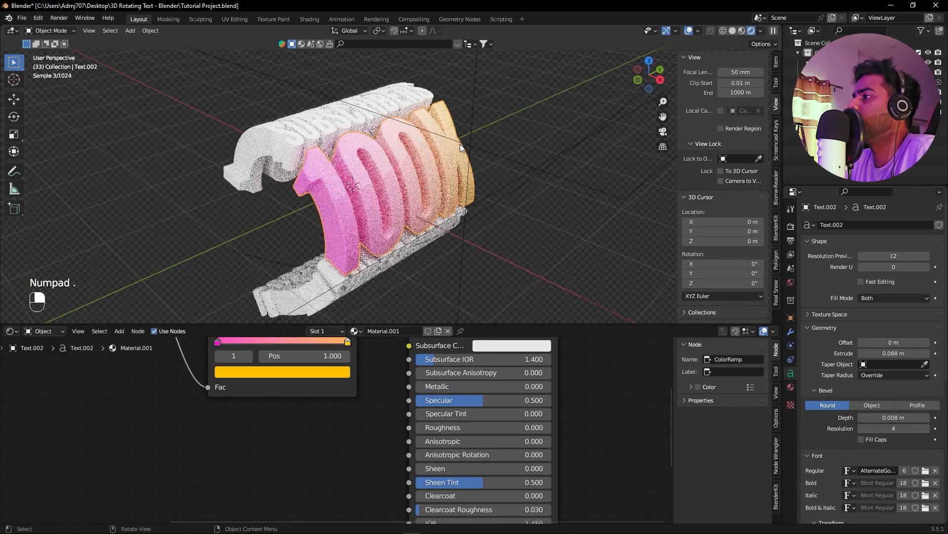
mouse_move(364, 212)
alt+mouse_down()
mouse_move(317, 193)
mouse_move(352, 203)
alt+mouse_up()
alt+shift+drag(284, 189, 317, 194)
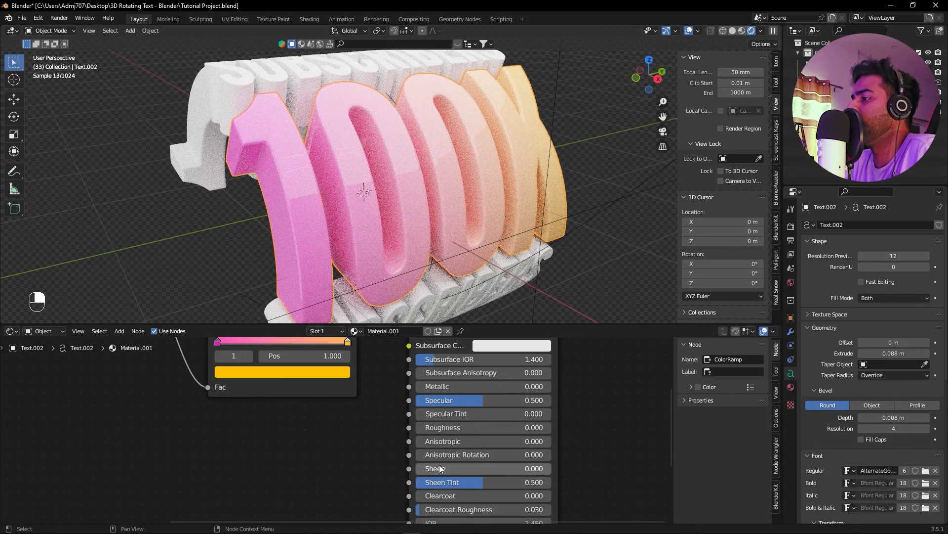
Set the Principled BSDF's roughness to 0.5 and its specular to 0.855.
drag(444, 427, 488, 427)
click(525, 427)
text(.5)
key(Return)
mouse_move(526, 400)
mouse_down()
mouse_move(543, 401)
mouse_move(533, 400)
mouse_up()
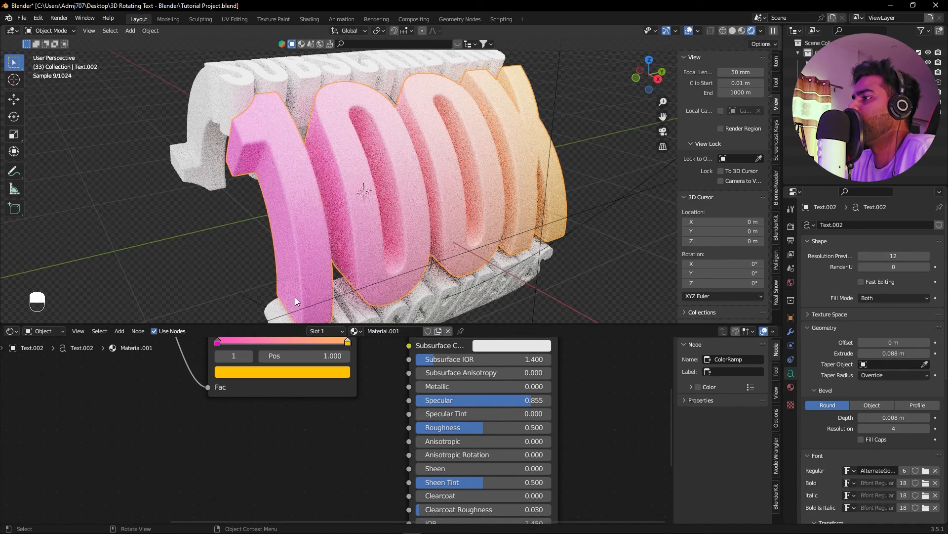
Assign the gradient material Material.001 to the SUBSCRIBERS text above the 100K text.
scroll(637, 450, down, 1)
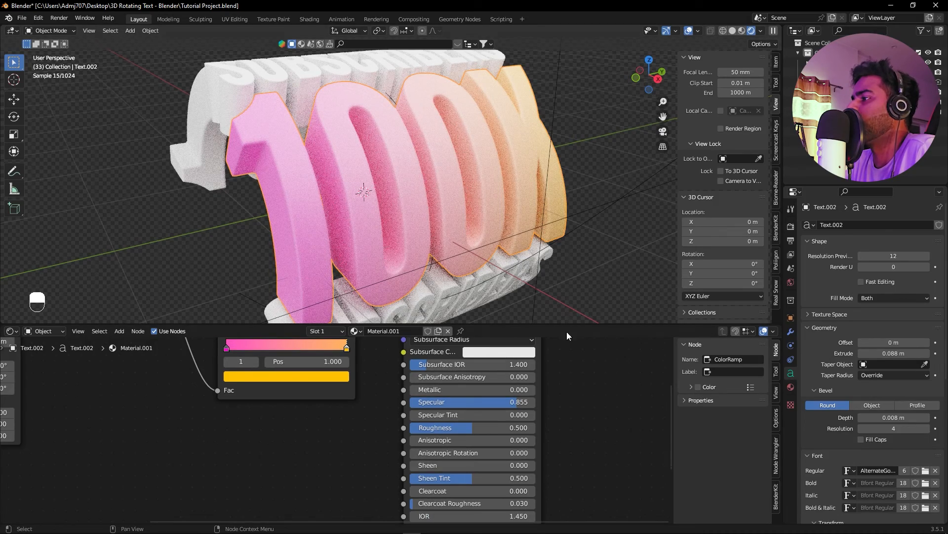
scroll(548, 257, up, 2)
scroll(523, 258, down, 4)
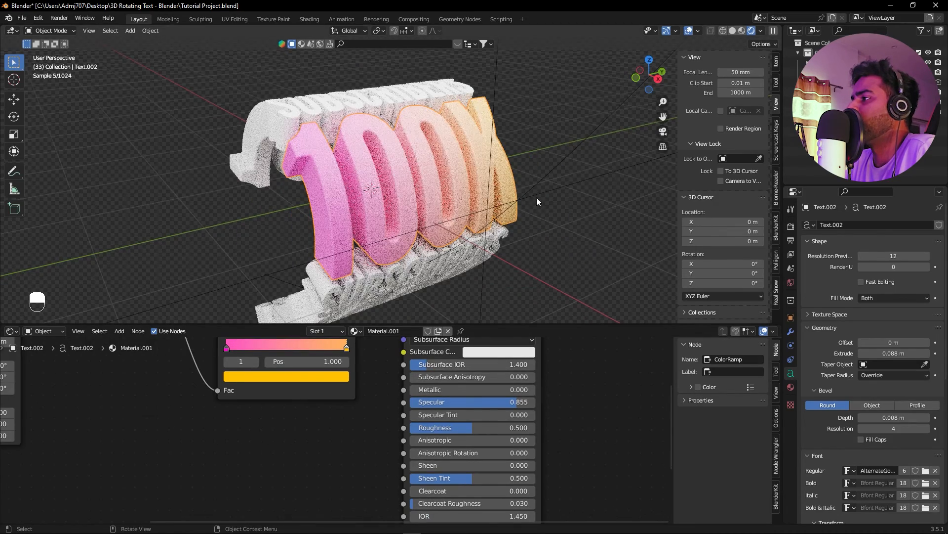
scroll(538, 202, down, 3)
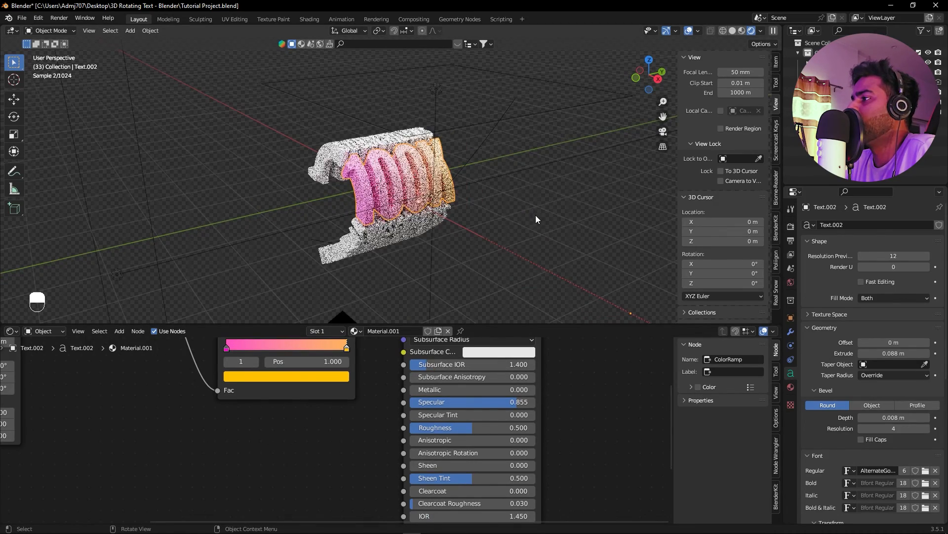
click(343, 149)
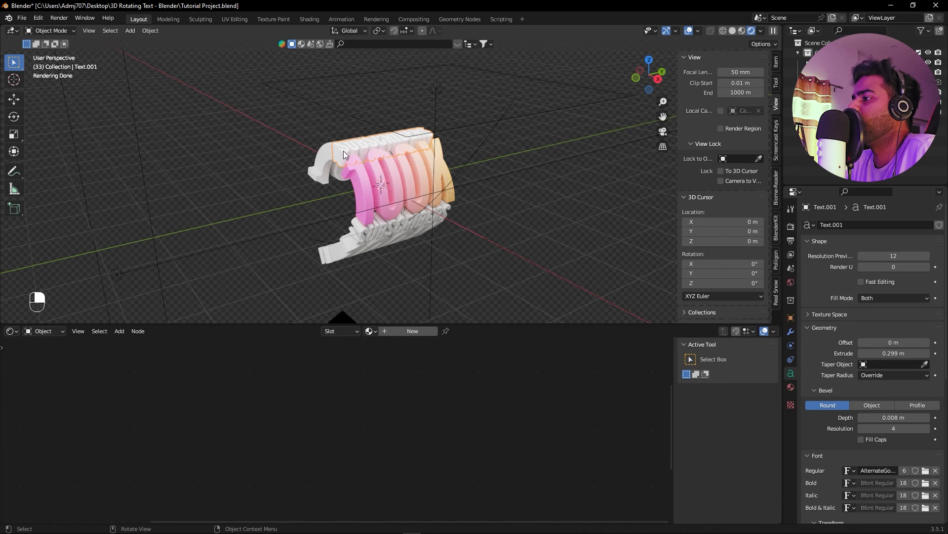
click(376, 331)
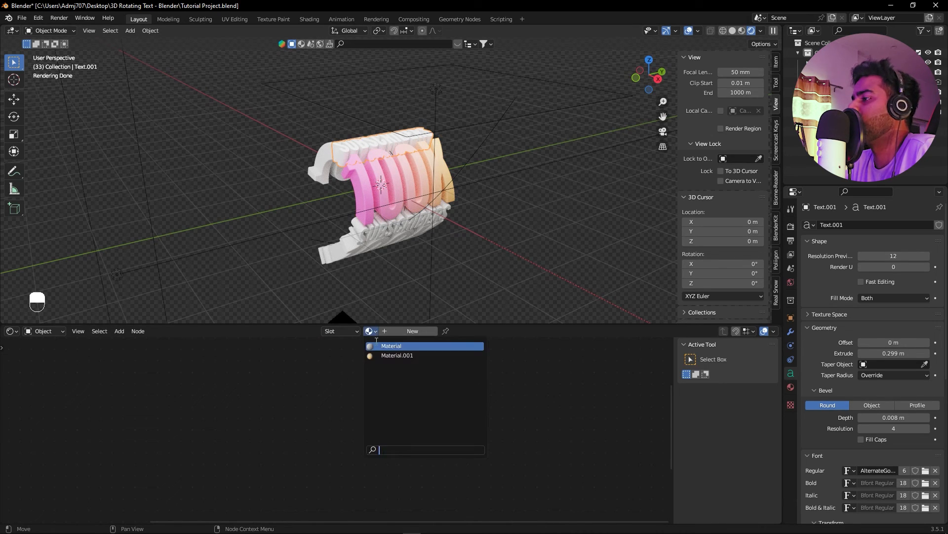
click(380, 357)
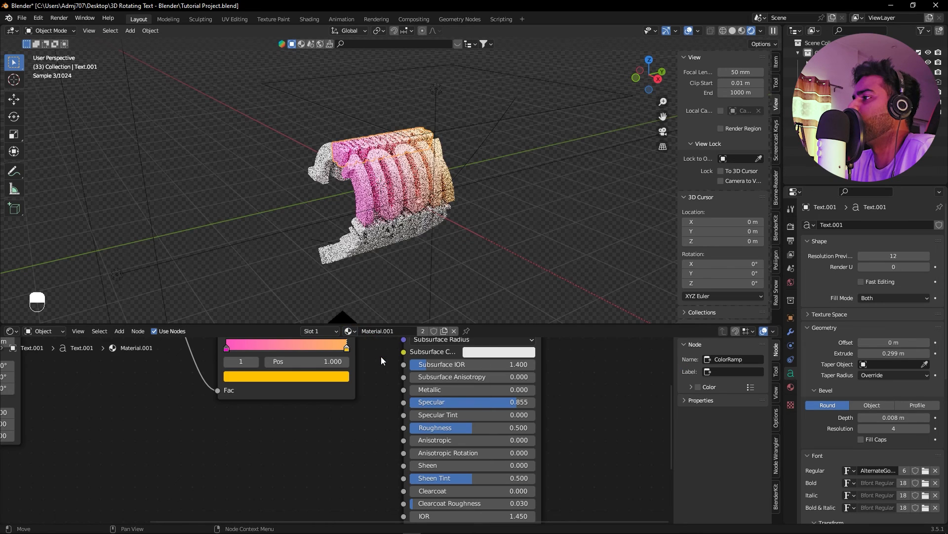
Assign Material.001 to the remaining white text objects along the curve and save the project.
click(364, 243)
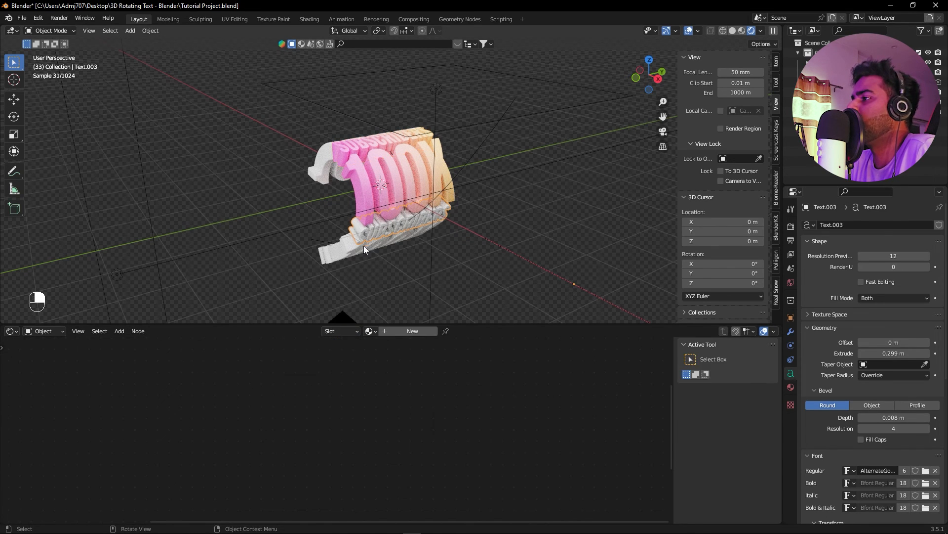
click(372, 331)
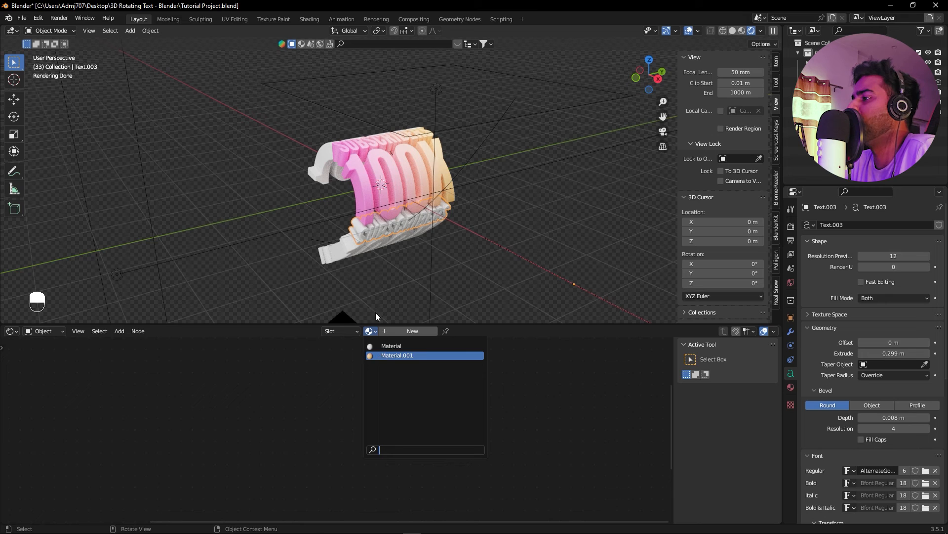
click(351, 250)
click(371, 332)
click(375, 353)
click(324, 259)
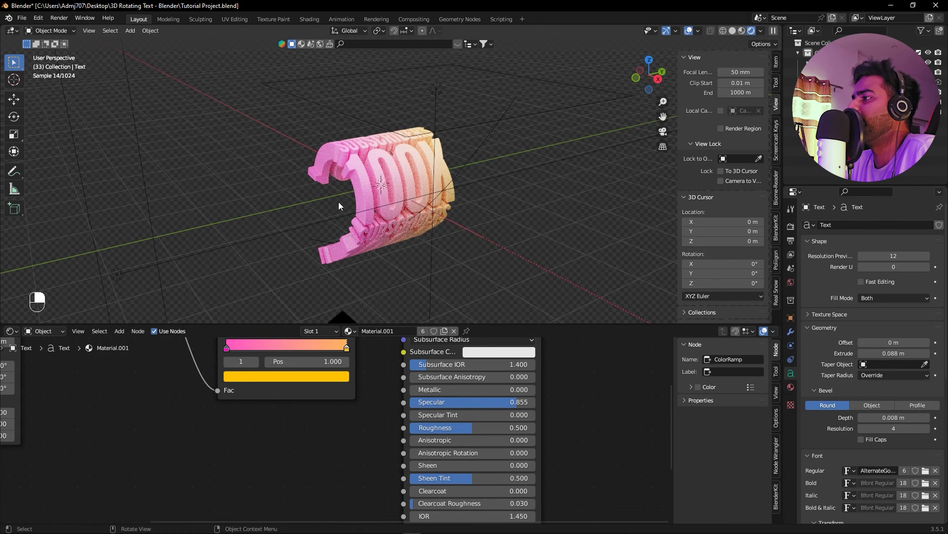
key(ctrl)
key(ctrl+s)
Return to the camera view, switch the shader editor area to a Timeline, and scrub to frame 59 to preview the rotation.
alt+middle_drag(401, 199, 364, 254)
key(KP_0)
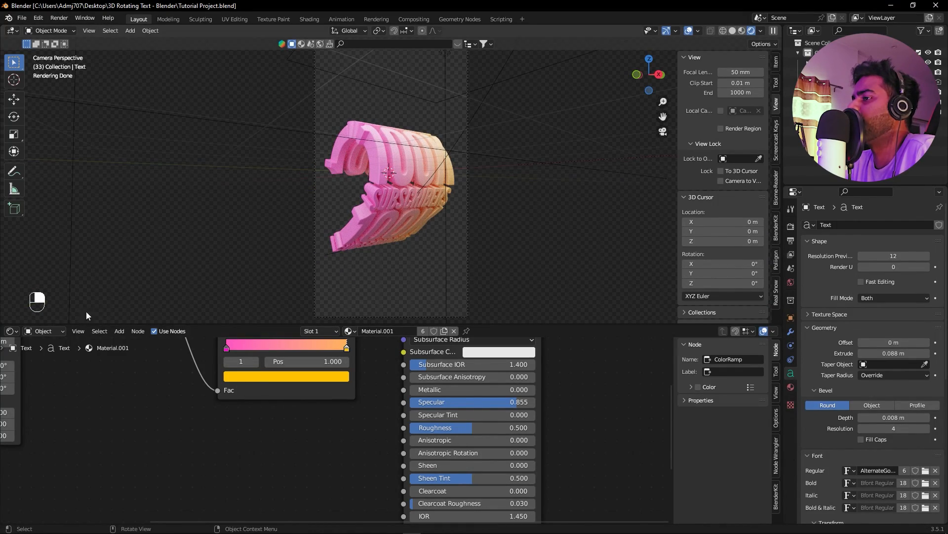
click(11, 331)
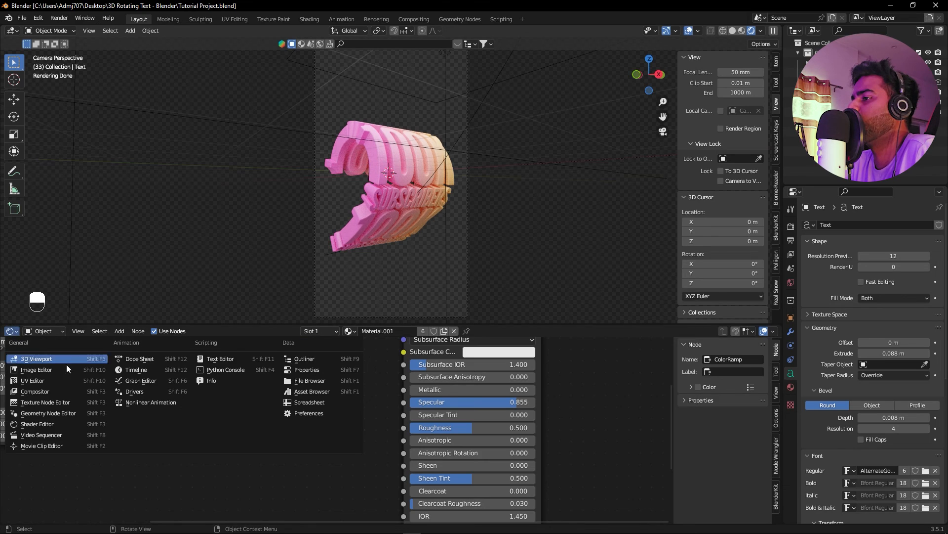
click(119, 369)
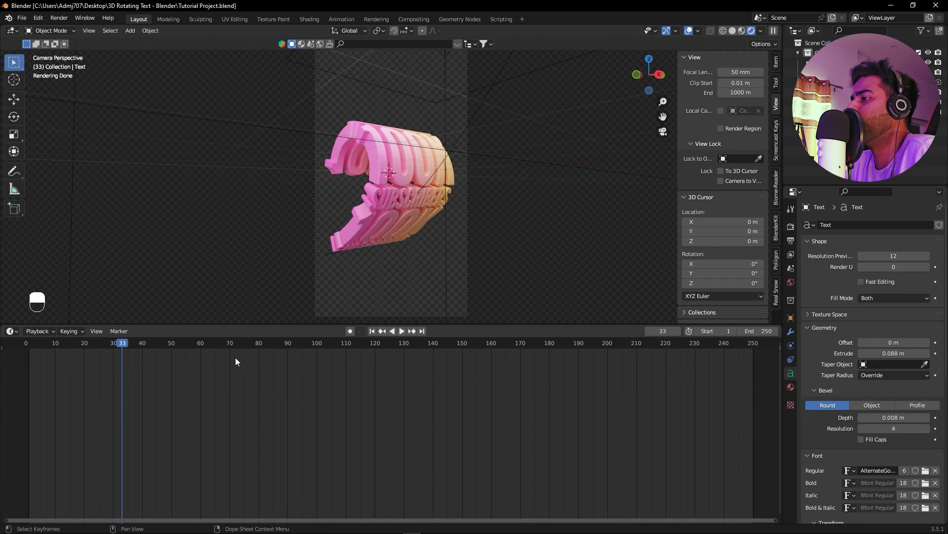
click(173, 346)
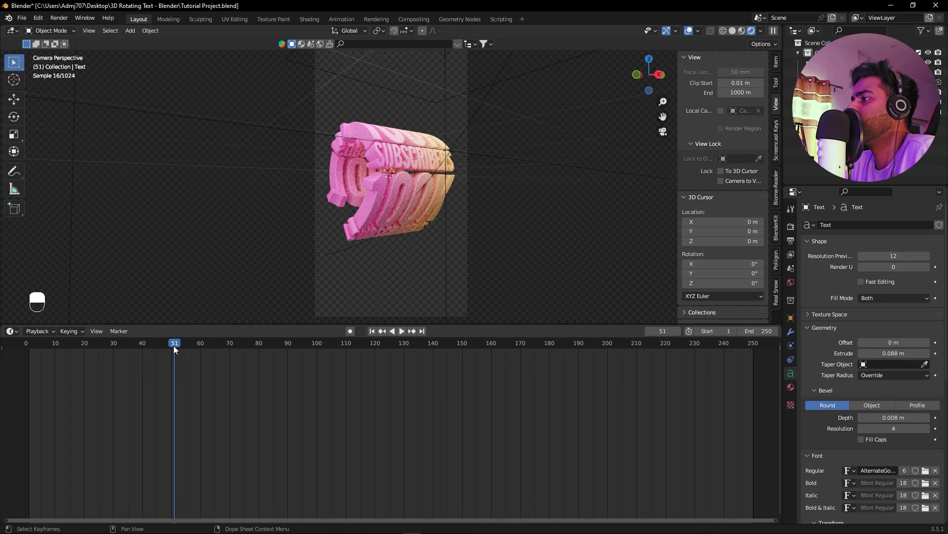
drag(179, 345, 209, 342)
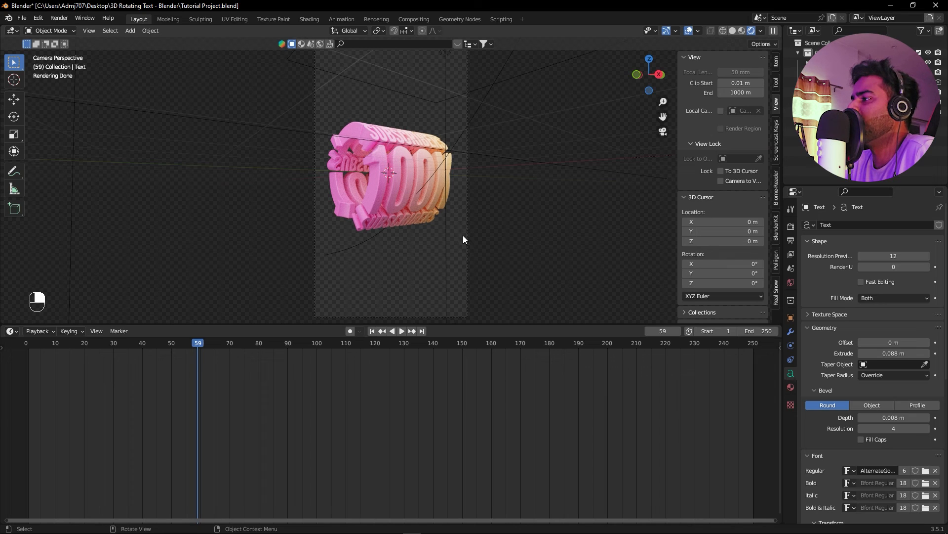
Go to the selected text's last keyframe at frame 101 and set the scene's end frame to 101.
click(345, 207)
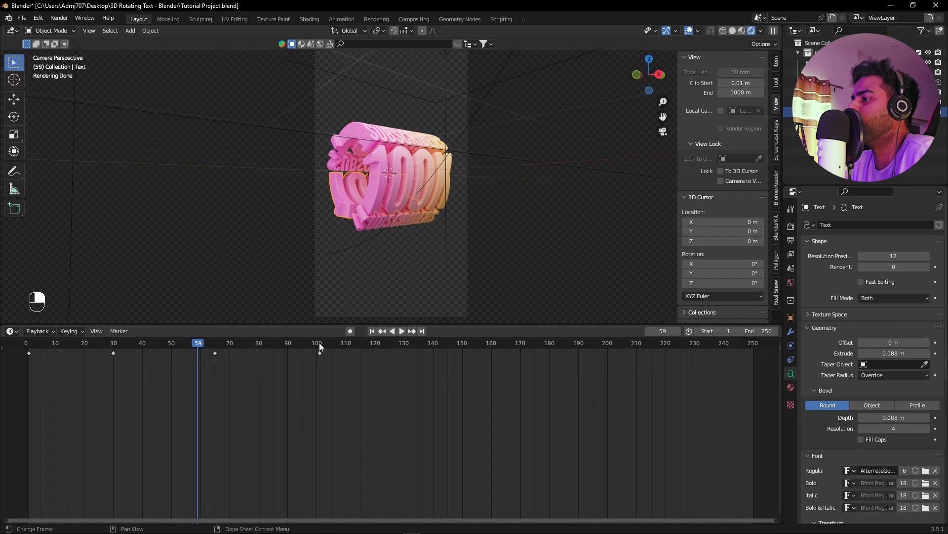
drag(319, 342, 319, 342)
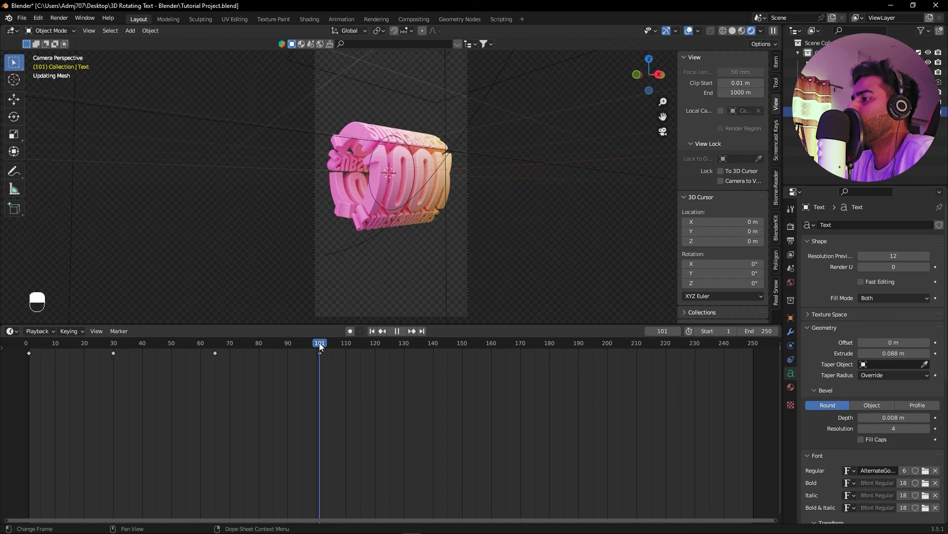
click(767, 330)
text(101)
key(Return)
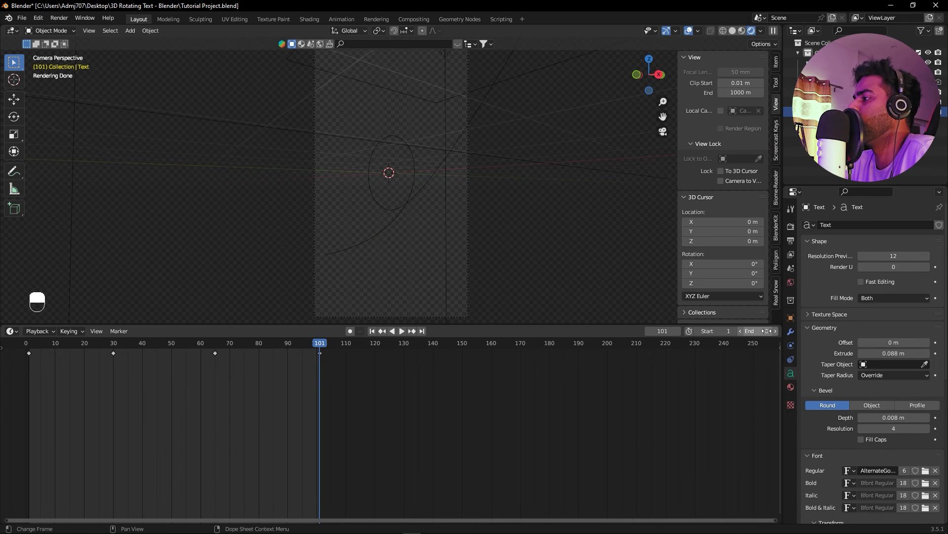
Deselect the text and set the Cycles render max samples to 32.
click(608, 288)
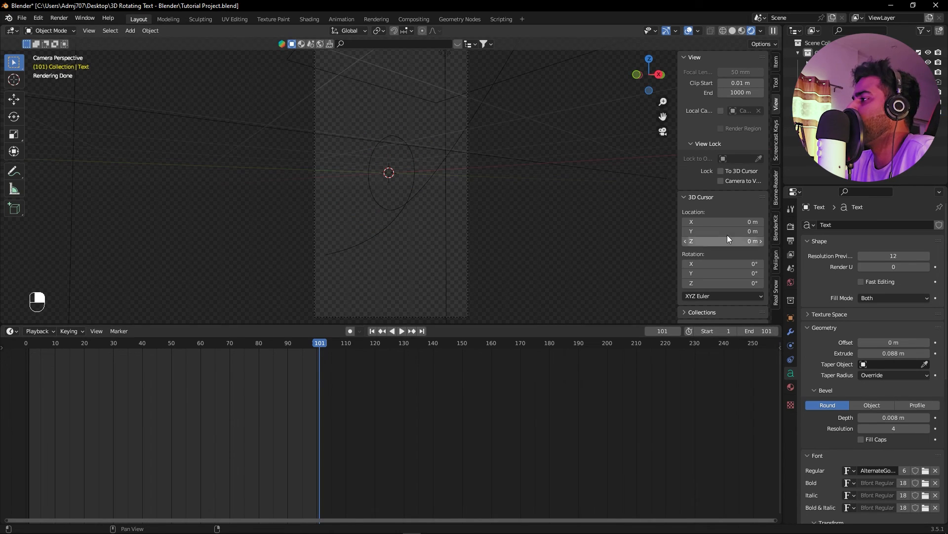
click(794, 230)
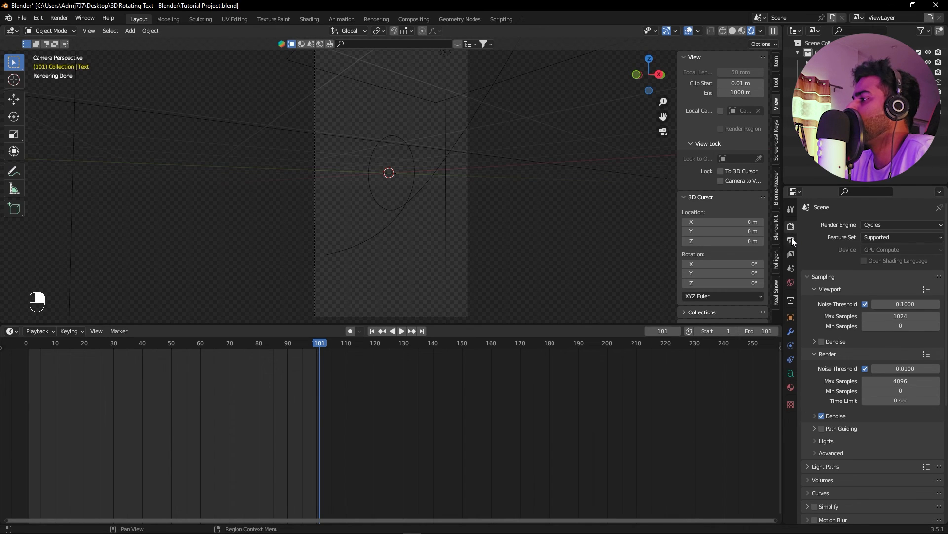
scroll(841, 366, down, 2)
click(908, 341)
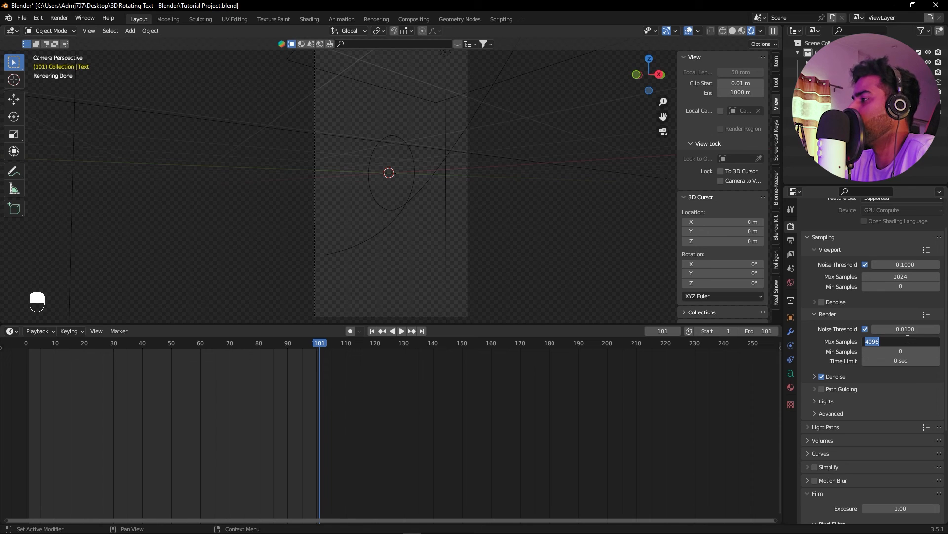
text(32)
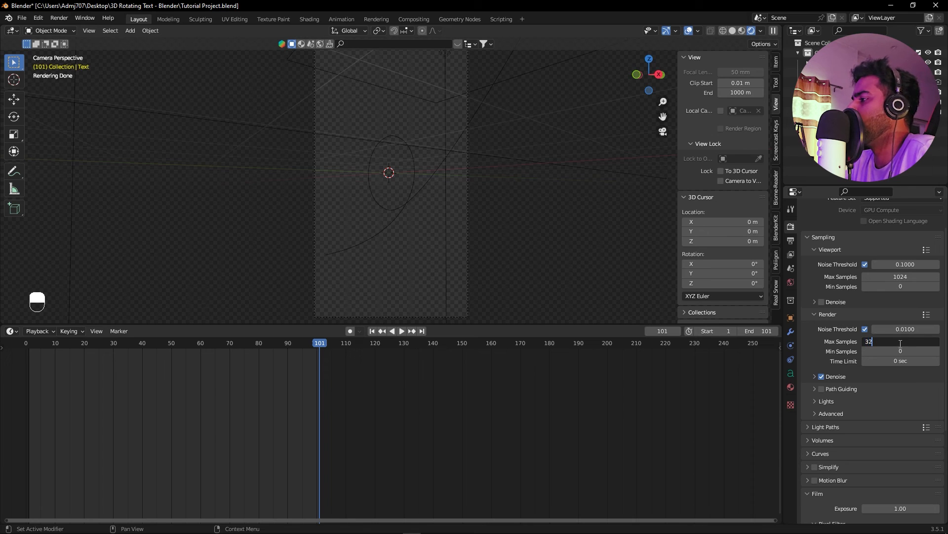
click(834, 354)
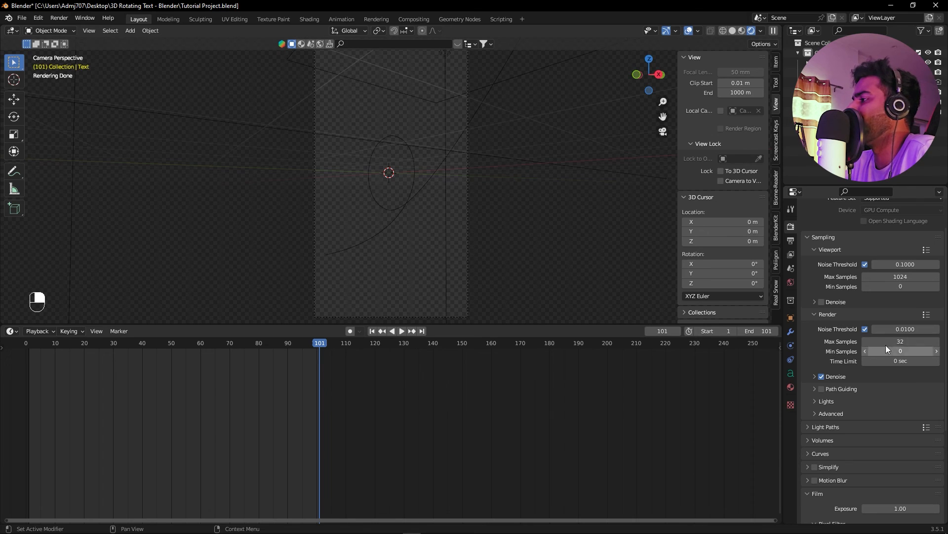
Review the render's denoise and film transparency settings, and open the output properties.
click(815, 376)
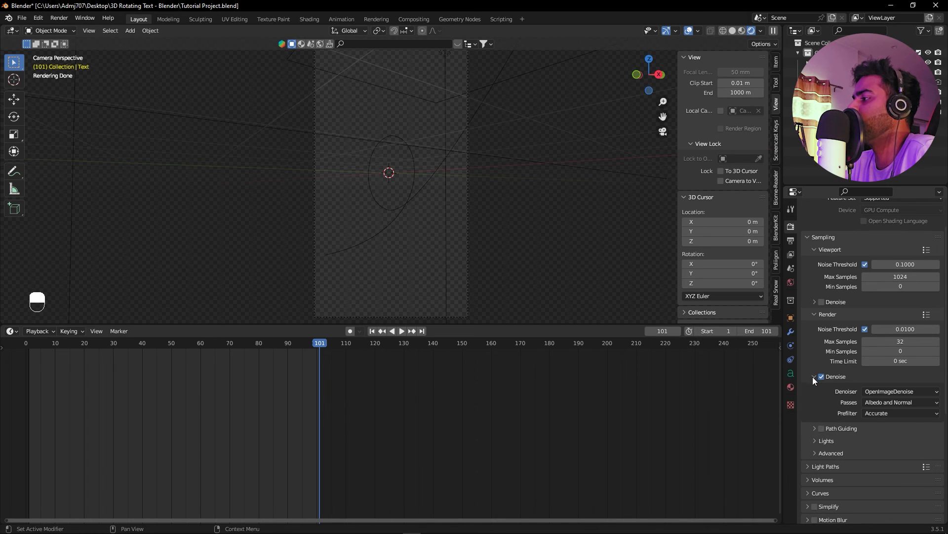
click(813, 376)
scroll(810, 375, down, 6)
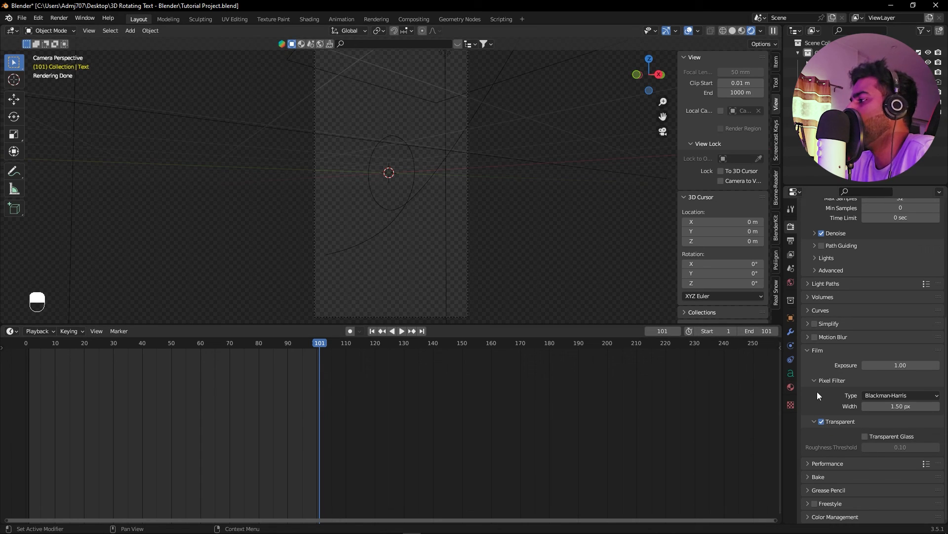
click(791, 241)
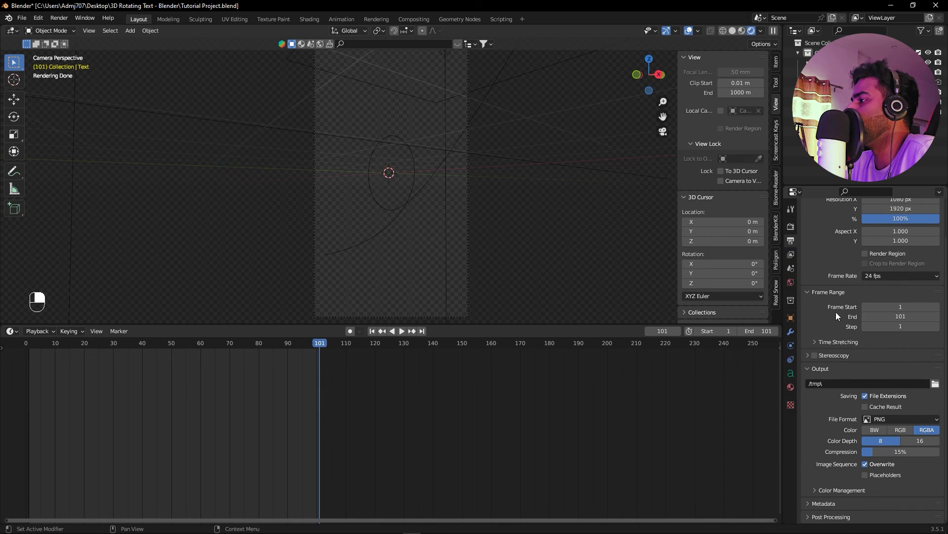
Set the output to 30 fps with 16-bit PNG color depth and 0% compression, and start rendering the animation.
click(876, 276)
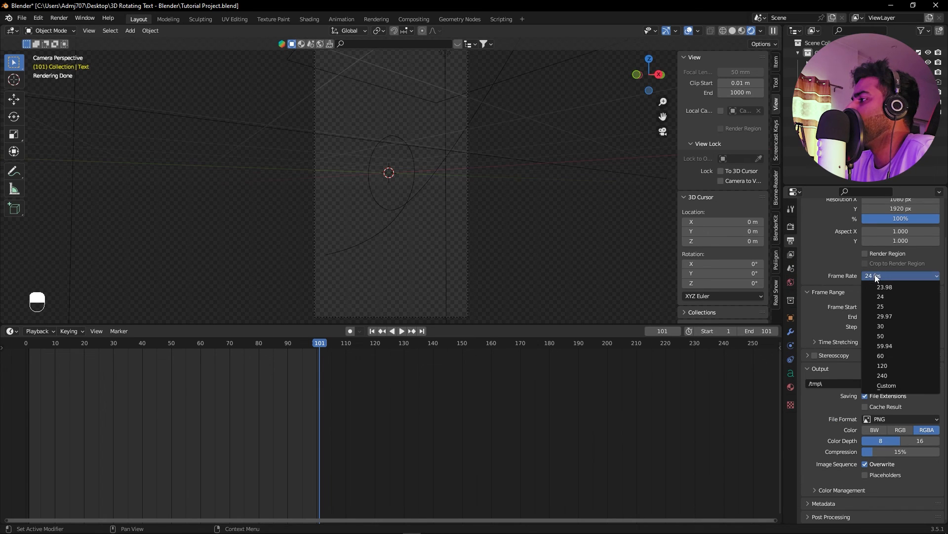
click(883, 326)
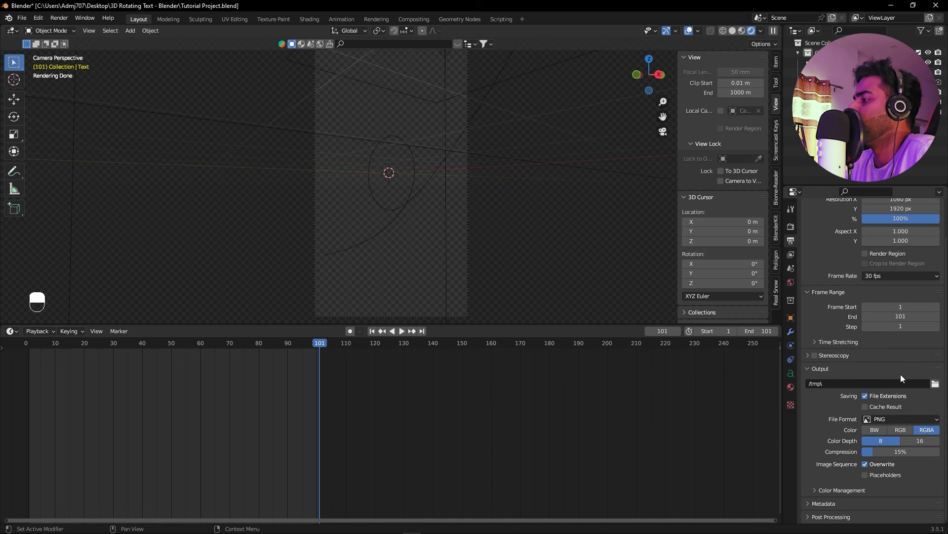
click(908, 443)
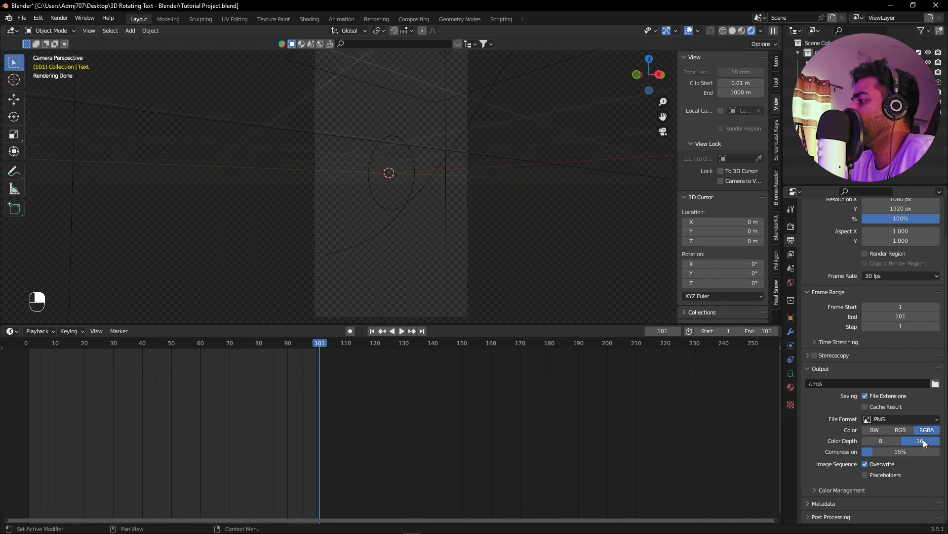
drag(888, 452, 859, 449)
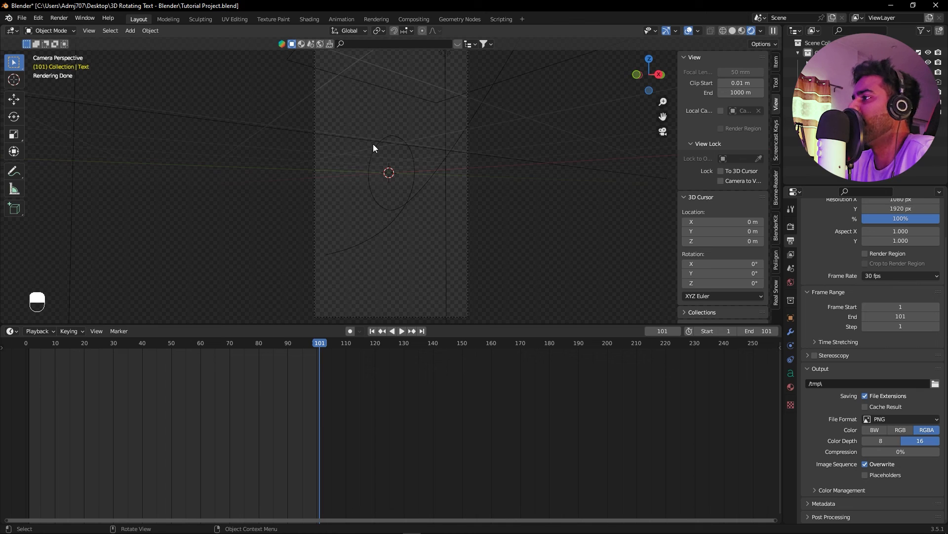
click(59, 17)
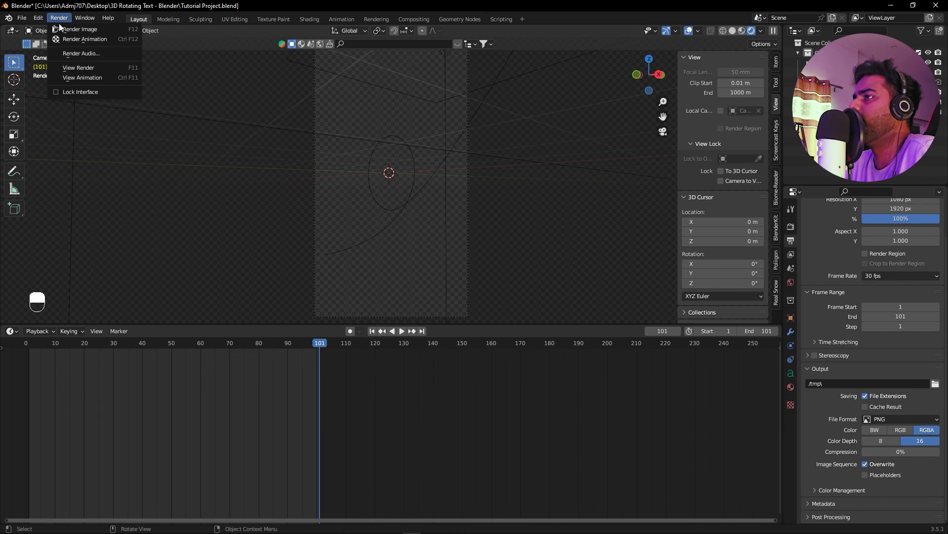
click(87, 38)
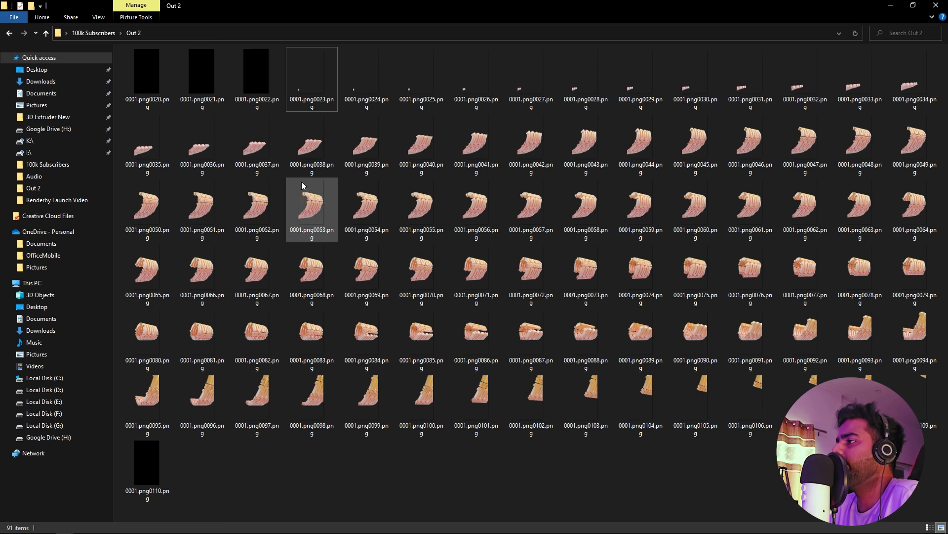
Open the rendered frame 0001.png0023.png in the Out 2 folder and step through the following frames to review the animation.
double_click(326, 90)
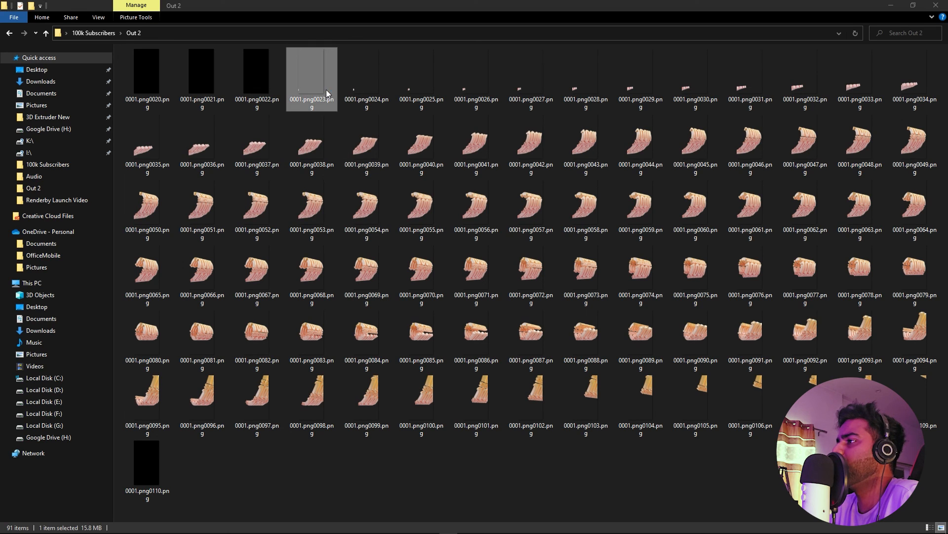
key(Right)
key(Right)
key(Right)
key(Right)
key(Right)
key(Right)
key(Right)
key(Right)
key(Right)
key(Right)
key(Right)
key(Right)
key(Right)
key(Right)
key(Right)
key(Right)
key(Right)
key(Right)
key(Right)
key(Right)
key(Right)
key(Right)
key(Right)
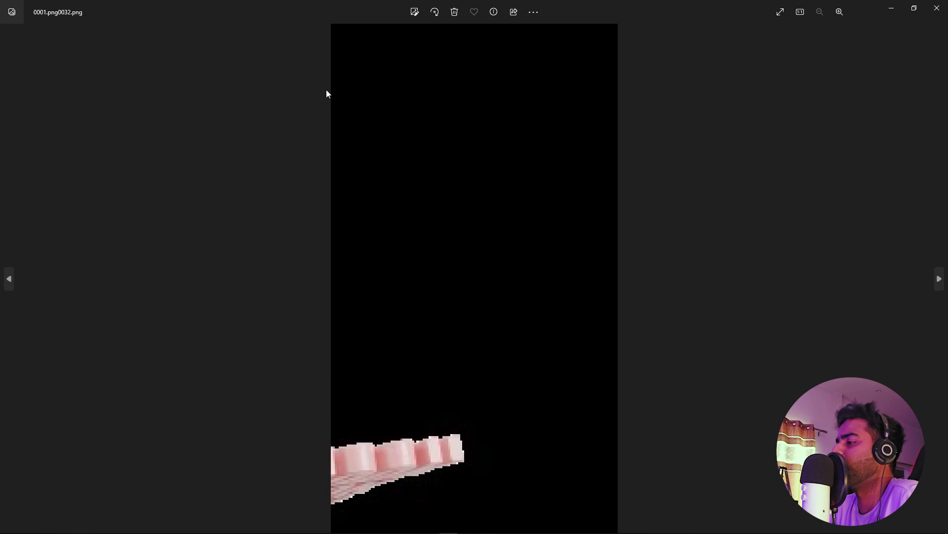
key(Right)
key(Right)
key(Right)
key(Right)
key(Right)
key(Right)
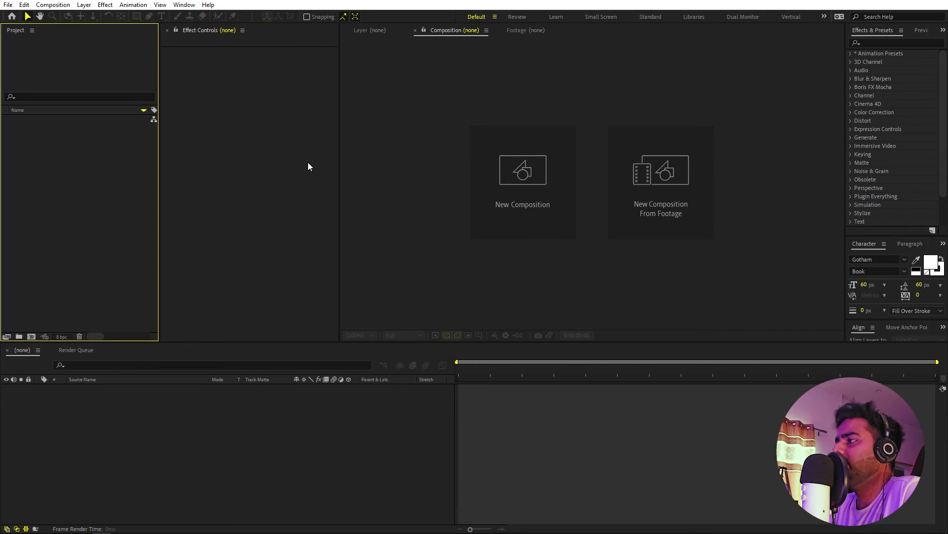
Switch to After Effects and import the frames in the Out 2 folder as a PNG sequence starting at 0001.png0020.png.
right_click(59, 174)
mouse_move(116, 220)
click(199, 223)
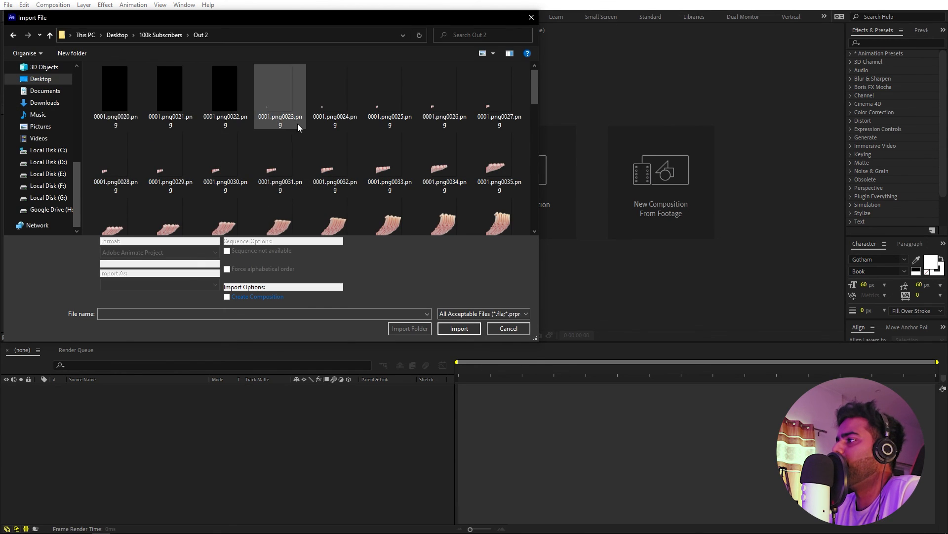
click(114, 86)
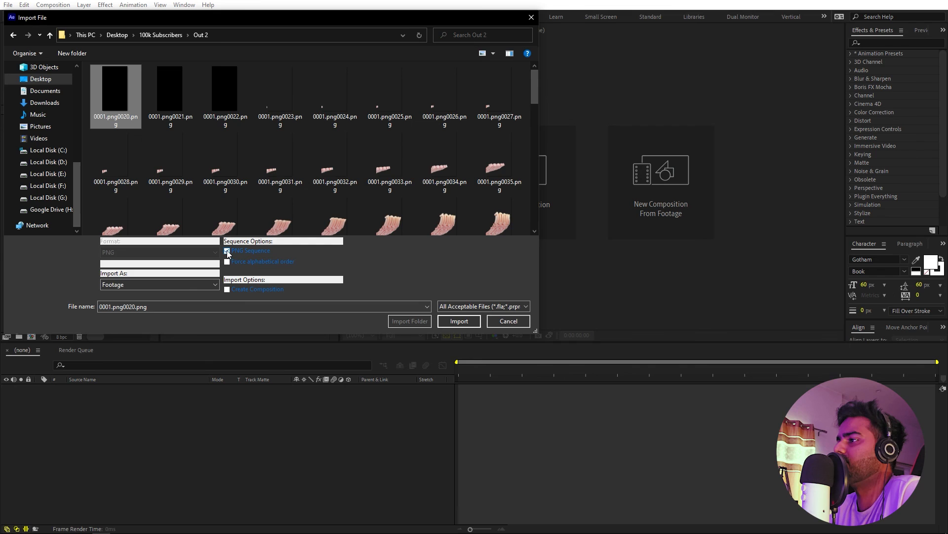
click(459, 320)
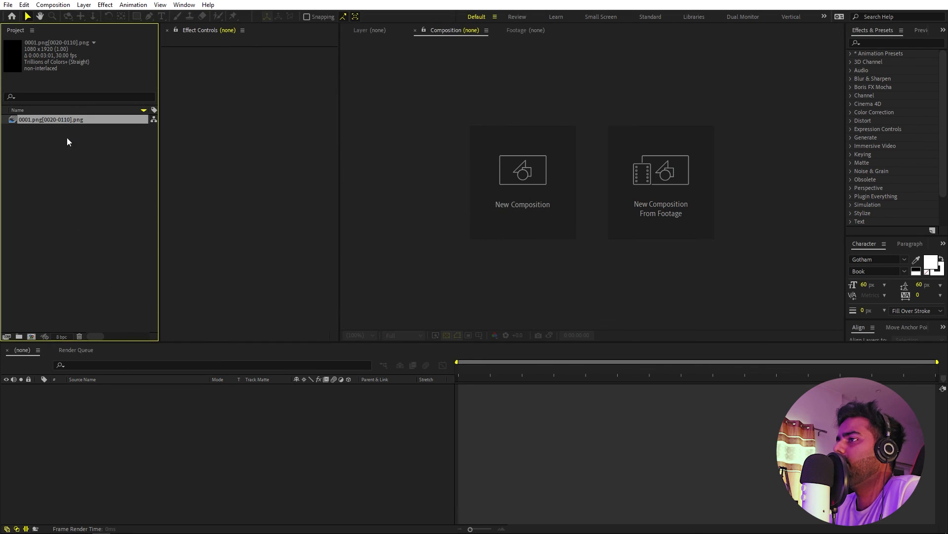
Create a composition from the imported PNG sequence and scrub to 0:00:02:24 to preview the transparent render.
click(54, 144)
drag(32, 121, 33, 336)
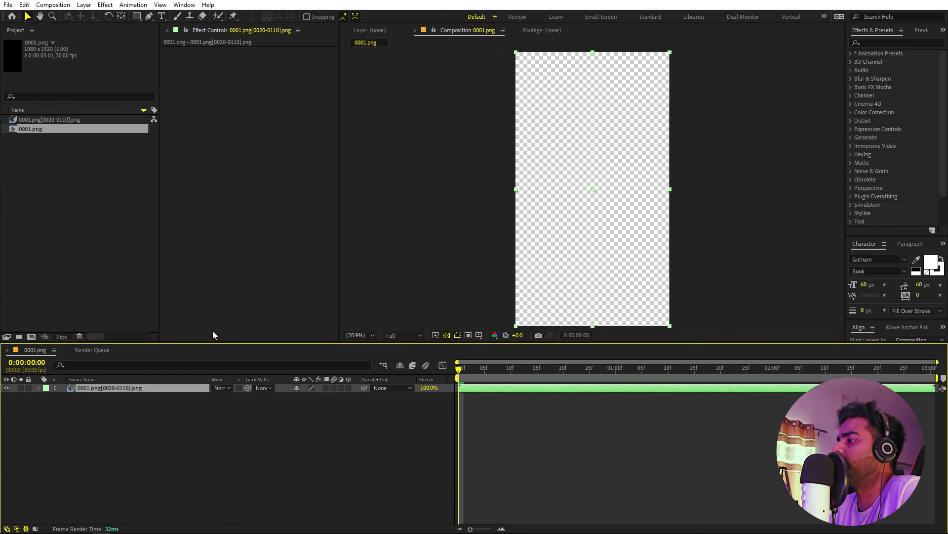
drag(467, 371, 899, 375)
Add a 1080 x 1920 dark gray solid (0F0F0F) beneath the sequence layer as a background and scrub back to the start.
right_click(268, 475)
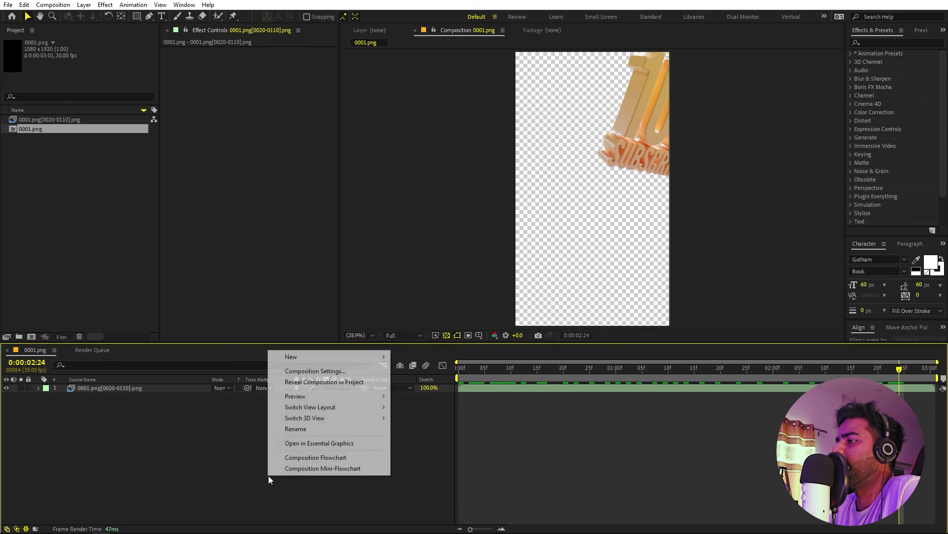
mouse_move(345, 356)
click(413, 381)
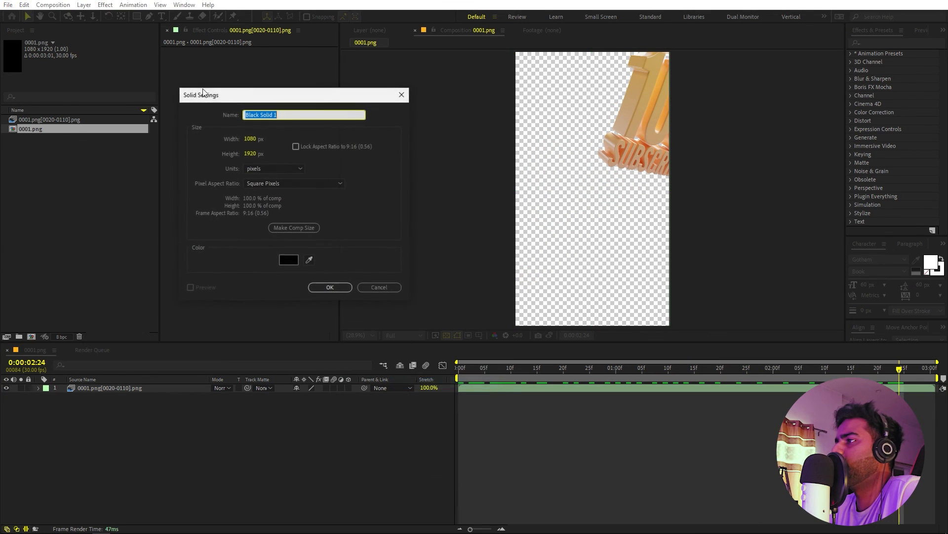
click(289, 260)
drag(35, 364, 24, 369)
click(251, 252)
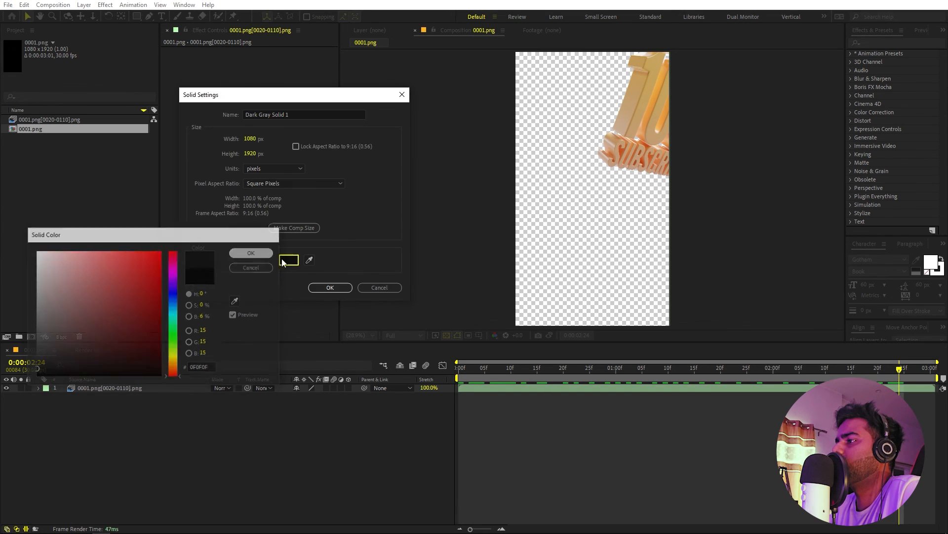
click(338, 288)
drag(143, 390, 174, 439)
click(174, 438)
drag(542, 370, 459, 393)
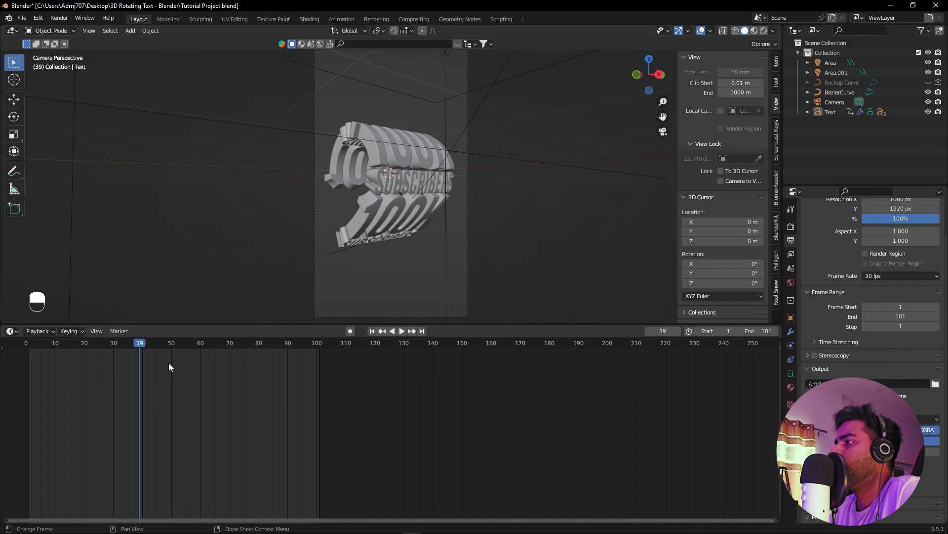
In Blender, go to frame 30 and play the animation briefly to check the rotating text.
click(113, 344)
key(space)
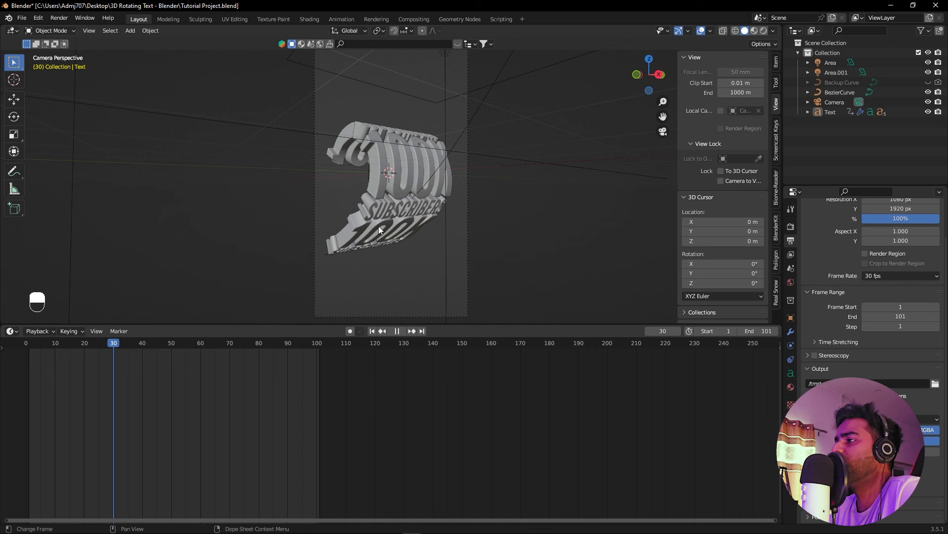
key(Escape)
Replace the wording of the large middle text on the curve with HELLO and inspect the result from outside the camera view.
click(403, 180)
key(Tab)
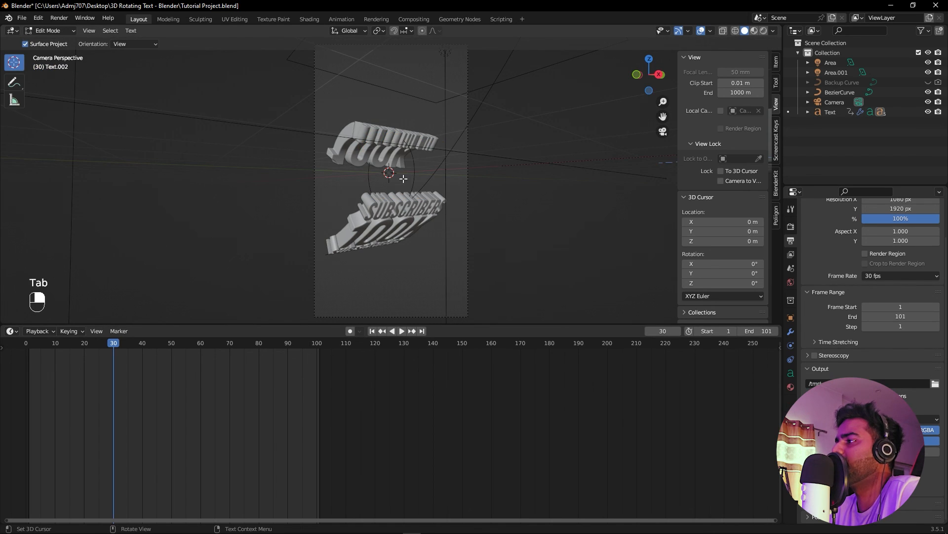
key(BackSpace)
key(BackSpace)
key(BackSpace)
key(BackSpace)
key(BackSpace)
key(BackSpace)
key(BackSpace)
key(BackSpace)
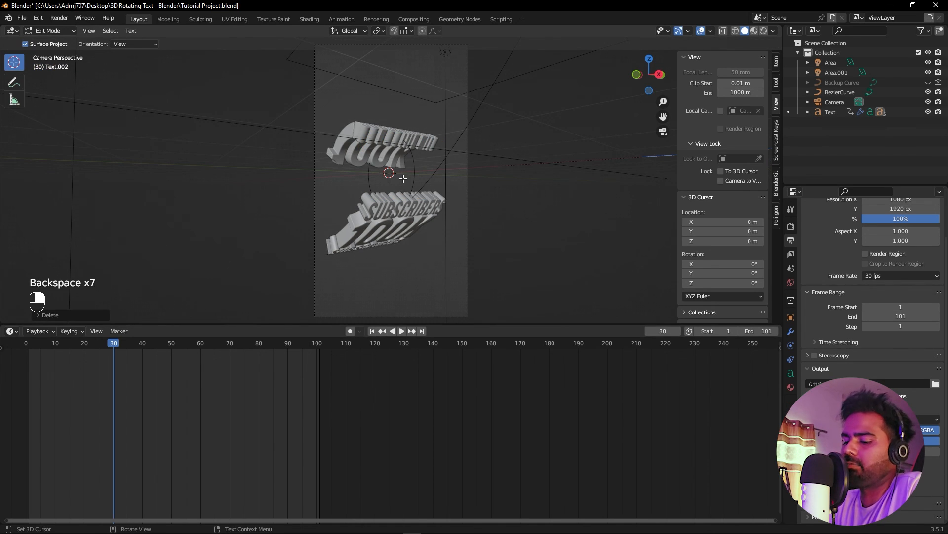
text(HELLO)
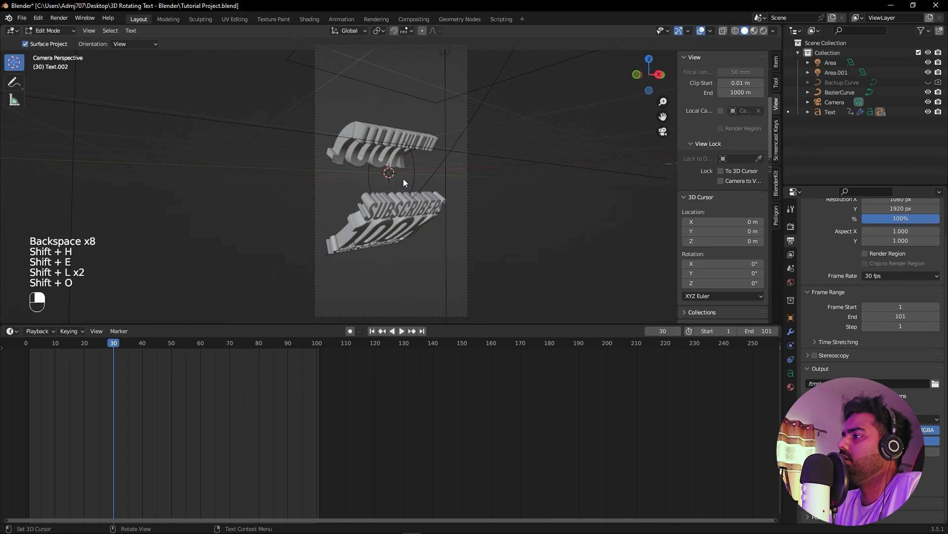
key(Tab)
alt+drag(568, 223, 472, 101)
alt+drag(422, 261, 526, 247)
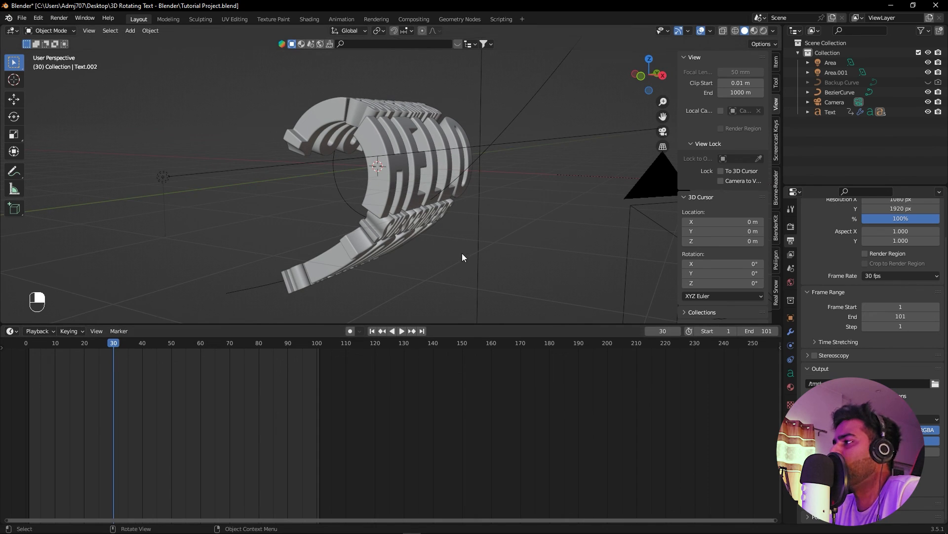